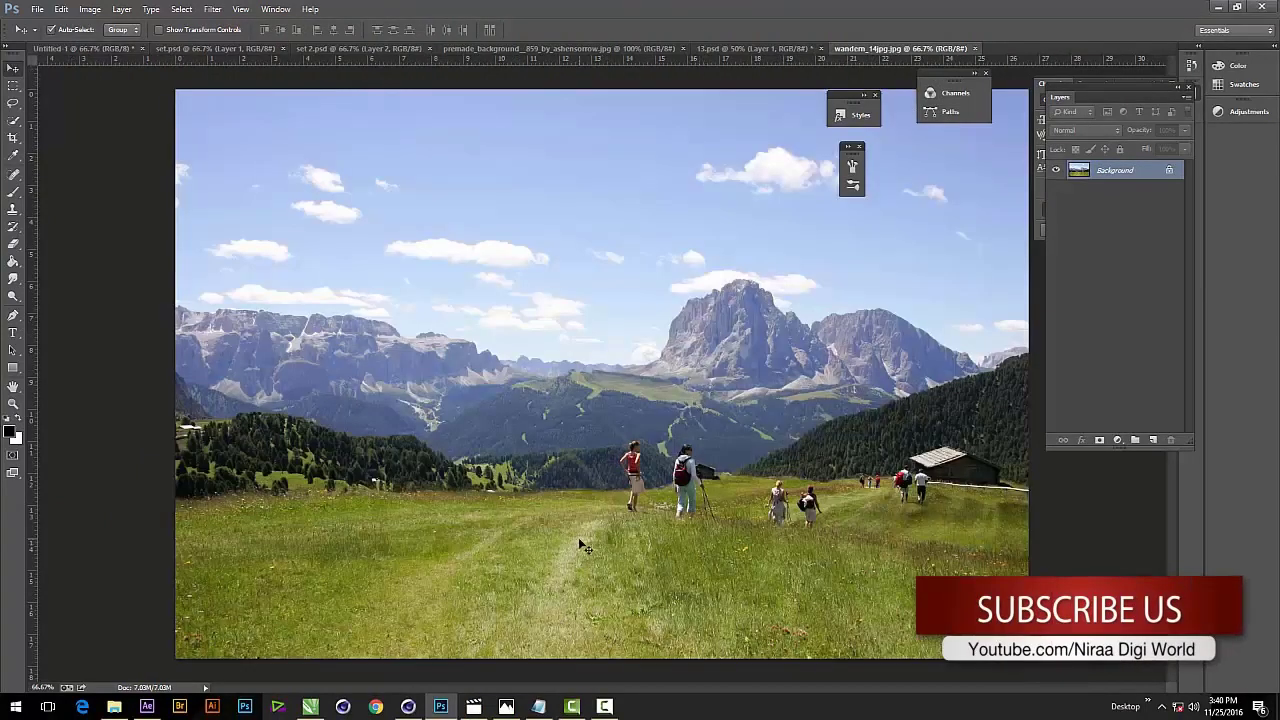
Review the sheep field and castle source images, ending on the purple cloudy seascape.
left_click(212, 49)
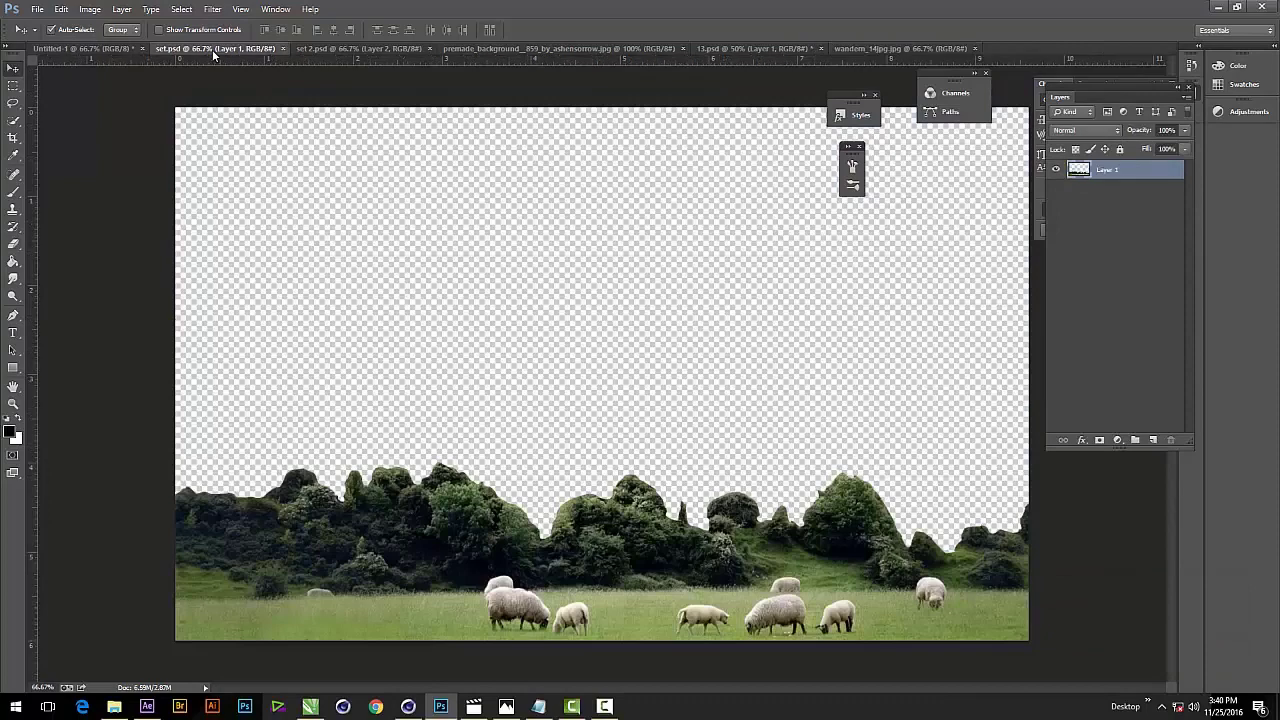
left_click(336, 48)
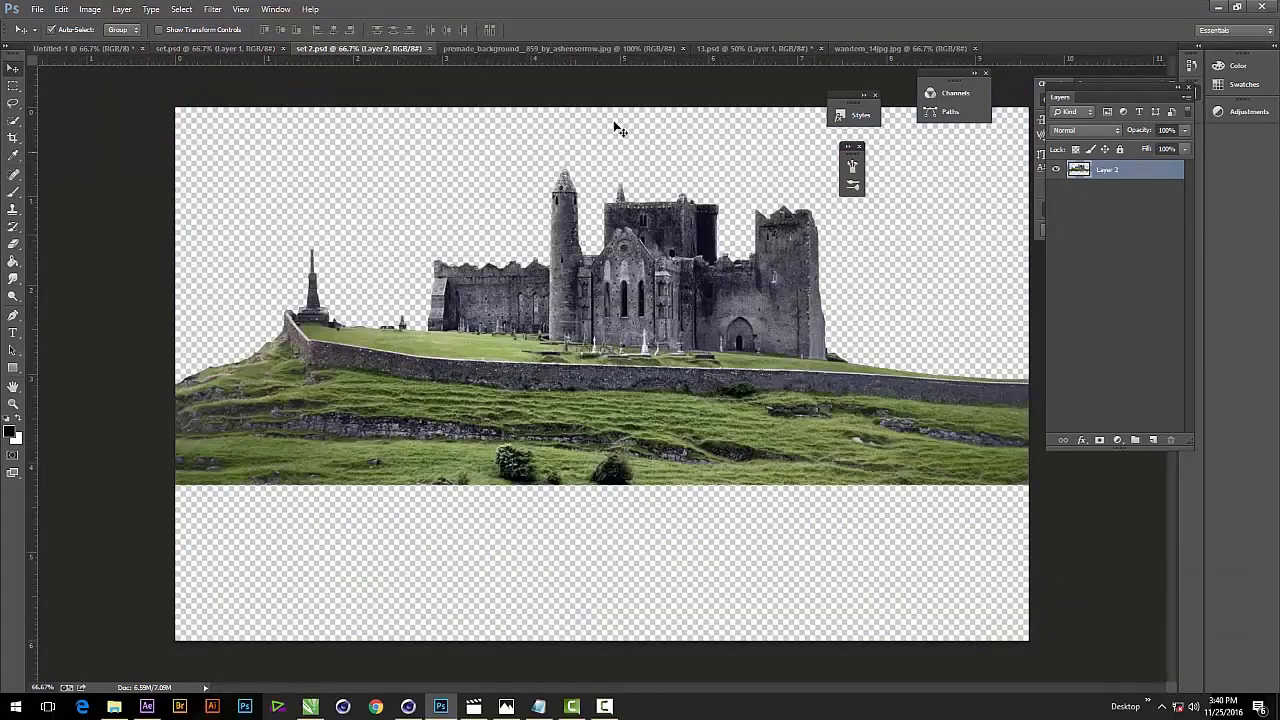
left_click(539, 49)
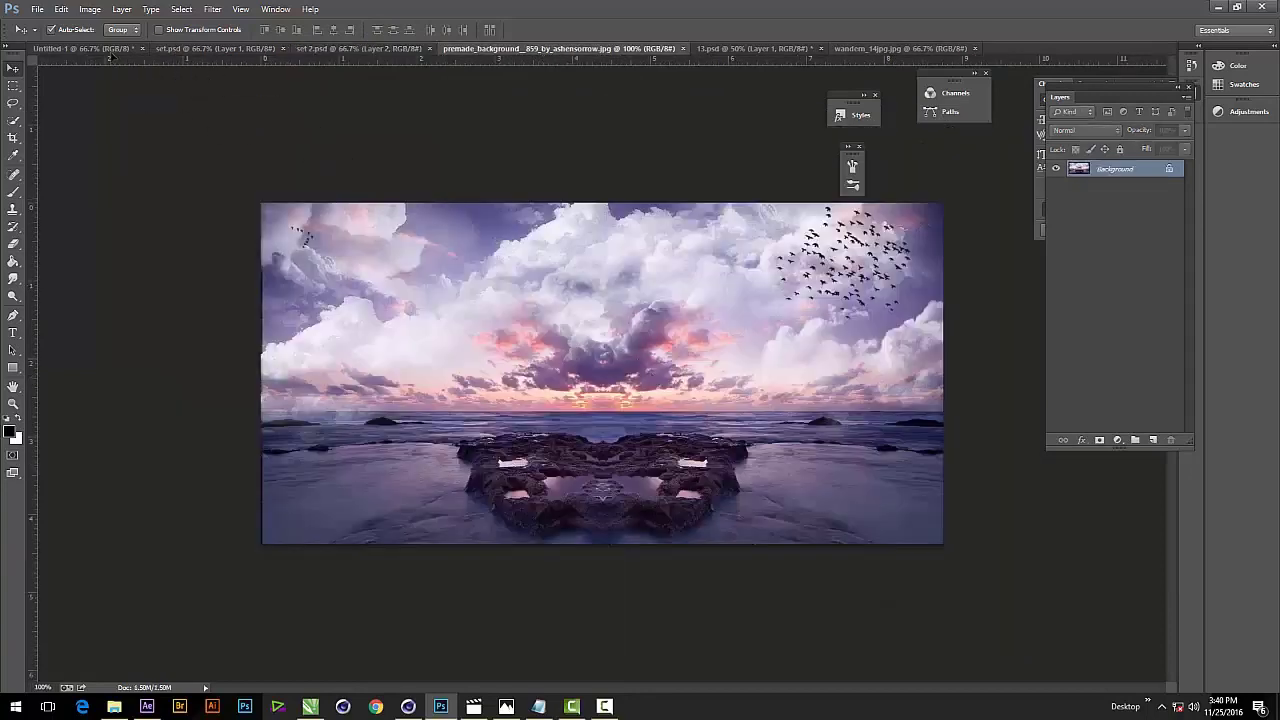
Place the seascape into Untitled-1 as Layer 1, scaled to span the canvas width at the top.
left_click(110, 49)
left_click_drag(582, 319, 629, 343)
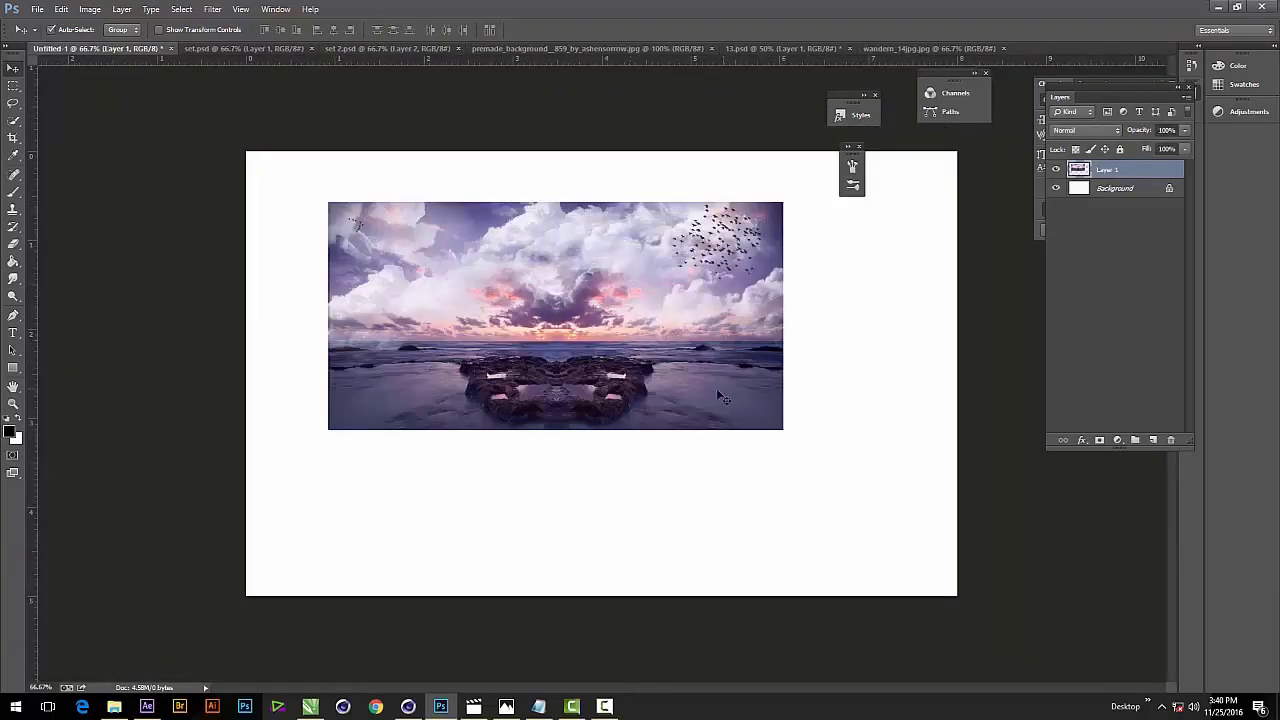
left_click_drag(718, 396, 763, 415)
key("ctrl+t")
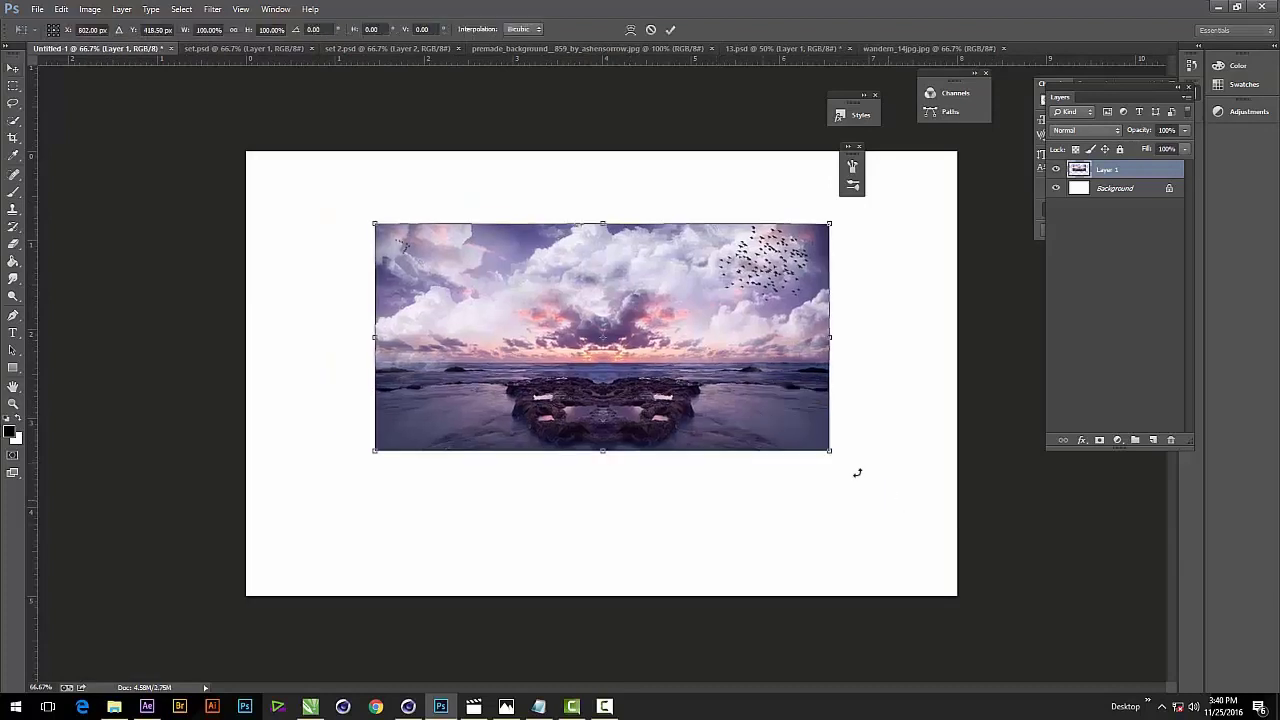
left_click_drag(829, 450, 961, 502)
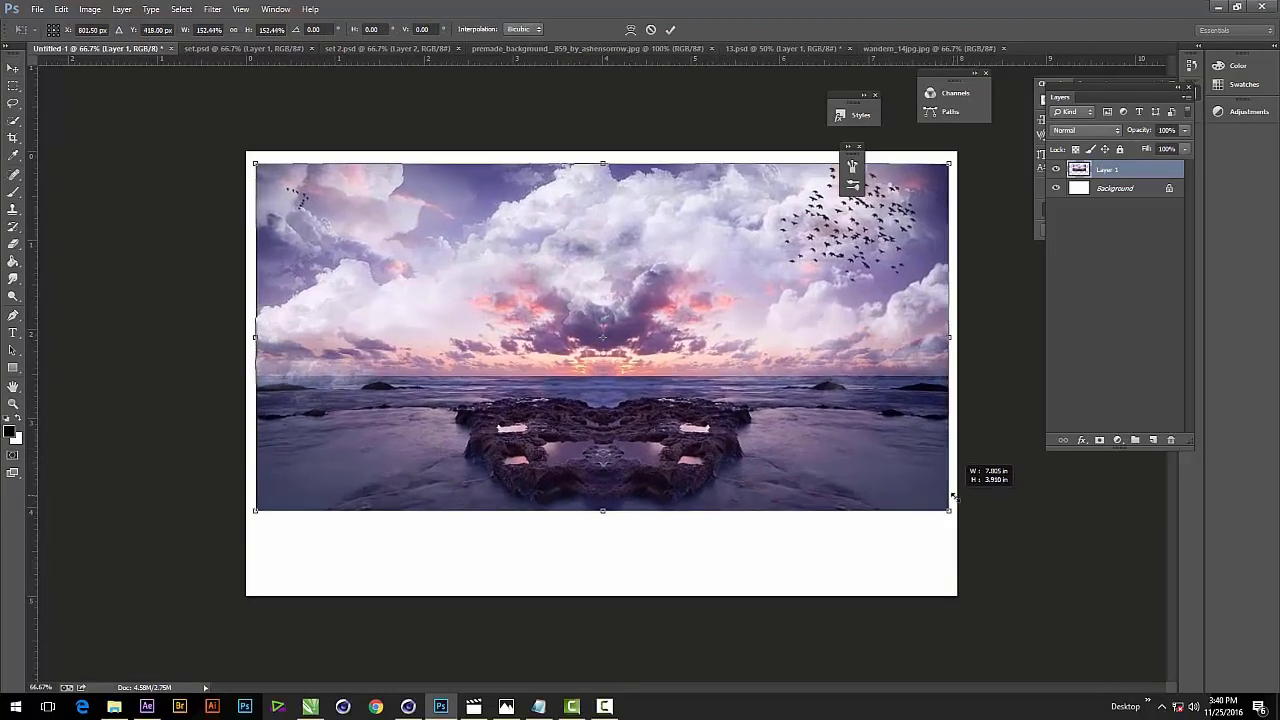
left_click_drag(900, 461, 894, 459)
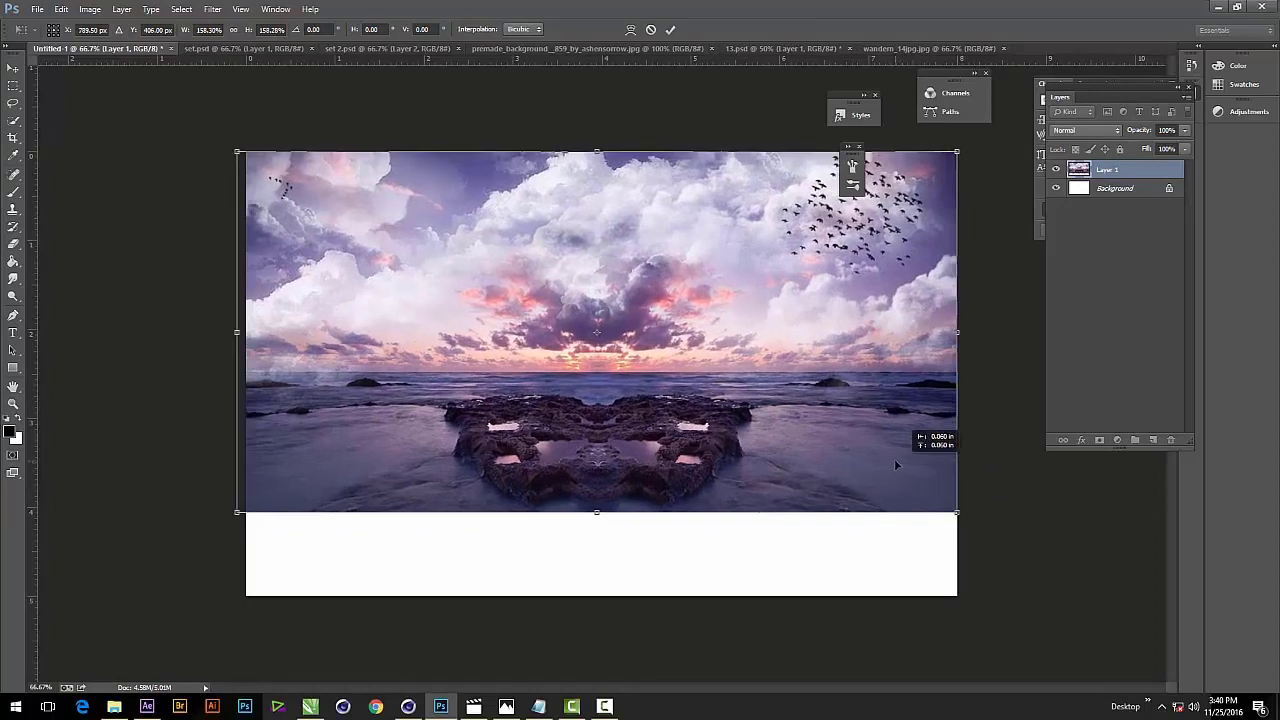
key("Return")
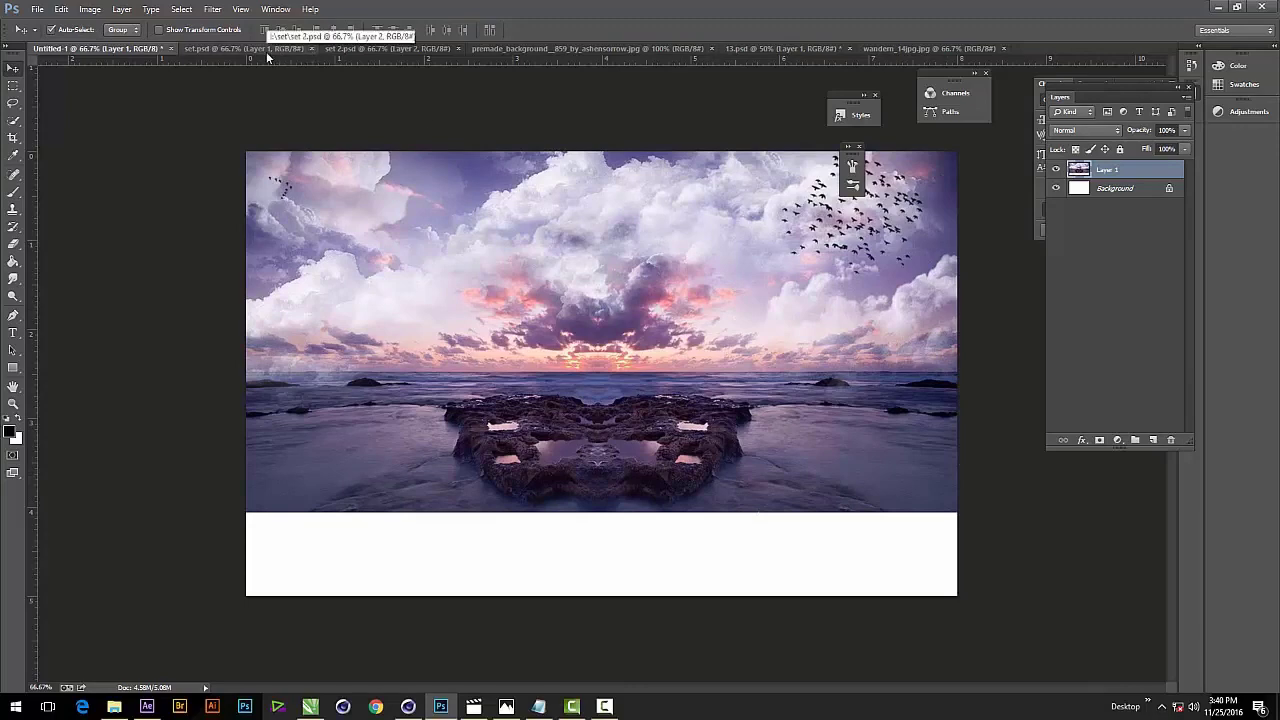
Add the castle-on-hill image from set 2.psd as Layer 2, shrunk to about 86% and moved up.
left_click(356, 51)
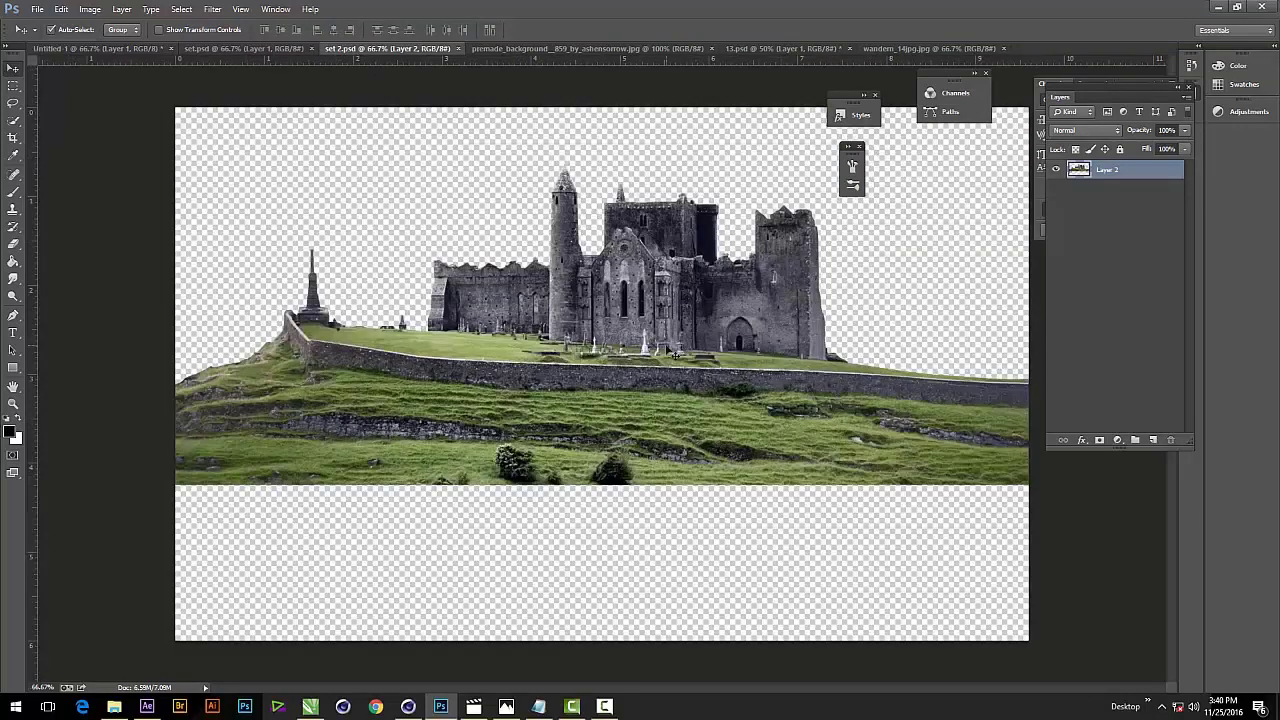
mouse_move(752, 320)
left_mouse_down()
mouse_move(128, 54)
mouse_move(552, 417)
mouse_move(738, 400)
left_mouse_up()
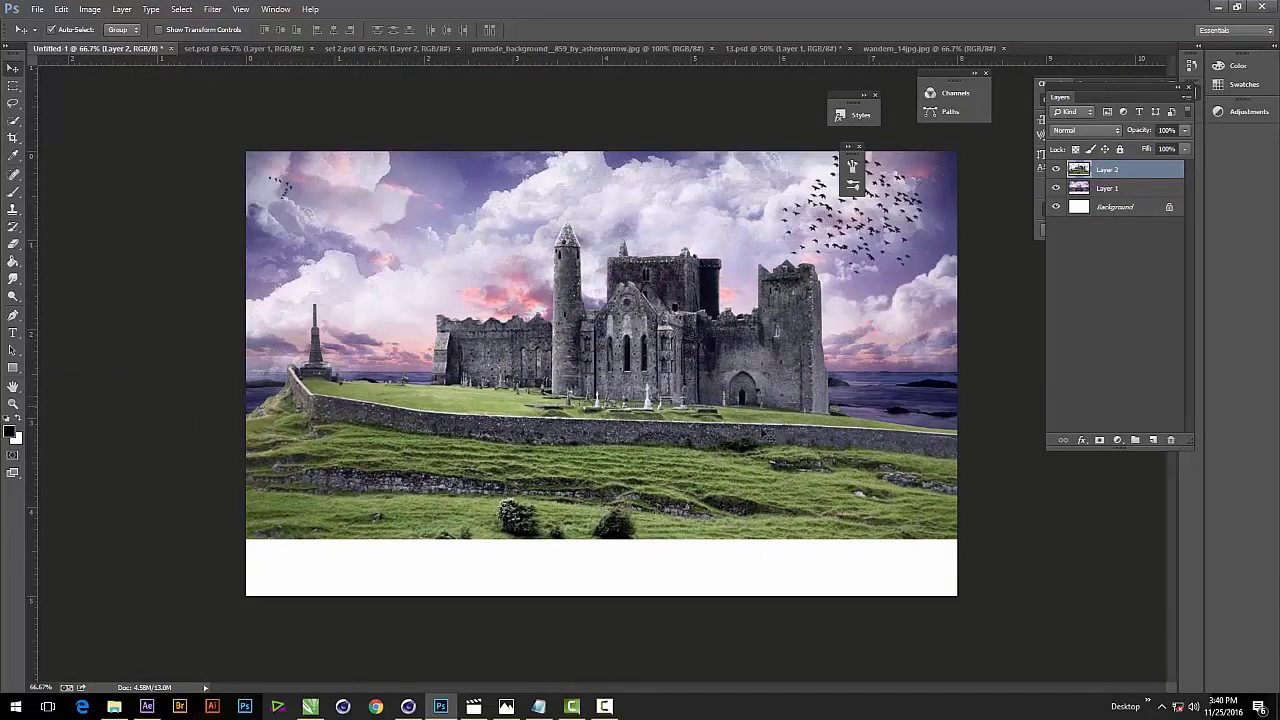
key("ctrl+t")
left_click_drag(1030, 538, 978, 514)
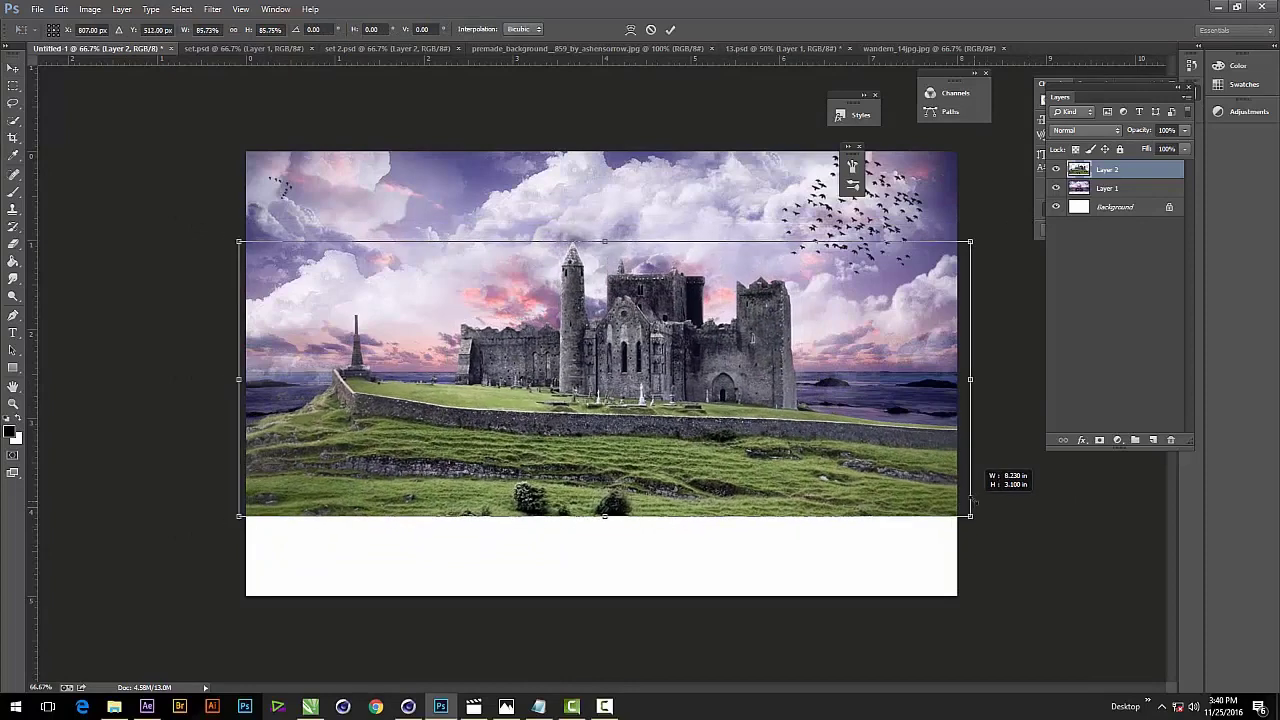
left_click_drag(906, 470, 901, 436)
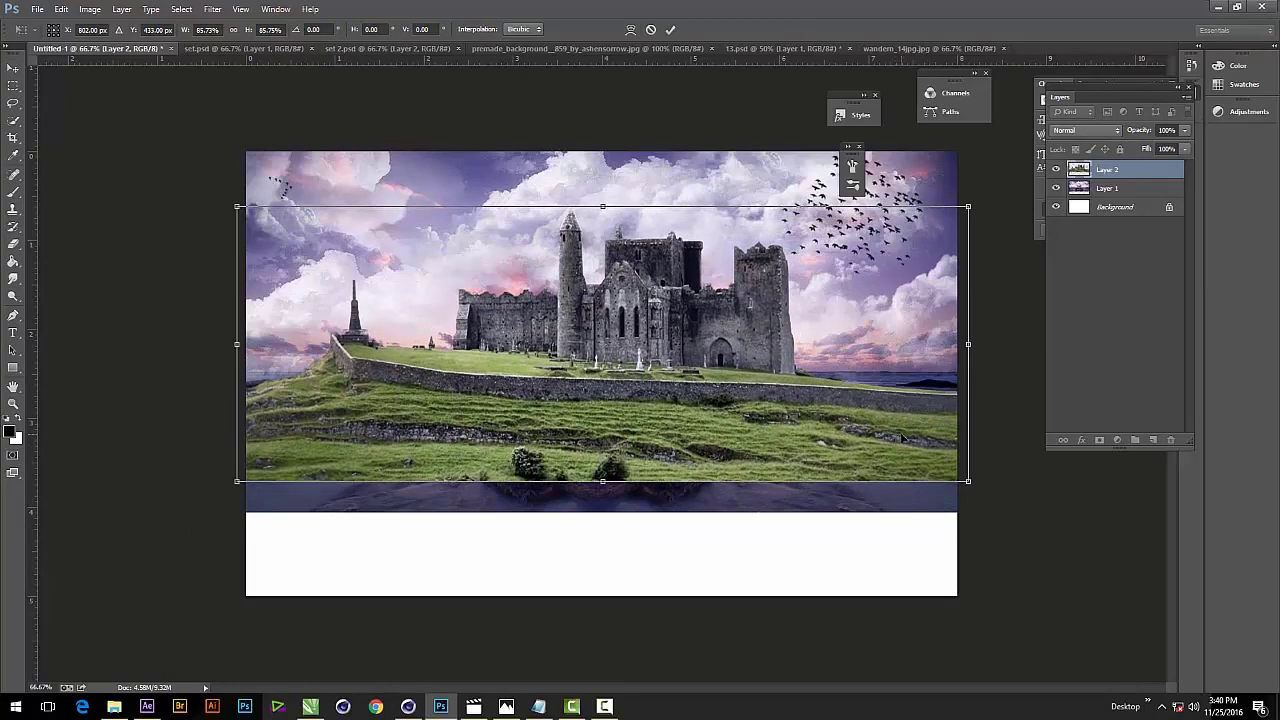
key("Return")
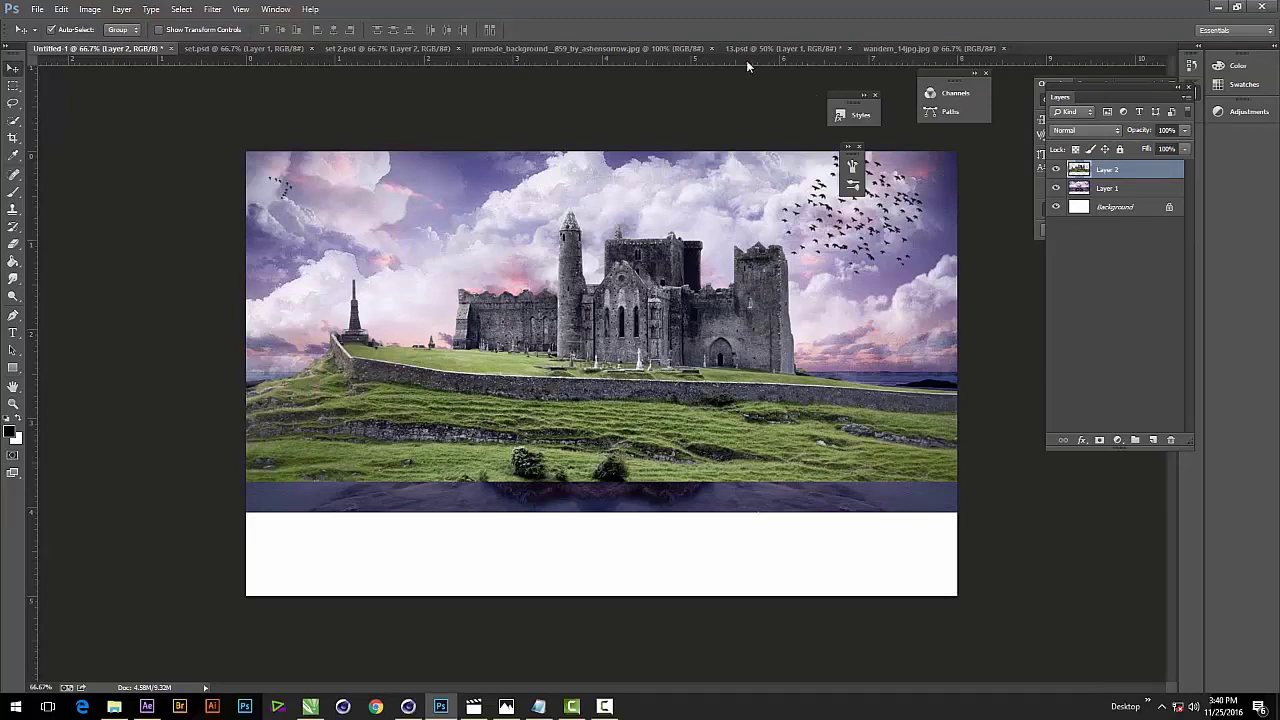
Bring the mountain meadow photo into the composition as Layer 3.
left_click(797, 49)
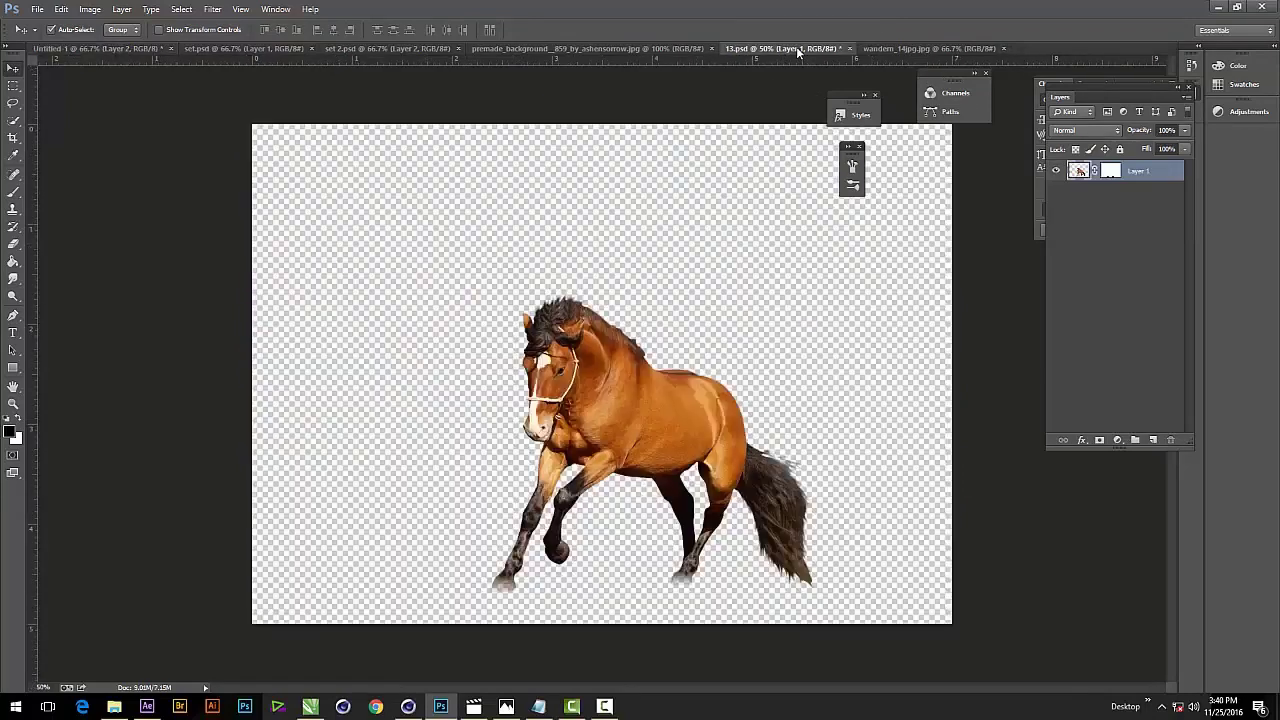
left_click(930, 49)
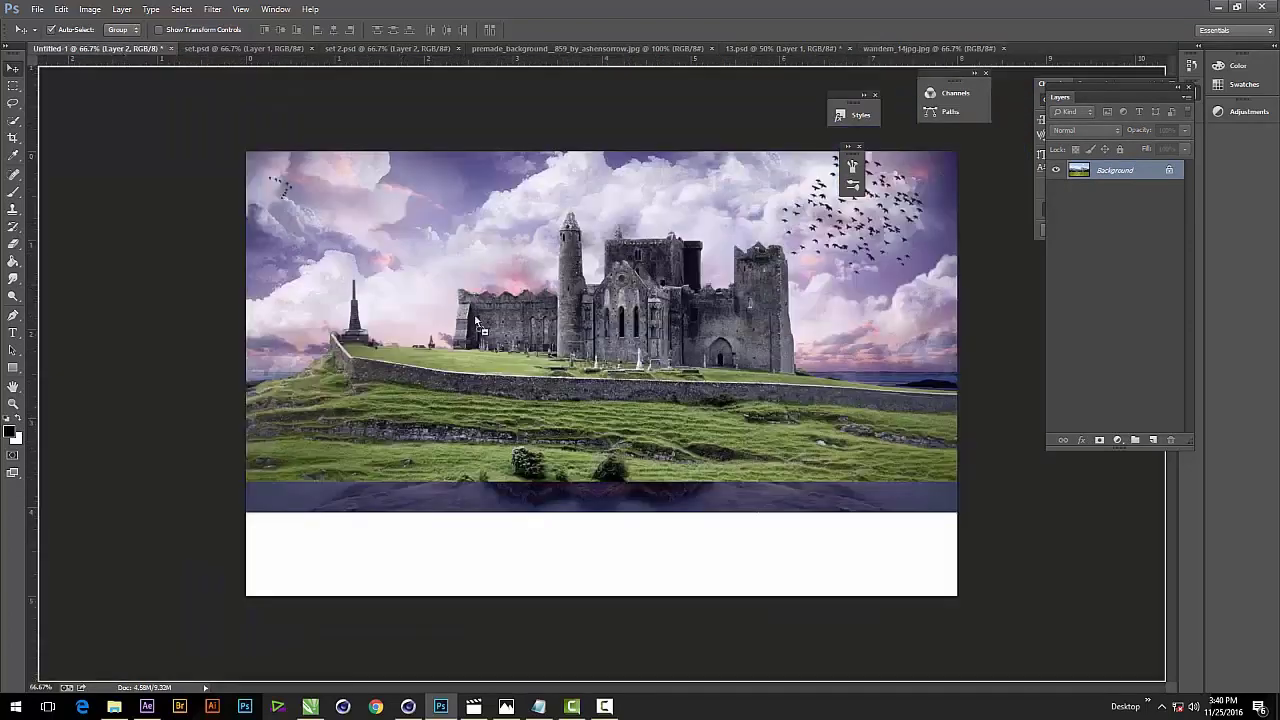
mouse_move(120, 50)
left_mouse_down()
mouse_move(675, 541)
mouse_move(702, 543)
left_mouse_up()
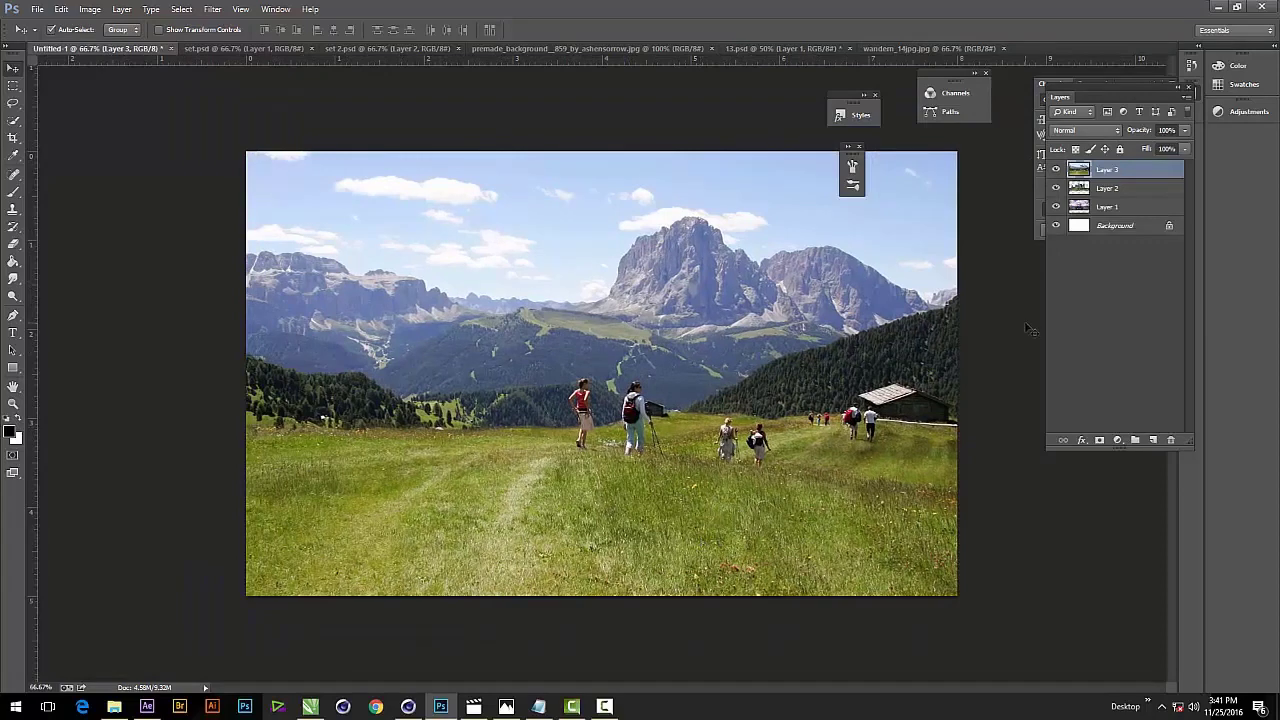
Hide Layer 3, then select the castle layer and the Background layer.
left_click(1056, 169)
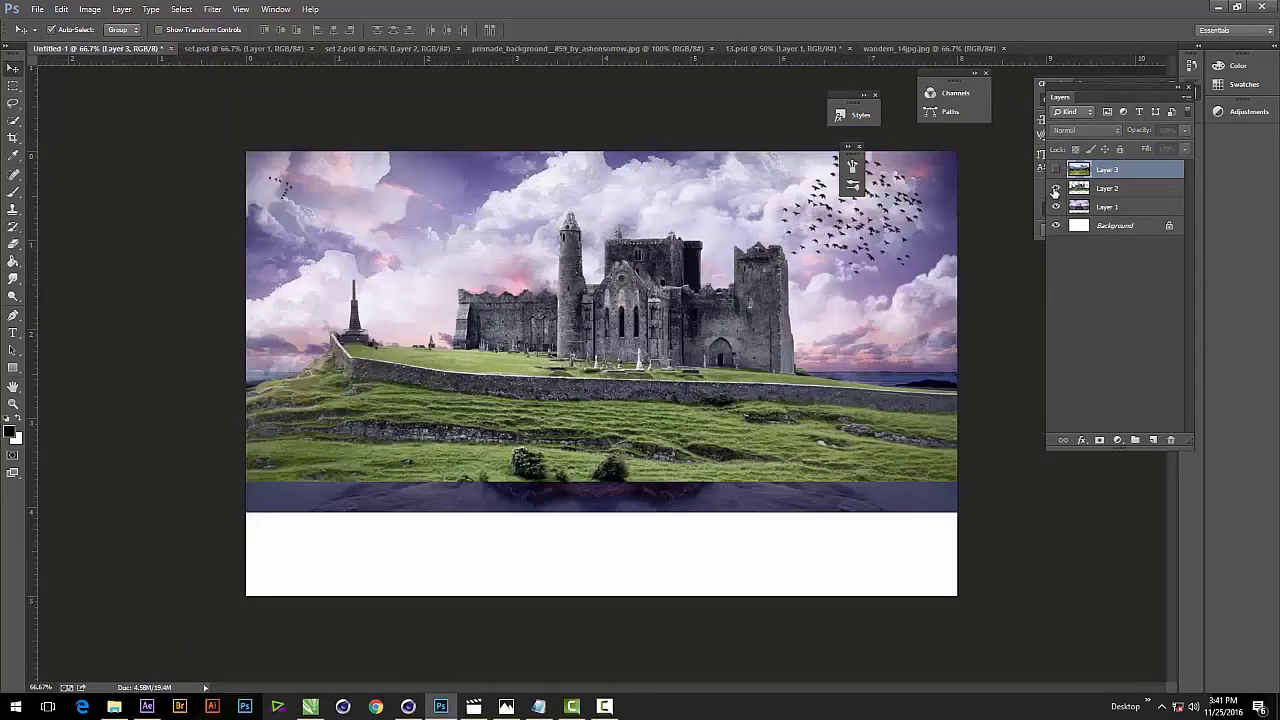
left_click(785, 428)
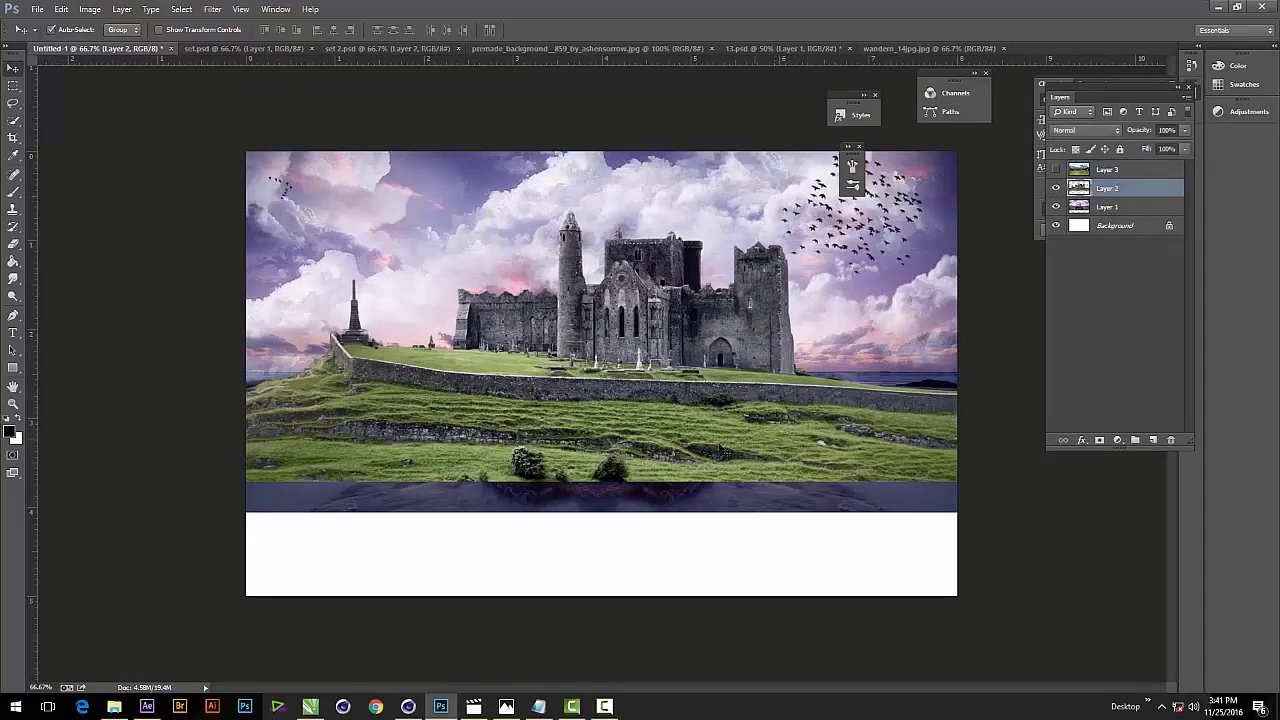
left_click(1137, 227)
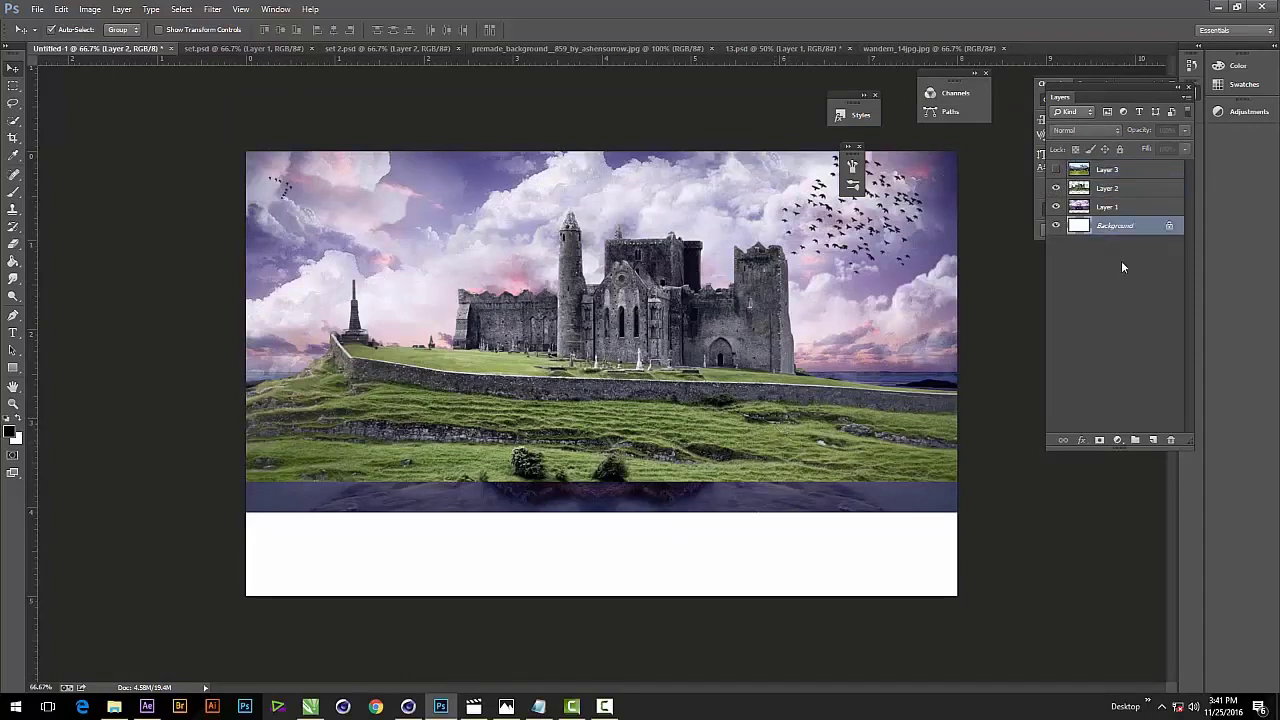
On a new layer, brush the bottom white strip with dark purple sampled from the seascape.
left_click(1153, 440)
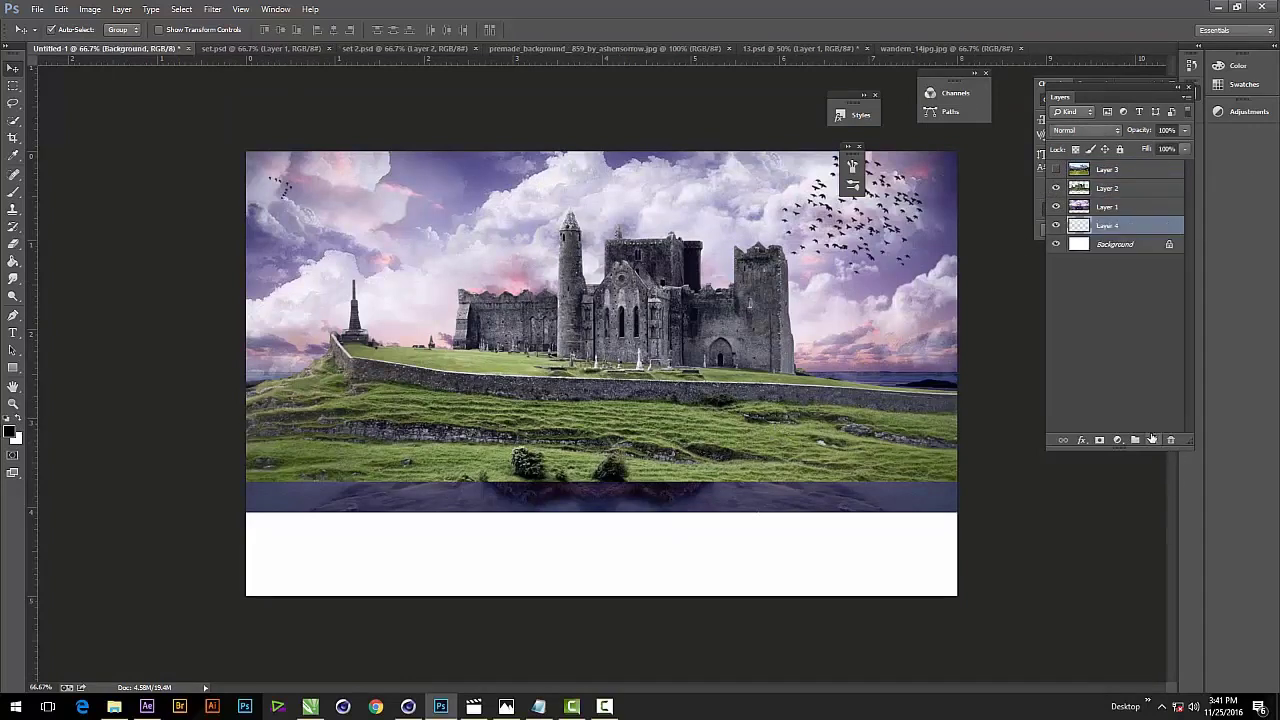
left_click(13, 191)
left_click(897, 494, "alt")
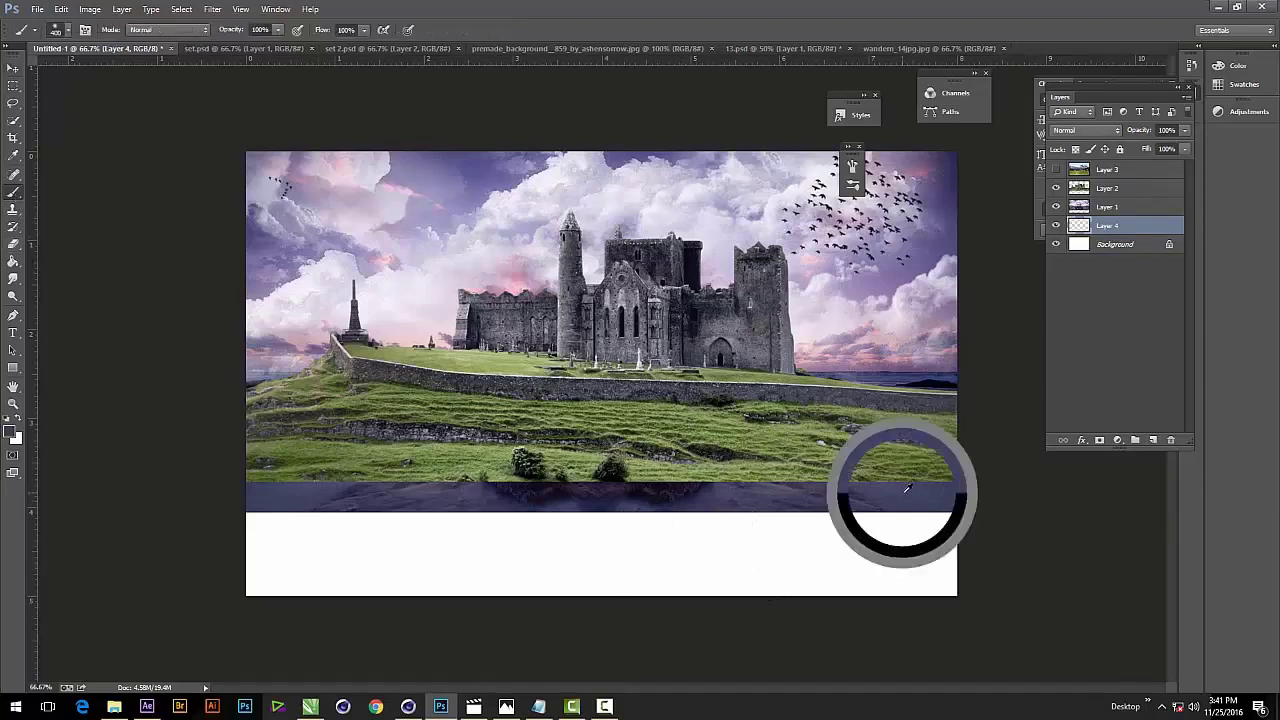
left_click_drag(690, 555, 300, 555)
left_click_drag(853, 507, 850, 545)
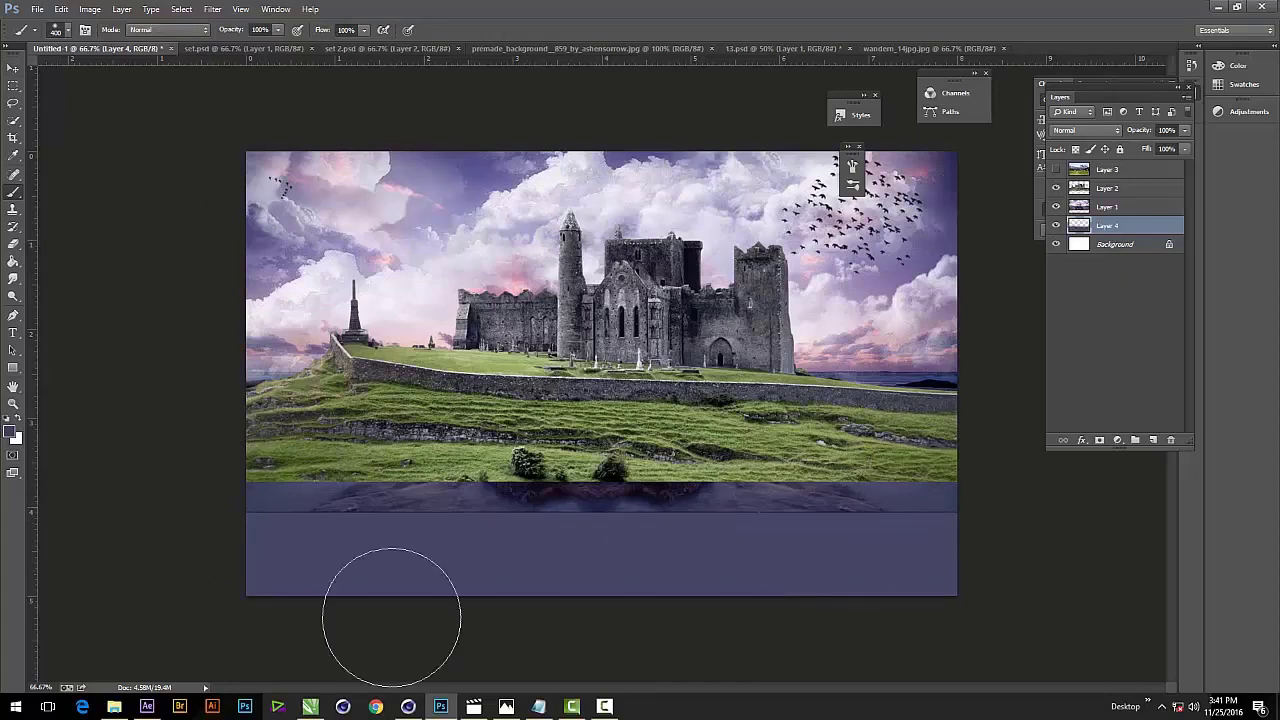
Hide the castle layer and add a layer mask to the seascape layer, Layer 1.
left_click(1056, 188)
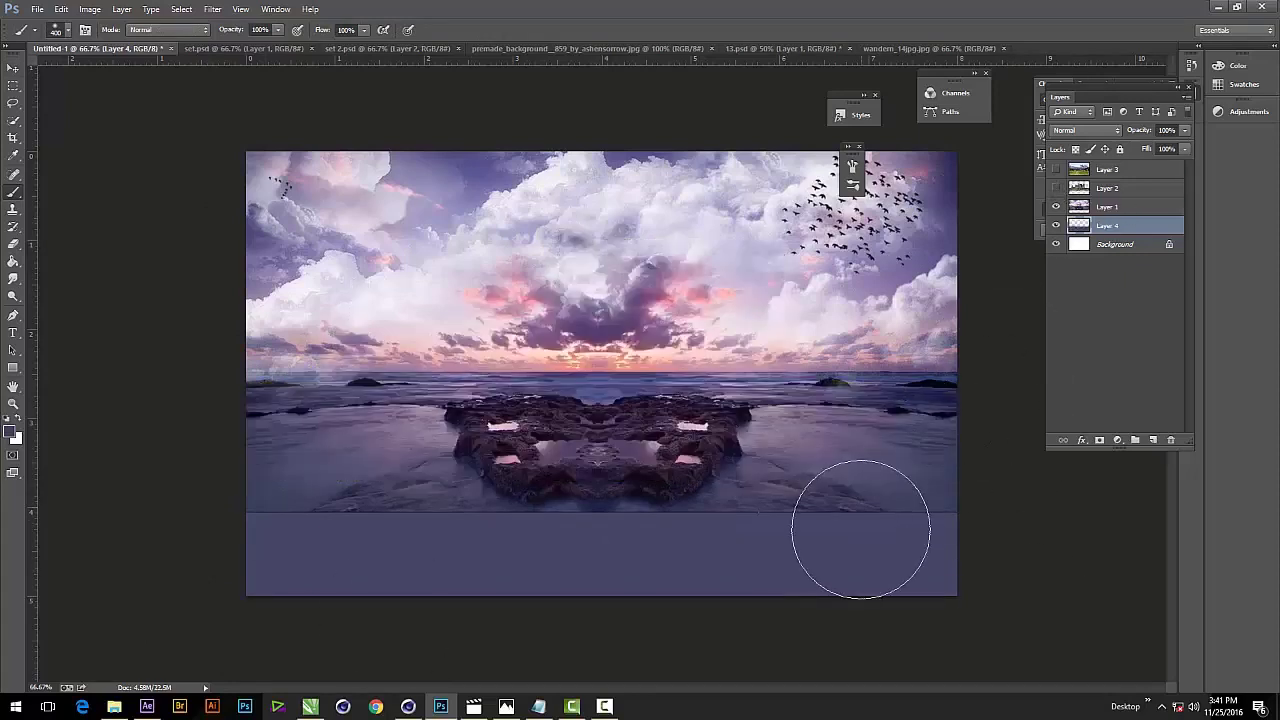
left_click(1130, 208)
left_click(1100, 441)
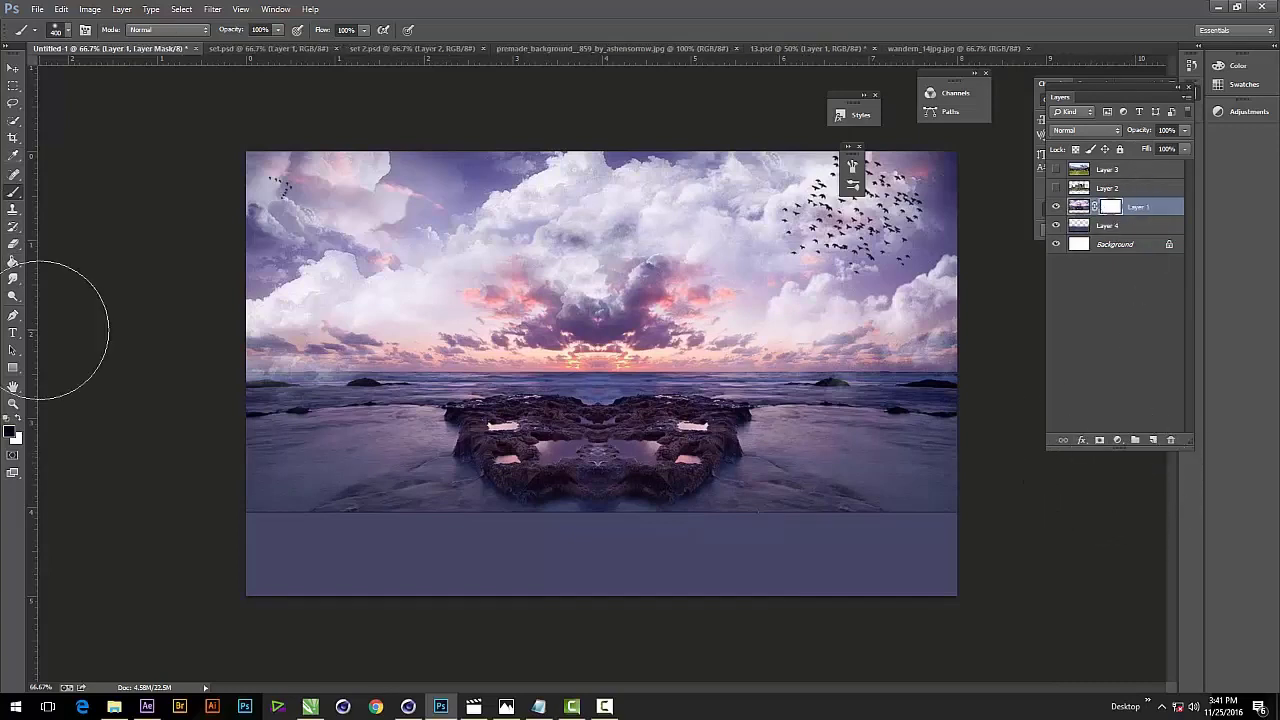
Choose the Gradient tool with the Foreground to Background gradient.
right_click(13, 195)
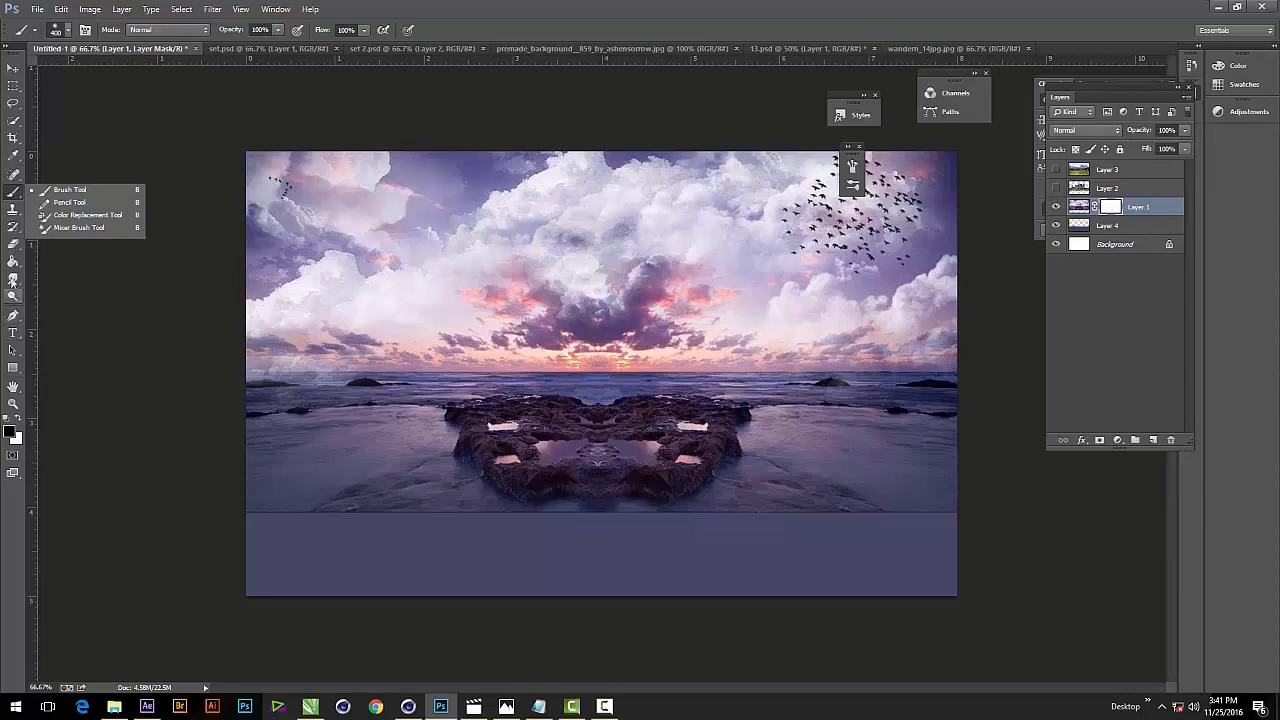
right_click(13, 261)
left_click(64, 257)
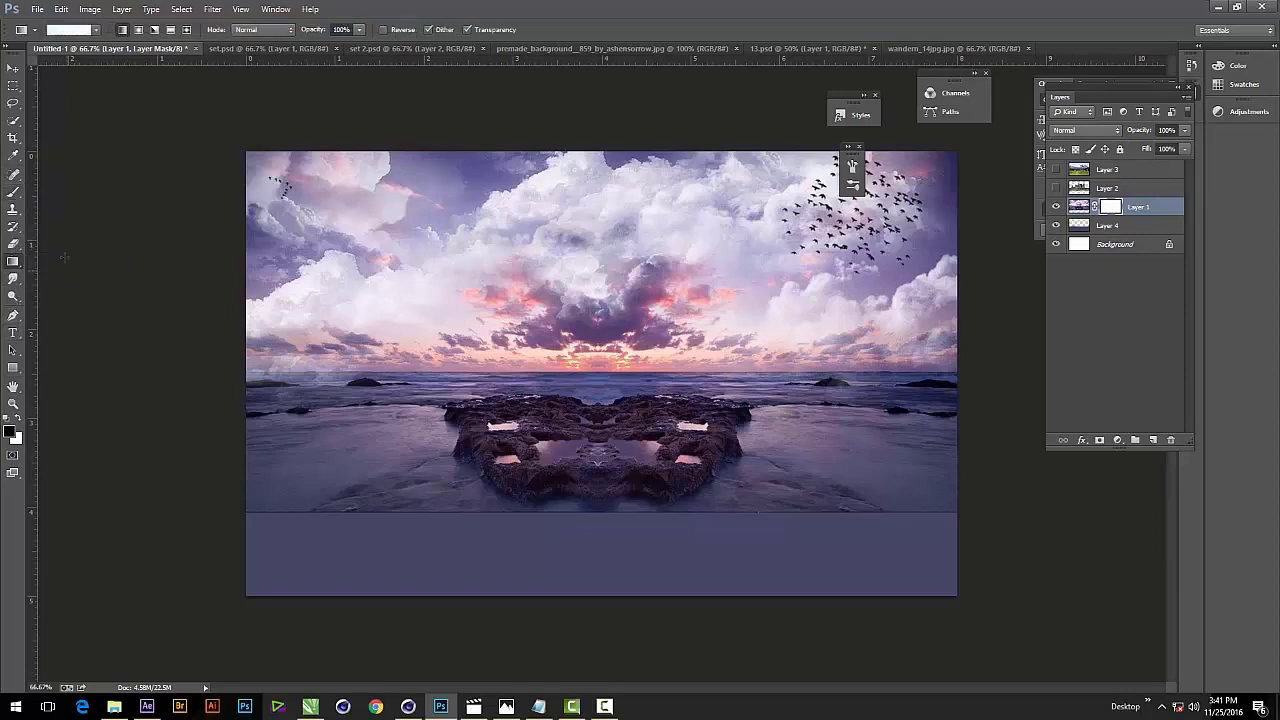
left_click(70, 29)
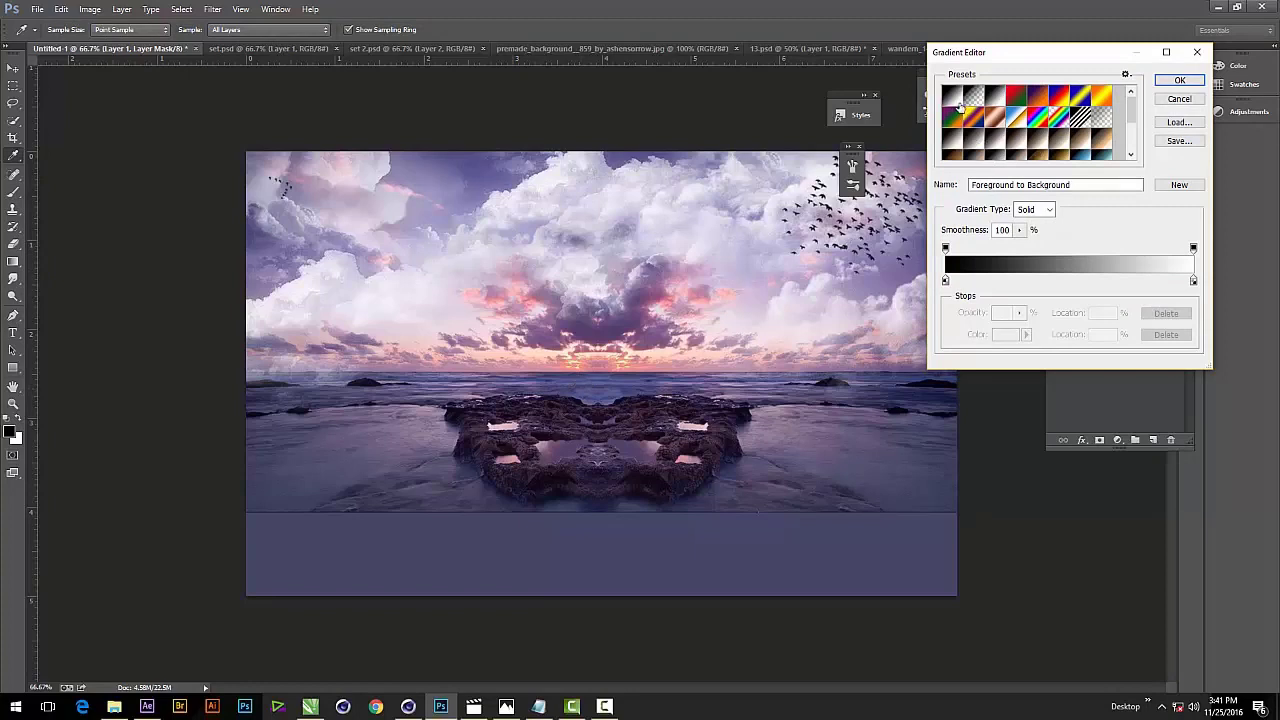
left_click(1179, 82)
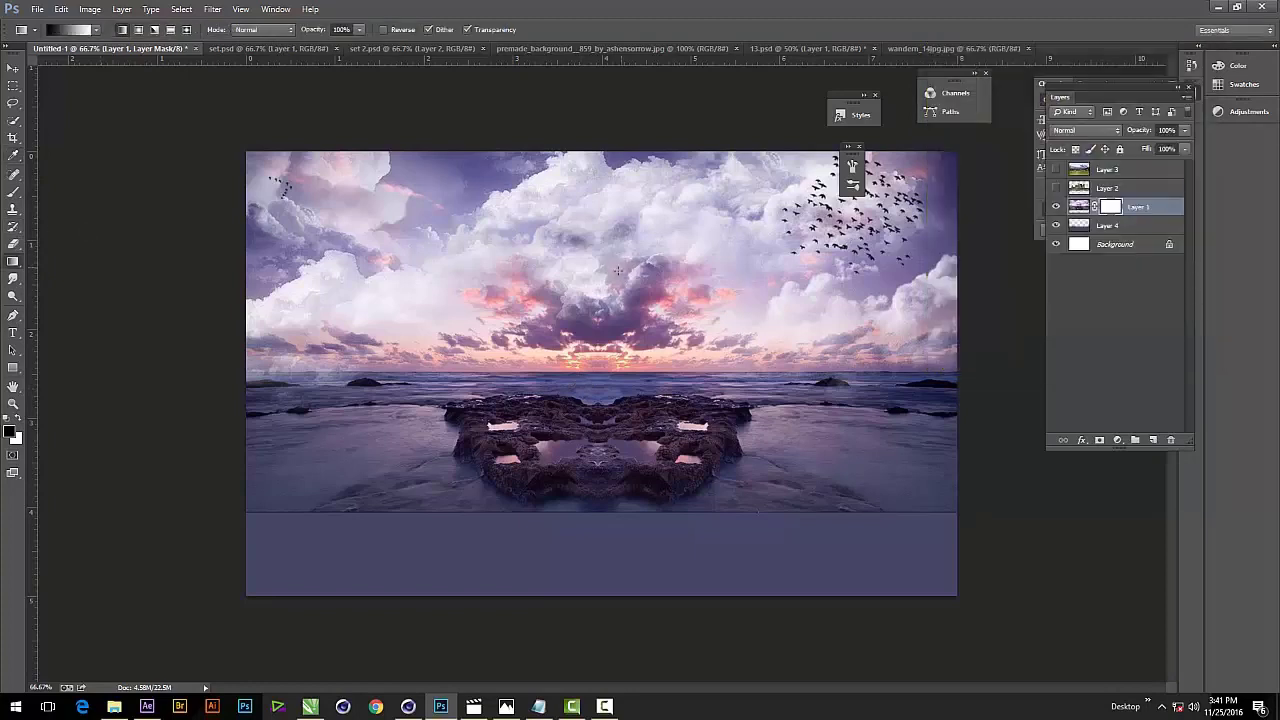
Draw a vertical gradient on Layer 1's mask so the clouds fade out near the horizon.
left_click_drag(600, 330, 600, 378)
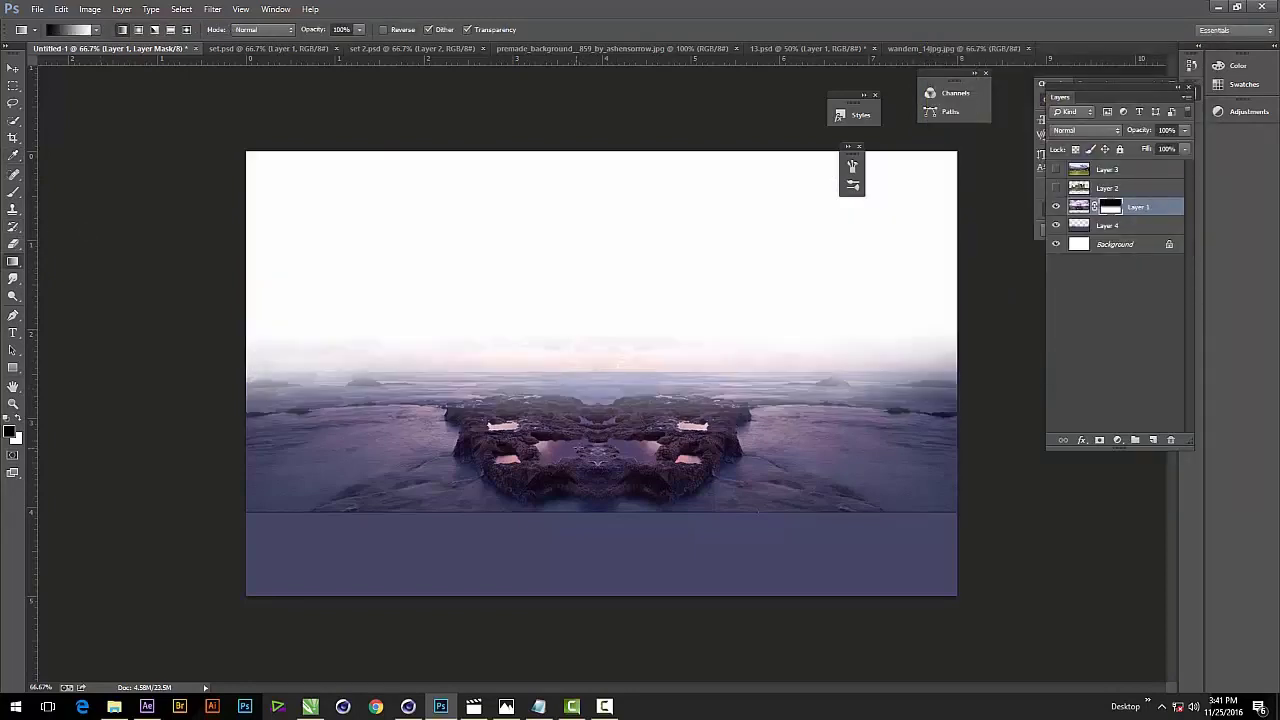
key("ctrl+z")
left_click_drag(609, 175, 617, 298)
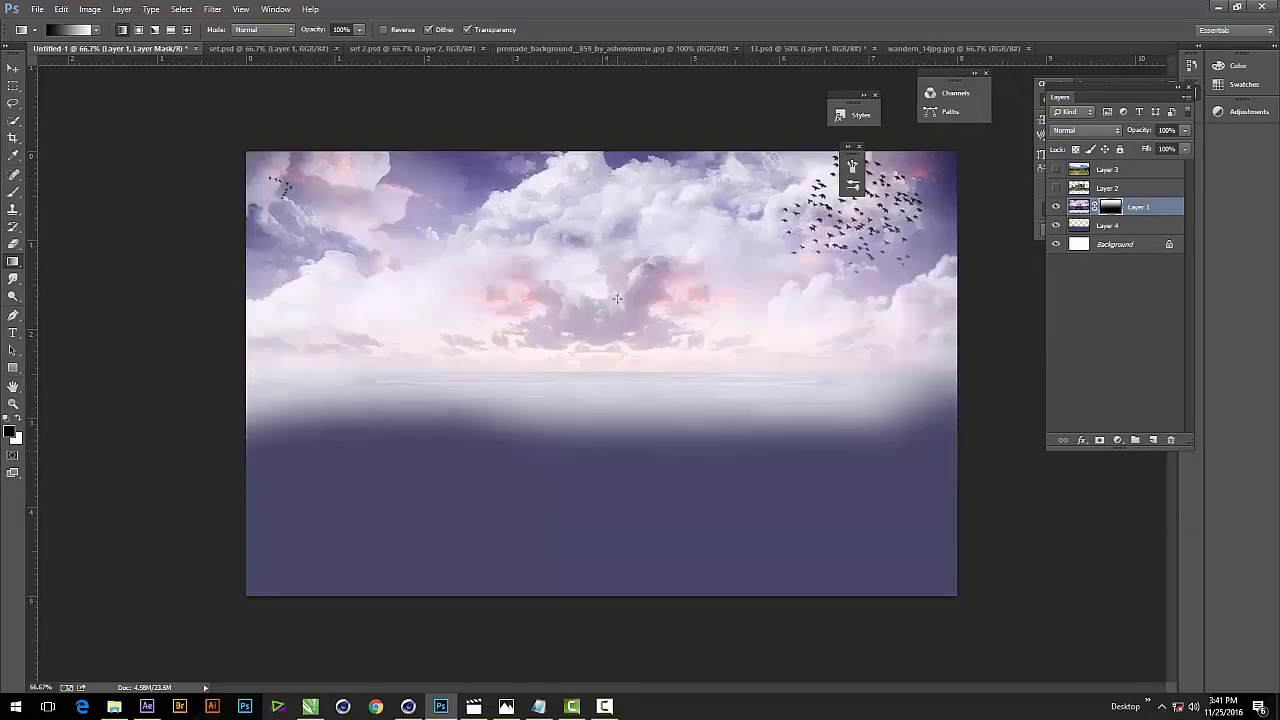
left_click_drag(625, 396, 630, 288)
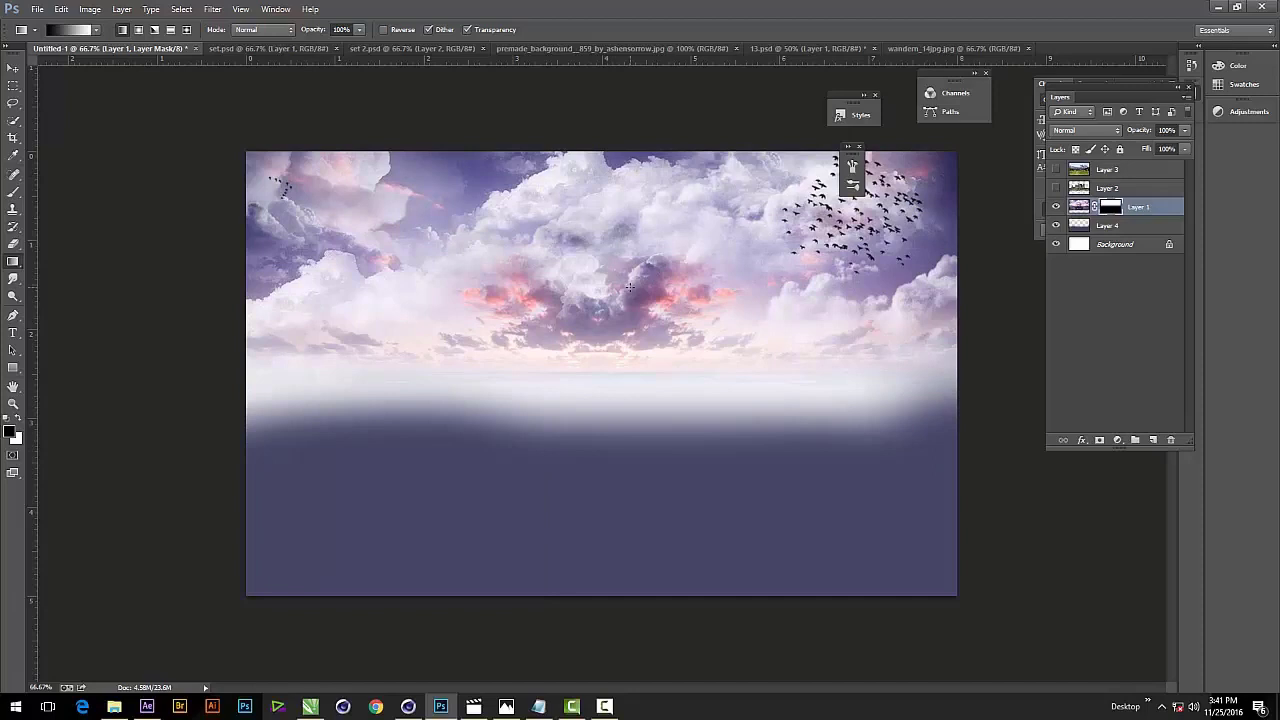
left_click(1131, 230)
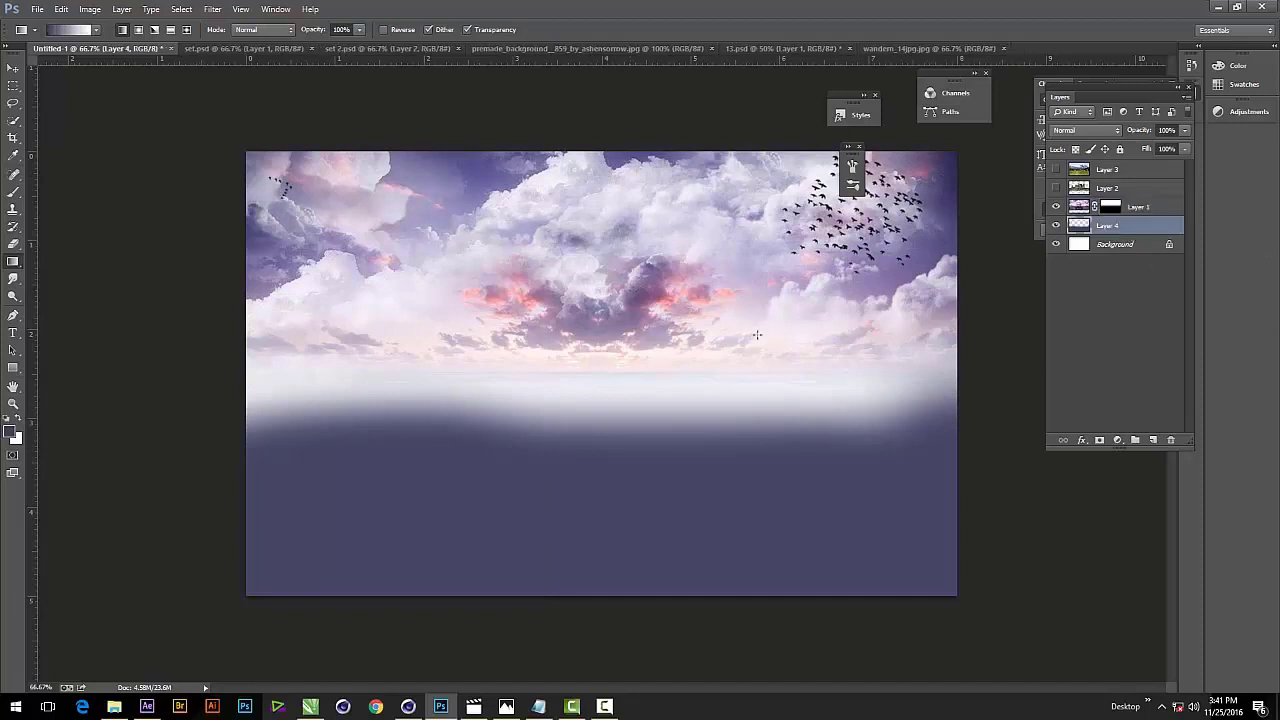
Brush dark purple over the white horizon band on Layer 4 so clouds meet the ground.
left_click(13, 191)
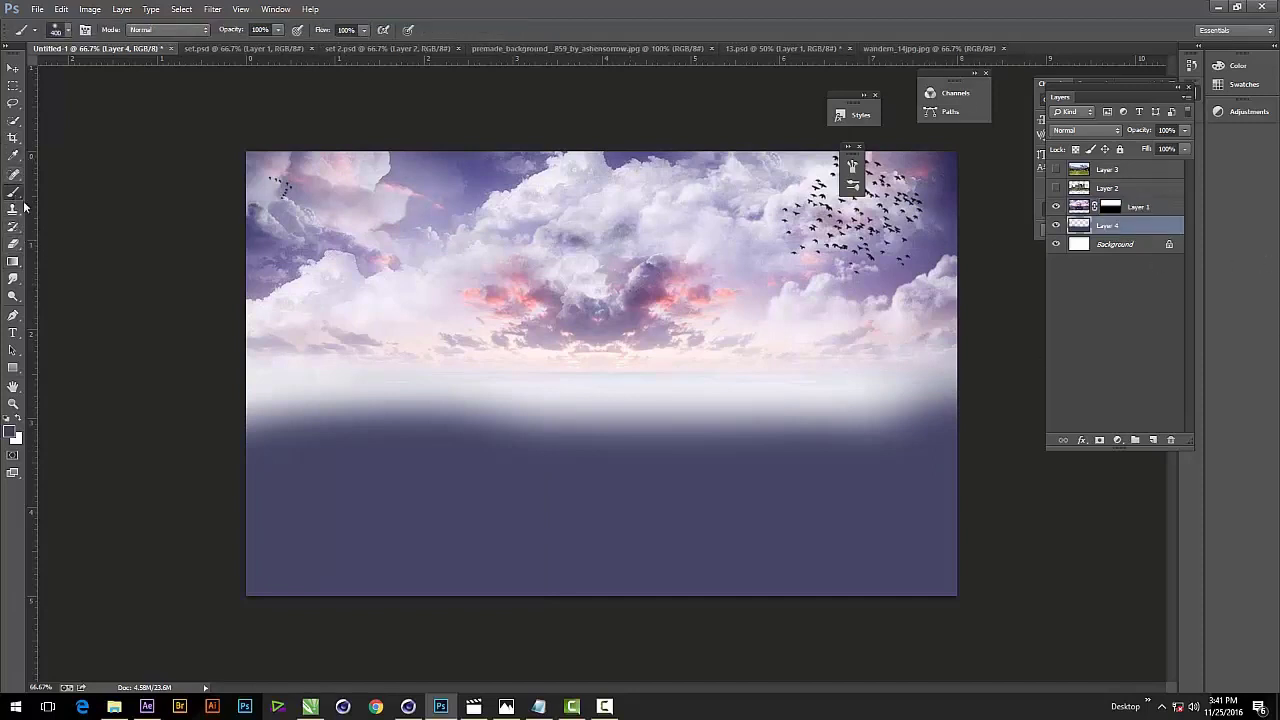
mouse_move(640, 430)
left_mouse_down()
mouse_move(286, 396)
mouse_move(1040, 371)
mouse_move(1037, 391)
left_mouse_up()
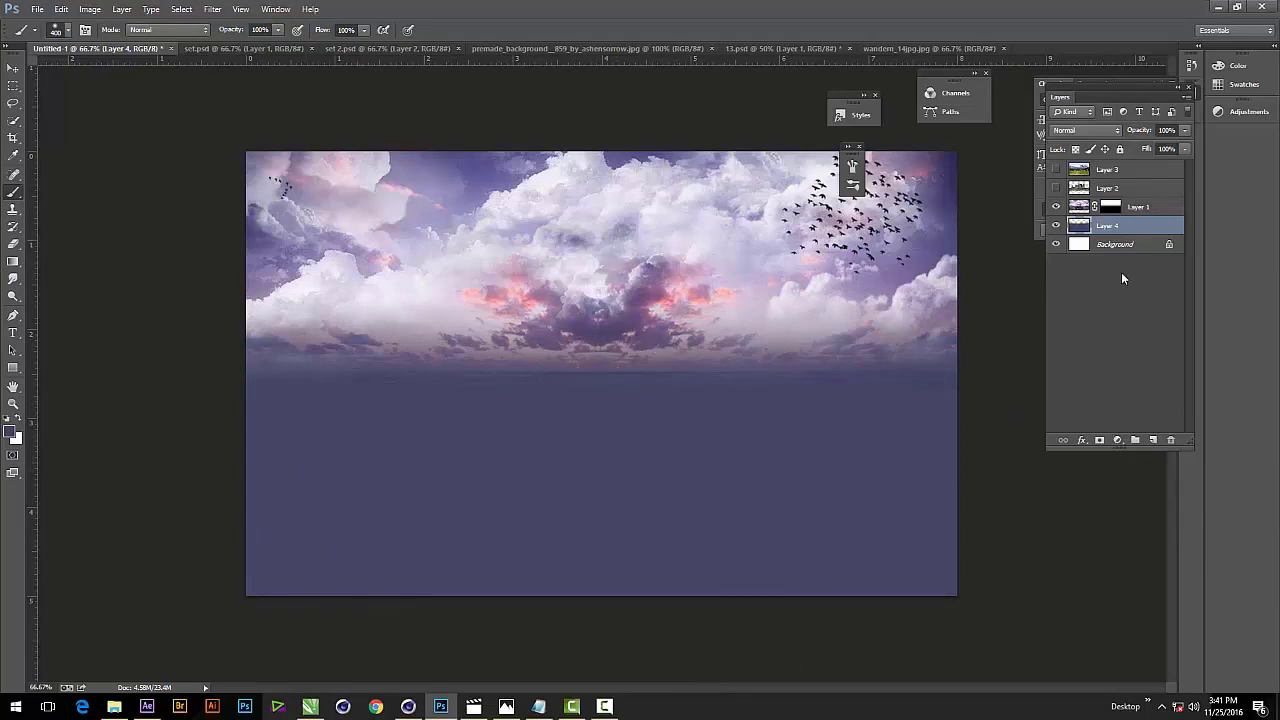
left_click(1136, 212)
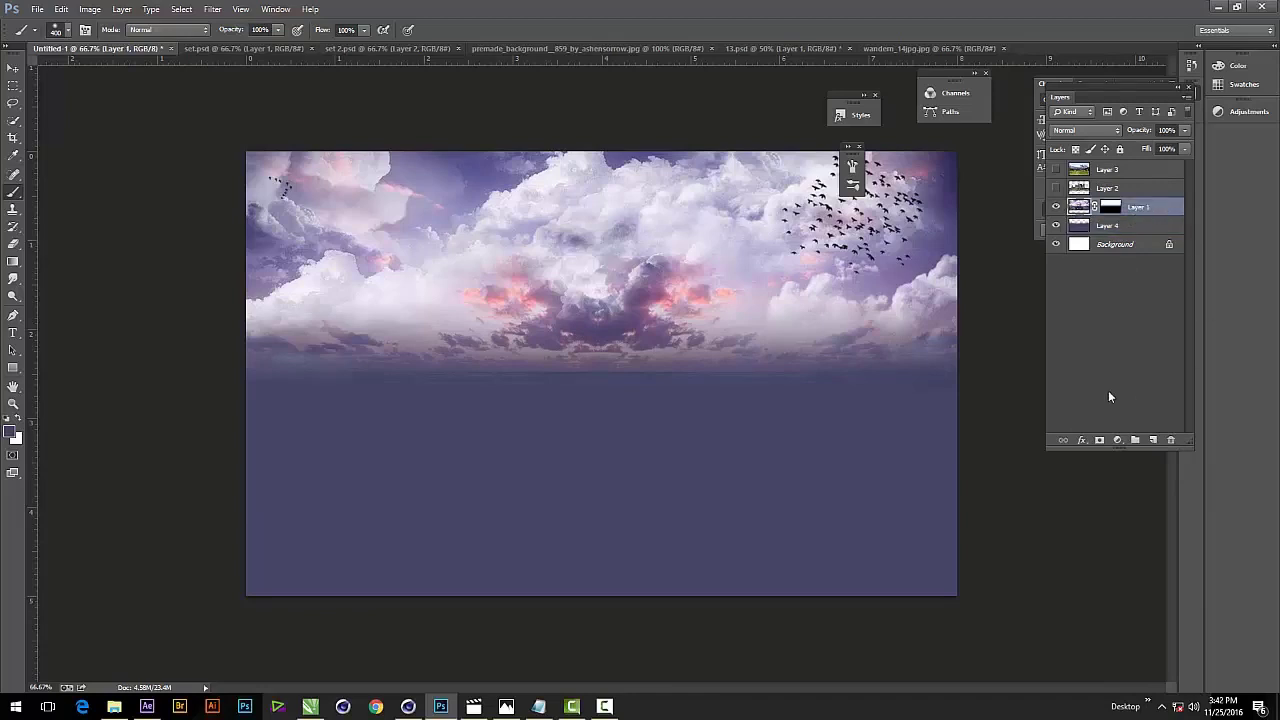
Add a Hue/Saturation adjustment above the sky with Hue +2, Saturation -27, Lightness -23.
left_click(1118, 440)
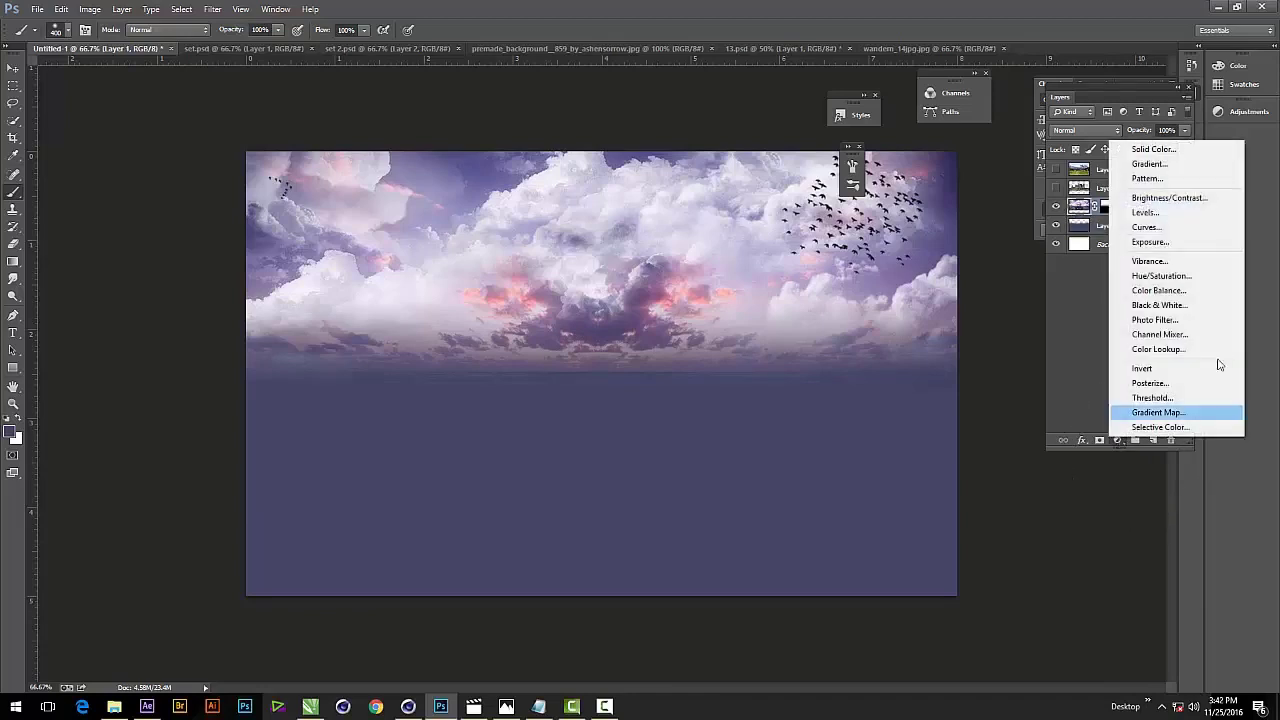
left_click(1175, 275)
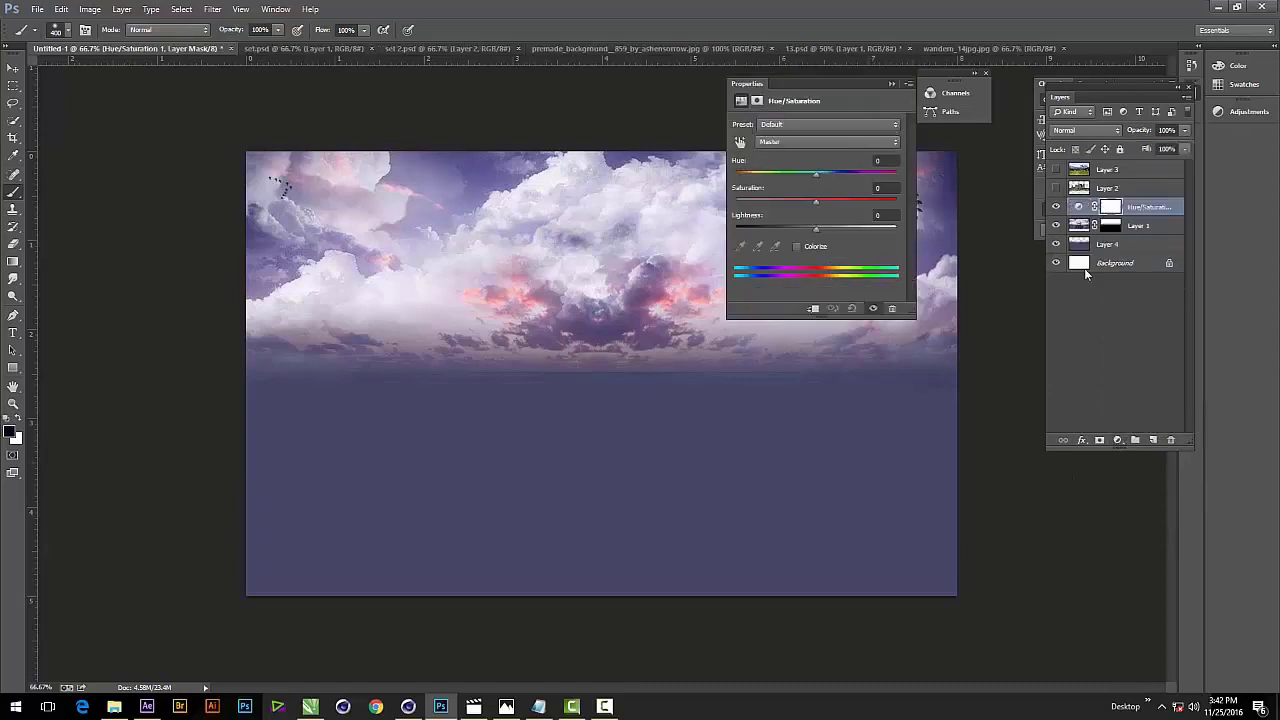
left_click_drag(815, 229, 798, 238)
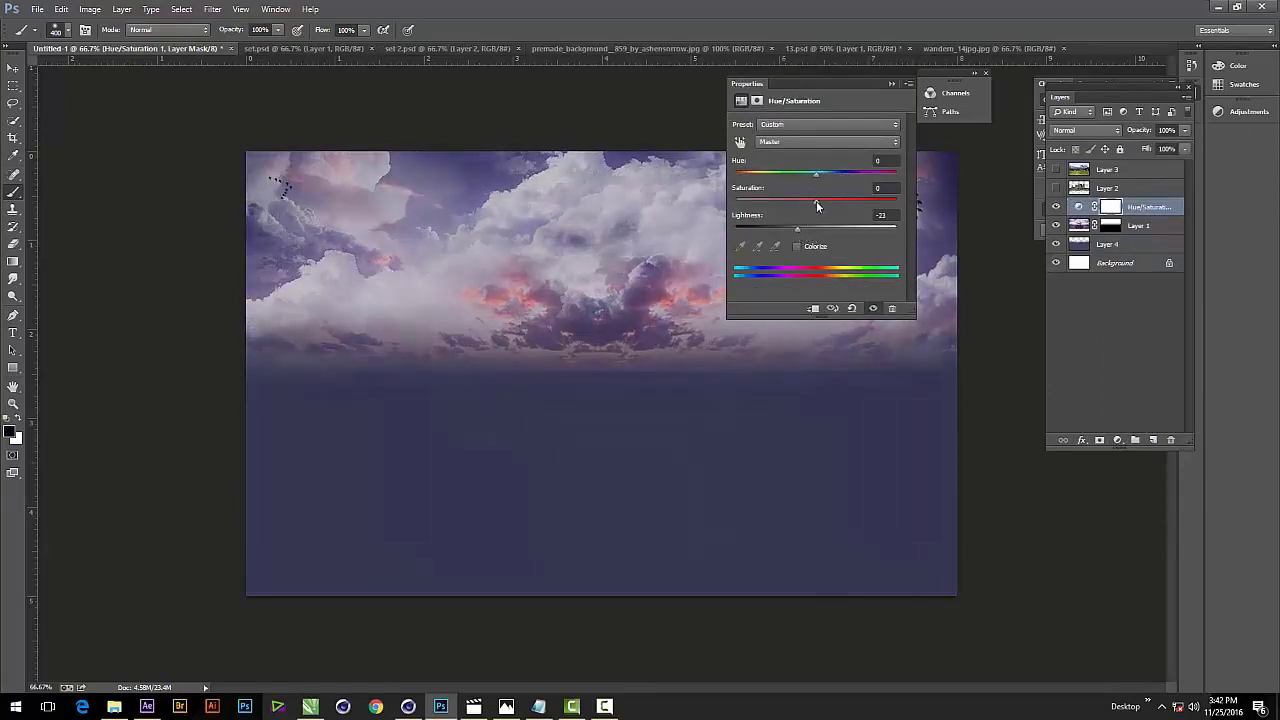
left_click_drag(828, 199, 799, 204)
mouse_move(820, 172)
left_mouse_down()
mouse_move(836, 170)
mouse_move(817, 175)
left_mouse_up()
left_click_drag(800, 205, 794, 204)
Show and select the castle layer, Layer 2, and add a layer mask to it.
left_click(1056, 188)
left_click(1120, 188)
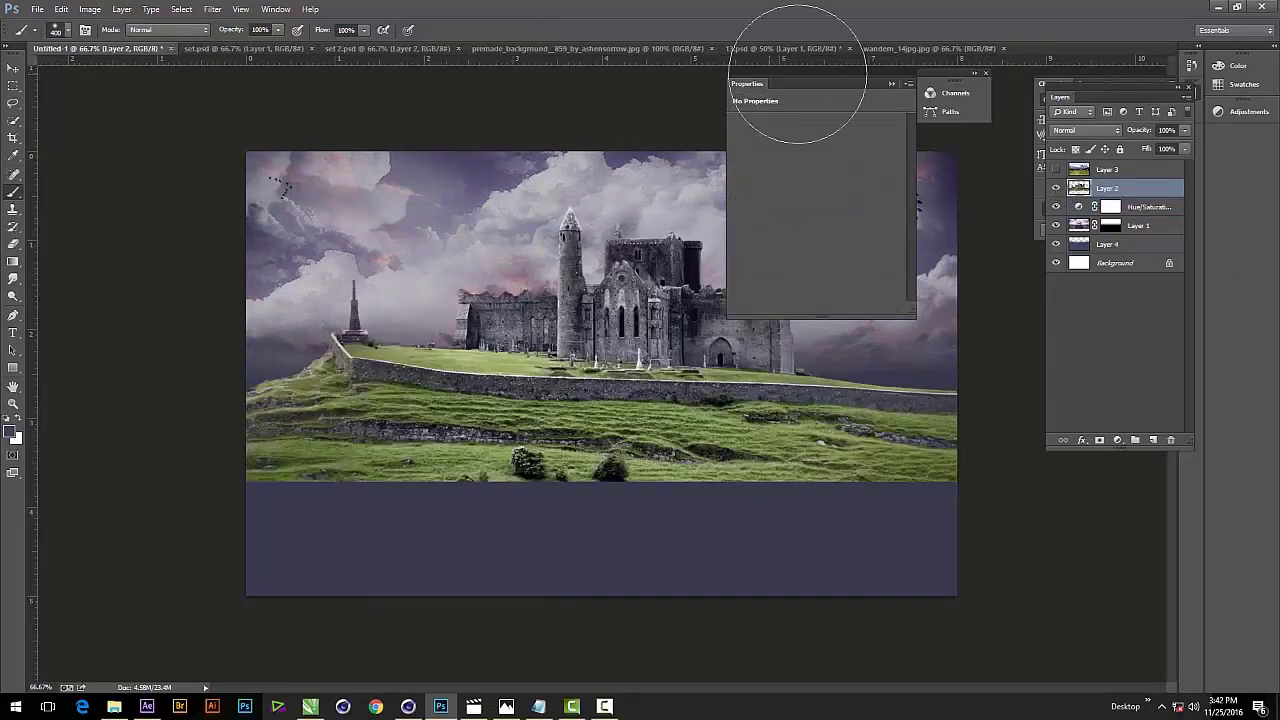
left_click(890, 83)
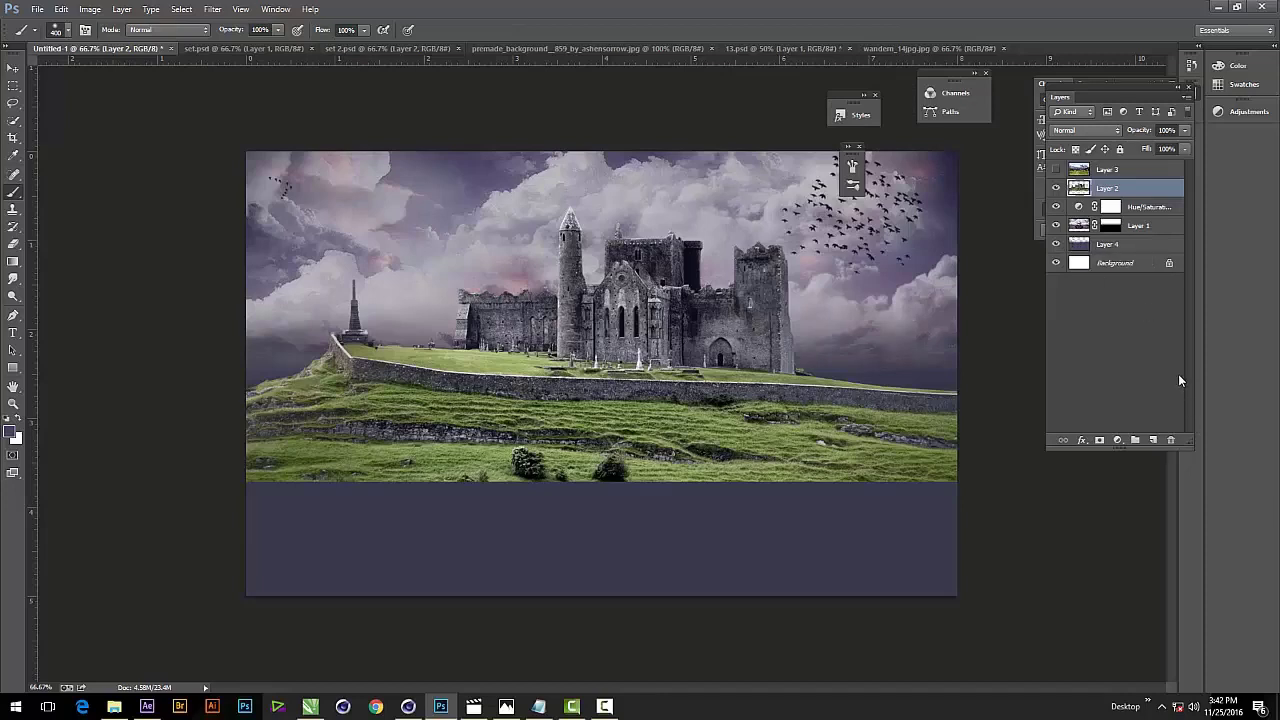
left_click(1100, 440)
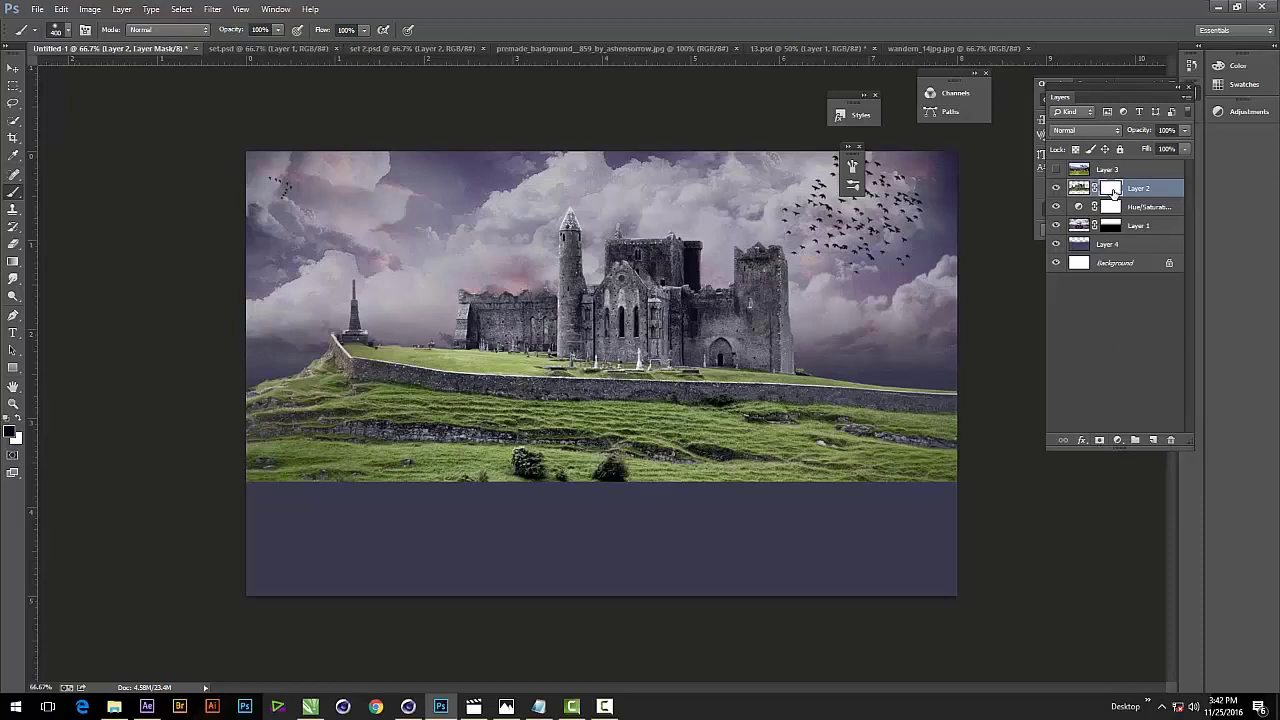
Add a second Hue/Saturation adjustment for the castle, darkening to about Lightness -22 and desaturating.
left_click(1118, 440)
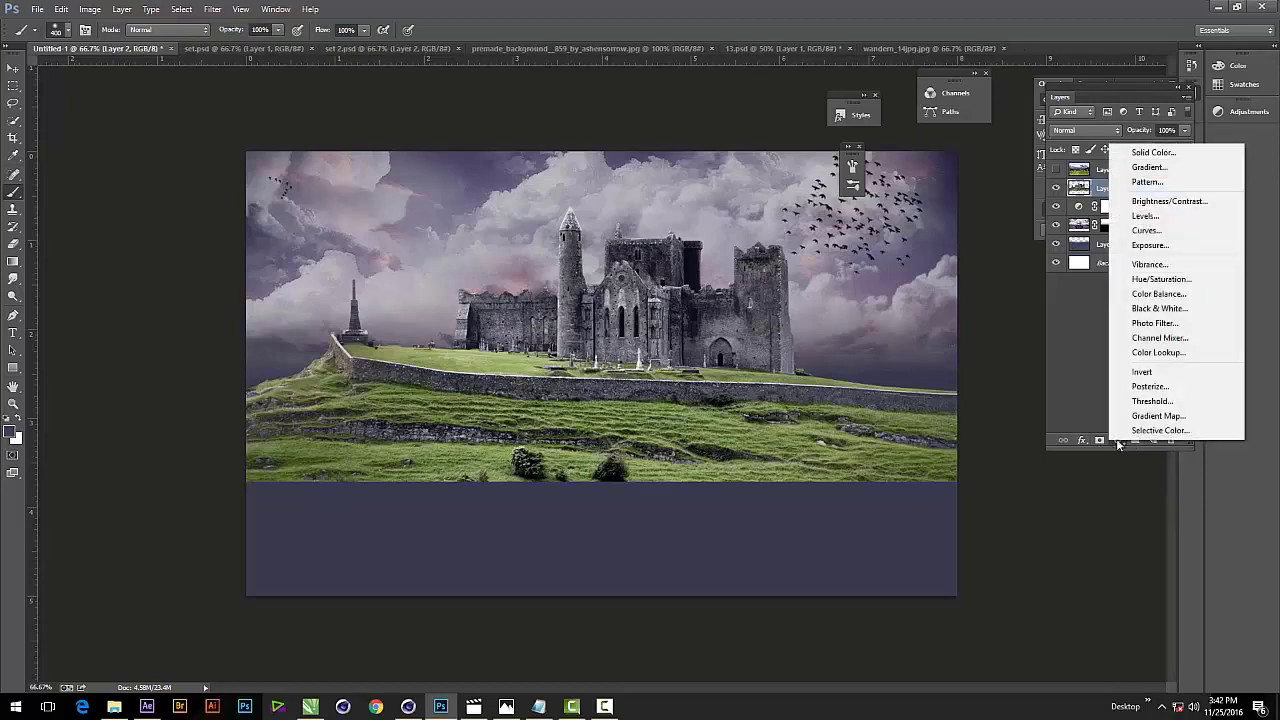
left_click(1164, 279)
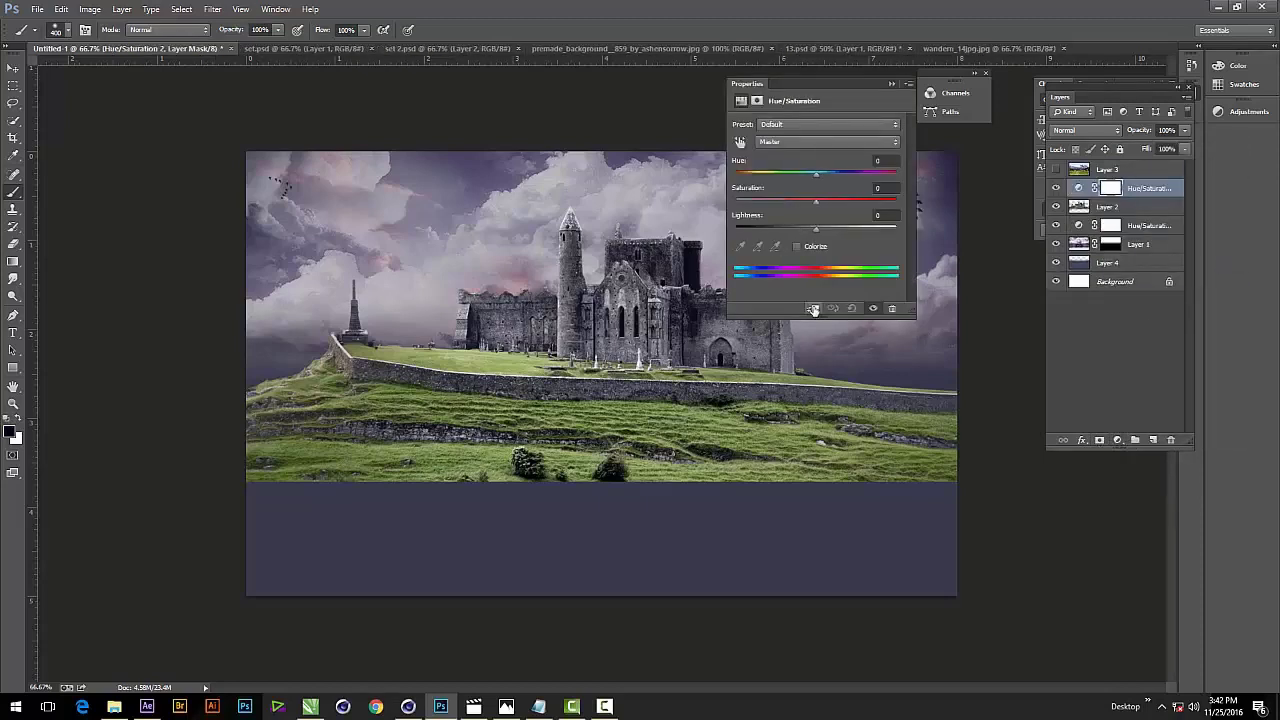
left_click_drag(815, 230, 797, 231)
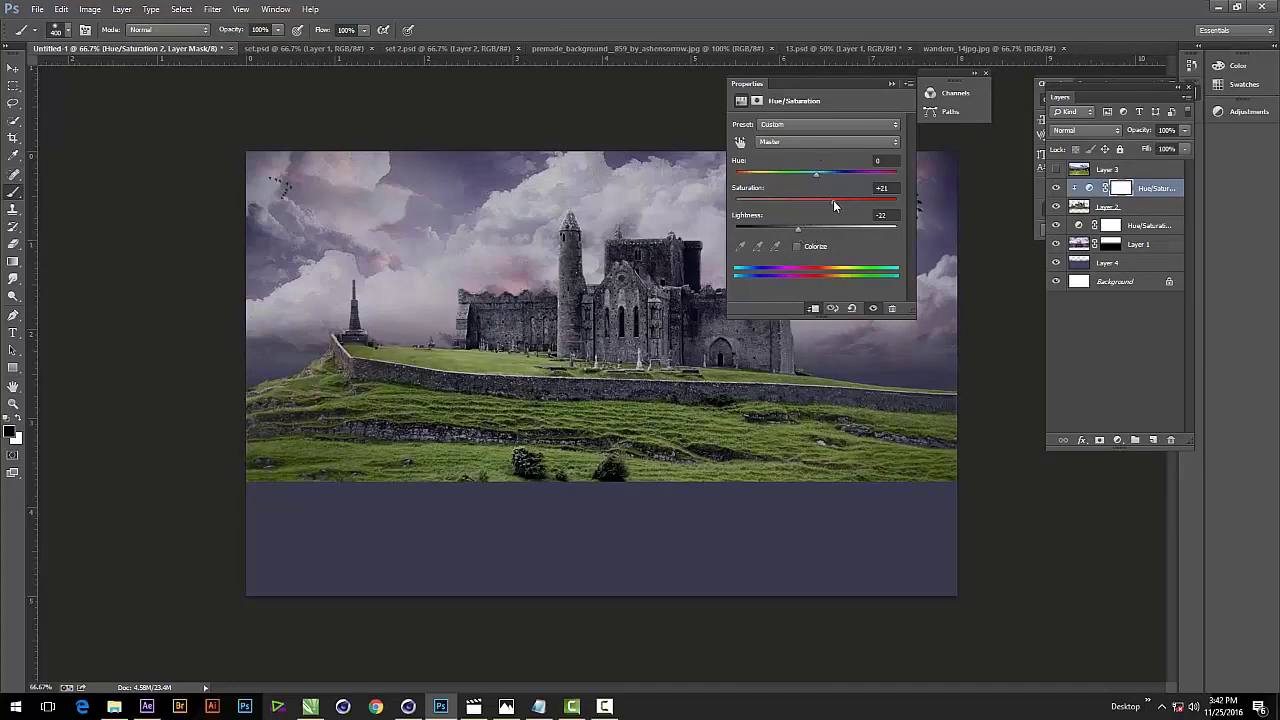
mouse_move(794, 201)
left_mouse_down()
mouse_move(760, 175)
mouse_move(817, 169)
mouse_move(787, 170)
mouse_move(798, 205)
mouse_move(755, 204)
left_mouse_up()
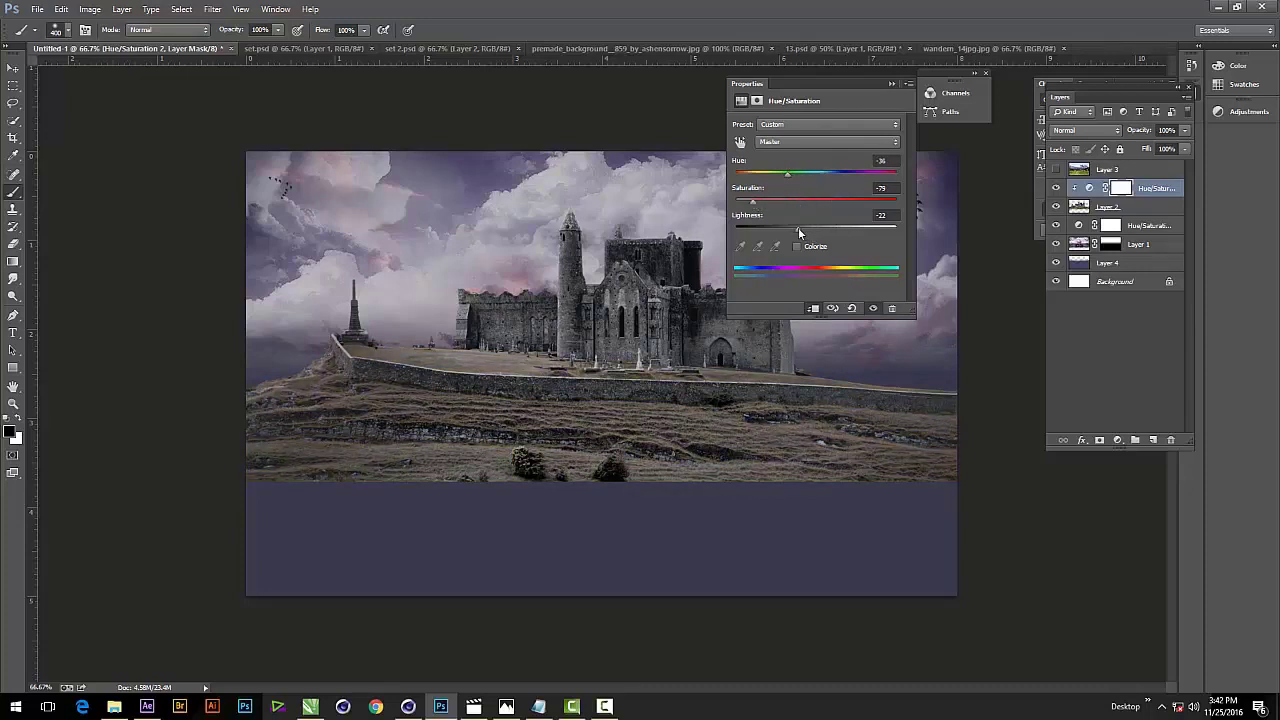
mouse_move(798, 227)
left_mouse_down()
mouse_move(822, 227)
mouse_move(800, 225)
left_mouse_up()
mouse_move(793, 176)
left_mouse_down()
mouse_move(828, 174)
mouse_move(800, 175)
left_mouse_up()
Shift the castle adjustment's Magentas hue, with Saturation +72 and Lightness +42.
left_click(797, 142)
left_click(800, 156)
left_click(797, 142)
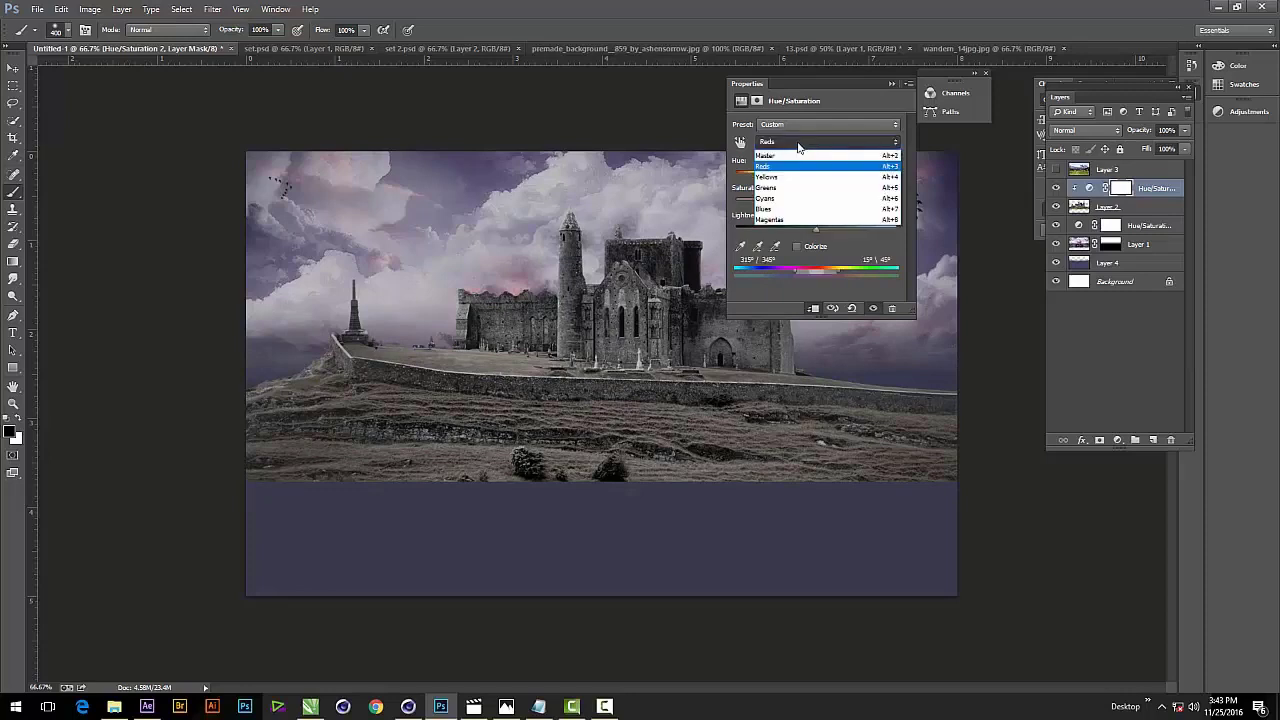
left_click(798, 219)
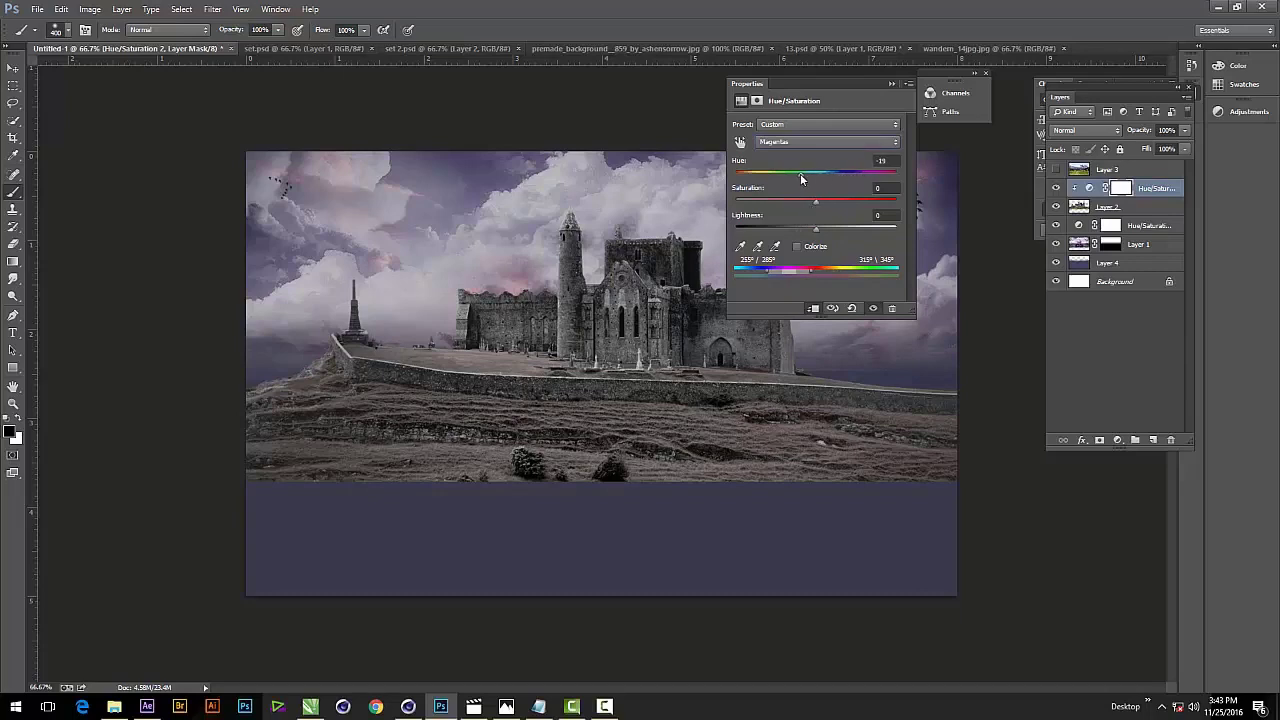
left_click_drag(855, 173, 746, 174)
mouse_move(823, 203)
left_mouse_down()
mouse_move(873, 201)
mouse_move(799, 230)
mouse_move(850, 229)
left_mouse_up()
left_click(889, 83)
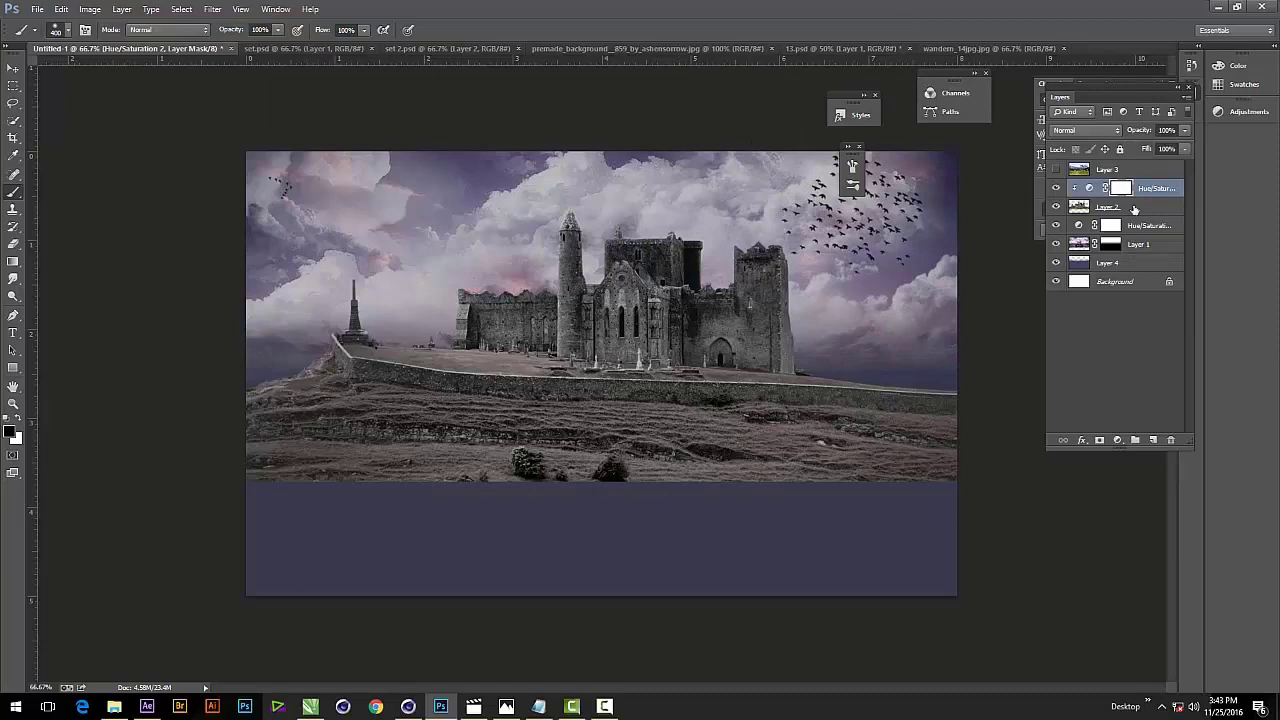
left_click(1134, 207)
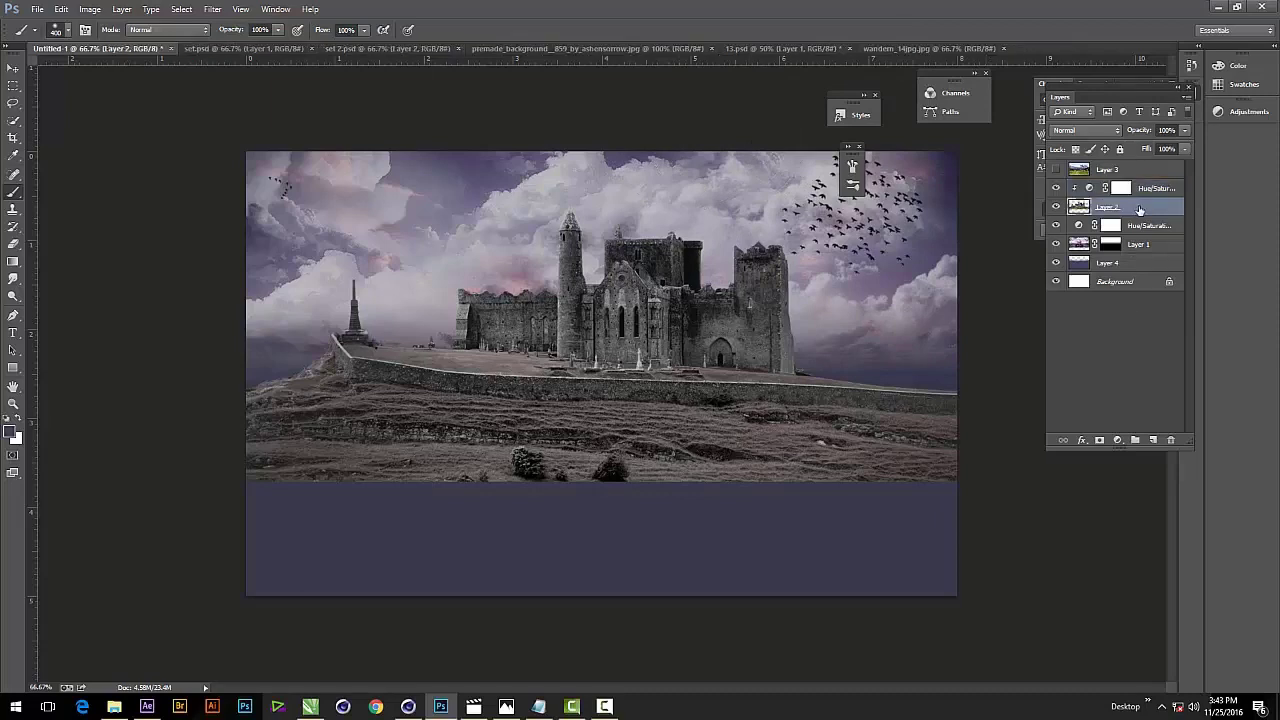
Apply a Camera Raw Filter to the castle with Shadows -47, Tint +24, Blacks -16, adjusted Temperature.
left_click(213, 9)
left_click(215, 86)
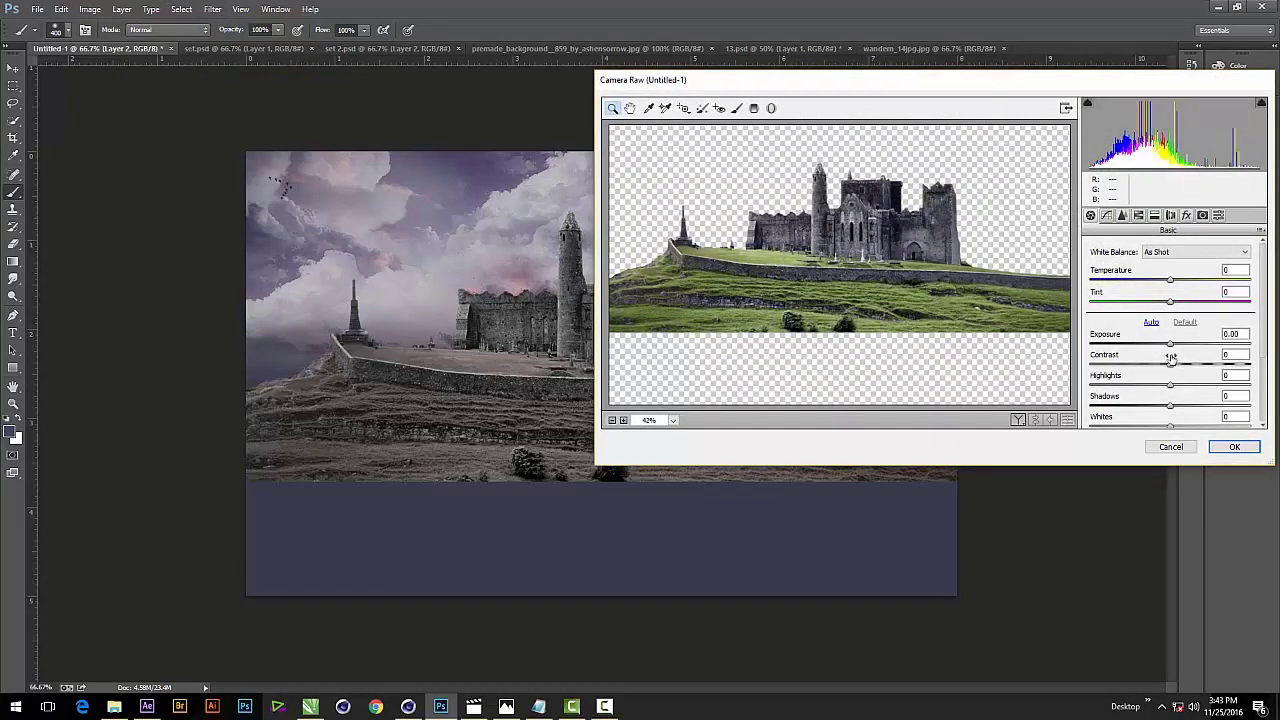
left_click_drag(1165, 403, 1134, 408)
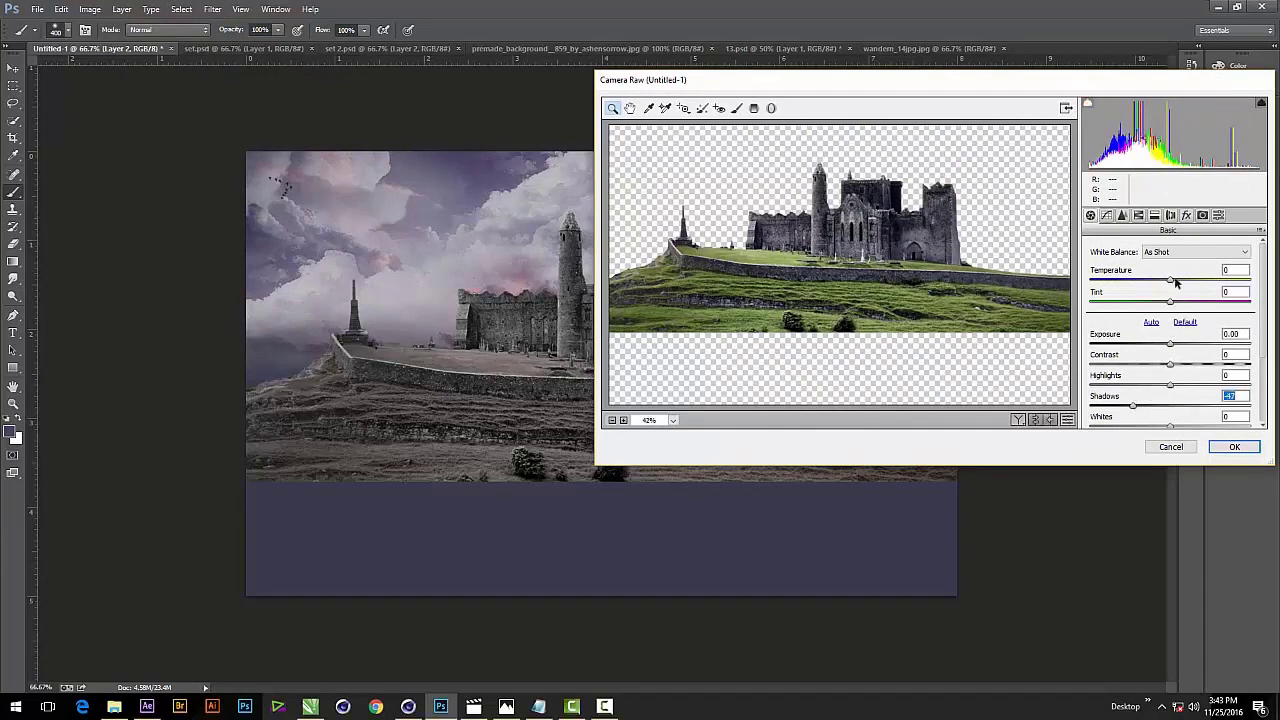
mouse_move(1170, 282)
left_mouse_down()
mouse_move(1151, 304)
mouse_move(1197, 301)
left_mouse_up()
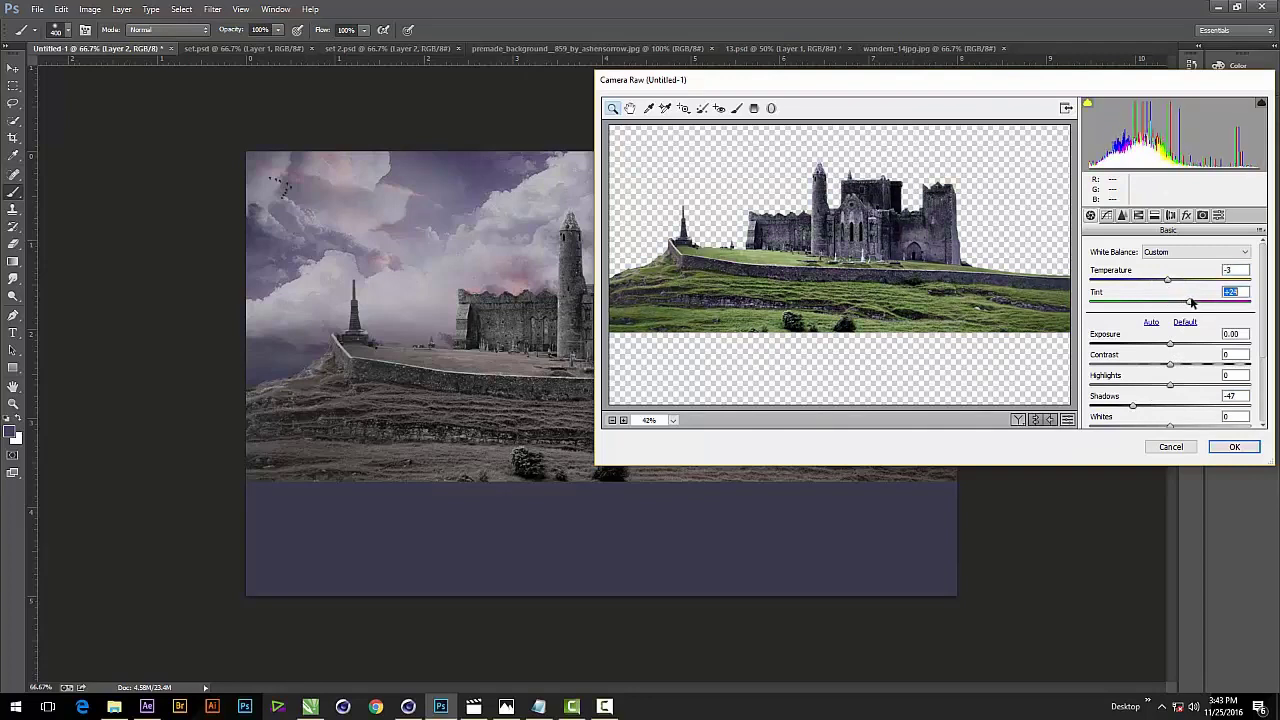
scroll(1190, 330, "down", 3)
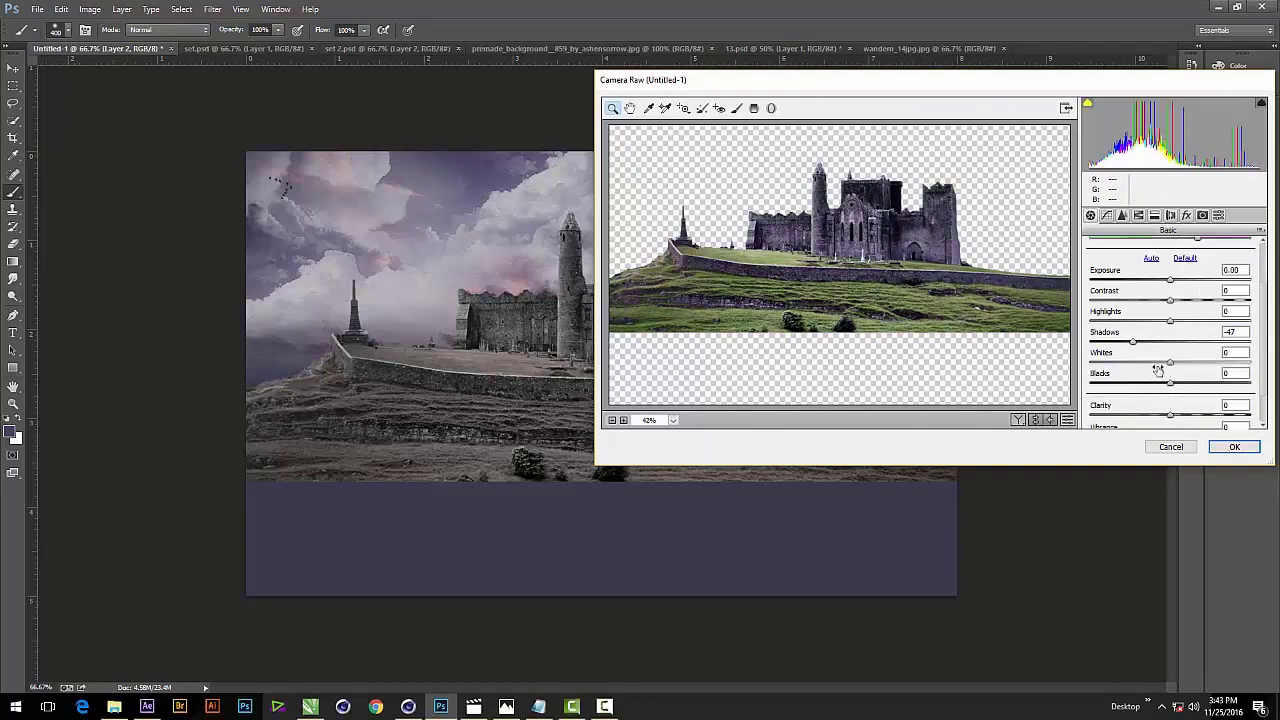
left_click_drag(1171, 386, 1157, 388)
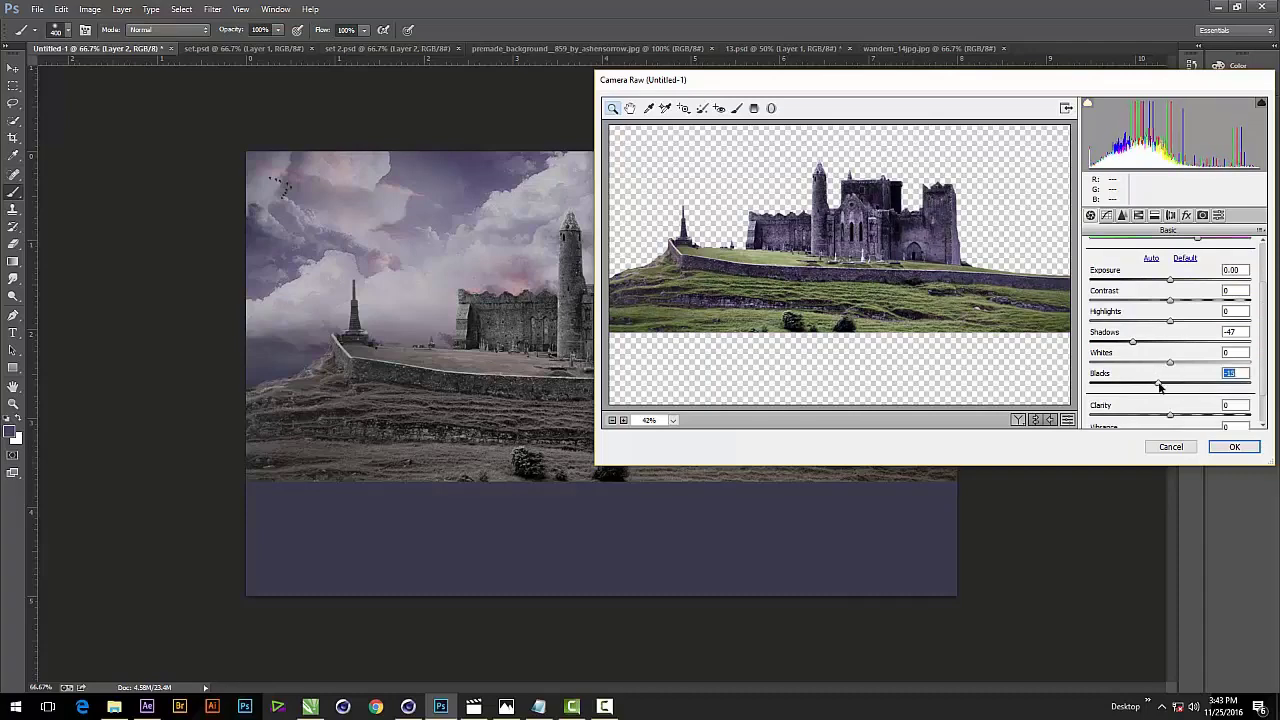
left_click(1234, 448)
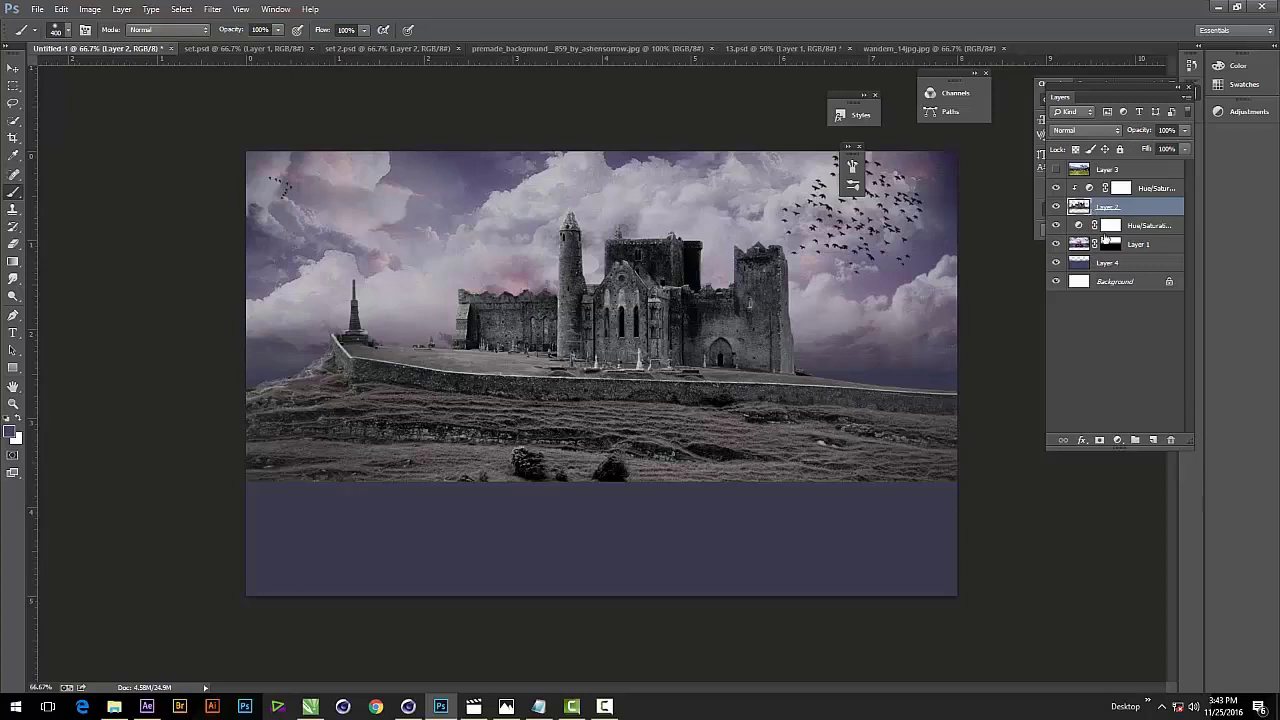
Add a mask to Layer 2 and try several black-to-white gradients fading the ground, undoing each.
left_click(1100, 440)
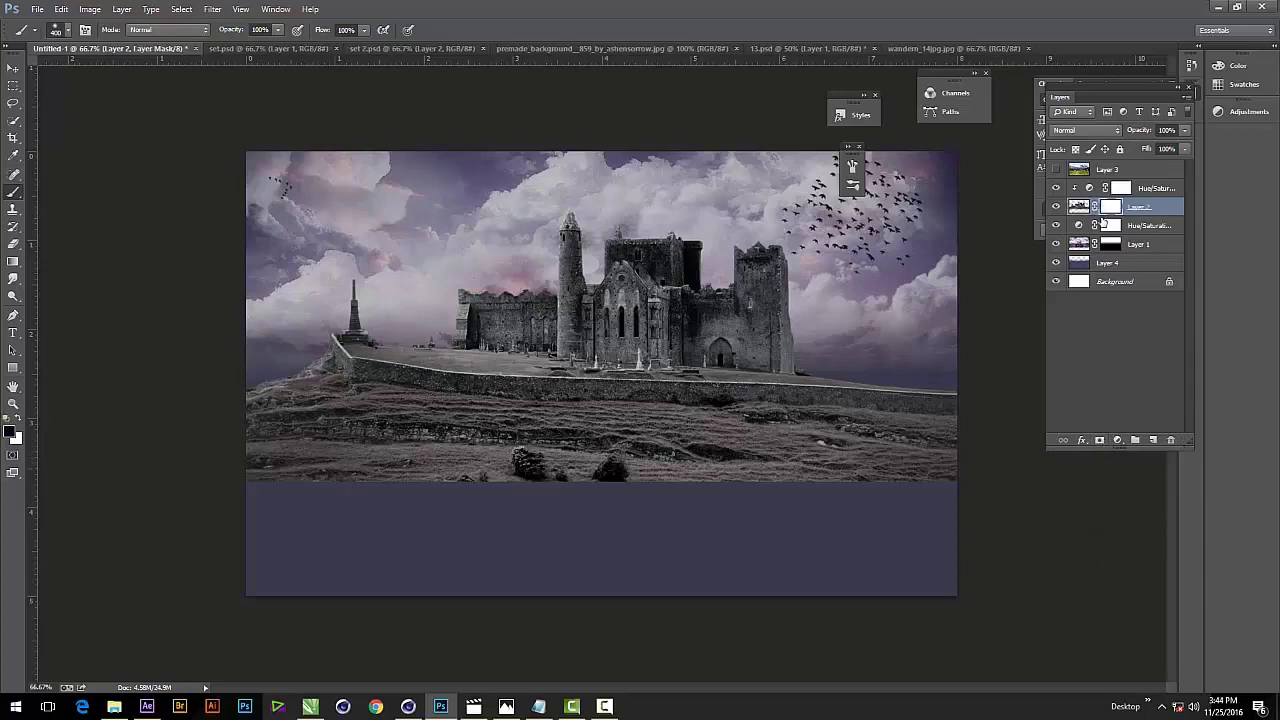
left_click(13, 262)
left_click_drag(589, 261, 588, 336)
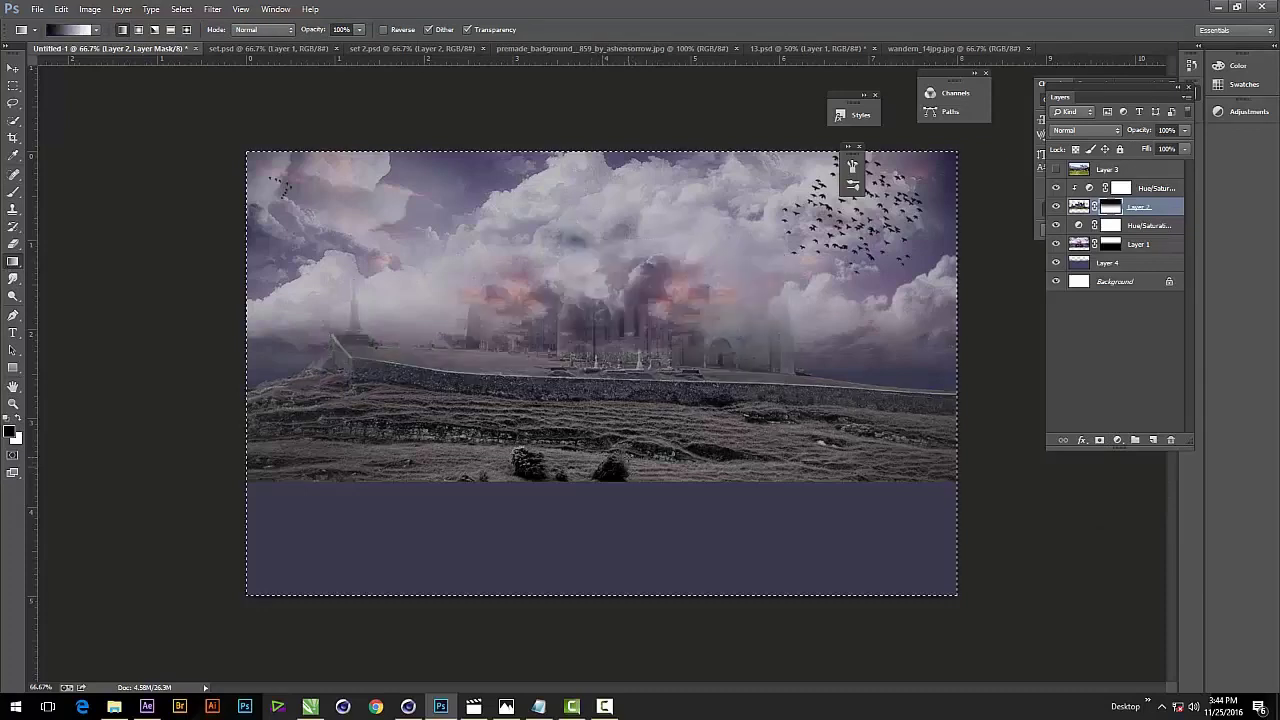
key("ctrl+z")
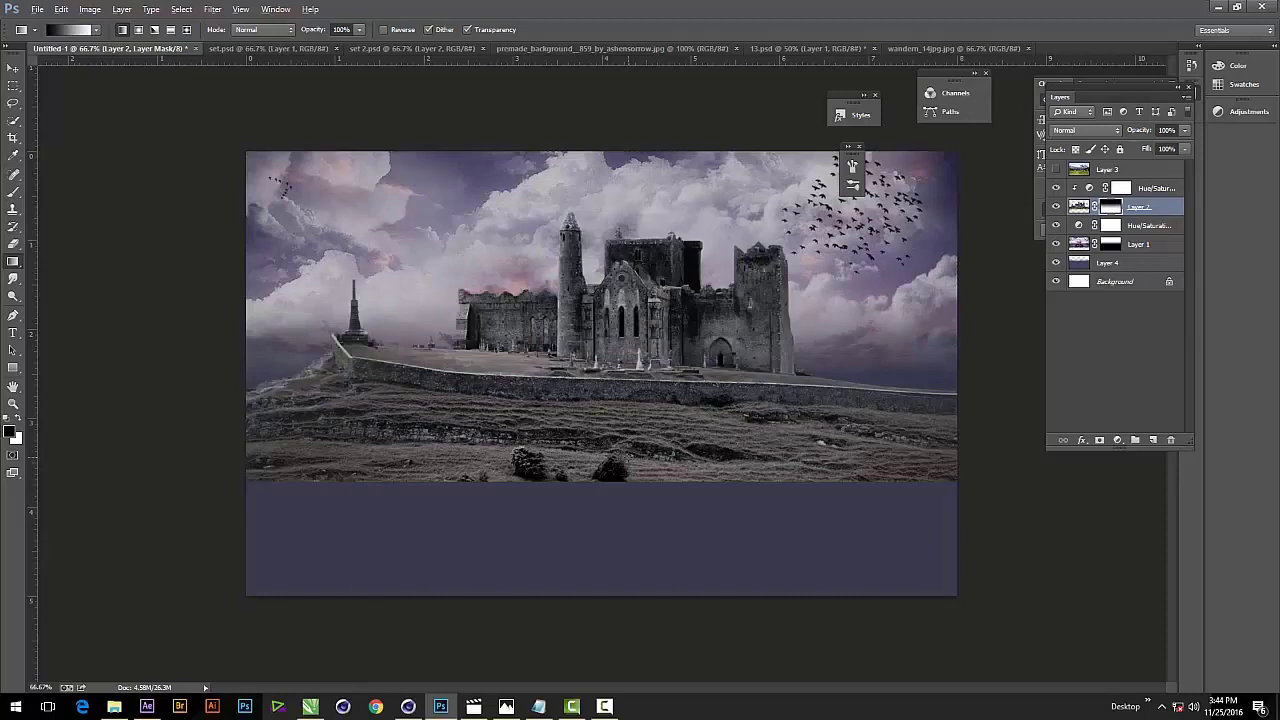
left_click_drag(626, 472, 638, 308)
key("ctrl+z")
key("ctrl+z")
left_click_drag(629, 430, 629, 370)
key("ctrl+z")
key("ctrl+z")
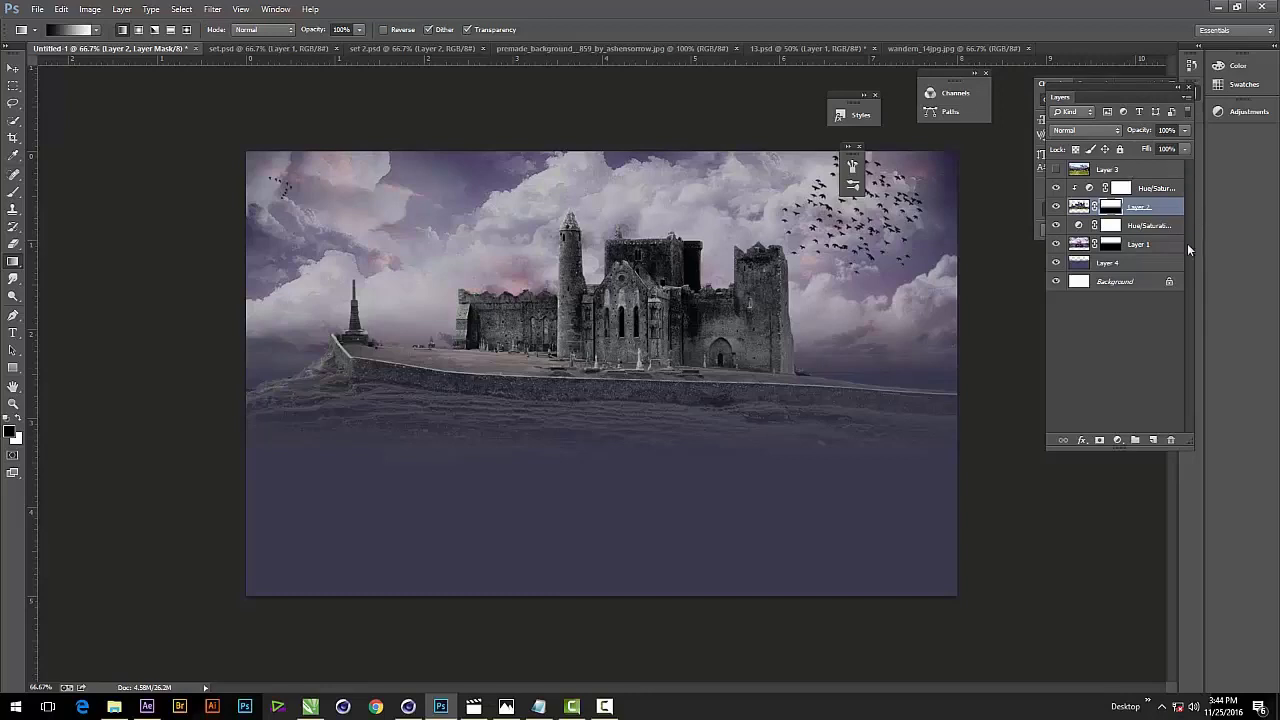
Show and select the meadow Layer 3, add a layer mask, and try trial gradient fades.
left_click(1056, 169)
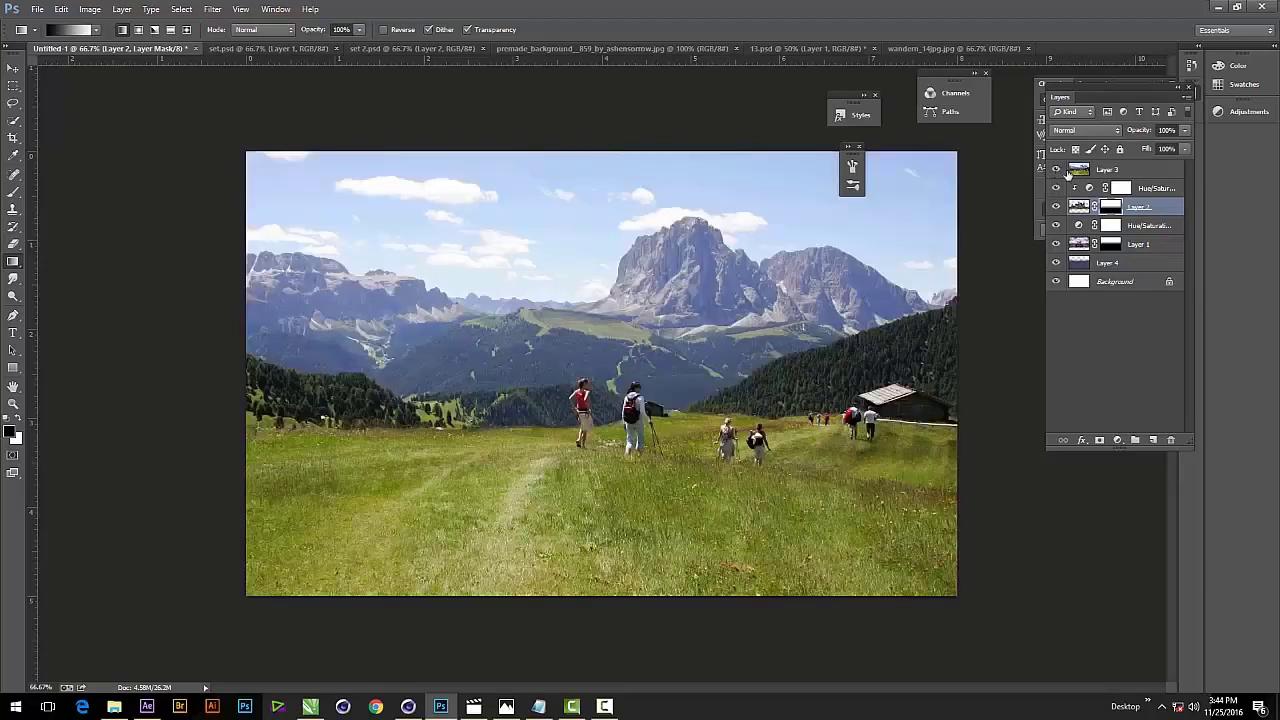
left_click(1106, 170)
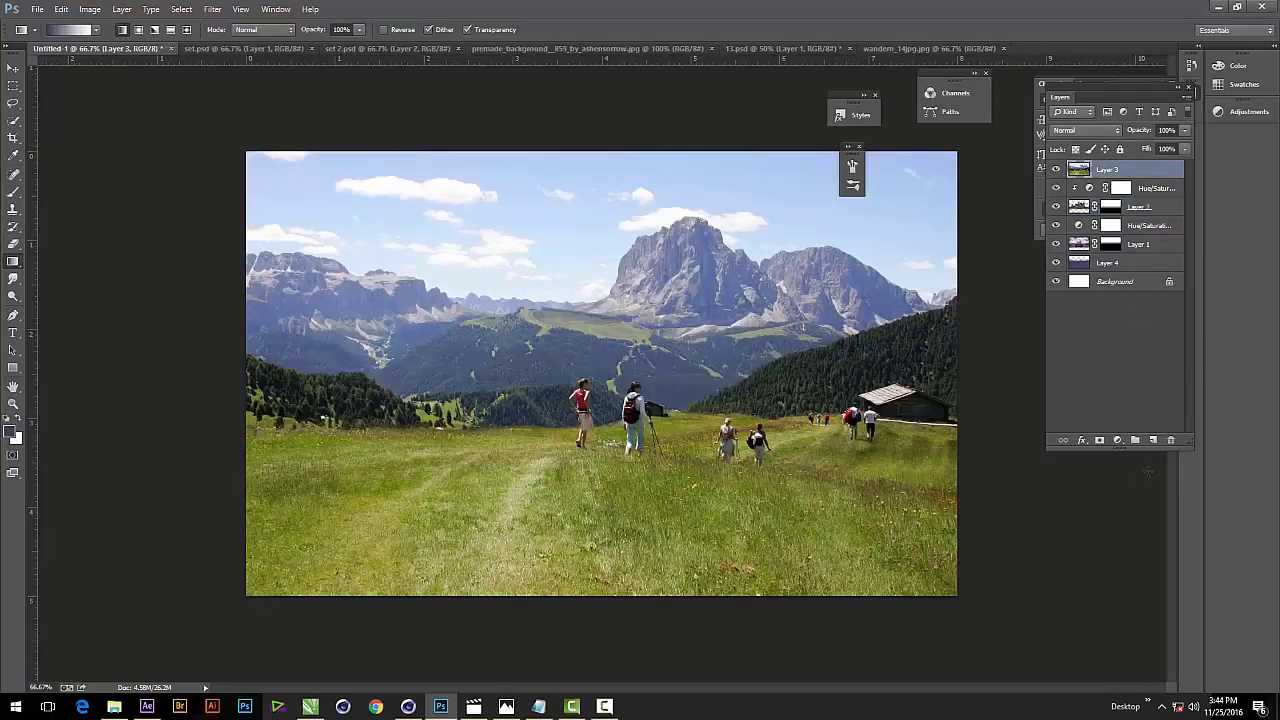
left_click(1099, 440)
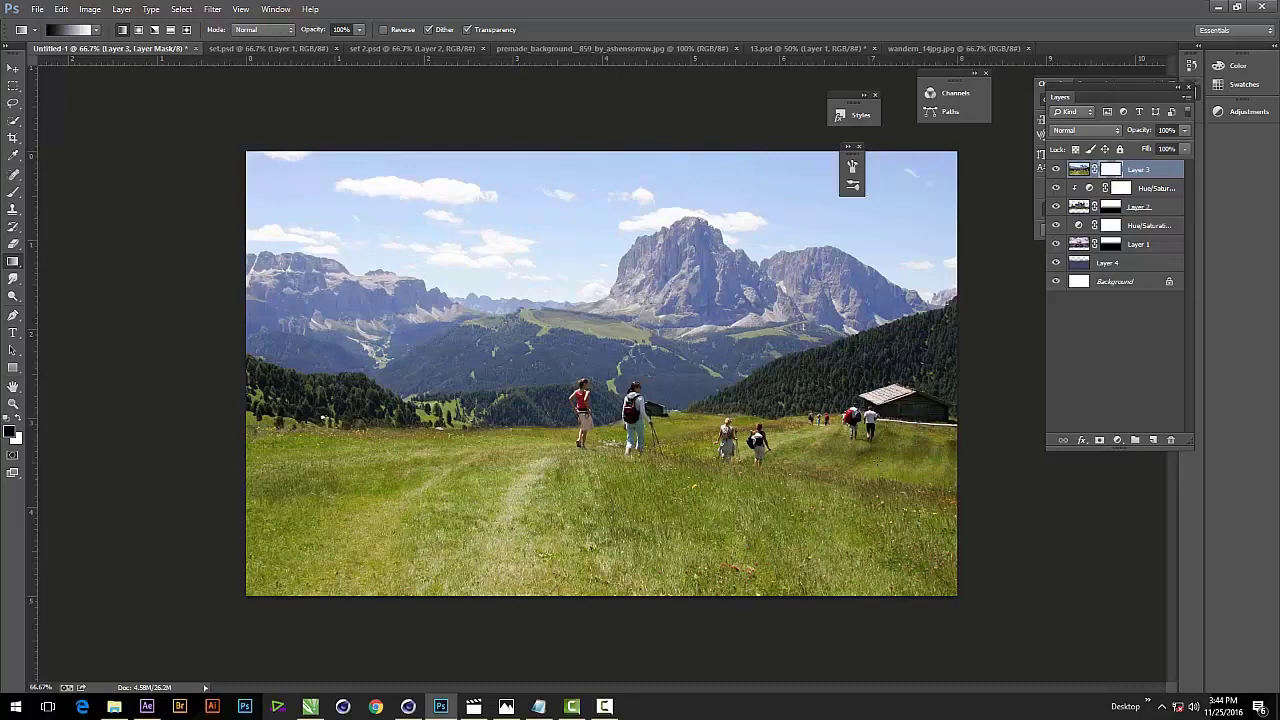
left_click_drag(600, 600, 600, 460)
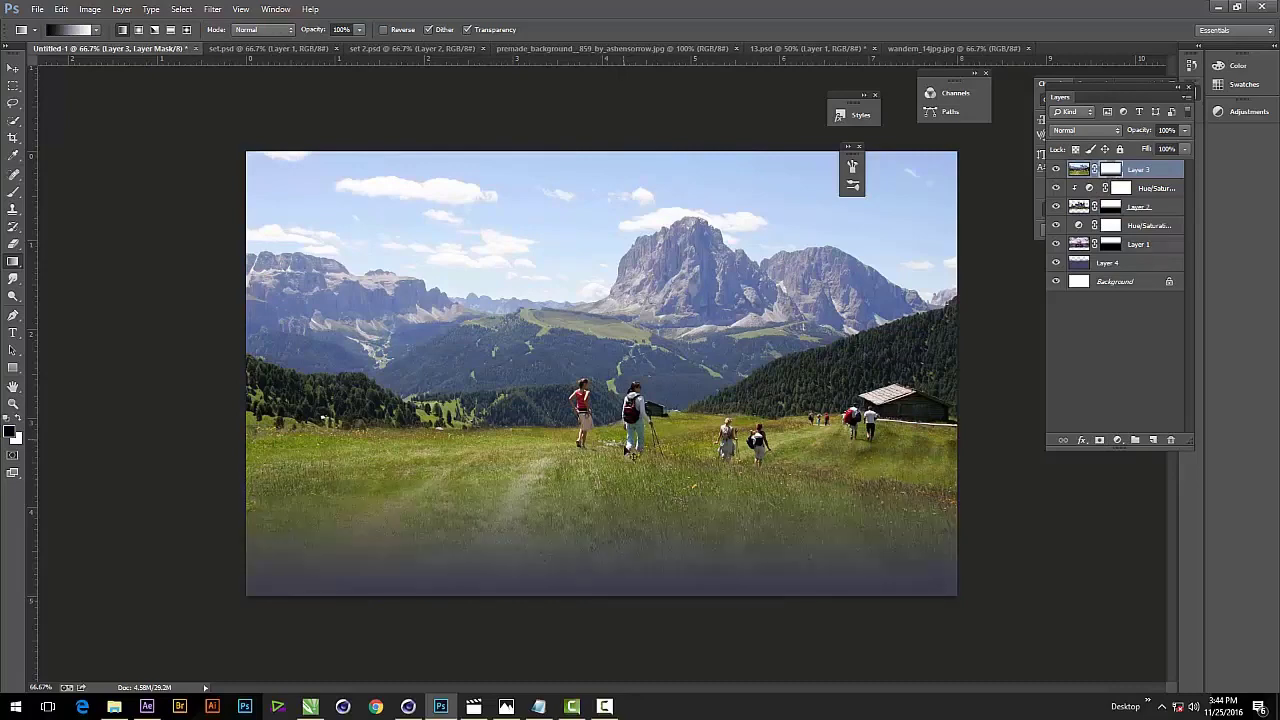
key("ctrl+z")
left_click_drag(590, 611, 595, 609)
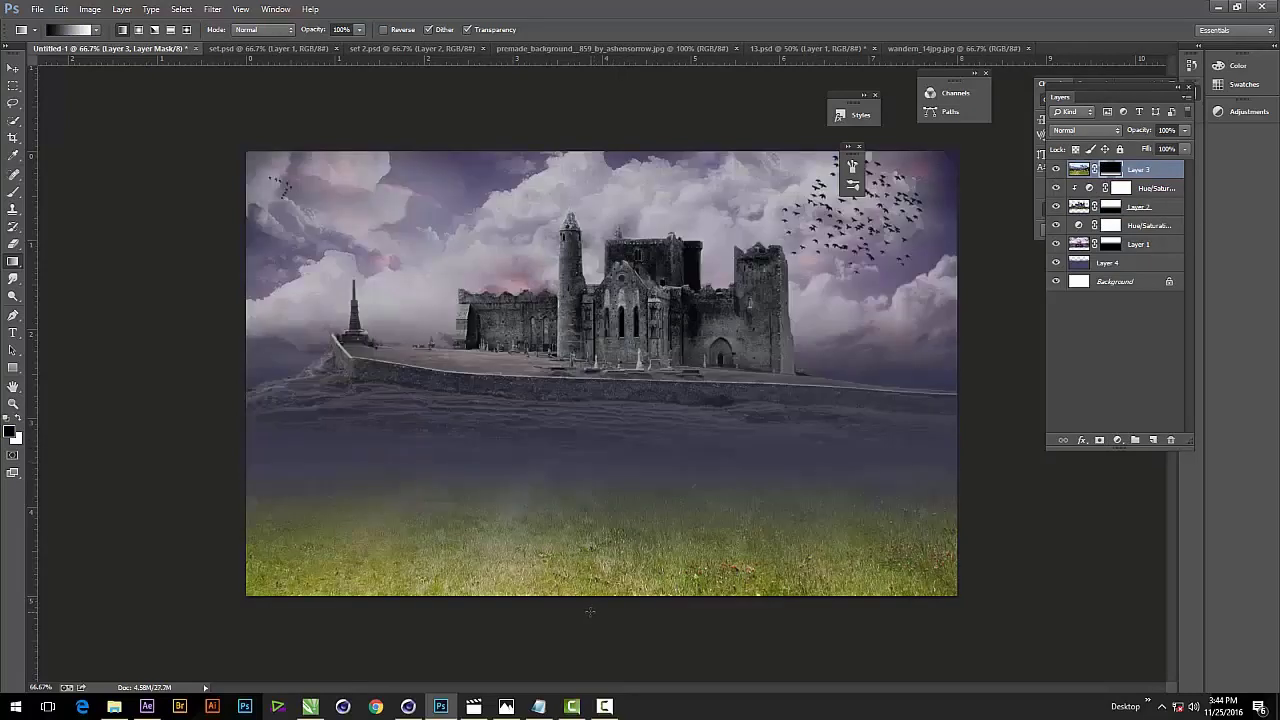
key("ctrl+z")
Try more grass fade gradients on the meadow mask, then clear the mask back to fully visible.
left_click_drag(583, 400, 583, 545)
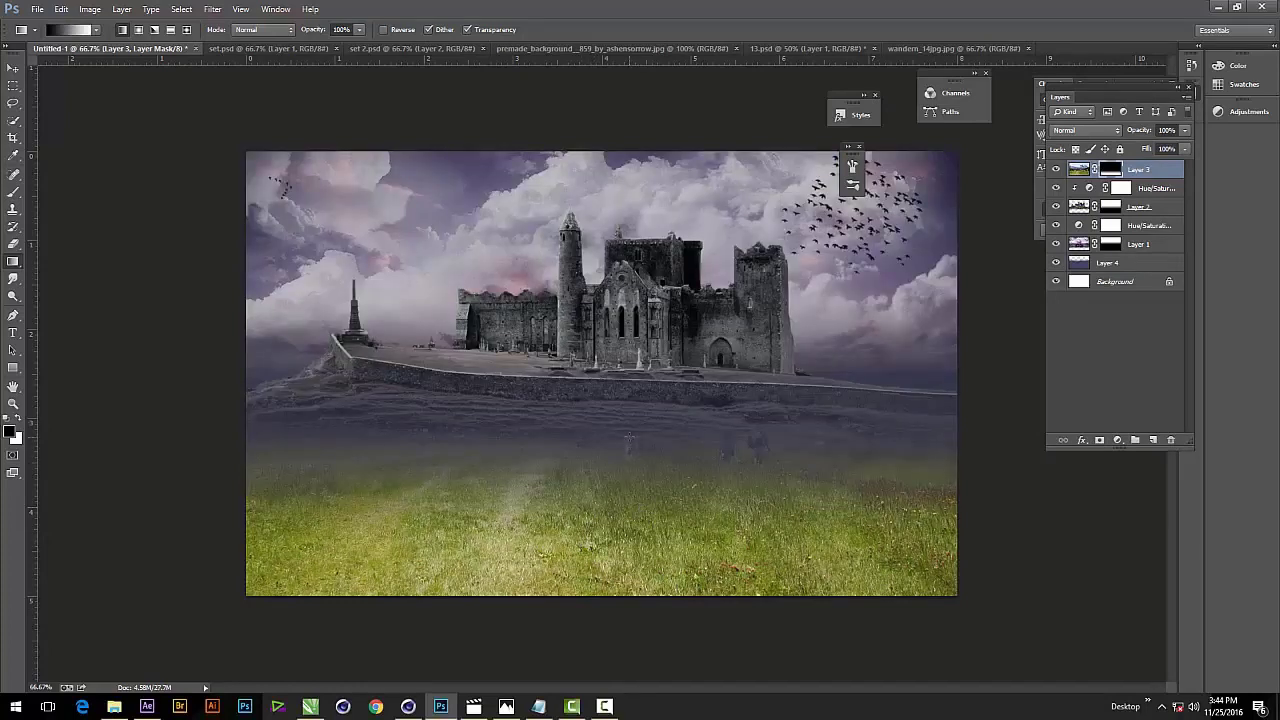
left_click_drag(627, 445, 637, 525)
key("ctrl+z")
left_click_drag(662, 420, 662, 462)
key("ctrl+BackSpace")
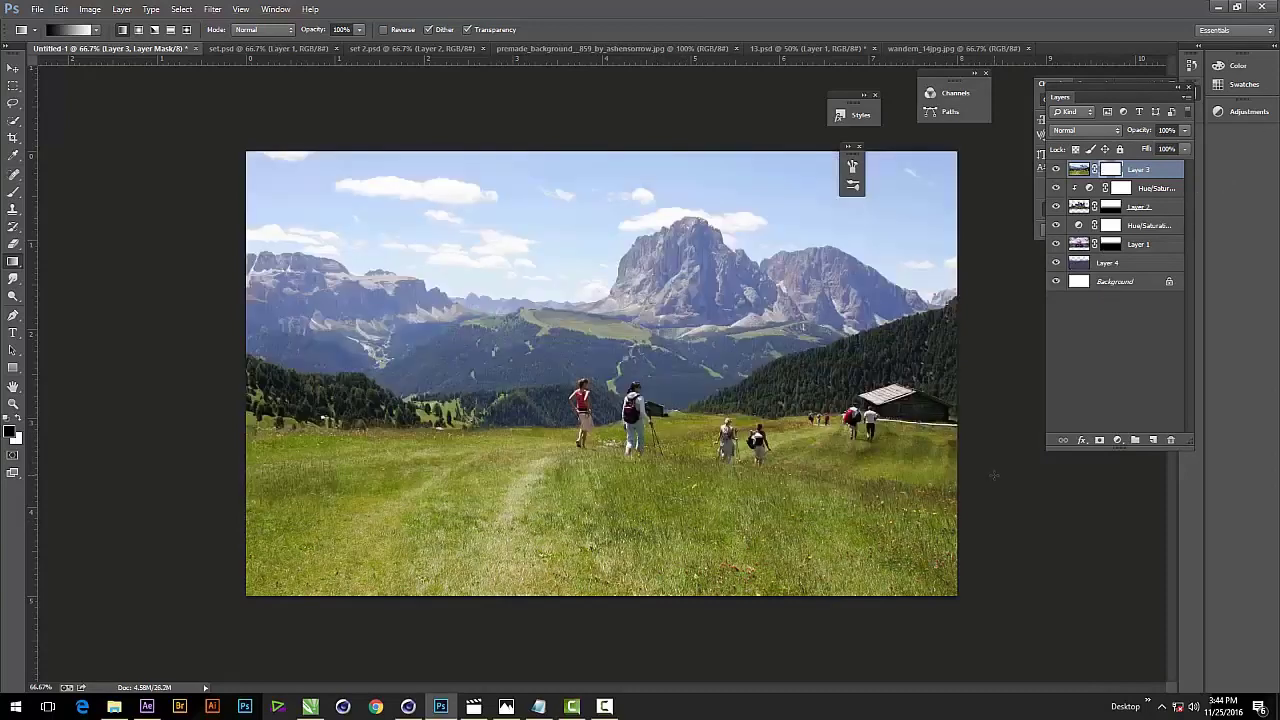
Enlarge the meadow photo to about 134% with Free Transform and shift it upward.
key("ctrl+t")
left_click_drag(983, 603, 1058, 630)
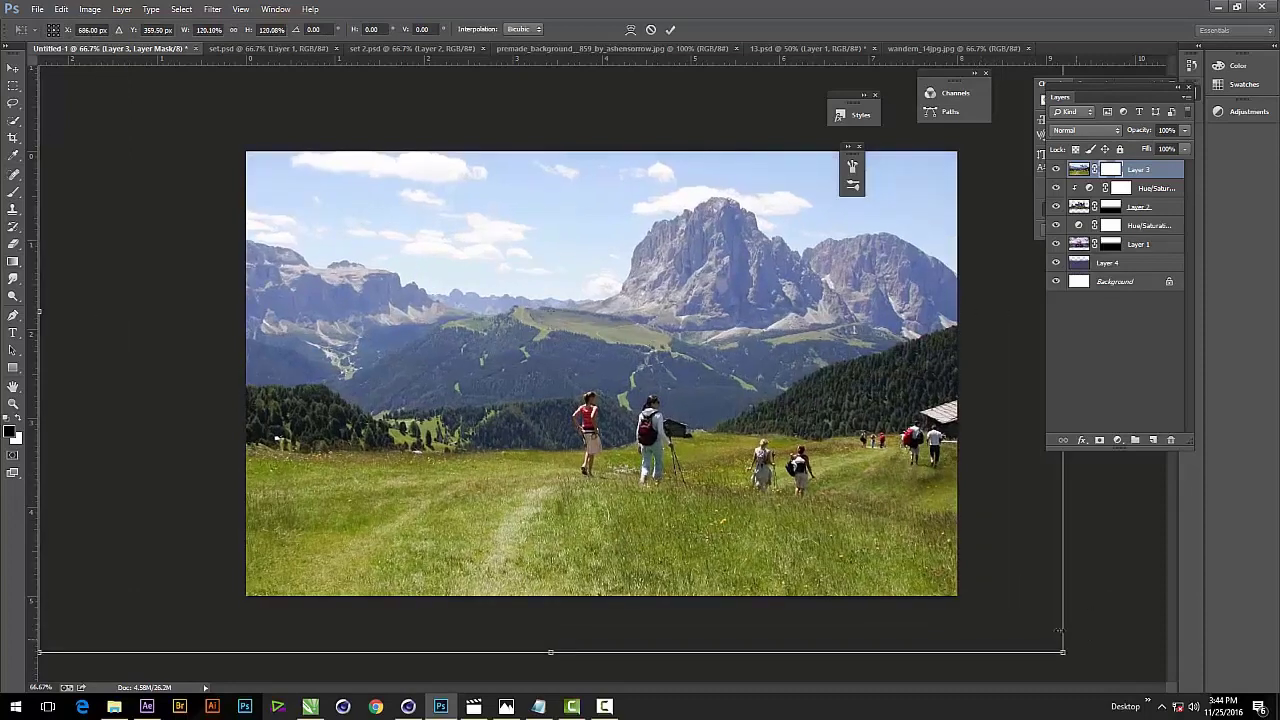
left_click_drag(931, 527, 1051, 460)
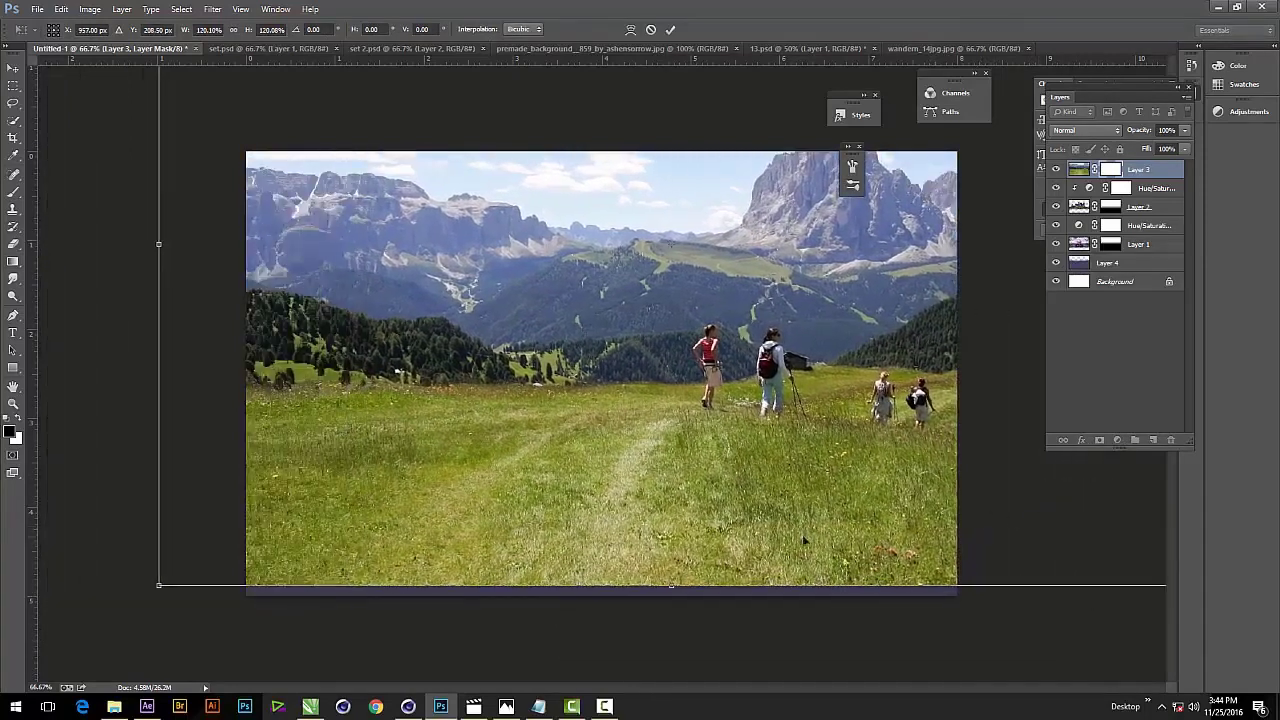
left_click_drag(803, 540, 823, 550)
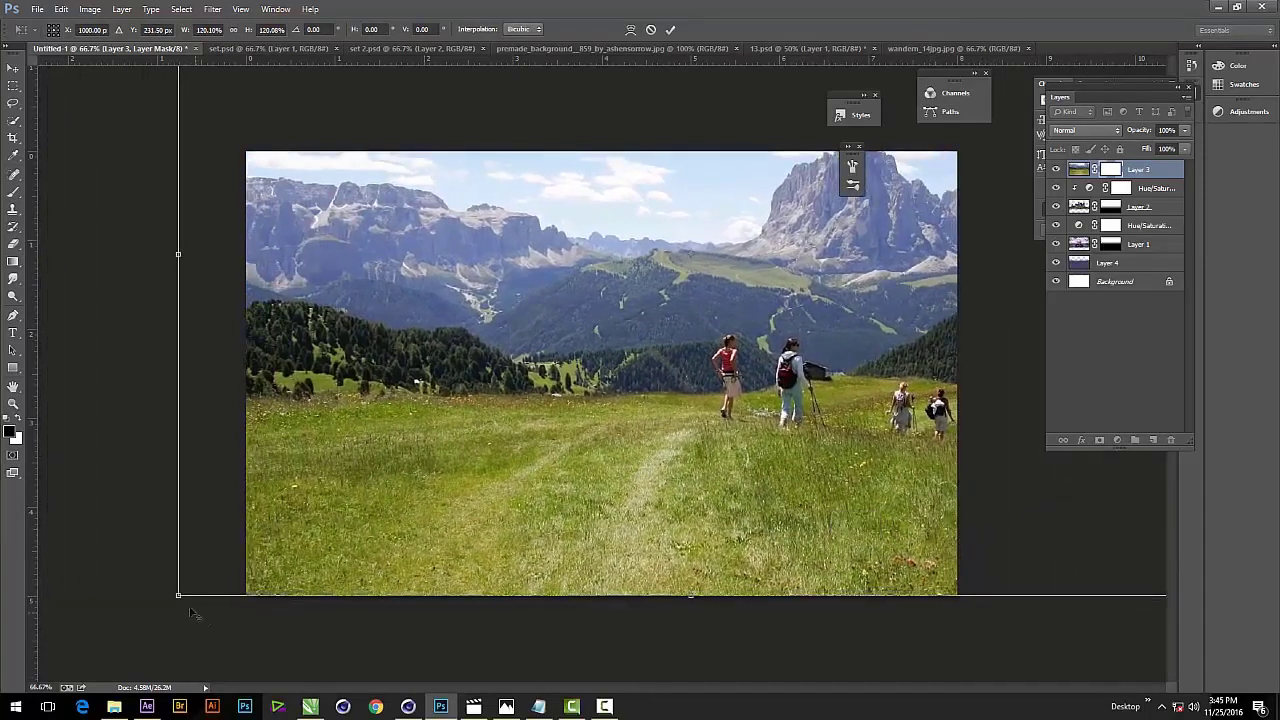
left_click_drag(180, 597, 114, 628)
left_click_drag(355, 559, 358, 527)
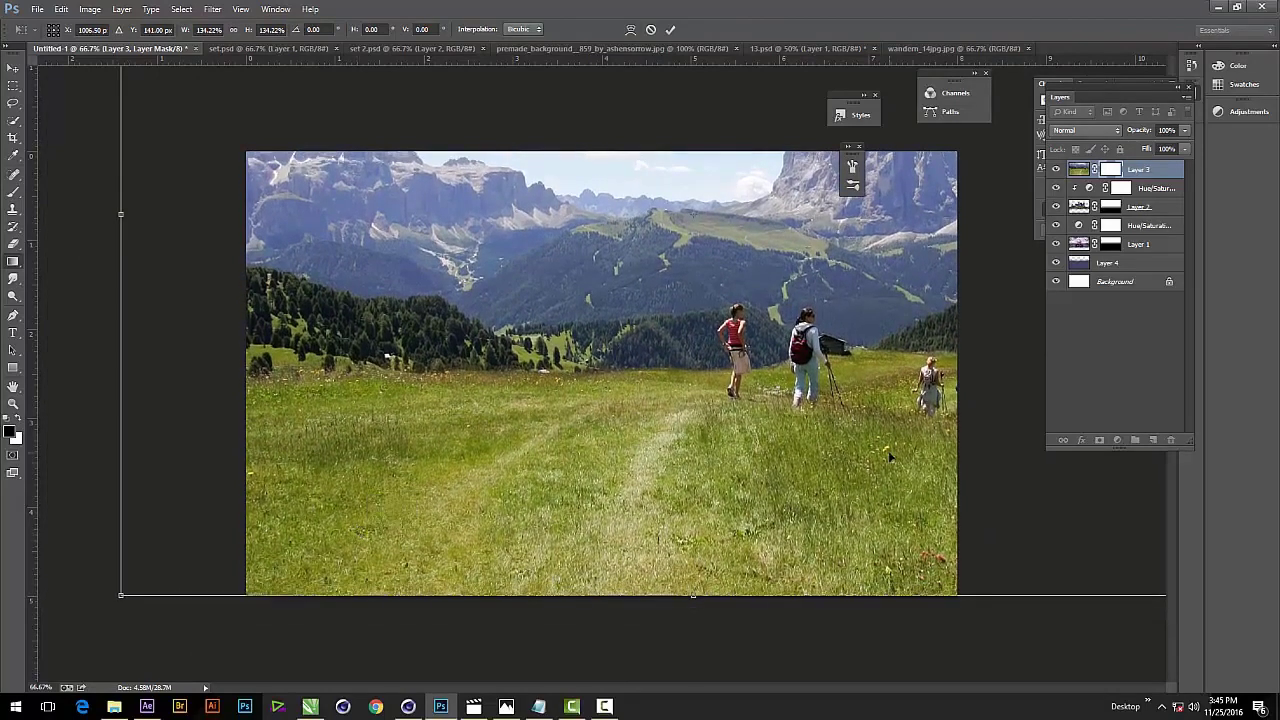
key("Return")
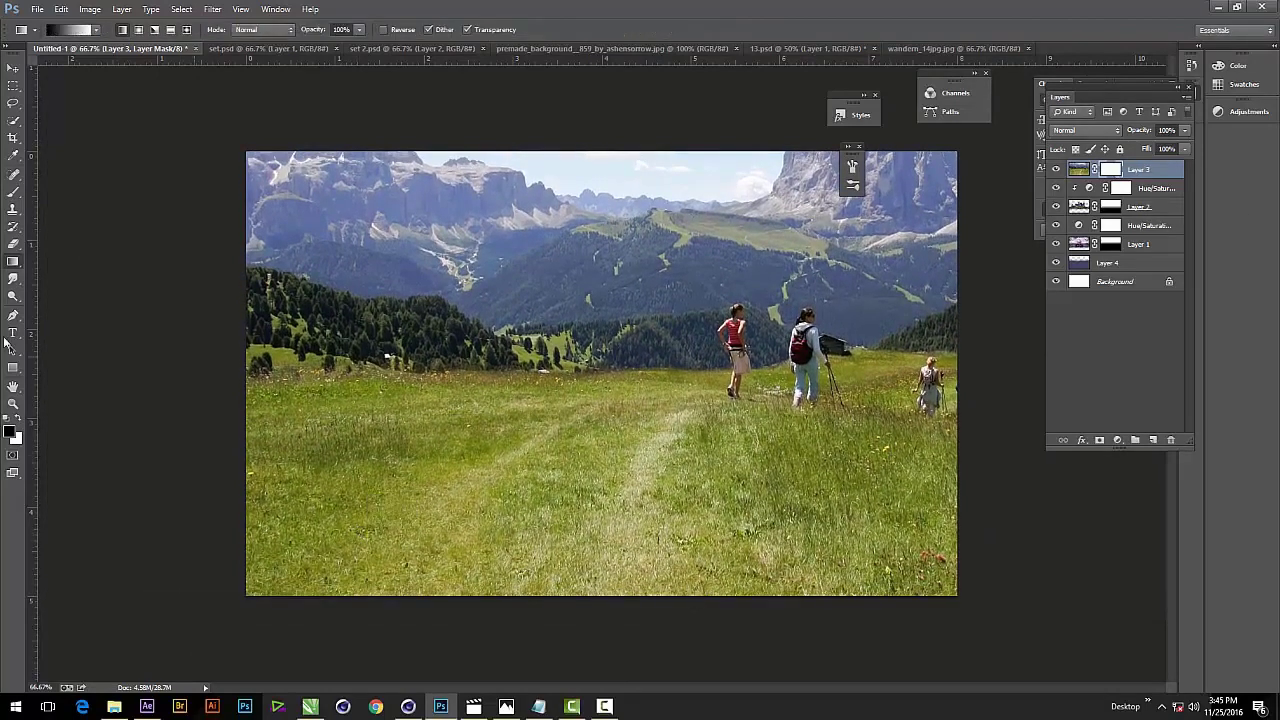
Draw a gradient on the meadow mask so grass fades in below the castle wall.
left_click_drag(624, 355, 636, 471)
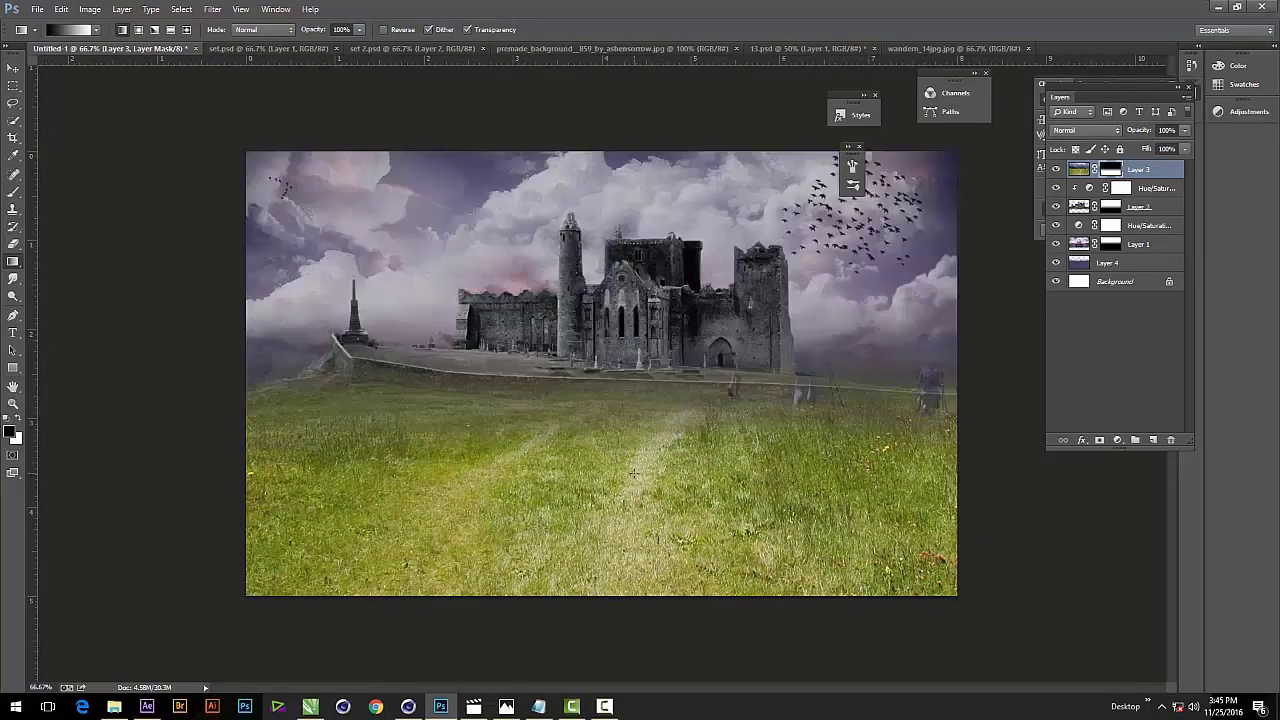
left_click_drag(649, 420, 654, 486)
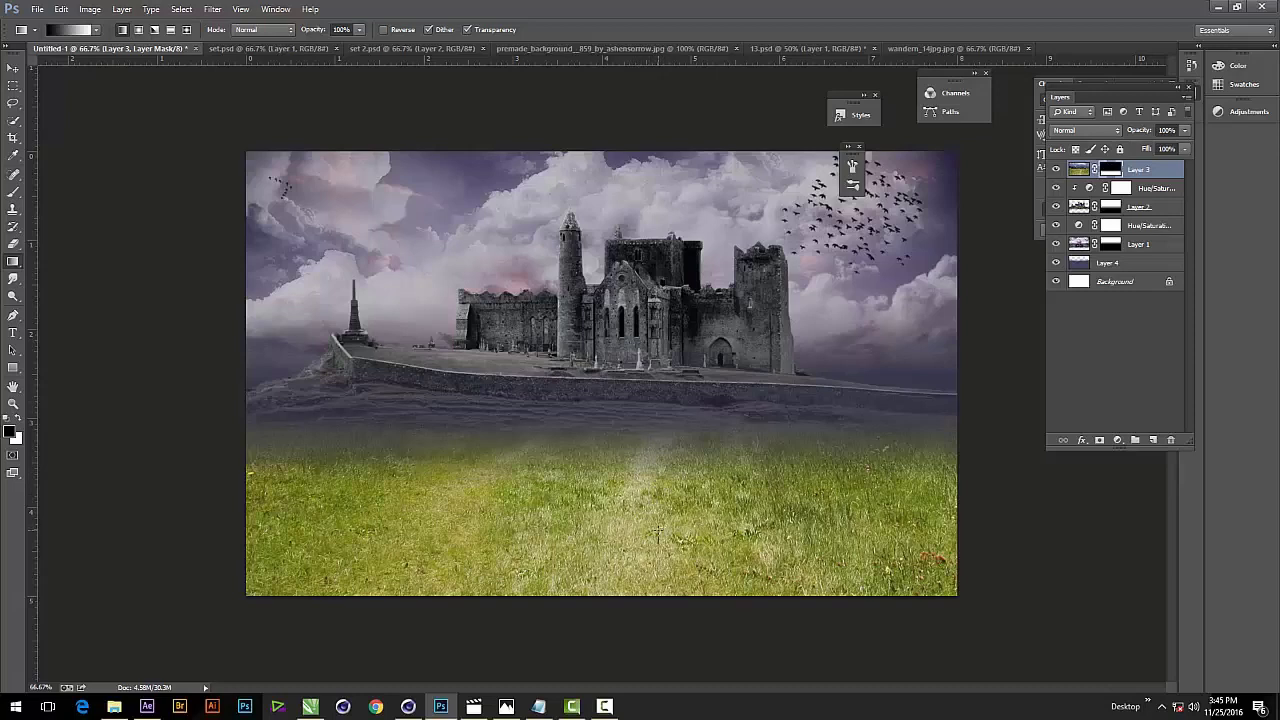
left_click_drag(648, 416, 654, 500)
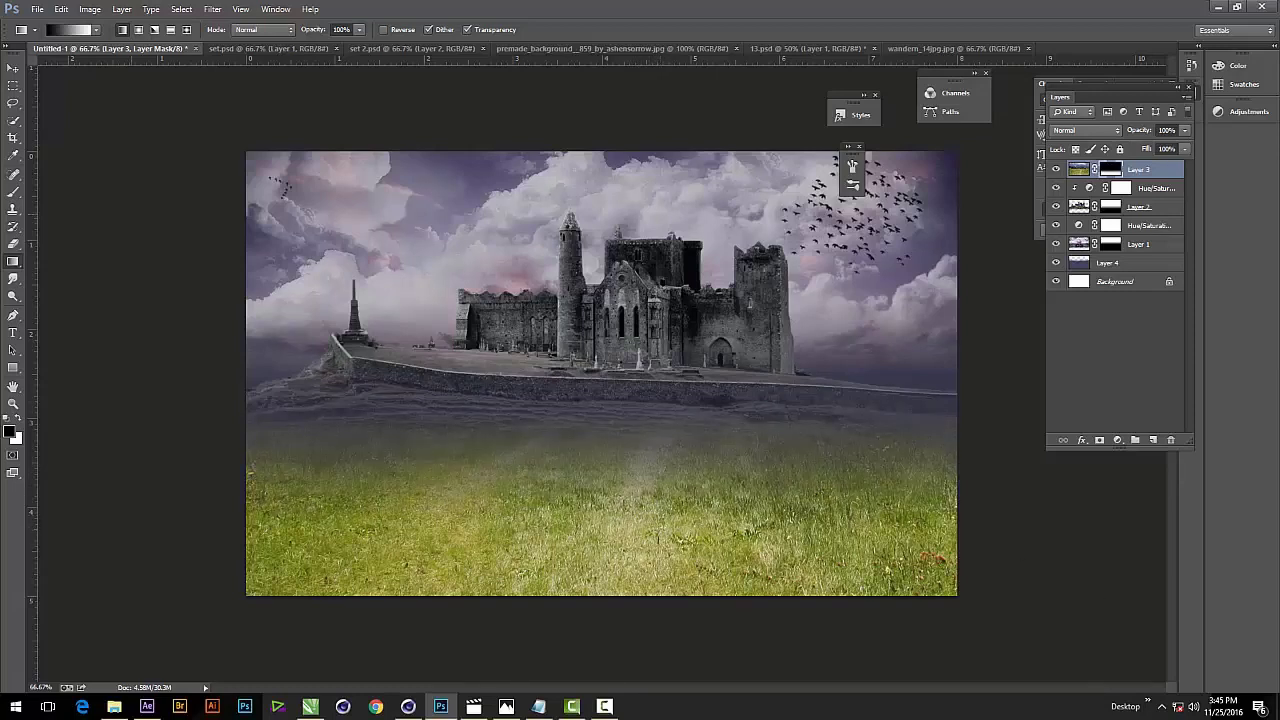
left_click(13, 67)
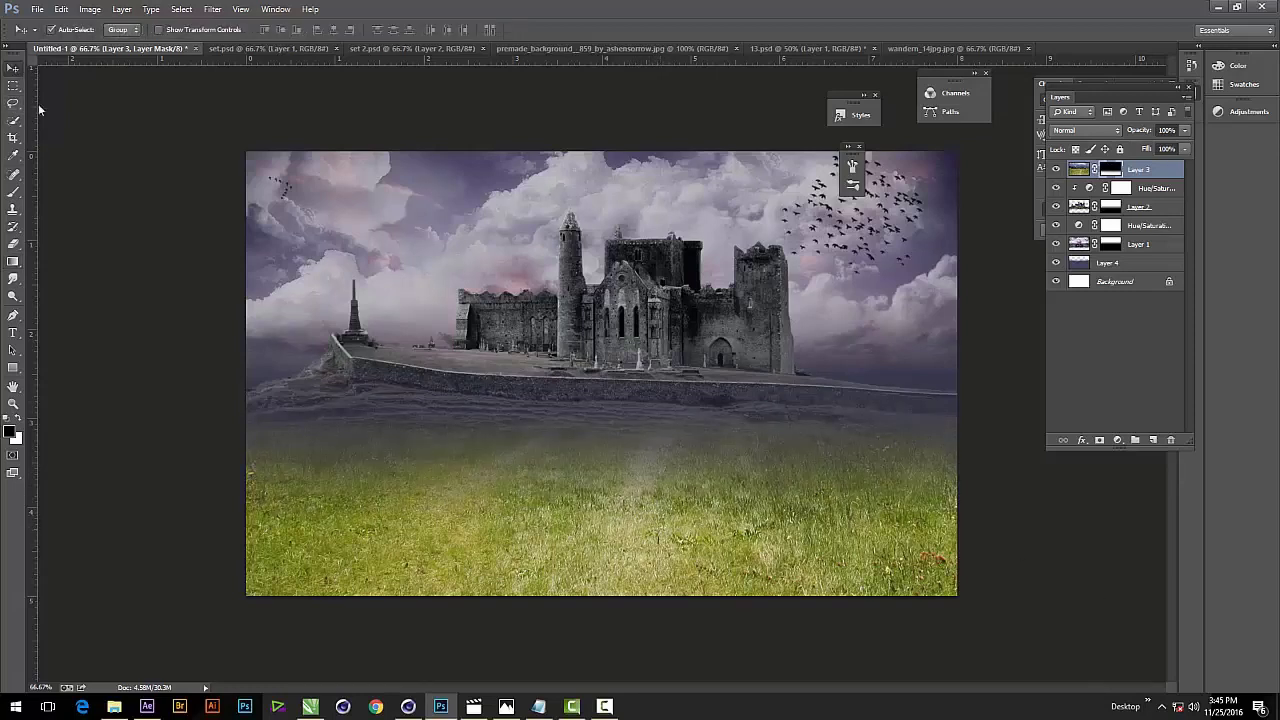
left_click(1115, 360)
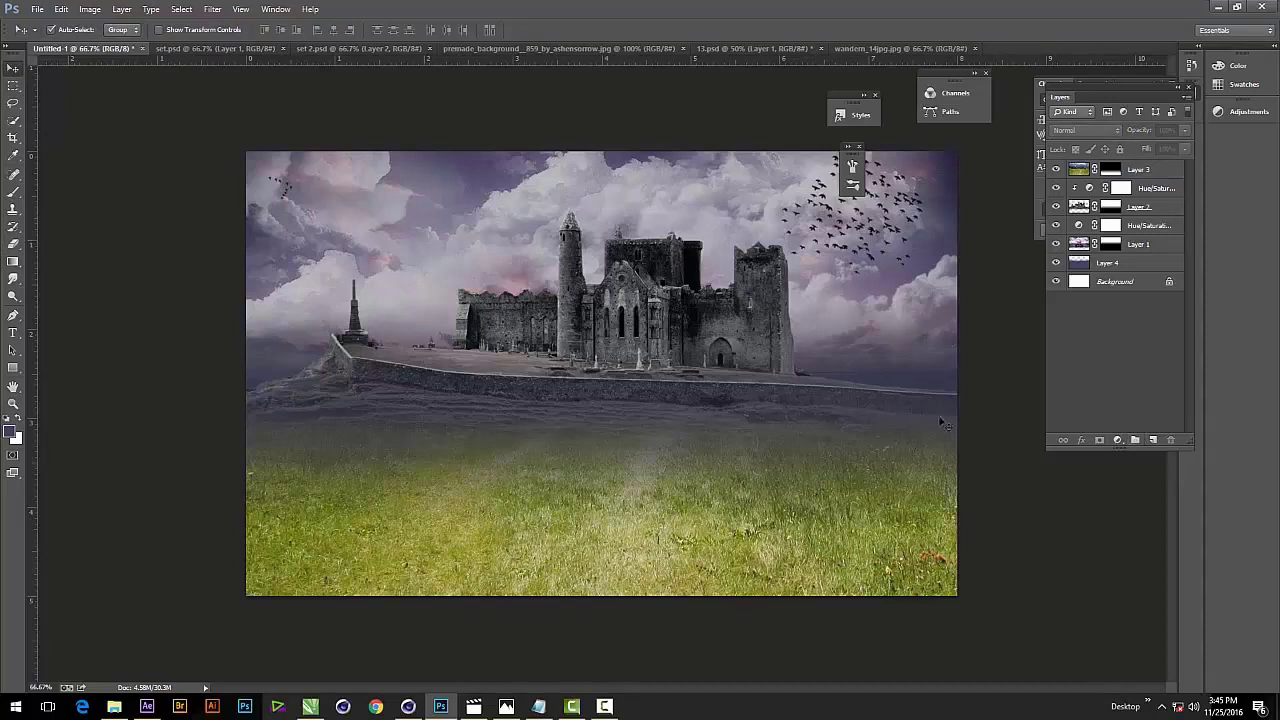
left_click(1160, 171)
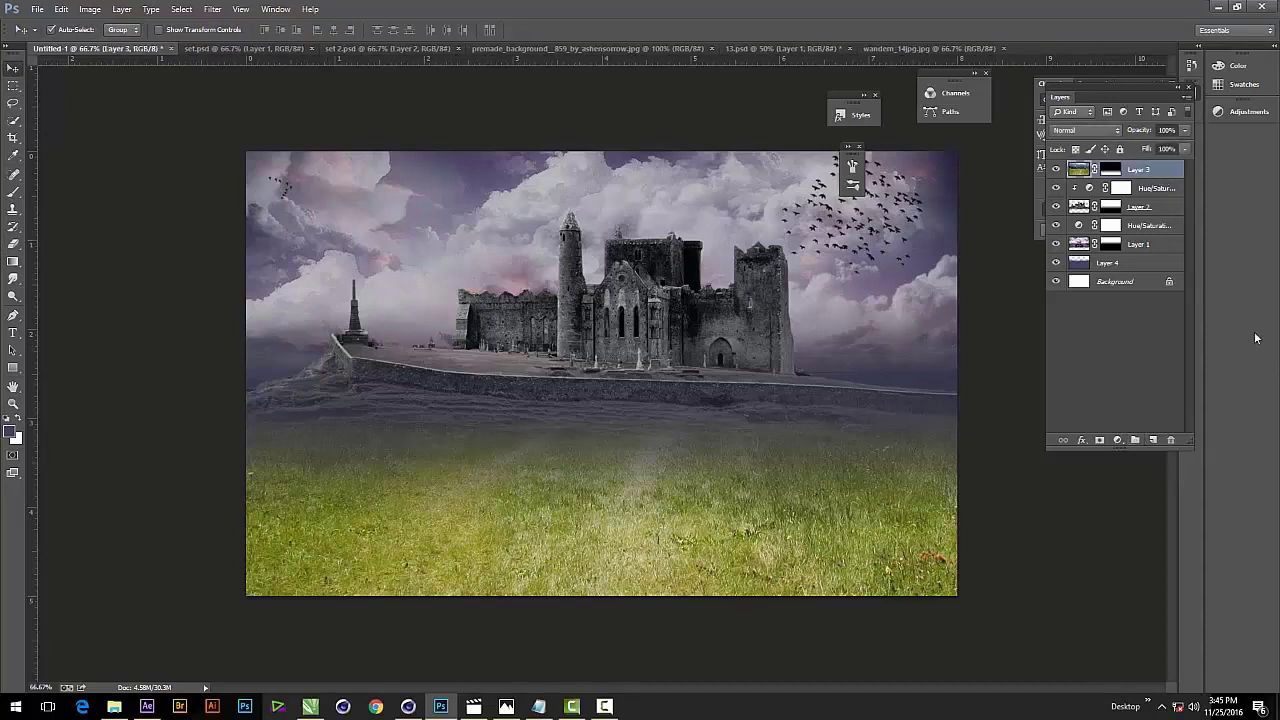
Add a Hue/Saturation adjustment layer clipped to the meadow layer.
left_click(1082, 440)
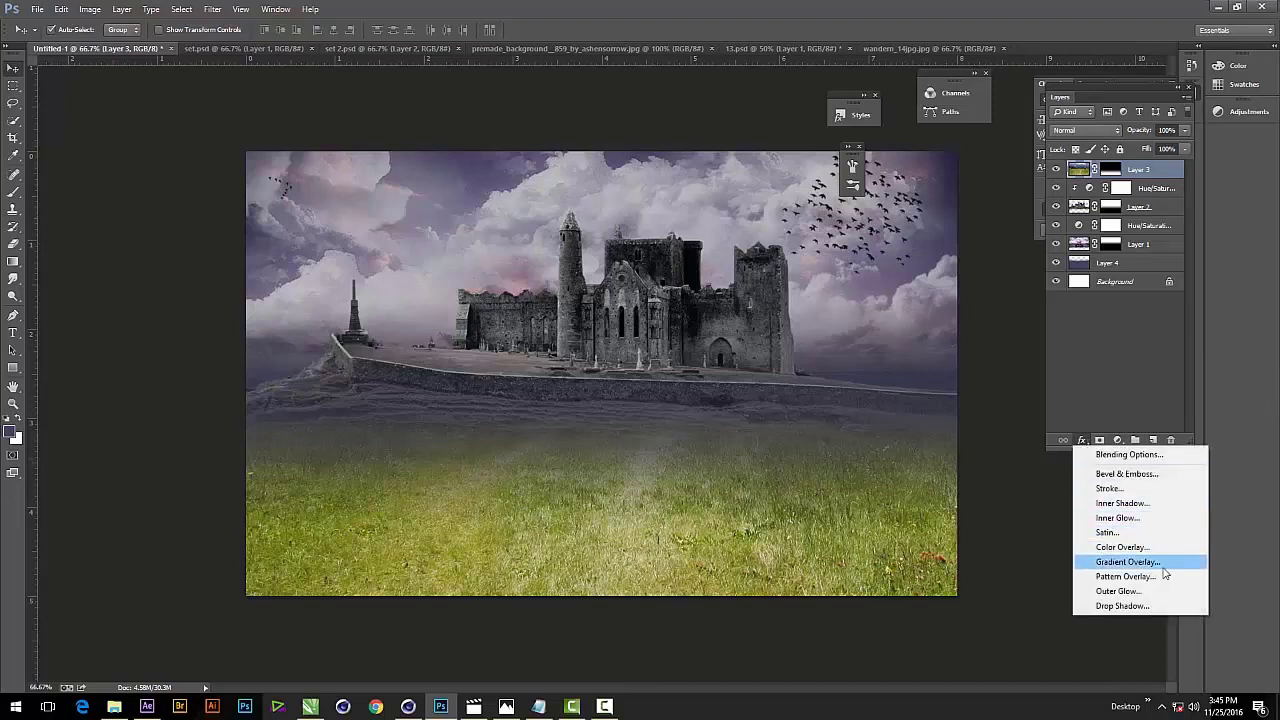
left_click(1086, 404)
left_click(1119, 441)
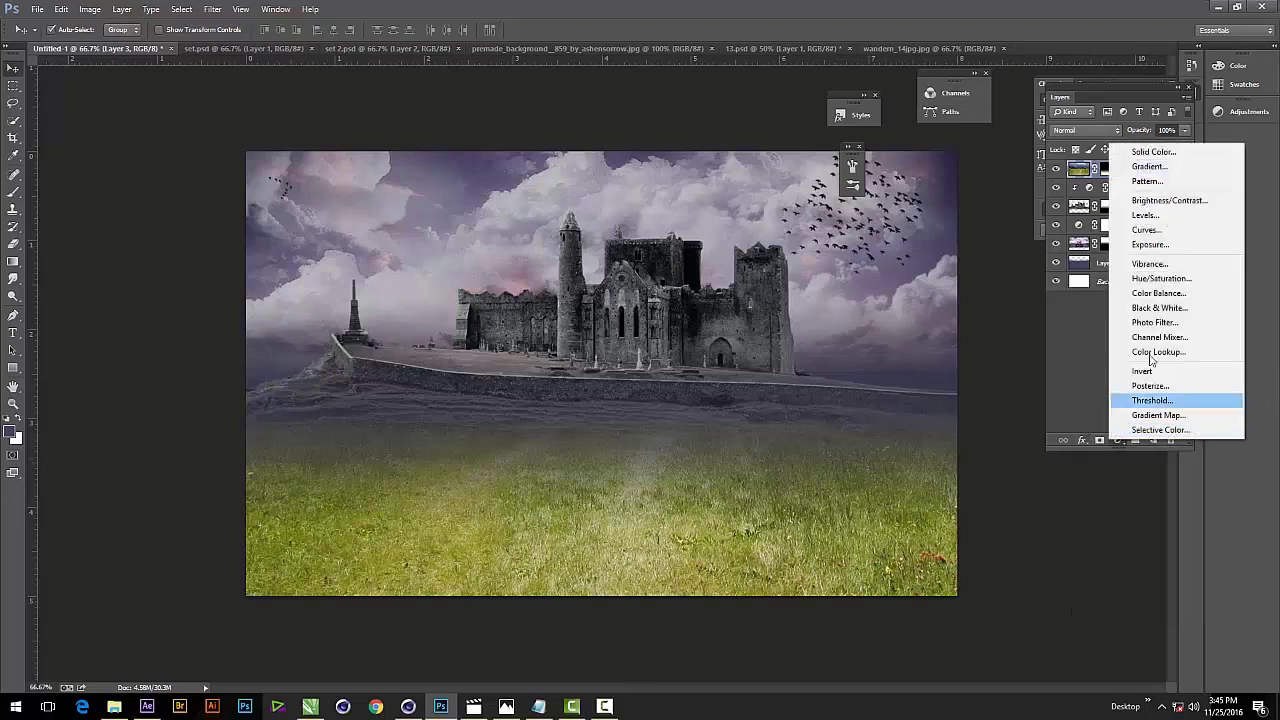
left_click(1150, 280)
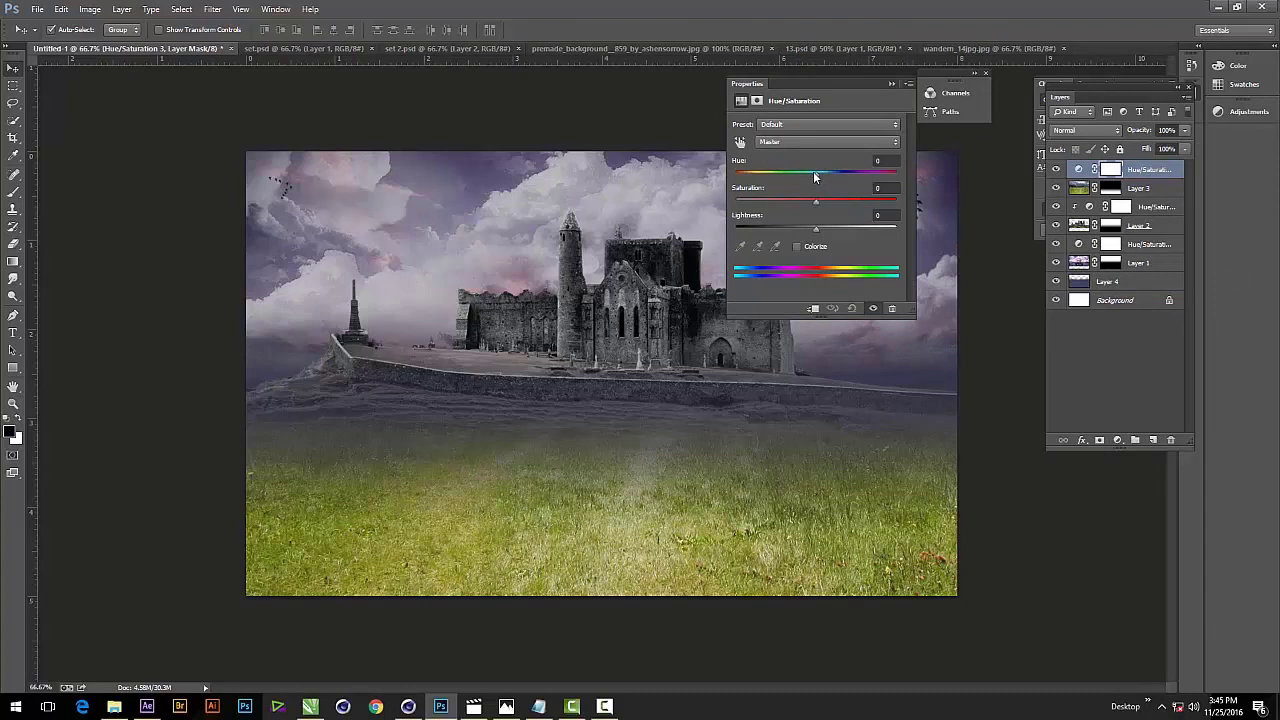
mouse_move(814, 175)
left_mouse_down()
mouse_move(780, 178)
mouse_move(796, 173)
mouse_move(794, 204)
left_mouse_up()
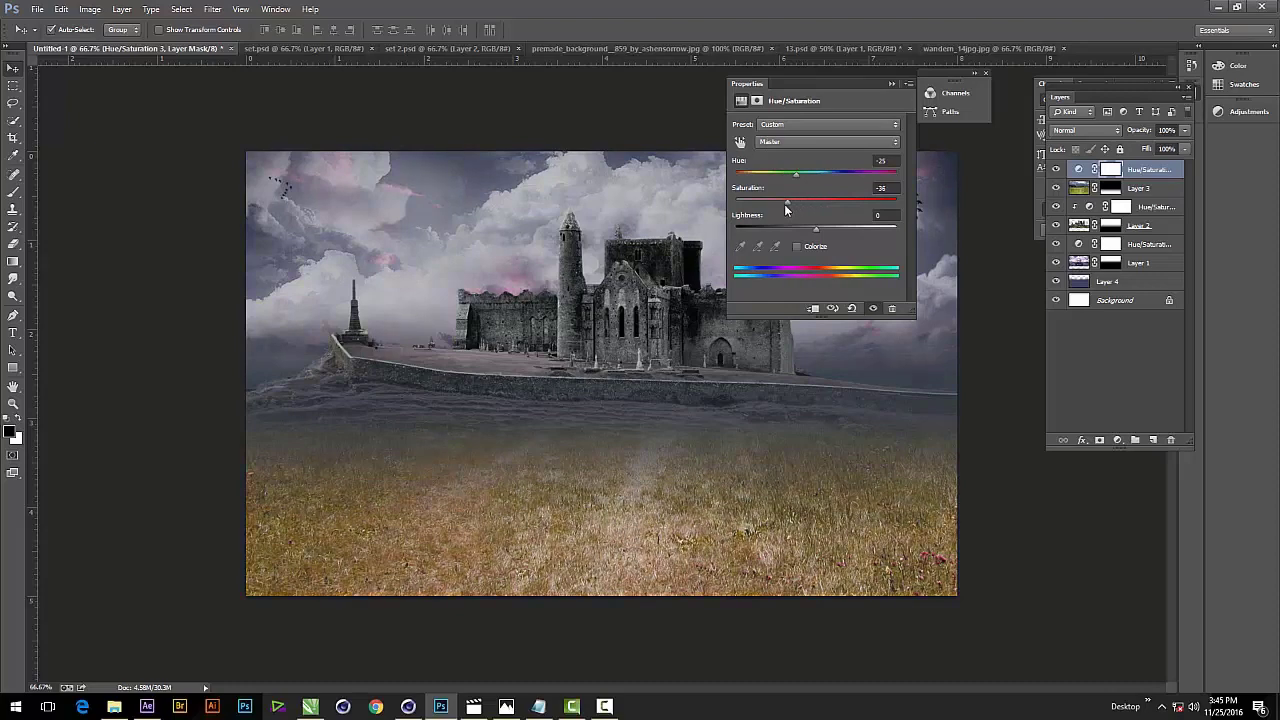
mouse_move(819, 228)
left_mouse_down()
mouse_move(831, 226)
mouse_move(810, 236)
left_mouse_up()
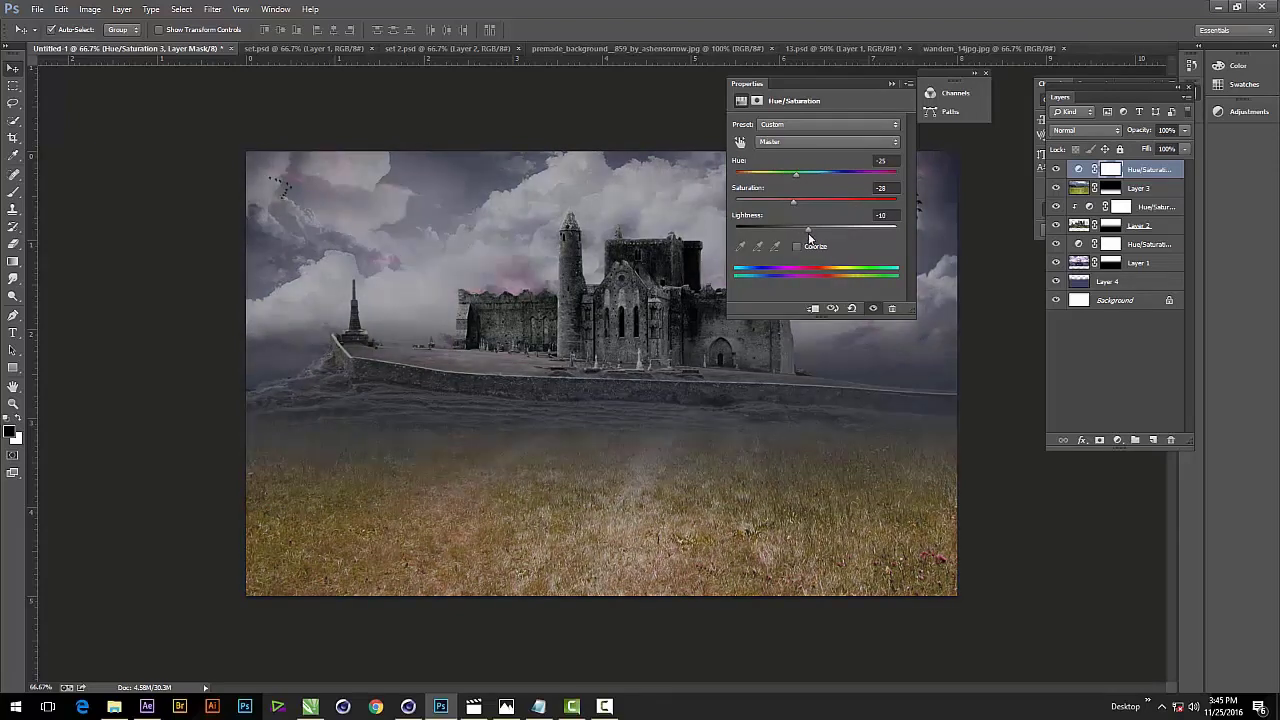
left_click(812, 308)
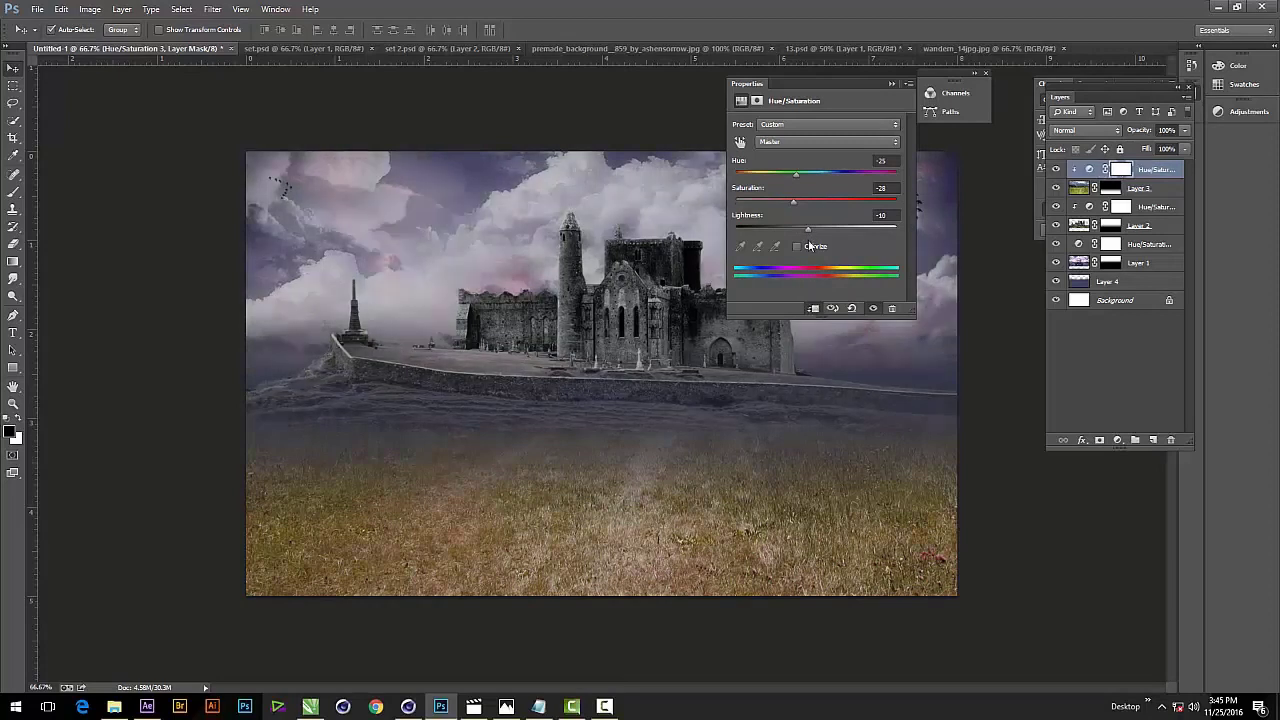
Set the grass adjustment to Hue -33, Saturation -34, Lightness -20.
mouse_move(809, 226)
left_mouse_down()
mouse_move(822, 229)
mouse_move(789, 176)
left_mouse_up()
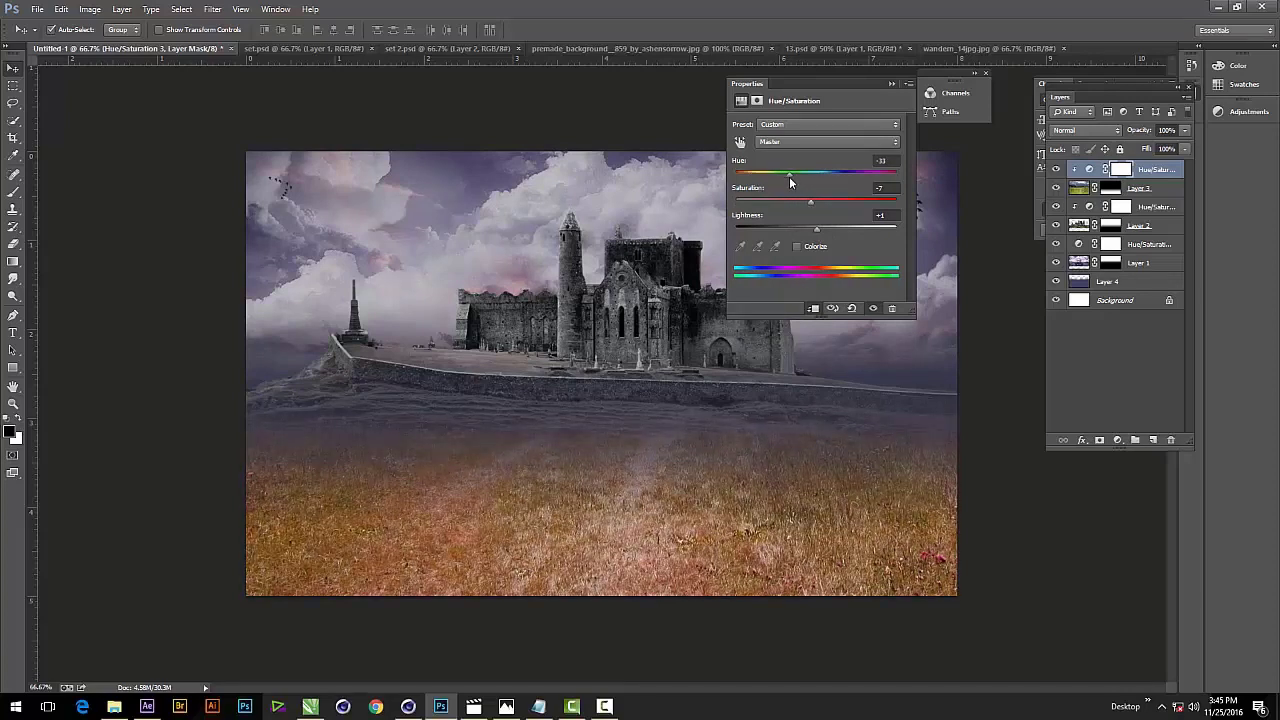
mouse_move(815, 228)
left_mouse_down()
mouse_move(826, 226)
mouse_move(813, 228)
left_mouse_up()
left_click_drag(818, 201, 793, 211)
mouse_move(790, 180)
left_mouse_down()
mouse_move(777, 178)
mouse_move(798, 182)
mouse_move(789, 176)
left_mouse_up()
left_click_drag(813, 228, 799, 230)
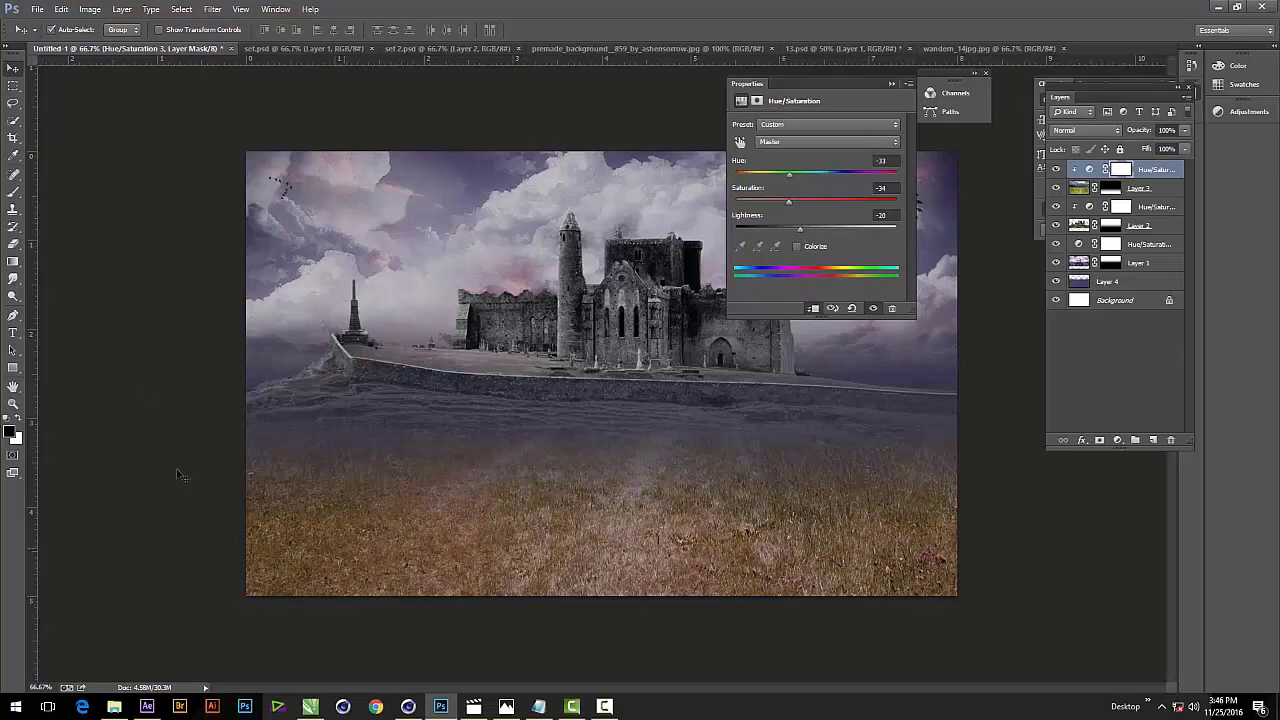
left_click(158, 375)
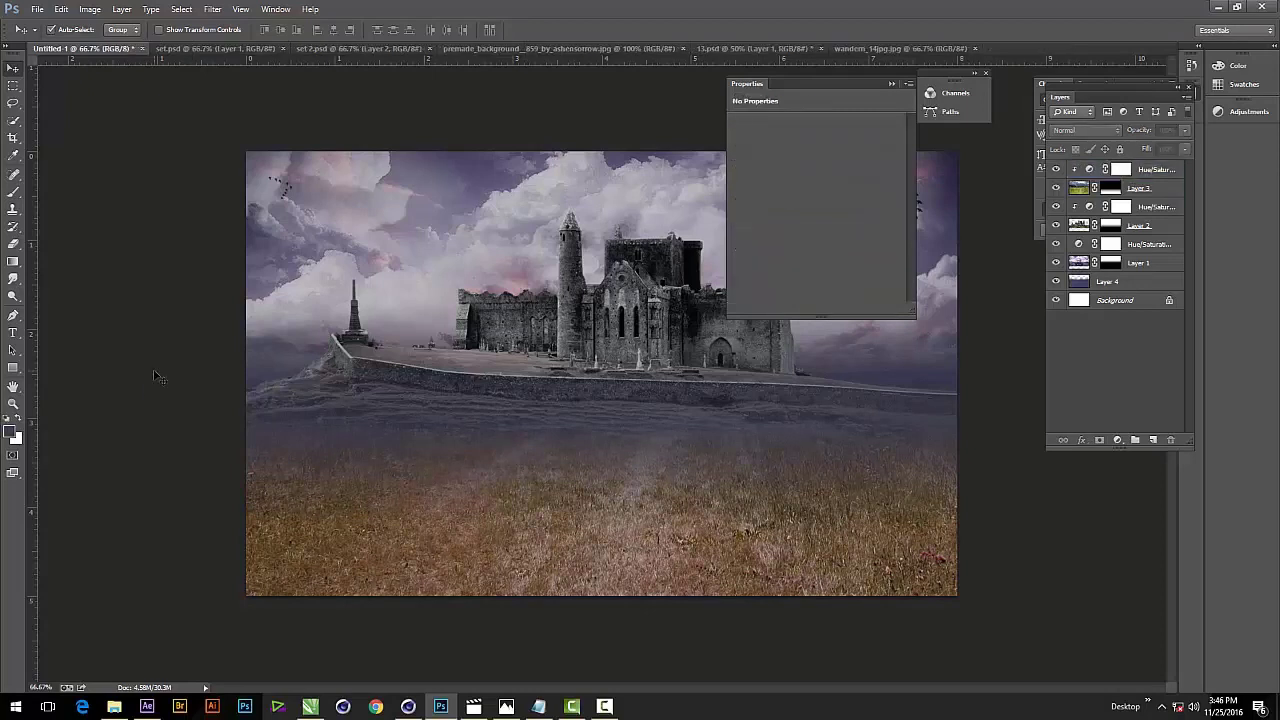
Collapse the adjustment panel and select the Hue/Saturation 3 layer at the top.
left_click(891, 83)
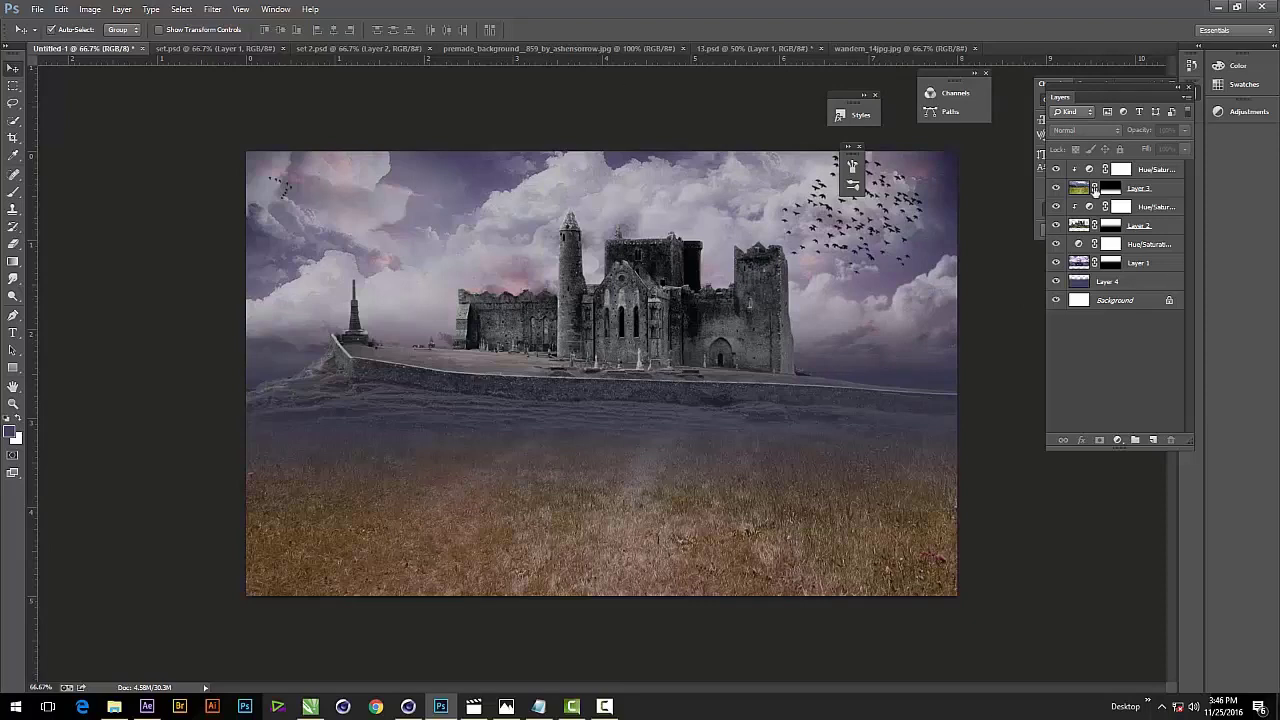
left_click(1148, 172)
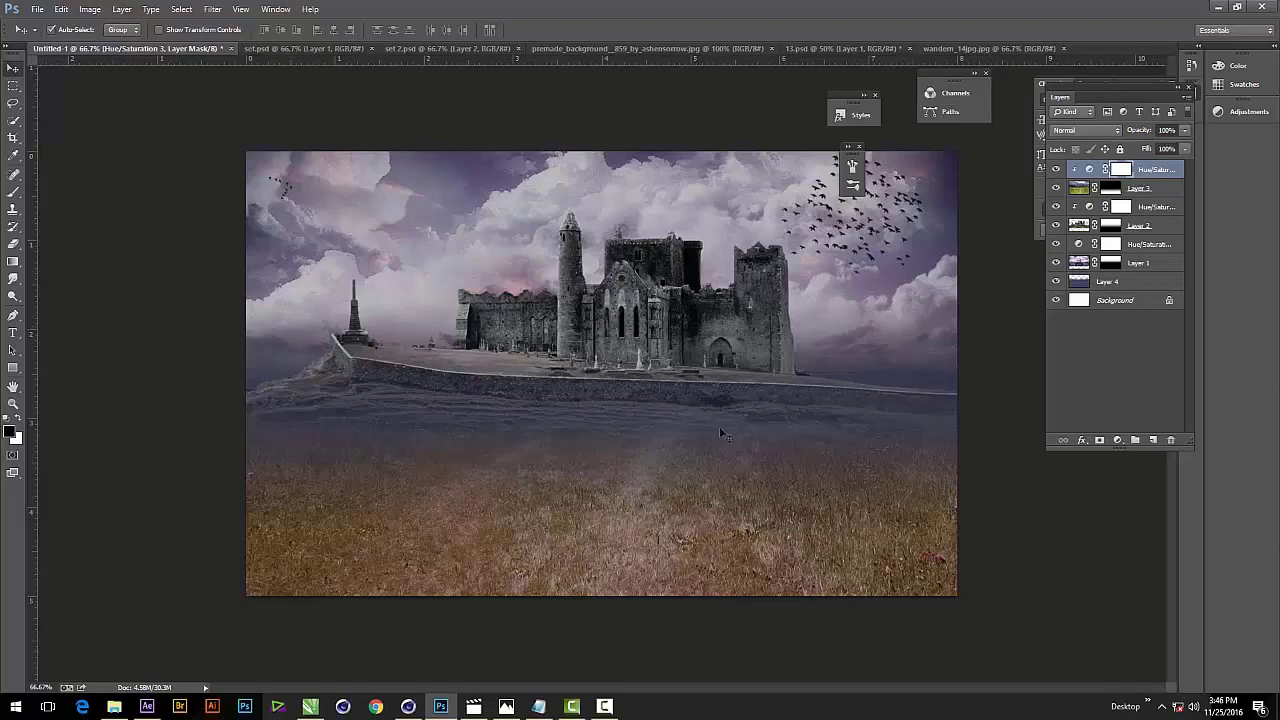
Drag the horse from 13.psd into Untitled-1, release its clipping mask, and move it over the field.
left_click(860, 48)
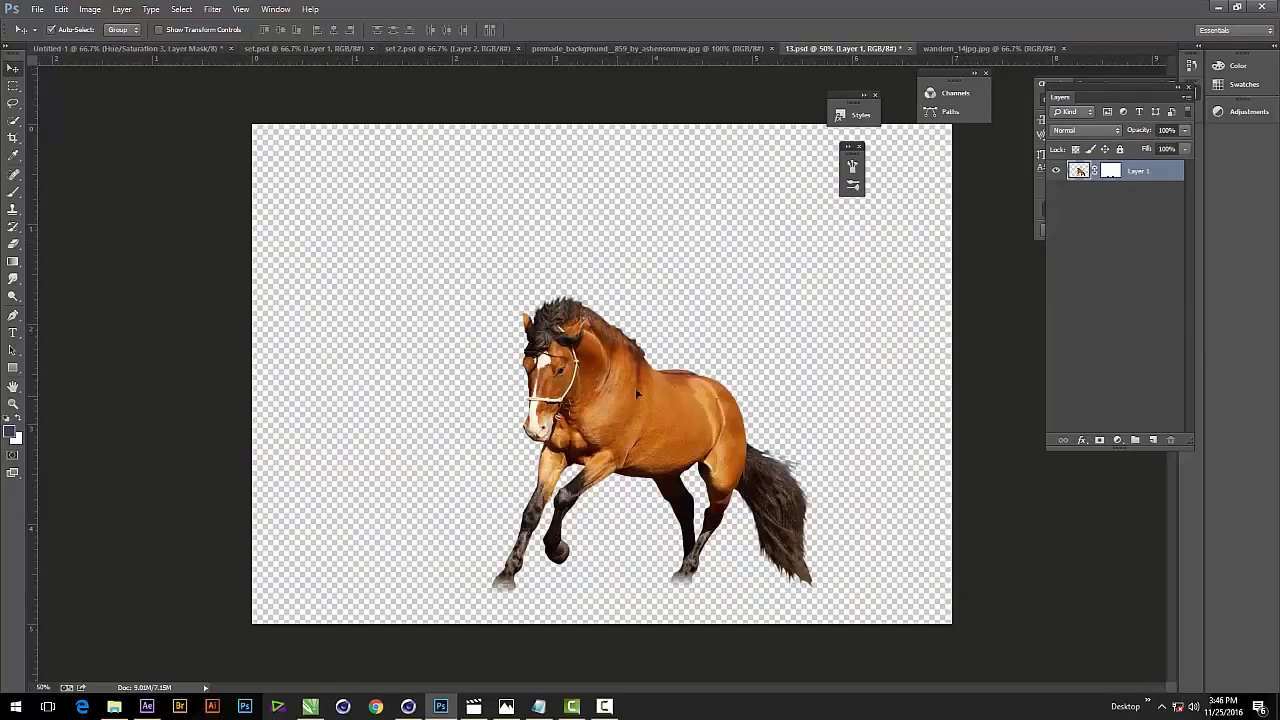
mouse_move(635, 387)
left_mouse_down()
mouse_move(472, 193)
mouse_move(633, 520)
left_mouse_up()
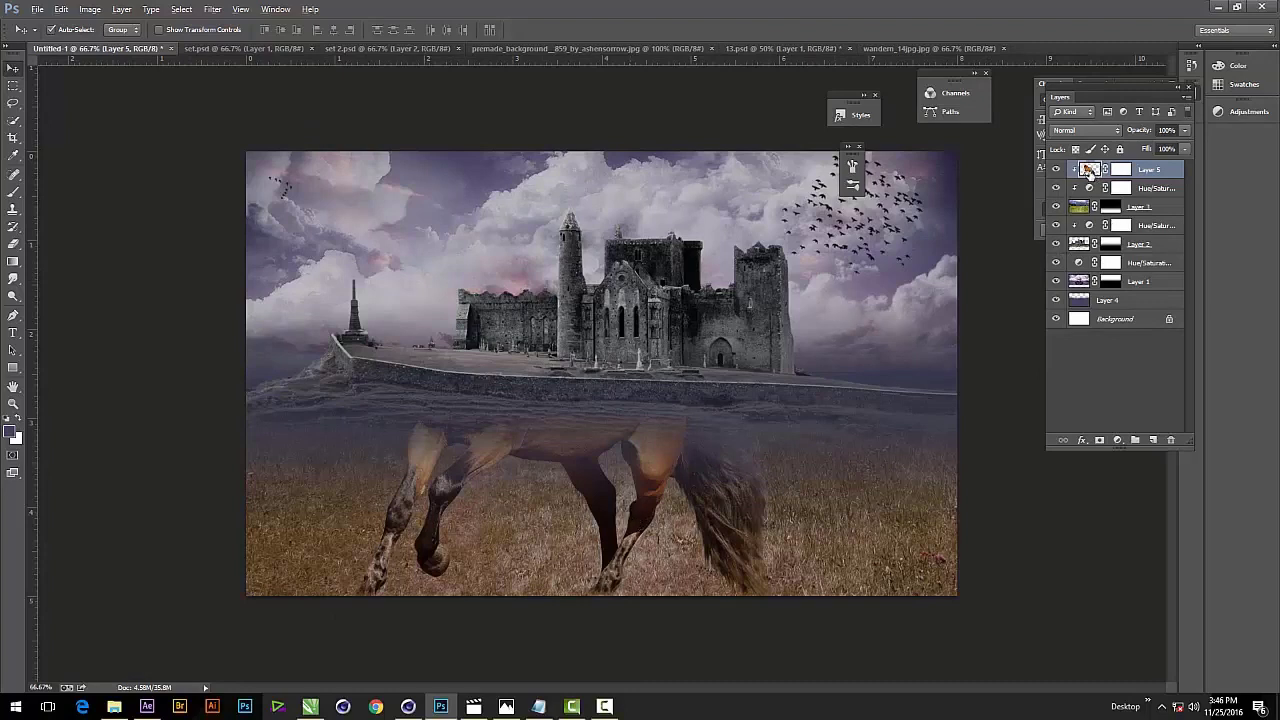
left_click(1090, 178, "alt")
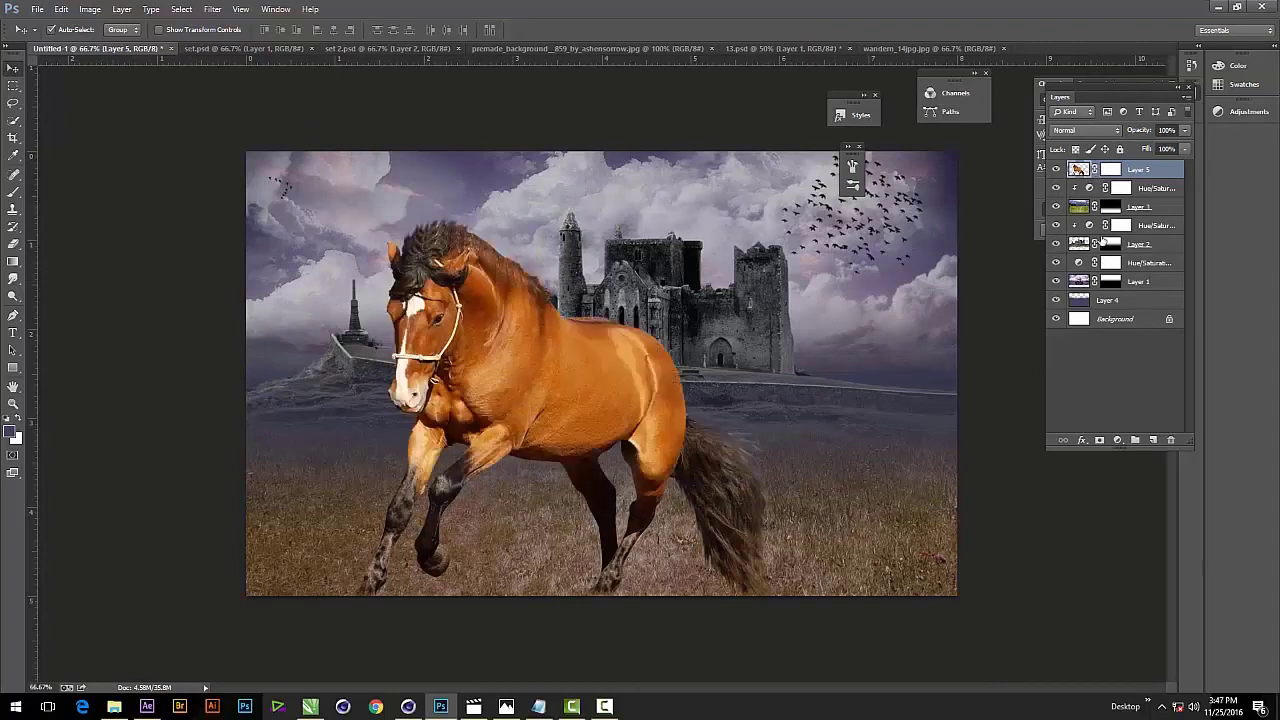
left_click_drag(621, 392, 718, 350)
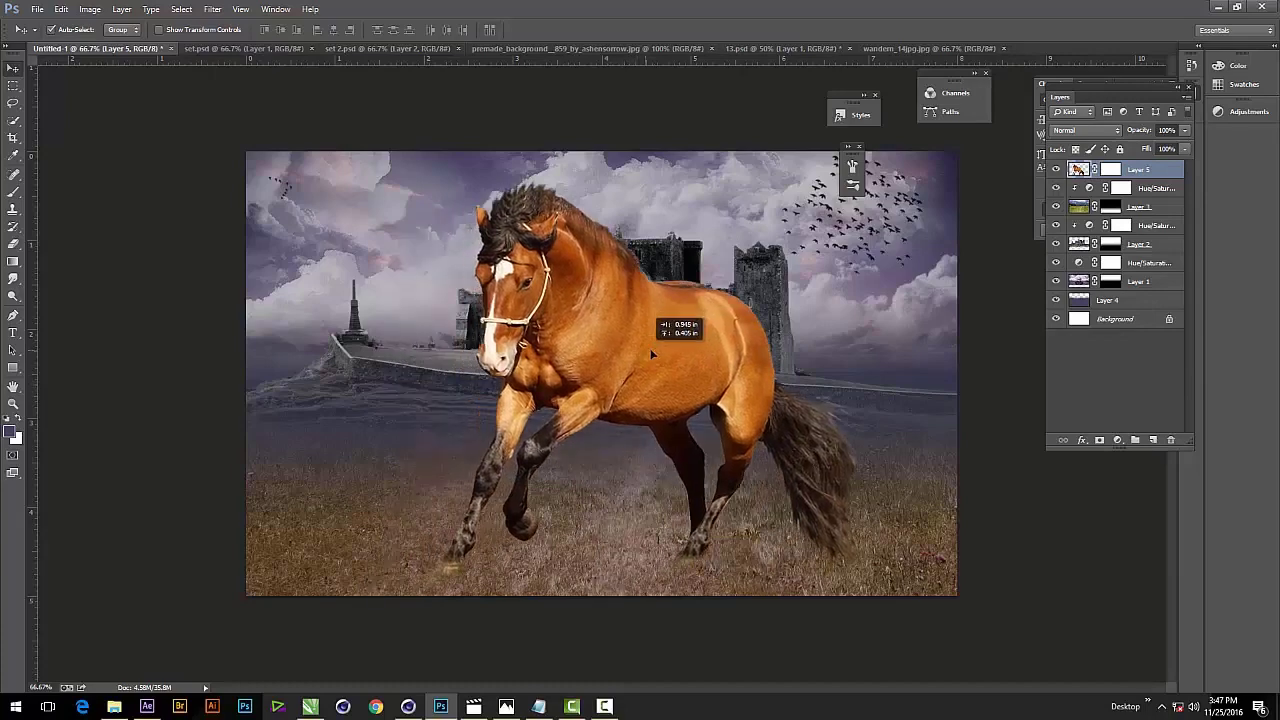
Scale the horse down to about 68% with Free Transform and move it onto the field.
key("ctrl+t")
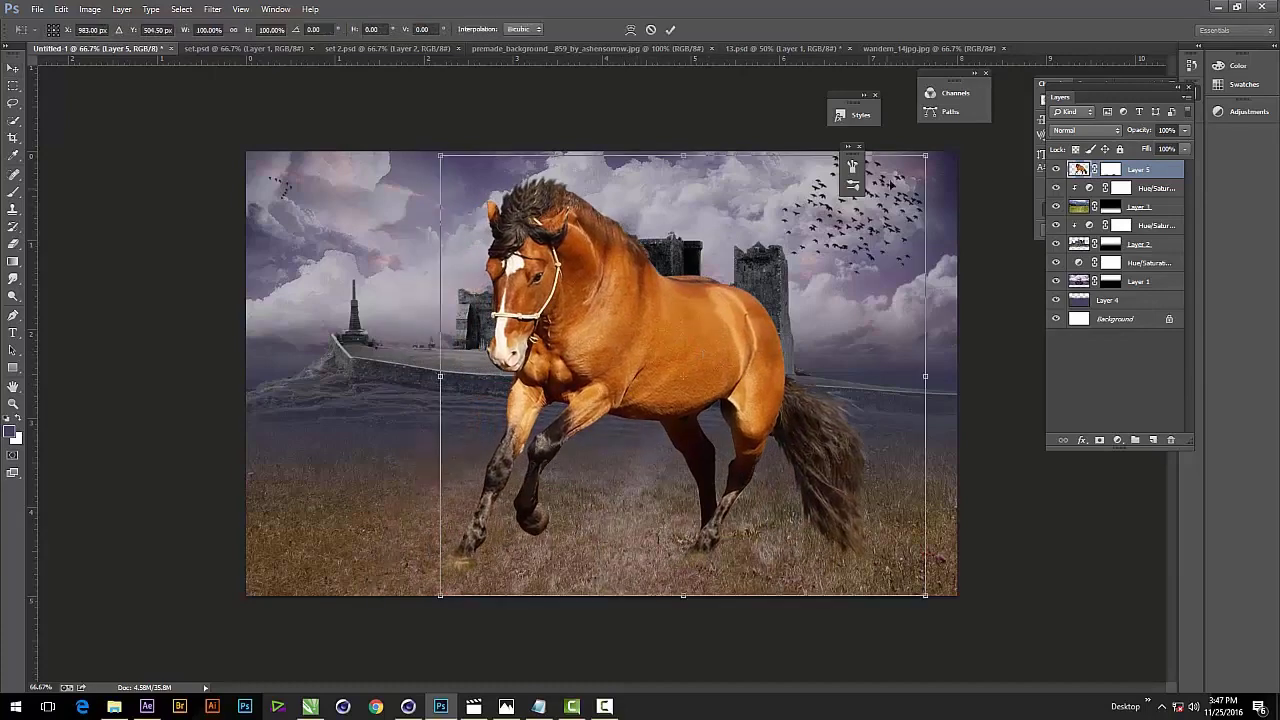
left_click_drag(924, 158, 845, 232)
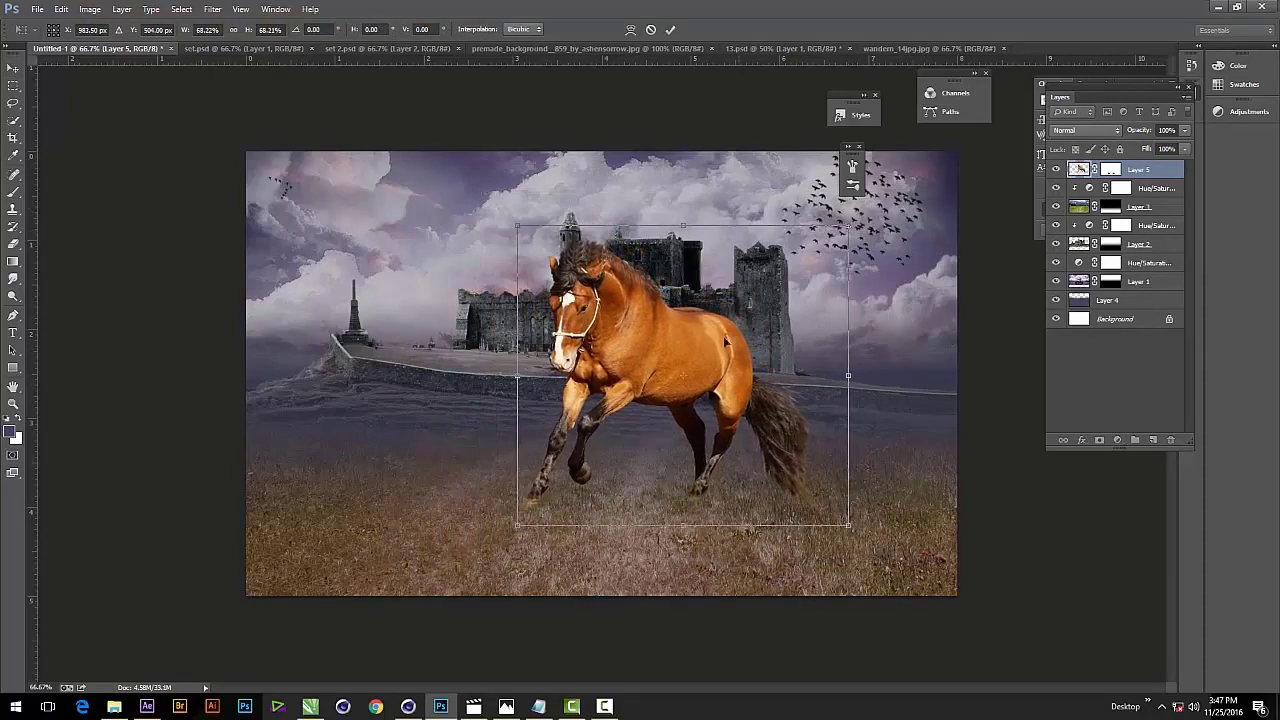
mouse_move(687, 345)
left_mouse_down()
mouse_move(686, 384)
mouse_move(632, 375)
left_mouse_up()
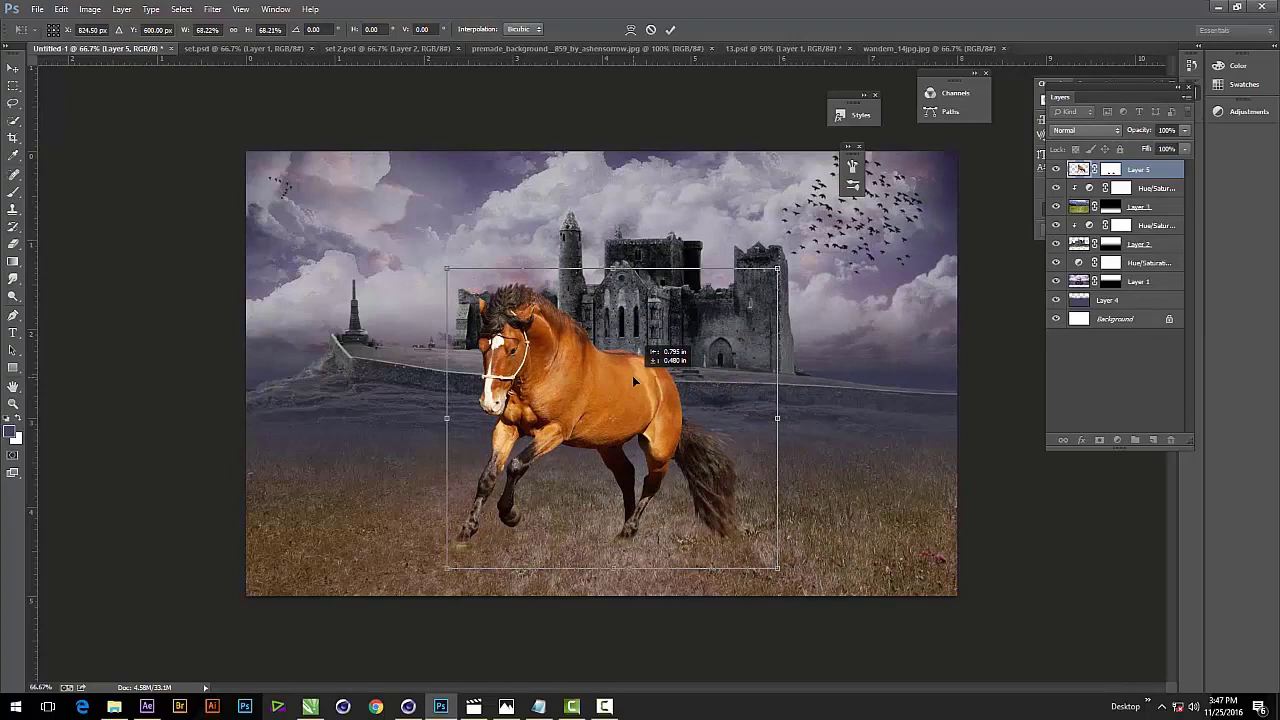
left_click_drag(632, 375, 632, 377)
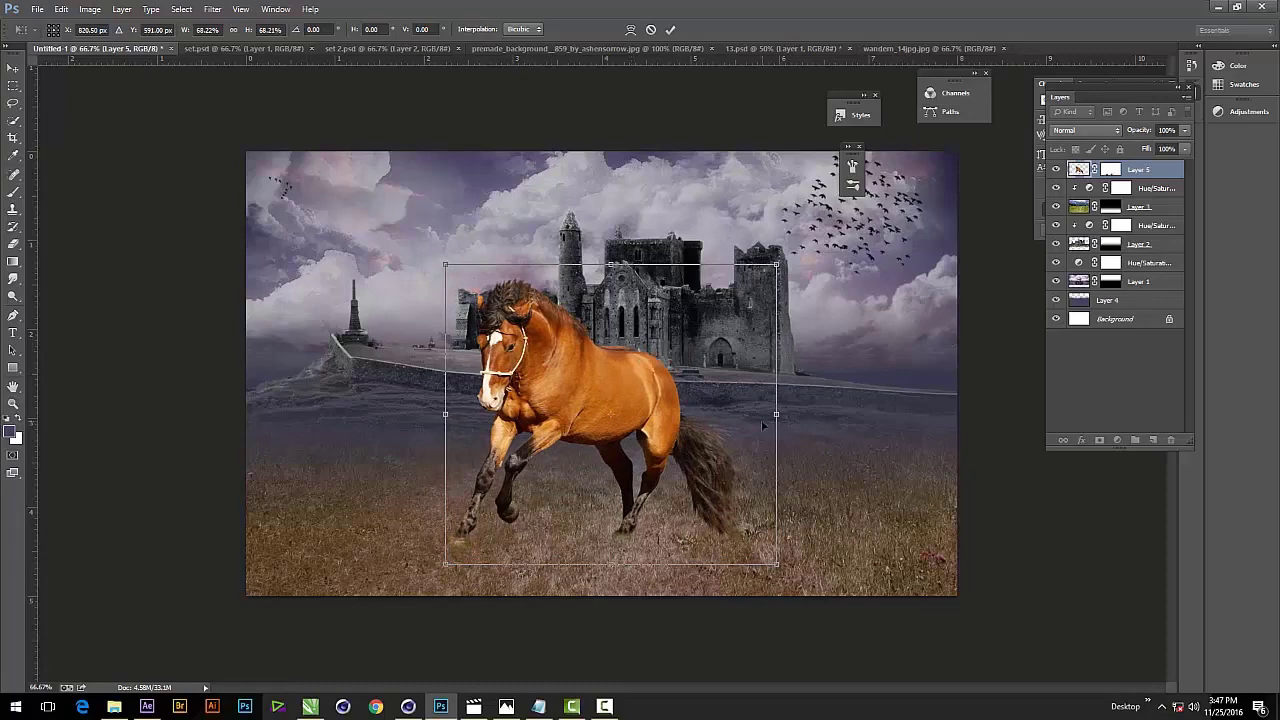
key("Return")
key("ctrl+minus")
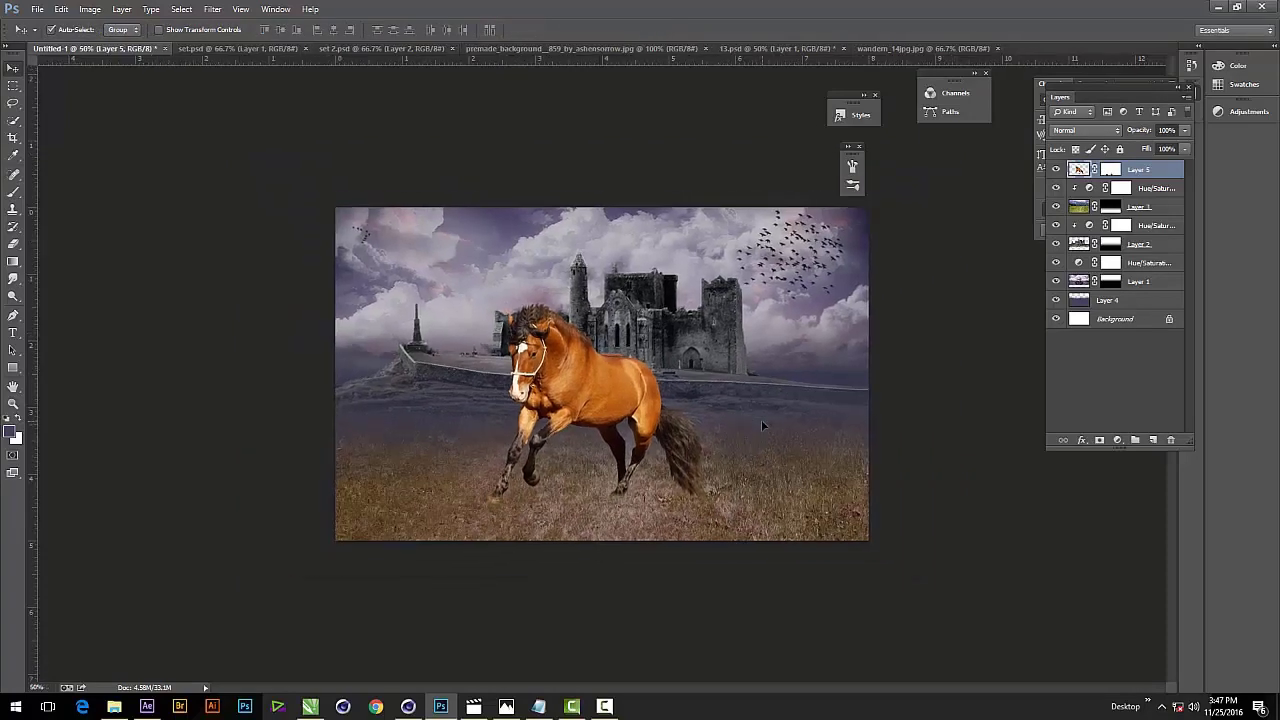
key("ctrl+plus")
key("ctrl+plus")
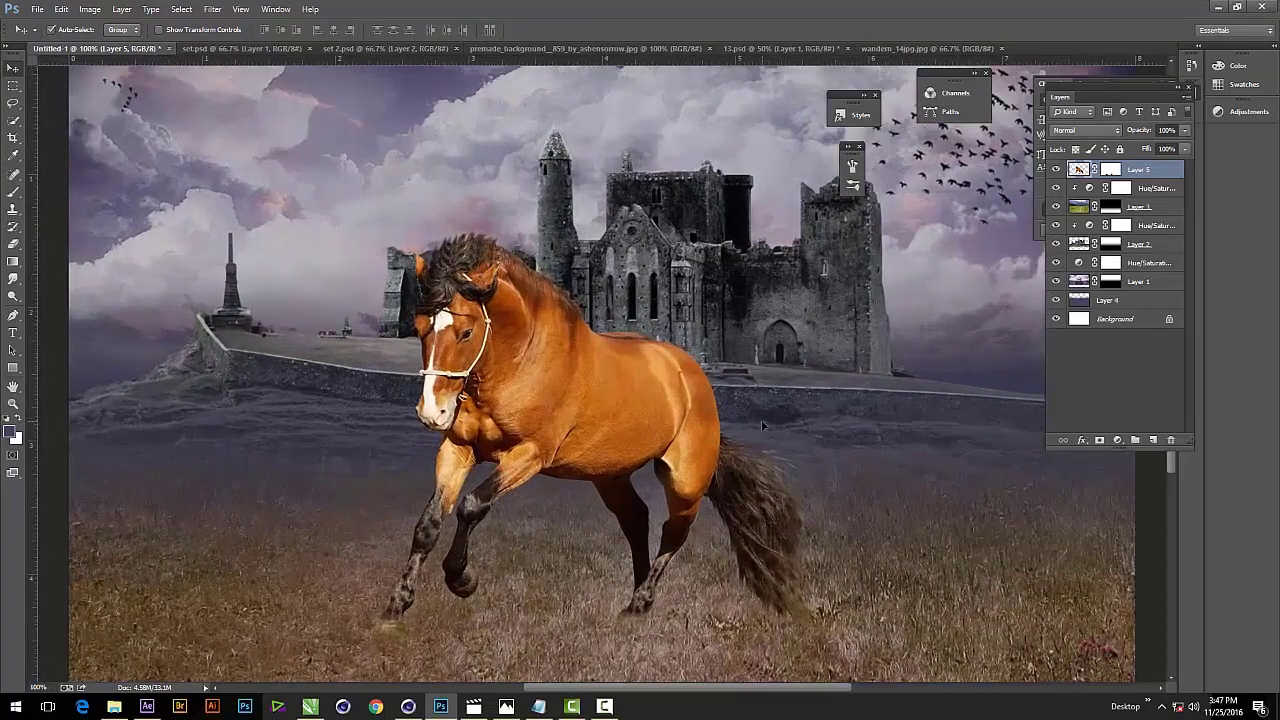
key("ctrl+minus")
mouse_move(645, 437)
left_mouse_down()
mouse_move(824, 432)
mouse_move(567, 440)
left_mouse_up()
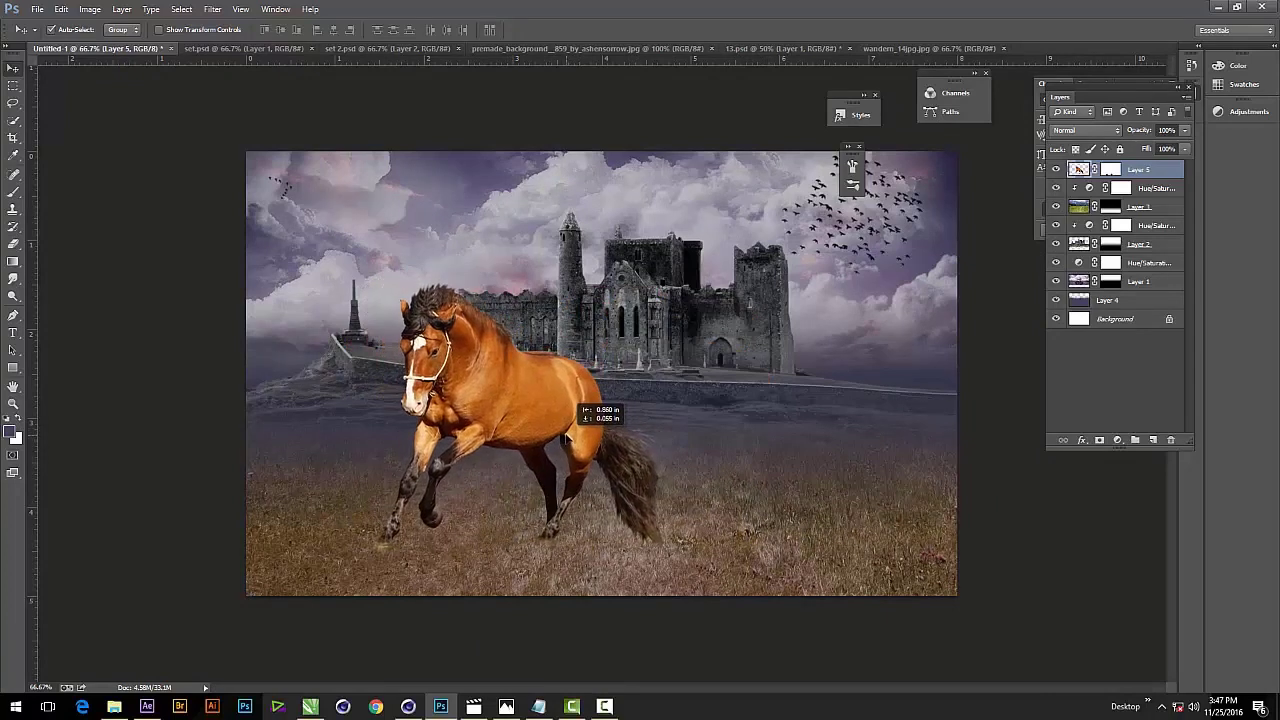
left_click_drag(567, 440, 549, 414)
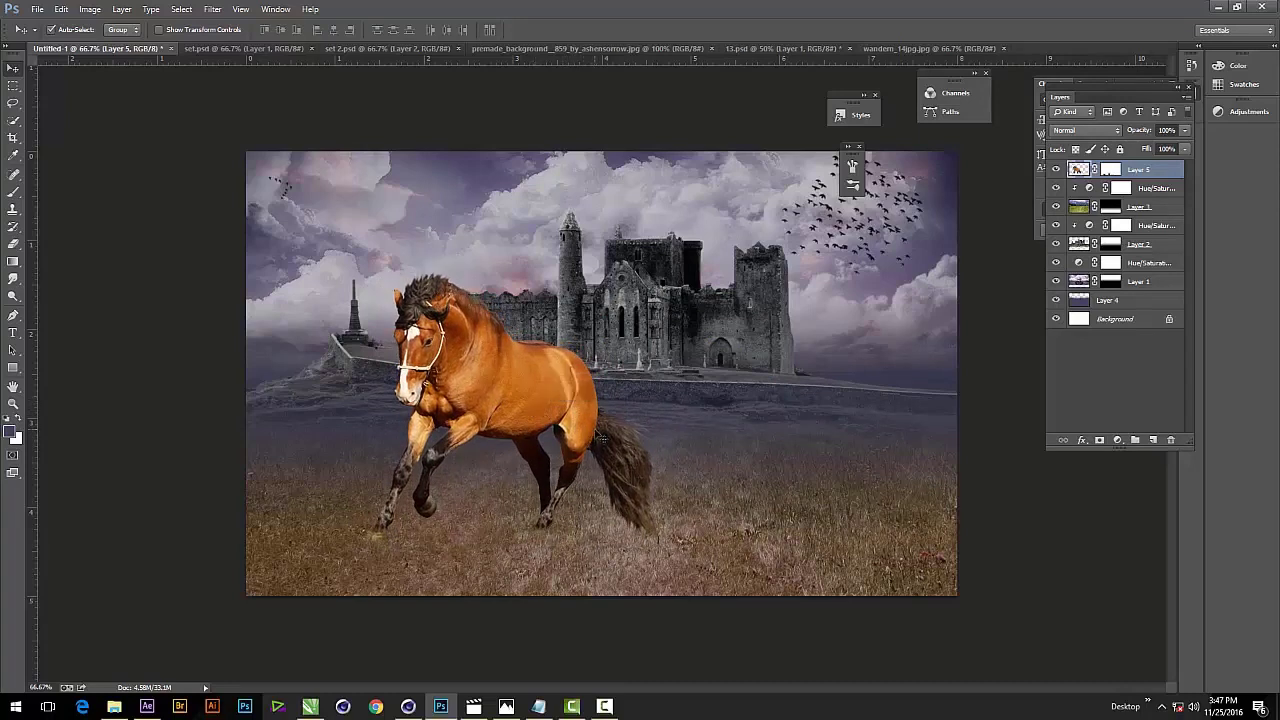
Shrink the horse again to about 78% and set it on the grass left of centre.
key("ctrl+t")
left_click_drag(693, 260, 654, 297)
left_click_drag(536, 398, 537, 426)
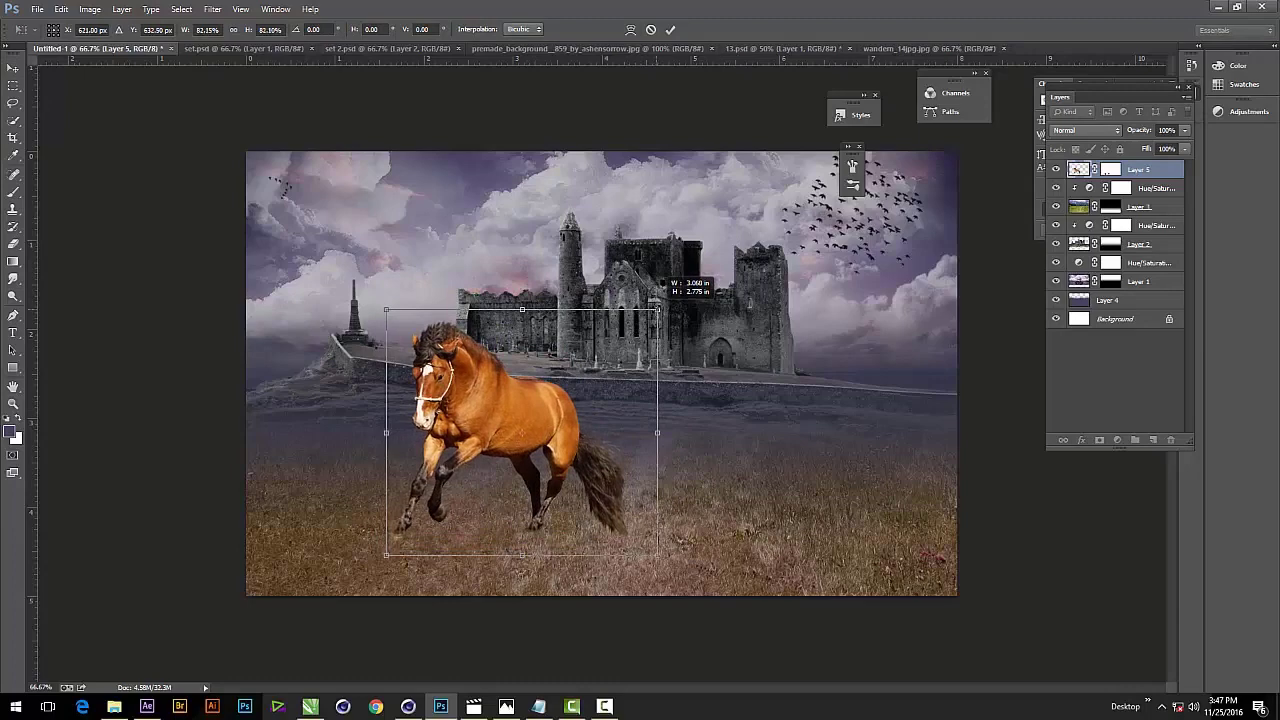
key("Return")
key("ctrl+plus")
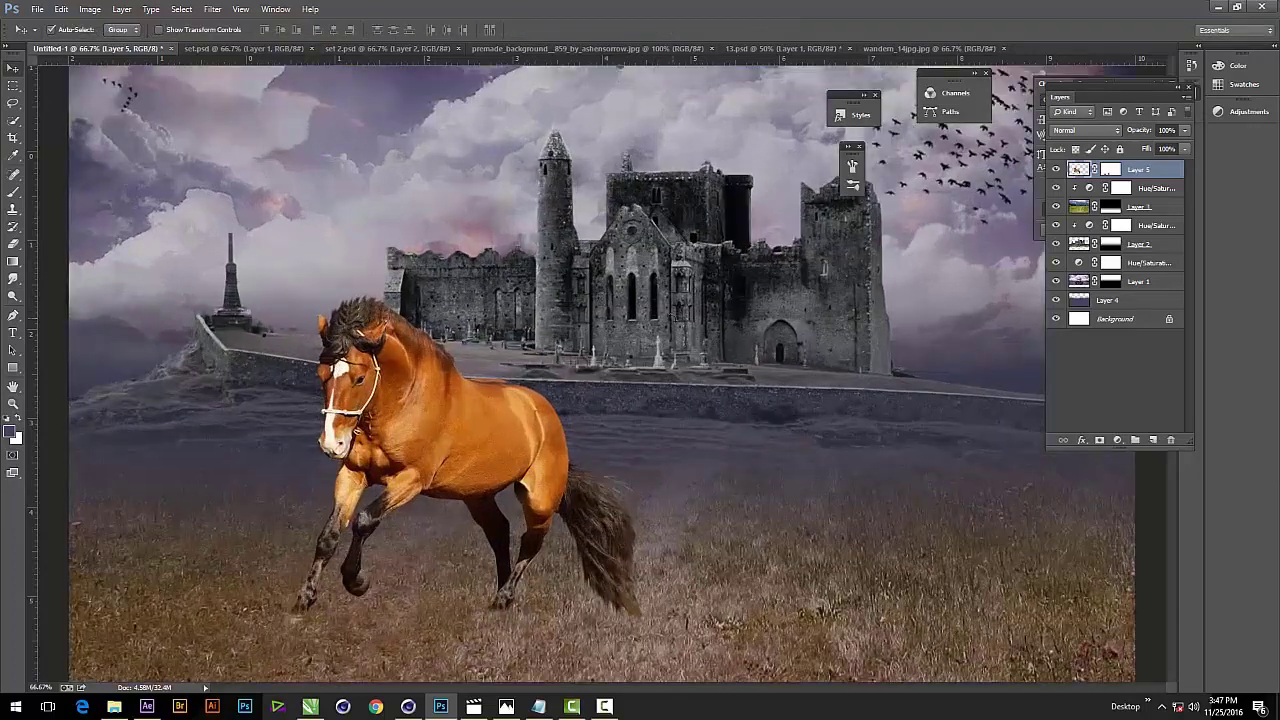
mouse_move(75, 475)
left_mouse_down()
mouse_move(264, 412)
mouse_move(258, 402)
left_mouse_up()
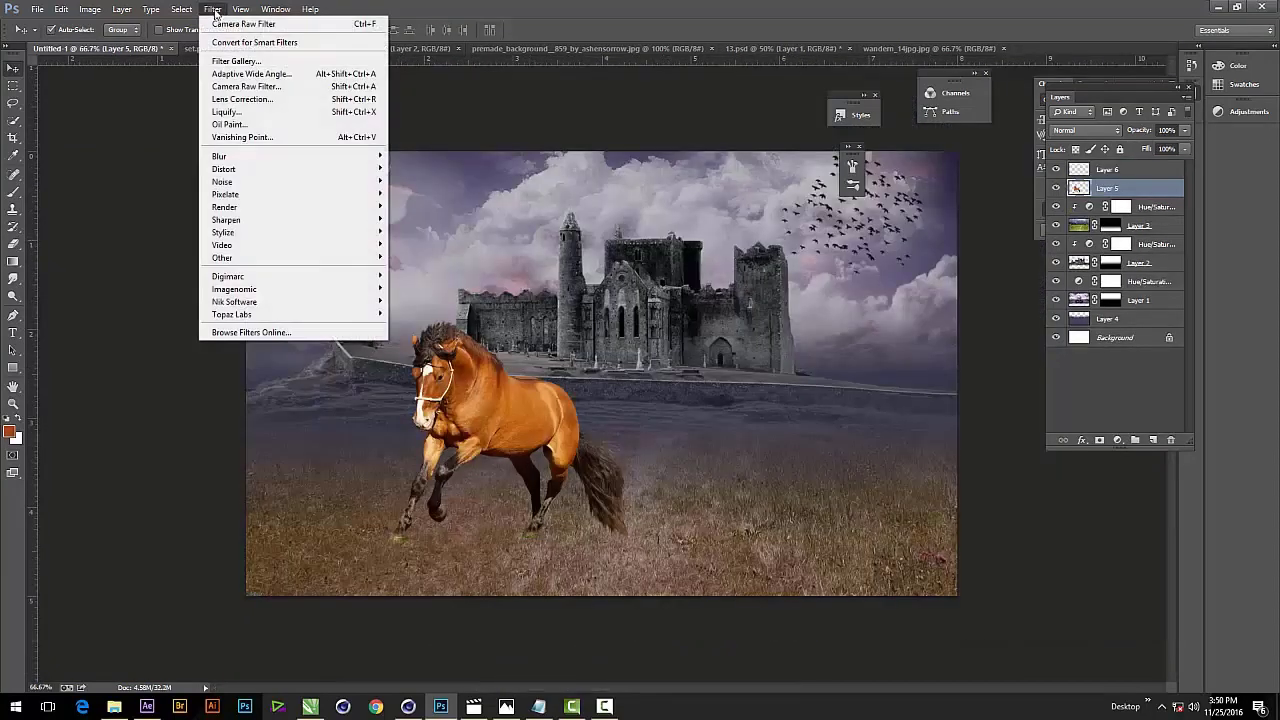
left_click(213, 9)
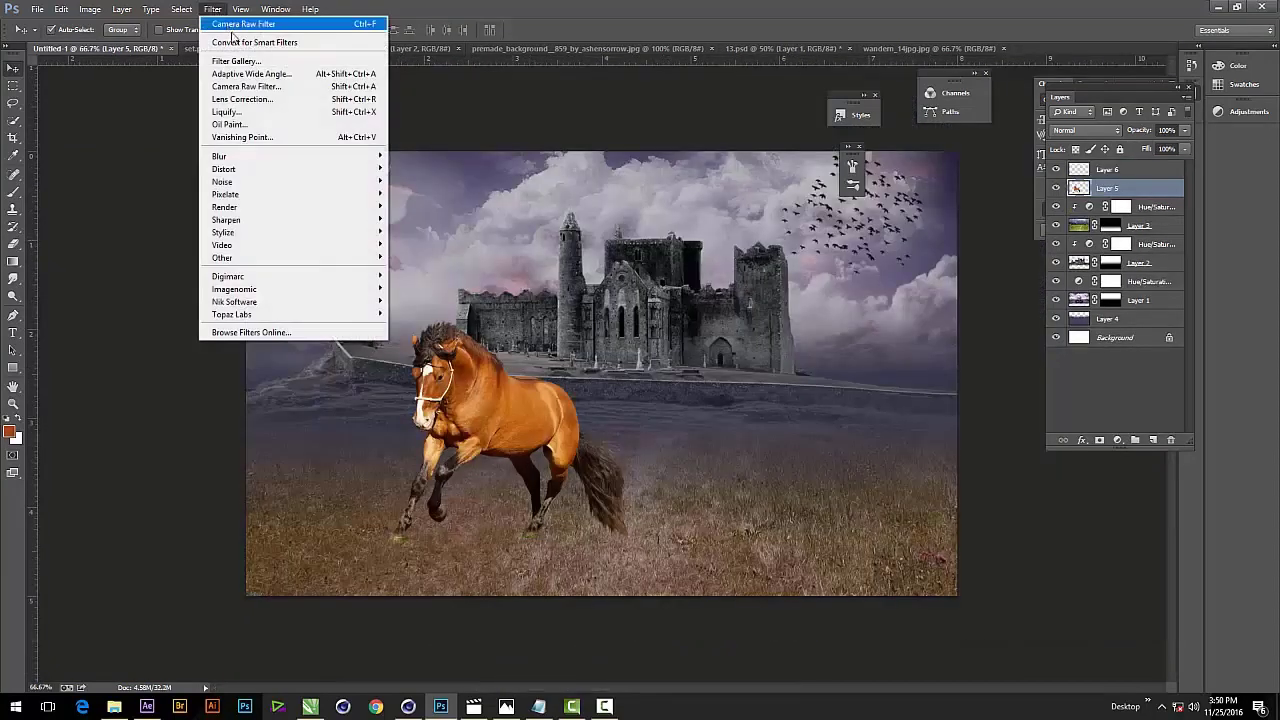
left_click(268, 87)
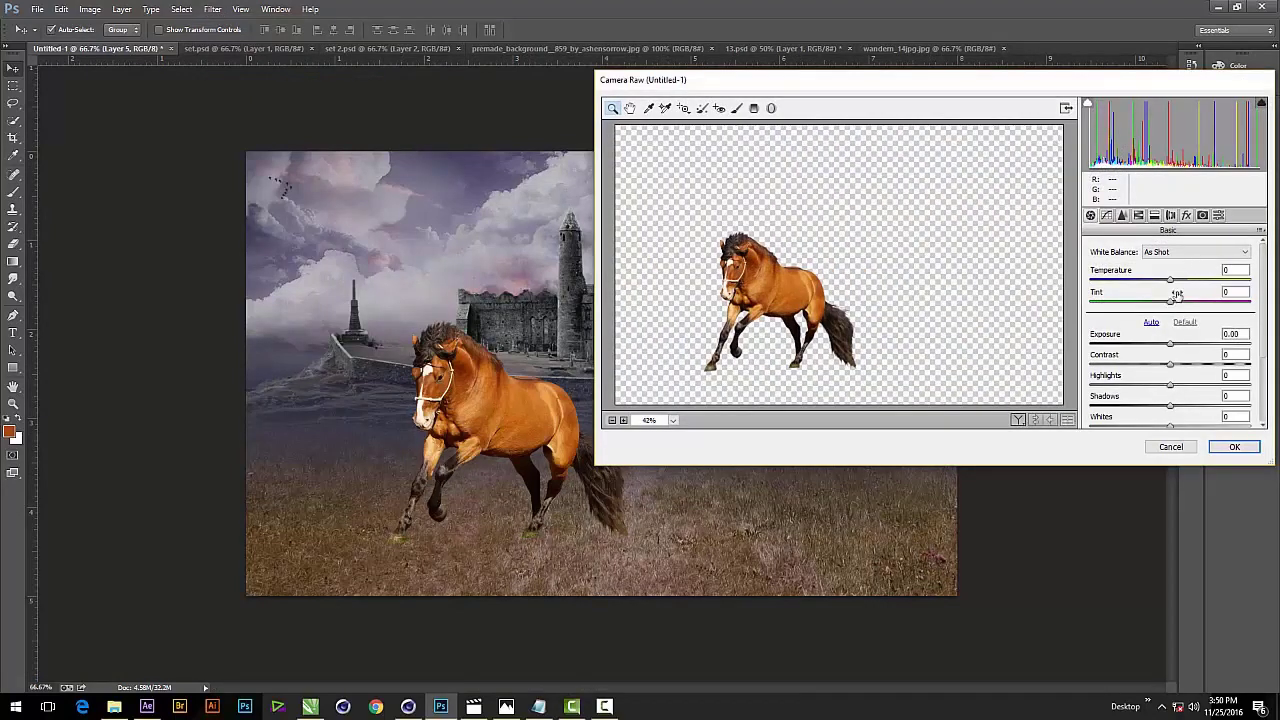
mouse_move(1170, 280)
left_mouse_down()
mouse_move(1133, 283)
mouse_move(1172, 303)
mouse_move(1146, 366)
mouse_move(1168, 360)
left_mouse_up()
left_click(1170, 345)
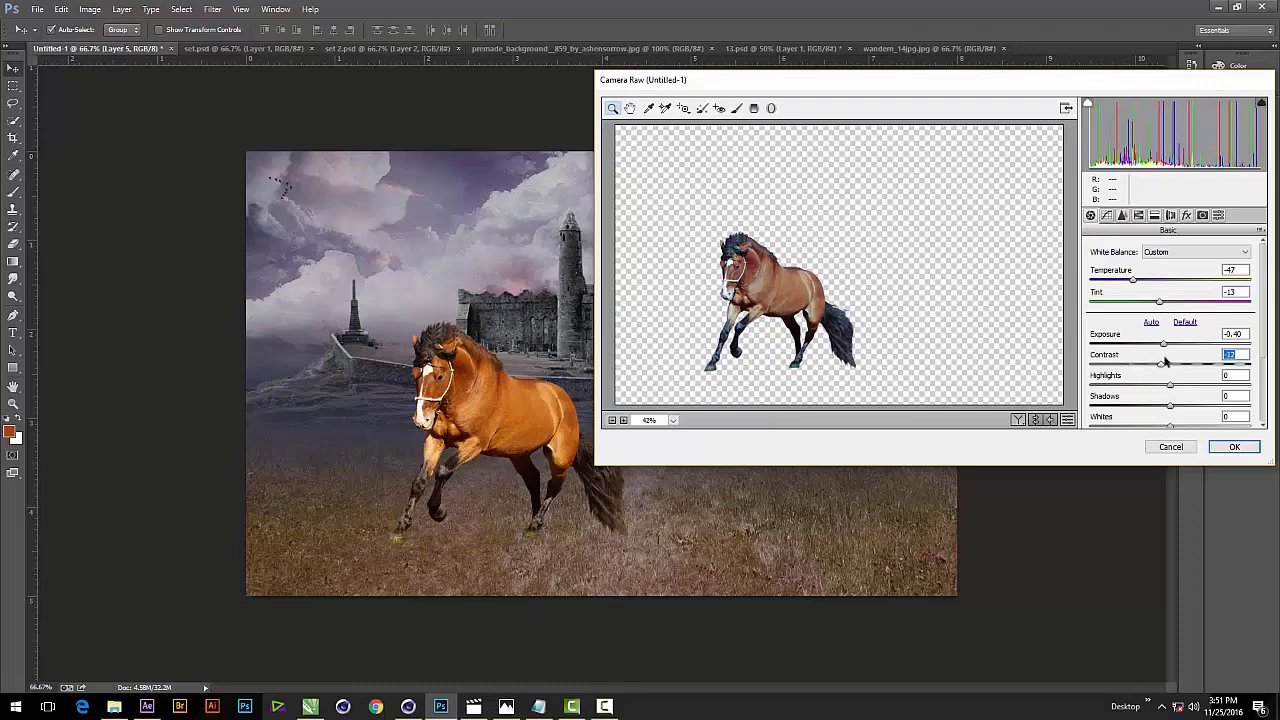
left_click(1234, 446)
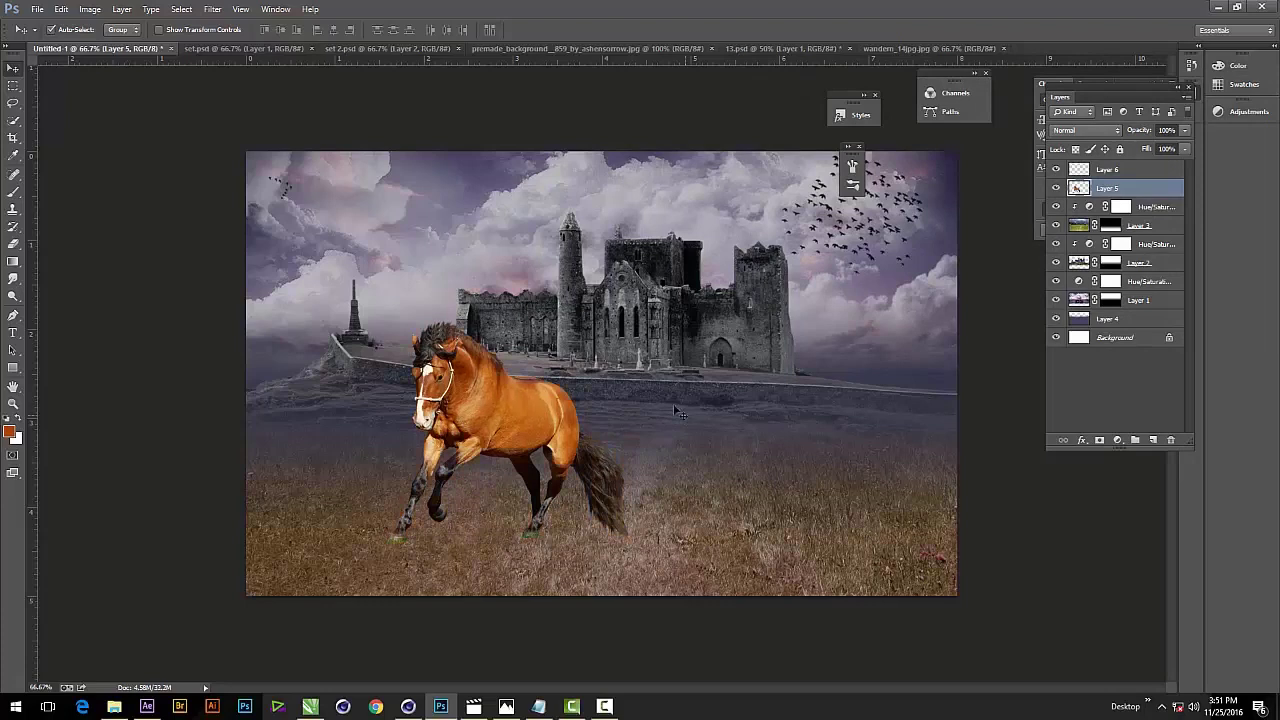
Add a Hue/Saturation adjustment above the horse with Saturation about -49 and slight Hue/Lightness tweaks.
left_click(1119, 440)
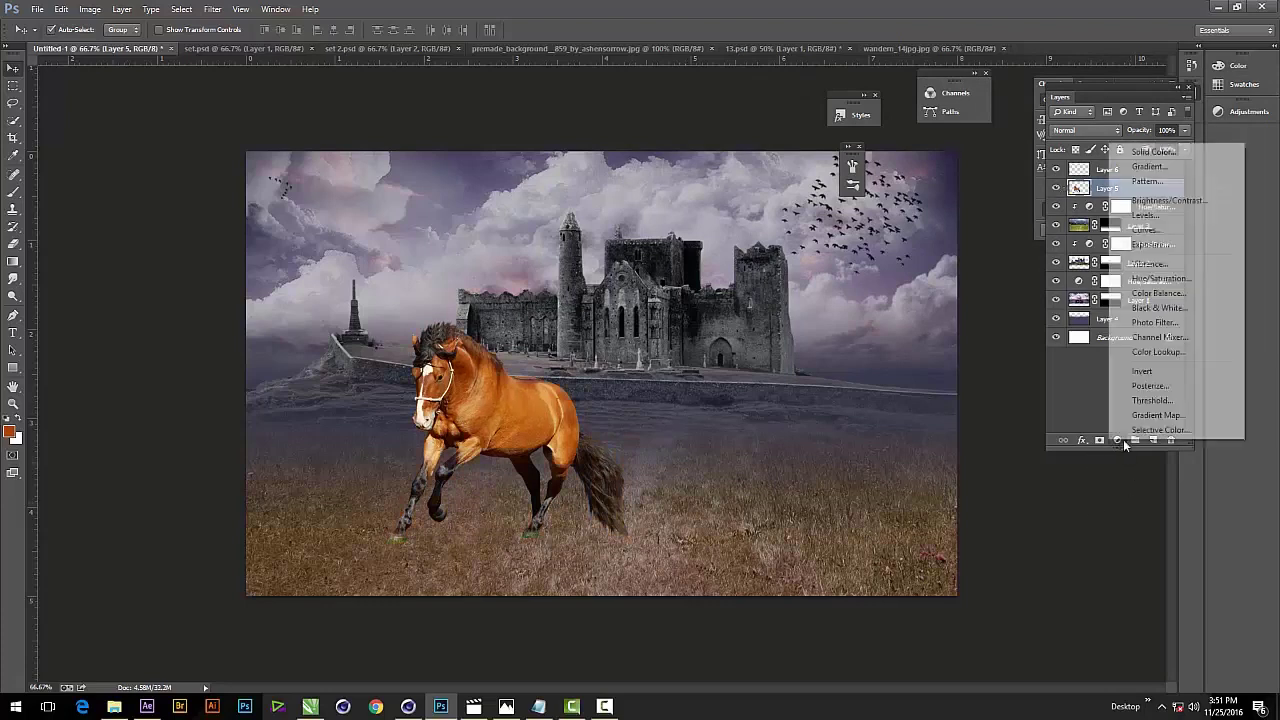
left_click(1160, 278)
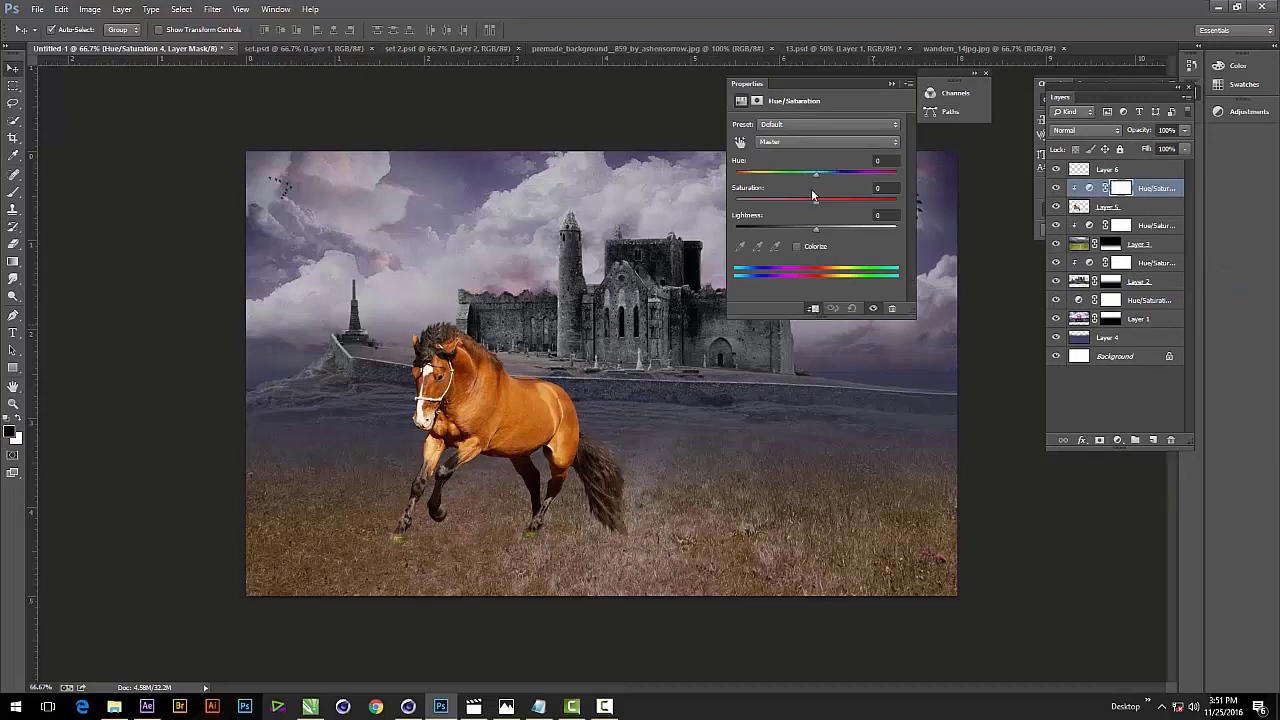
mouse_move(816, 175)
left_mouse_down()
mouse_move(802, 208)
mouse_move(780, 214)
mouse_move(803, 232)
mouse_move(787, 207)
mouse_move(813, 177)
left_mouse_up()
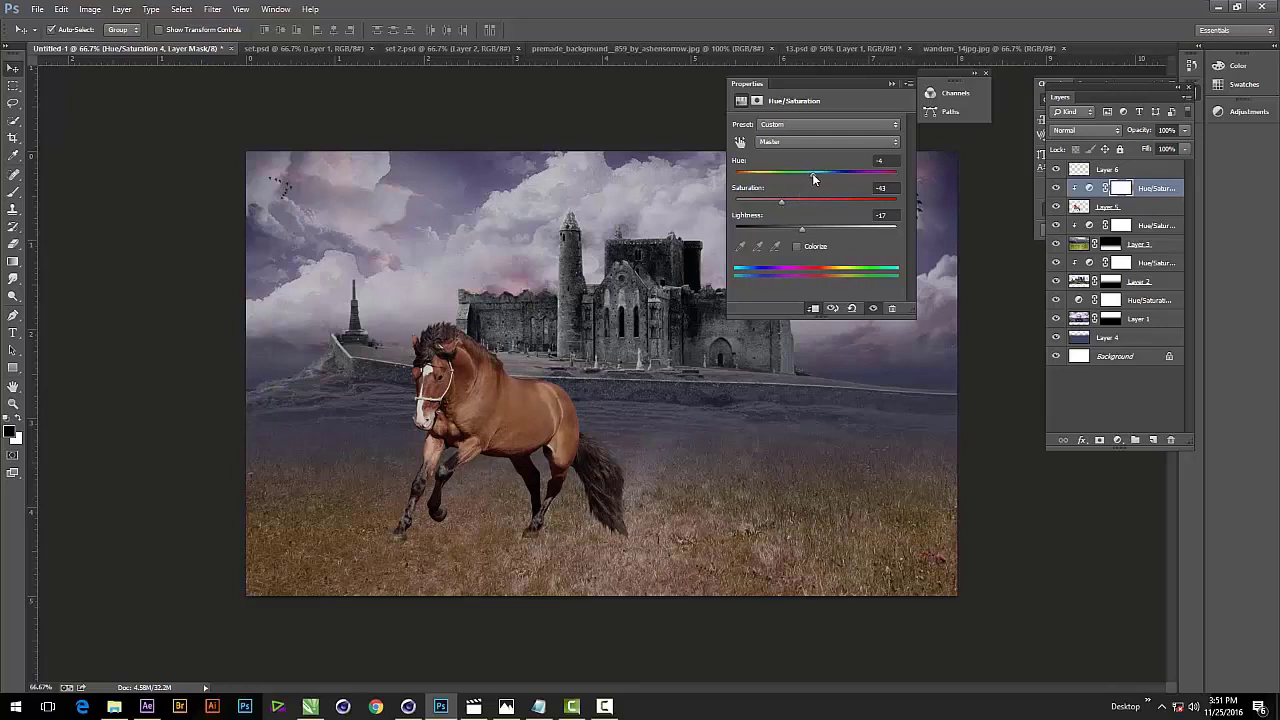
left_click_drag(802, 230, 815, 229)
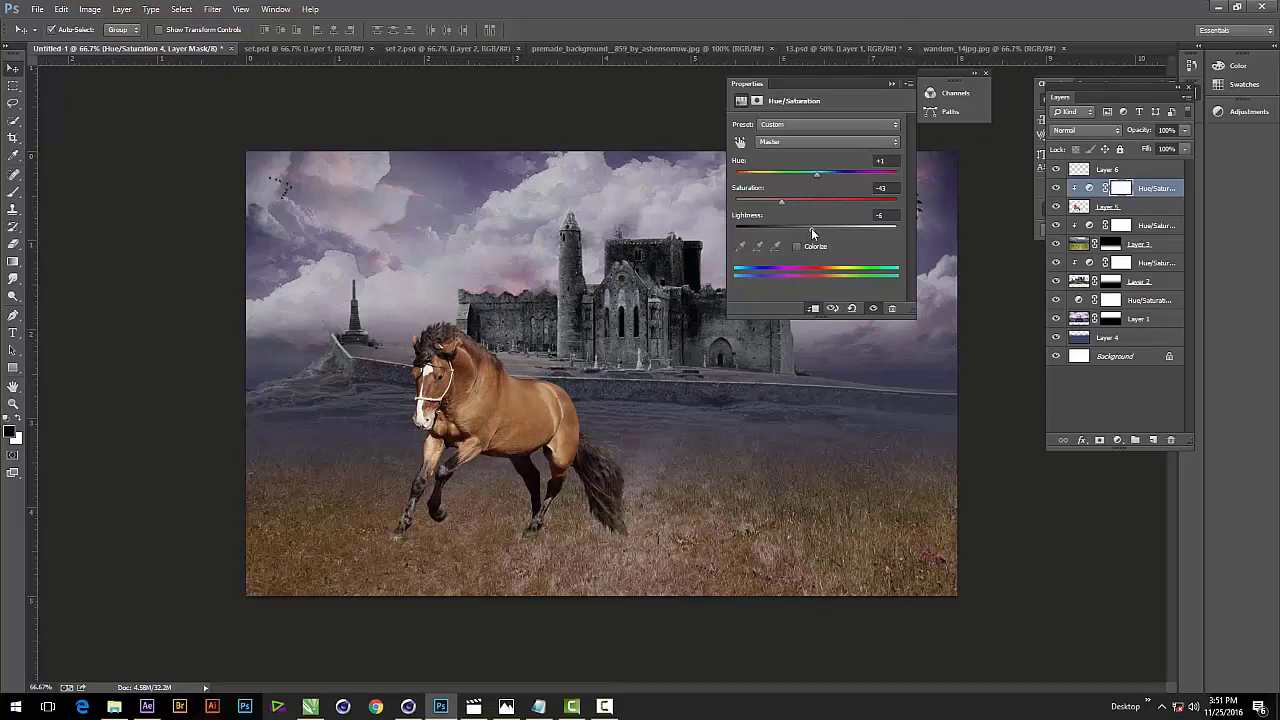
left_click_drag(808, 228, 816, 227)
left_click_drag(780, 203, 776, 202)
left_click(424, 122)
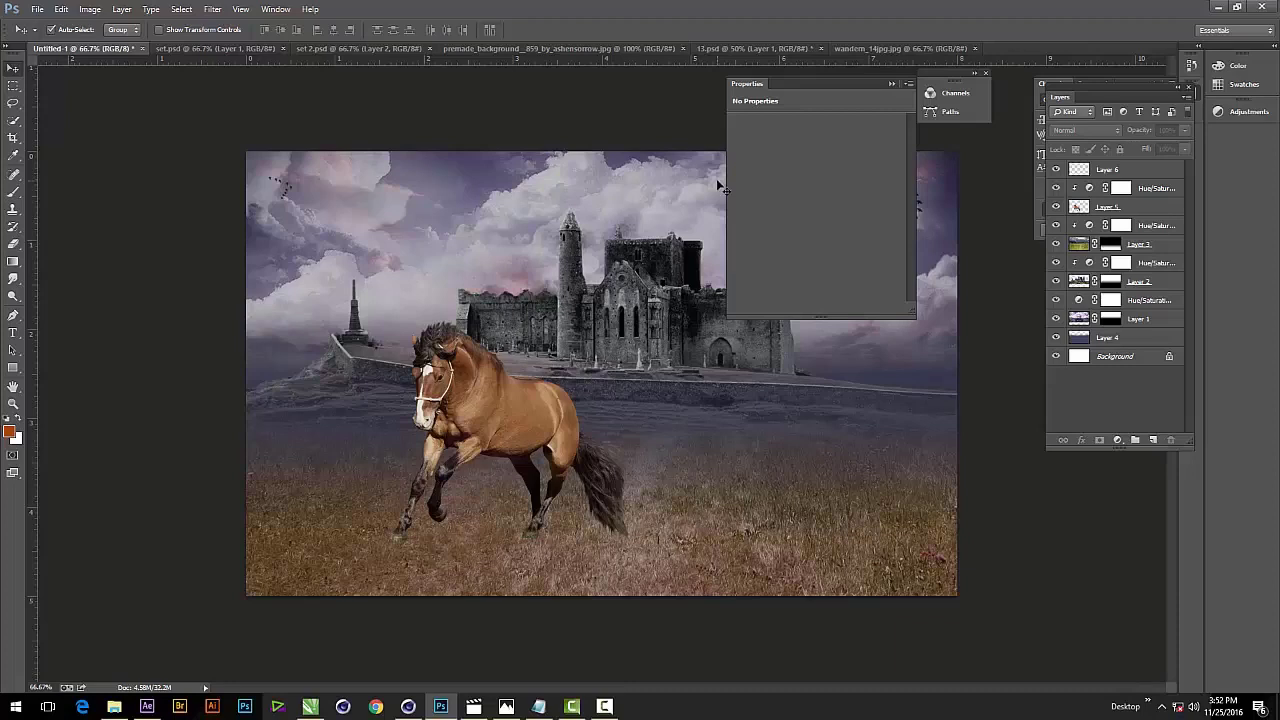
Delete Layer 6 and add a Brightness/Contrast adjustment layer on top.
left_click(1155, 173)
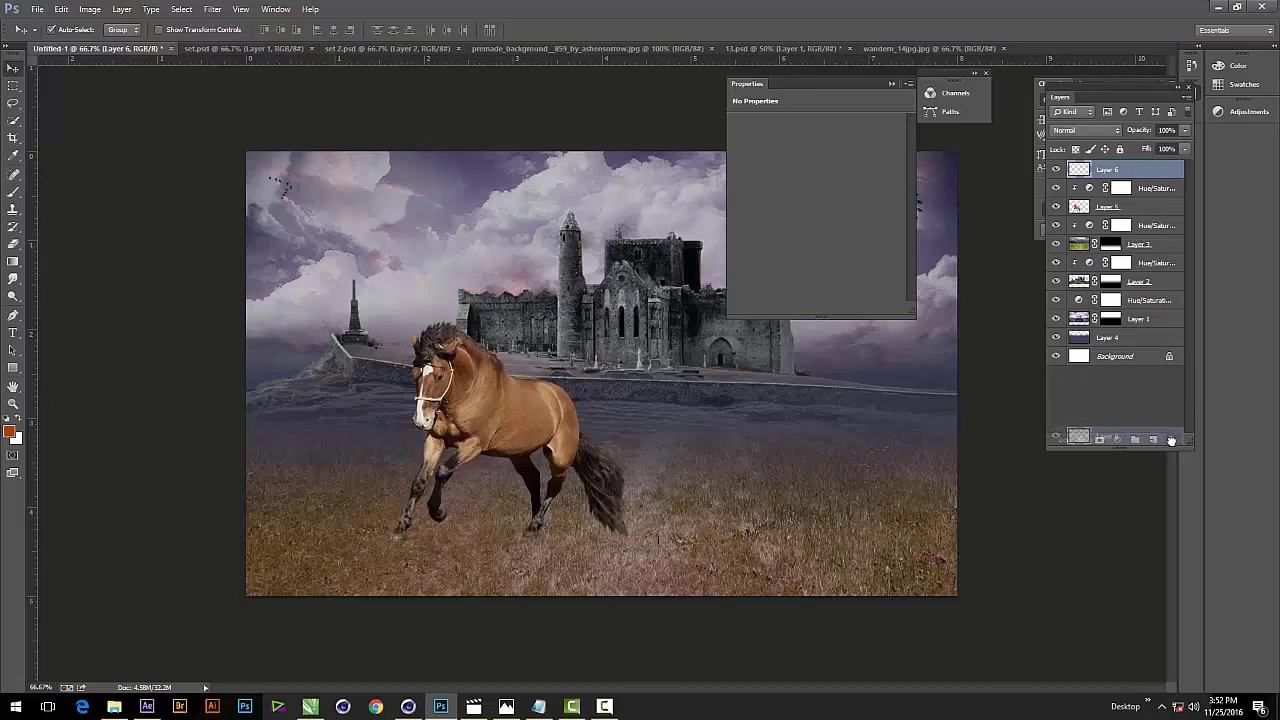
left_click_drag(1180, 281, 1171, 440)
left_click(1117, 440)
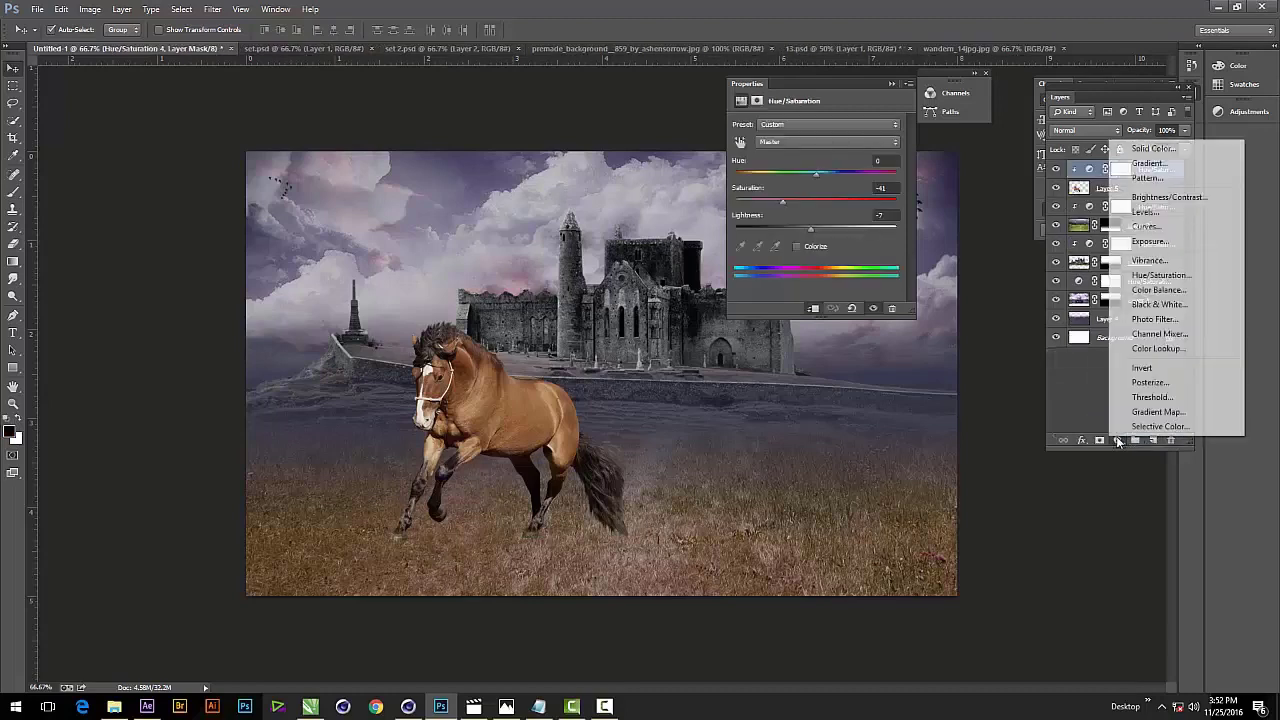
left_click(1170, 197)
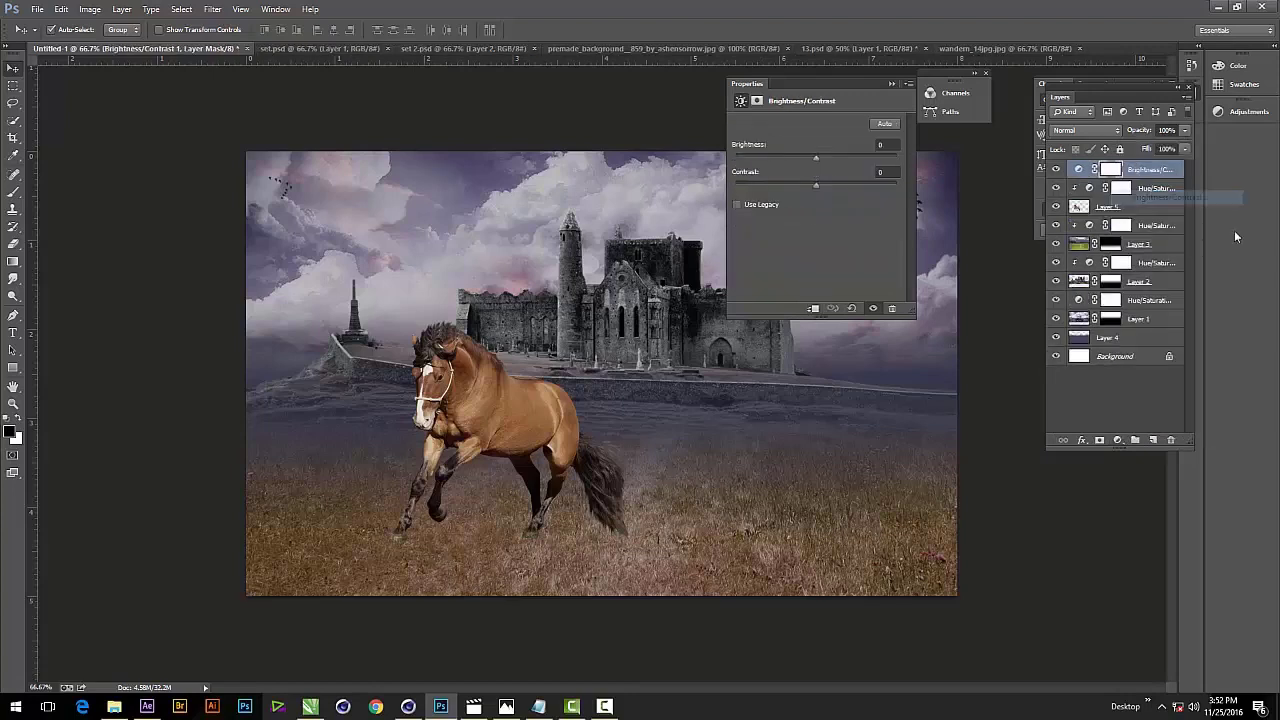
Clip the adjustment to the horse with Brightness -126 and slightly raised contrast.
left_click_drag(818, 162, 796, 159)
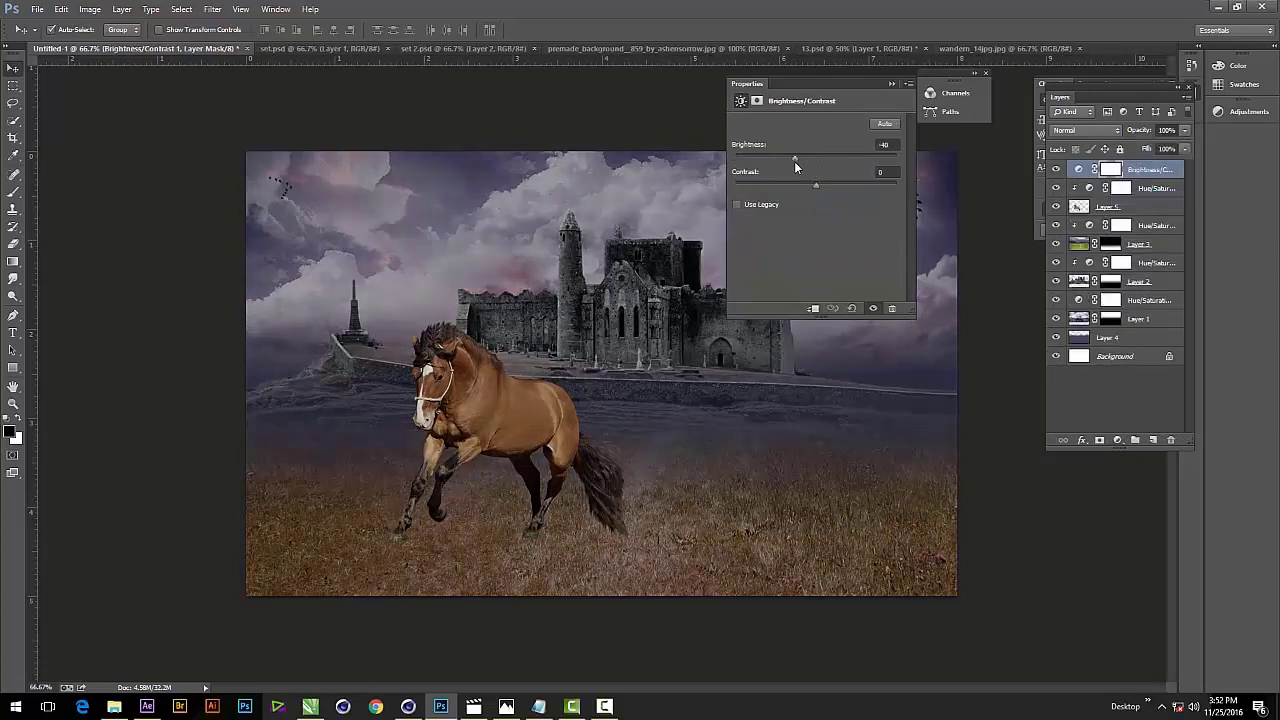
left_click(813, 308)
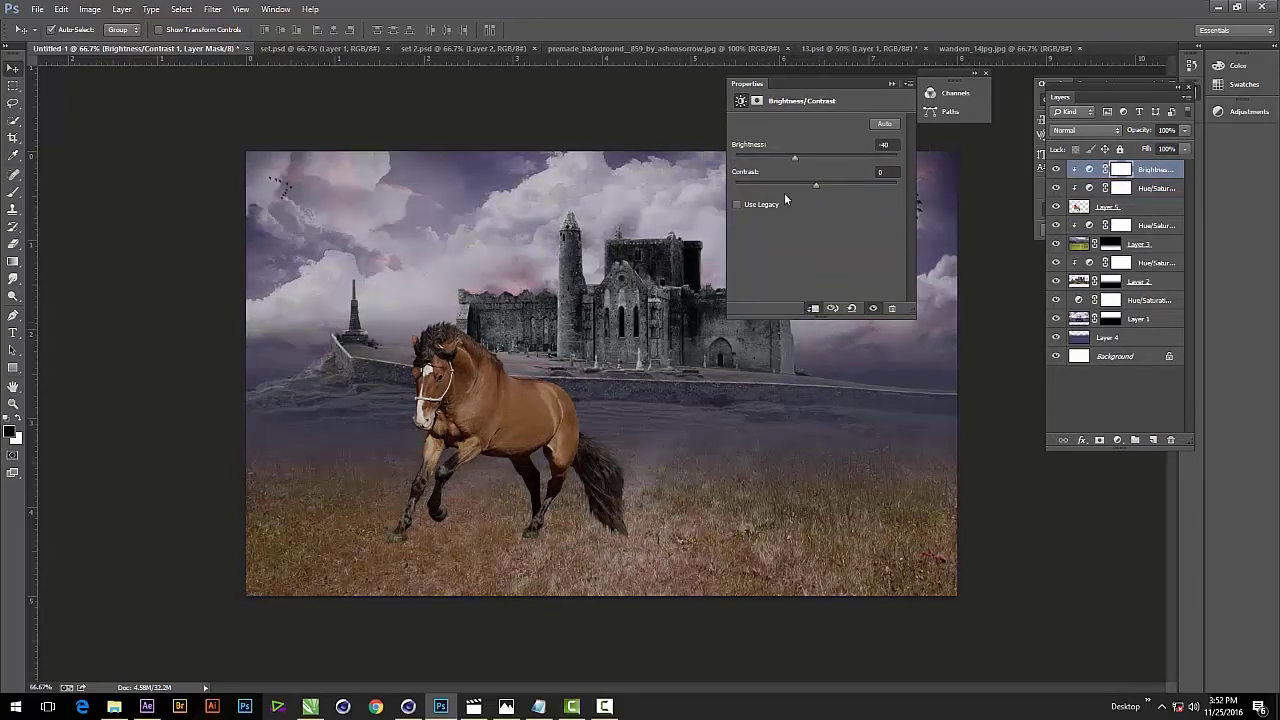
left_click_drag(780, 162, 747, 160)
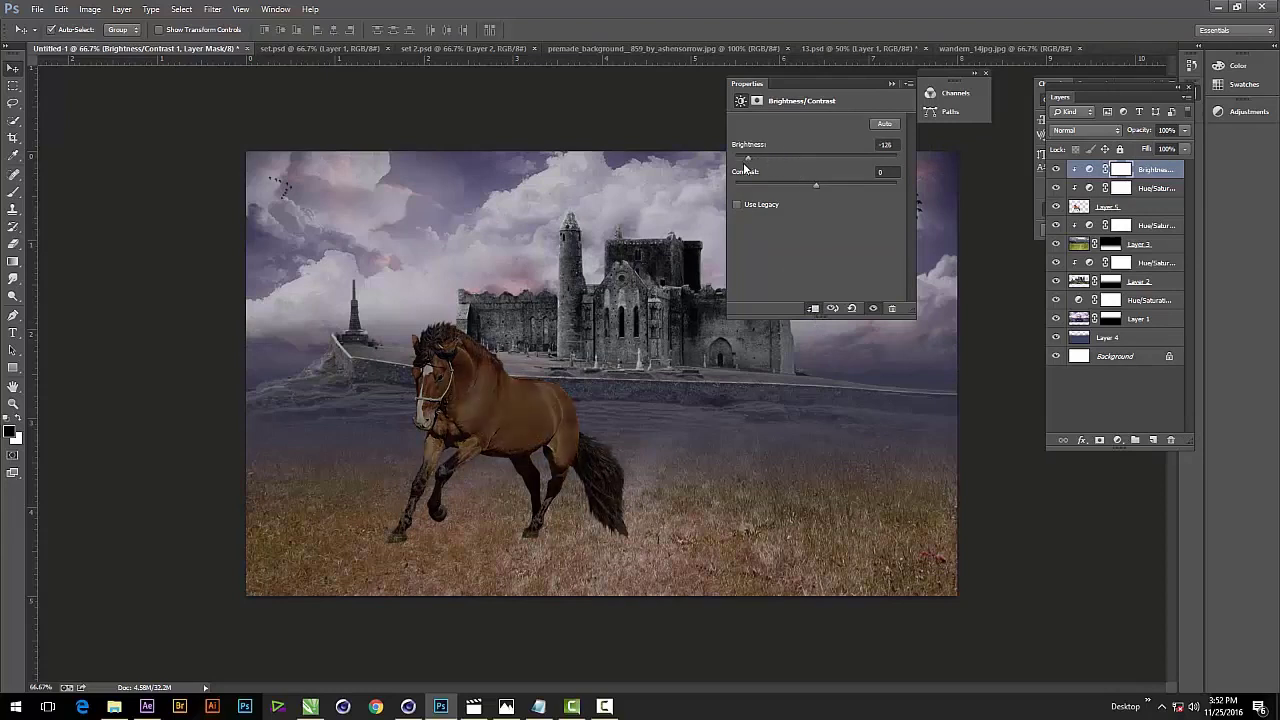
left_click(812, 185)
mouse_move(807, 190)
left_mouse_down()
mouse_move(786, 191)
mouse_move(843, 188)
left_mouse_up()
left_click(1121, 170)
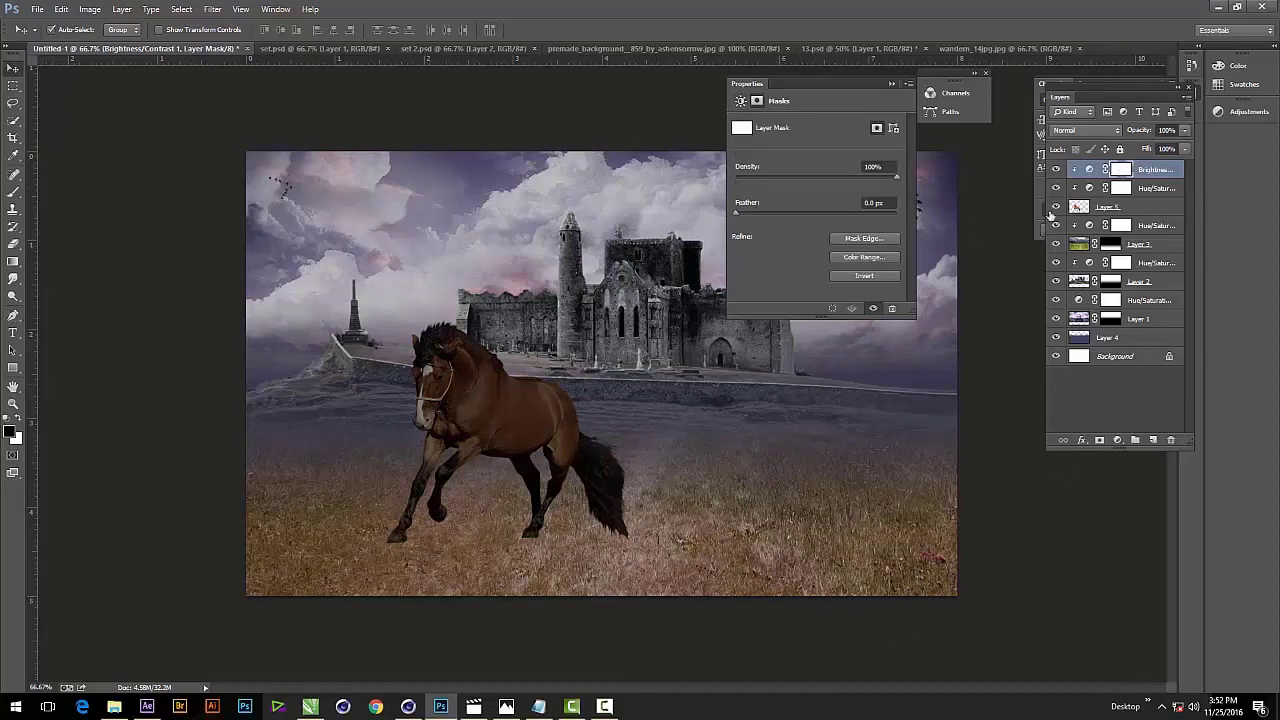
Select the Gradient tool and invert the Brightness/Contrast mask, viewing the horse at 100%.
left_click(13, 261)
key("ctrl+i")
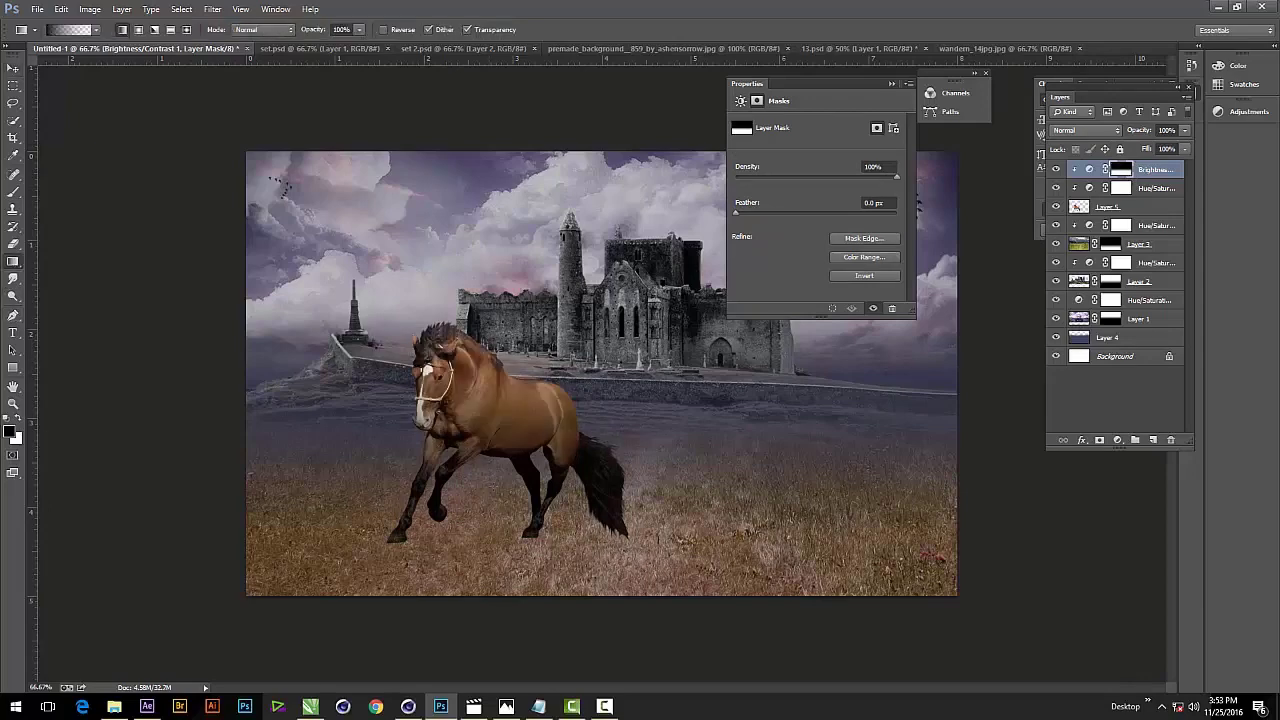
key("Tab")
key("ctrl+plus")
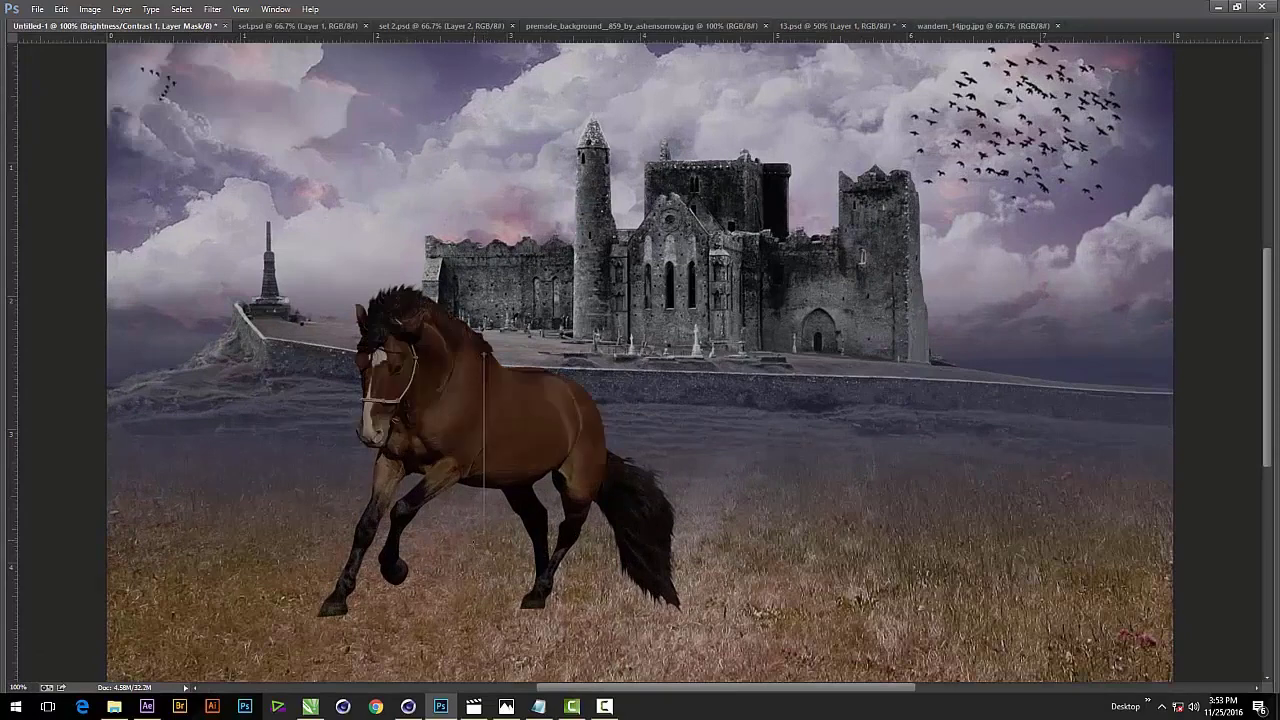
key("ctrl+i")
key("ctrl+i")
Draw a diagonal black-to-white gradient across the horse on the mask, redrawing until the body lightens.
left_click_drag(598, 372, 478, 492)
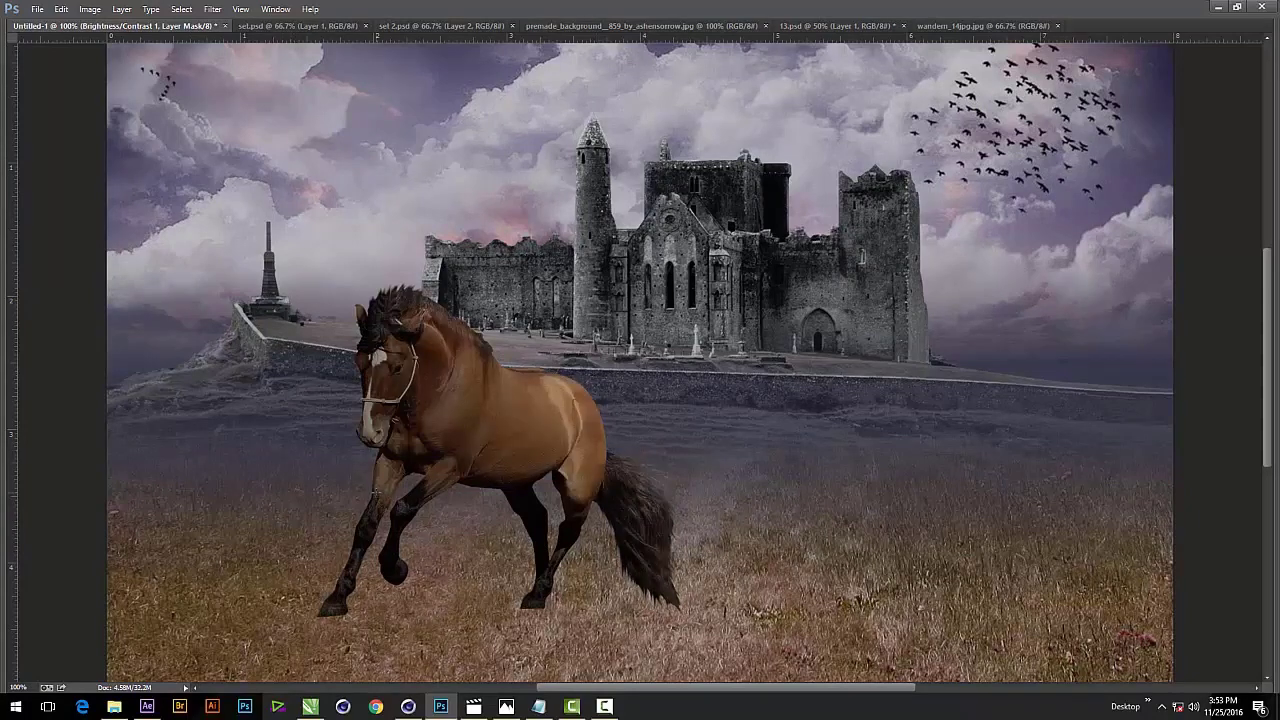
key("ctrl+z")
left_click_drag(563, 396, 385, 497)
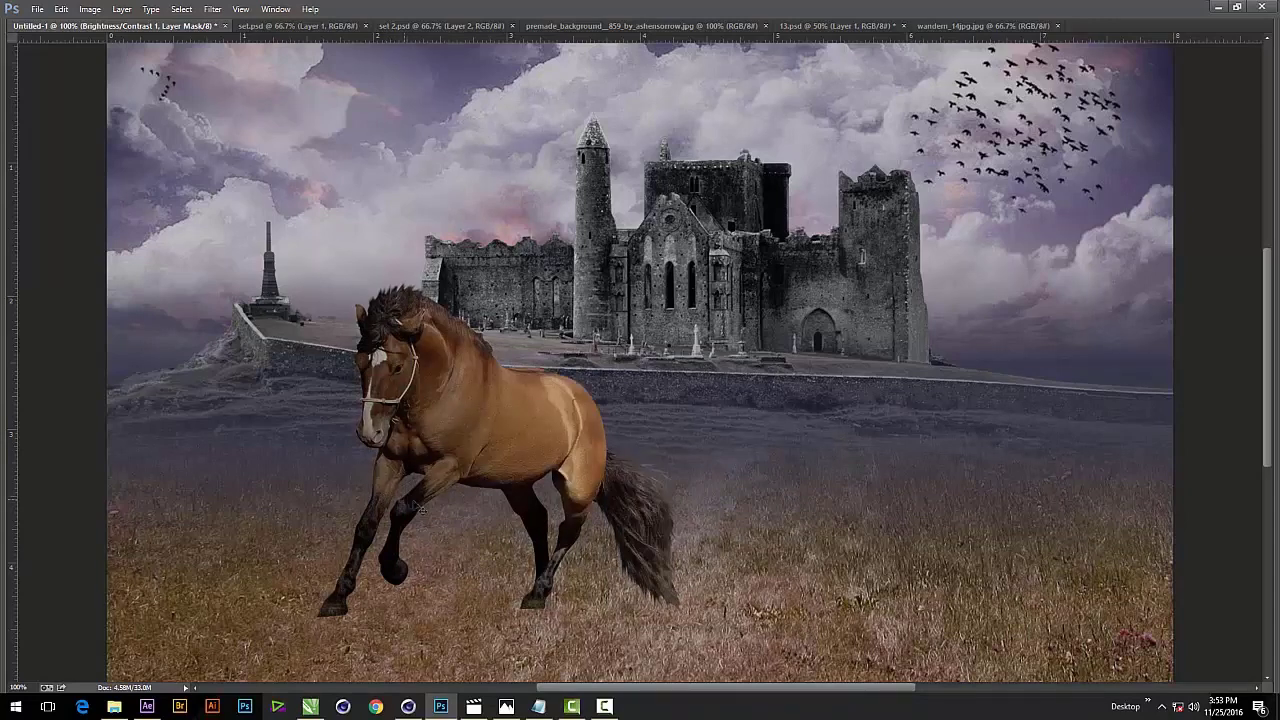
key("ctrl+z")
left_click_drag(590, 398, 420, 500)
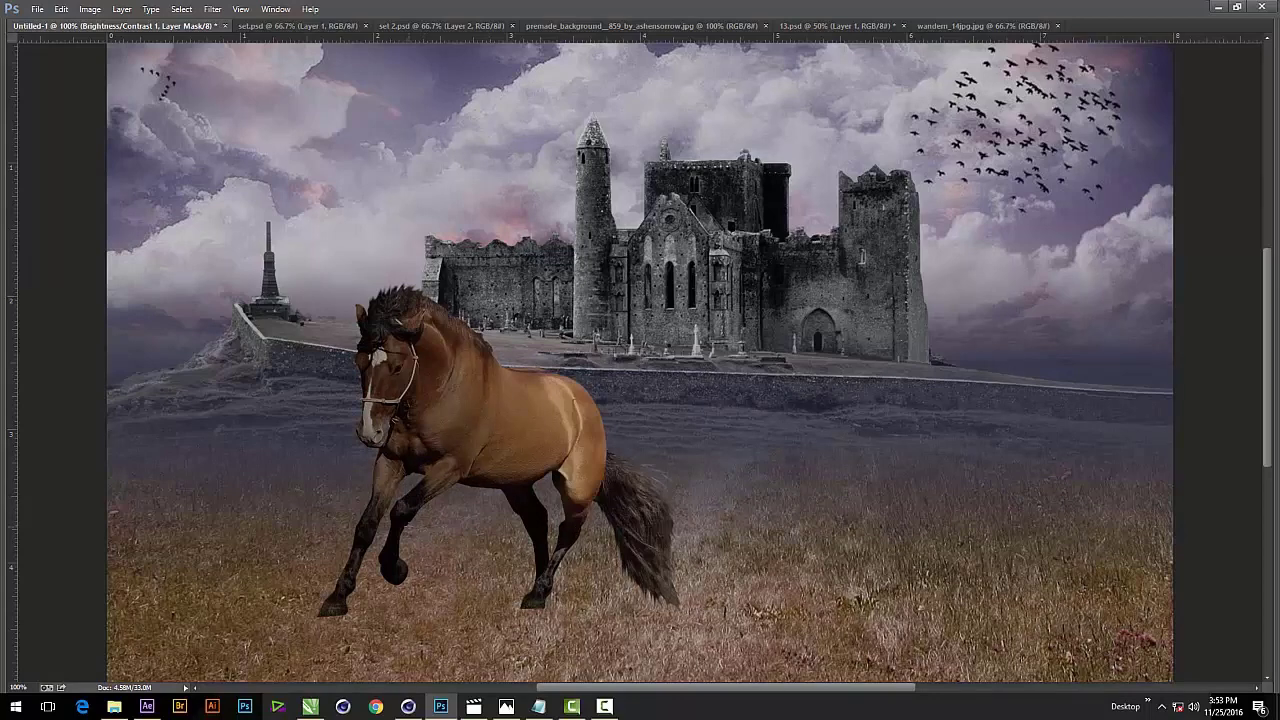
key("ctrl+minus")
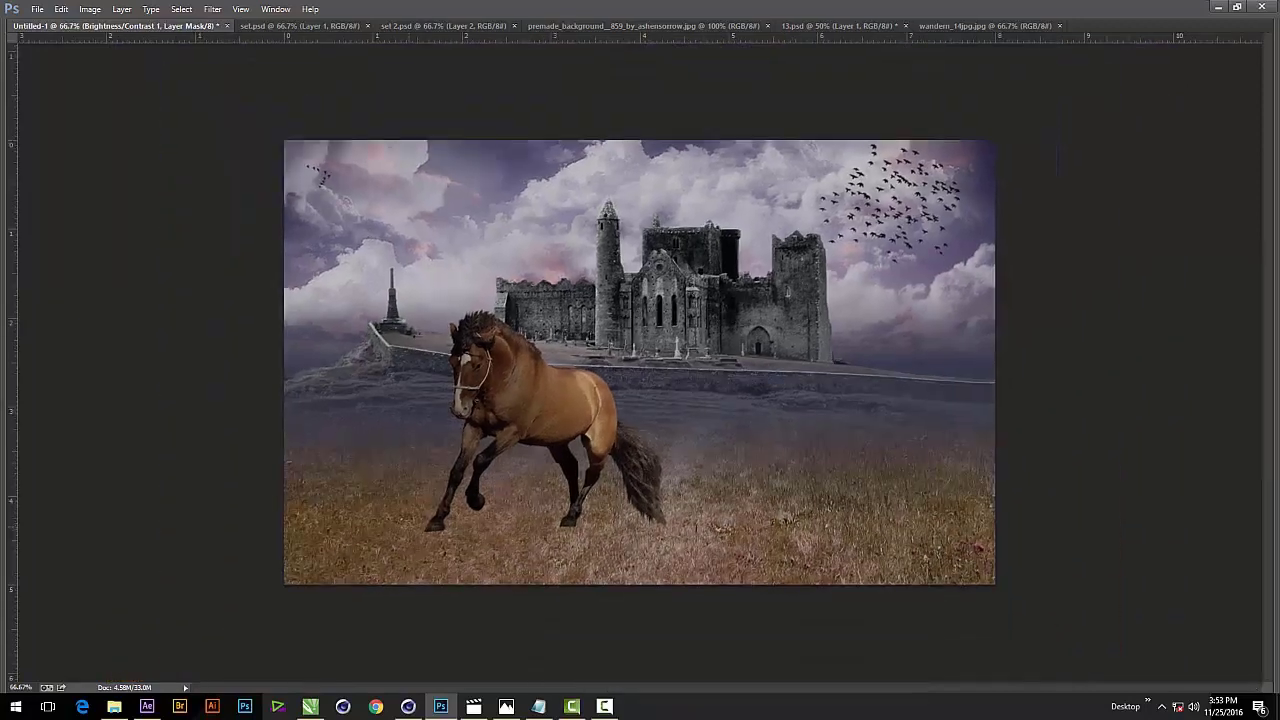
key("ctrl+plus")
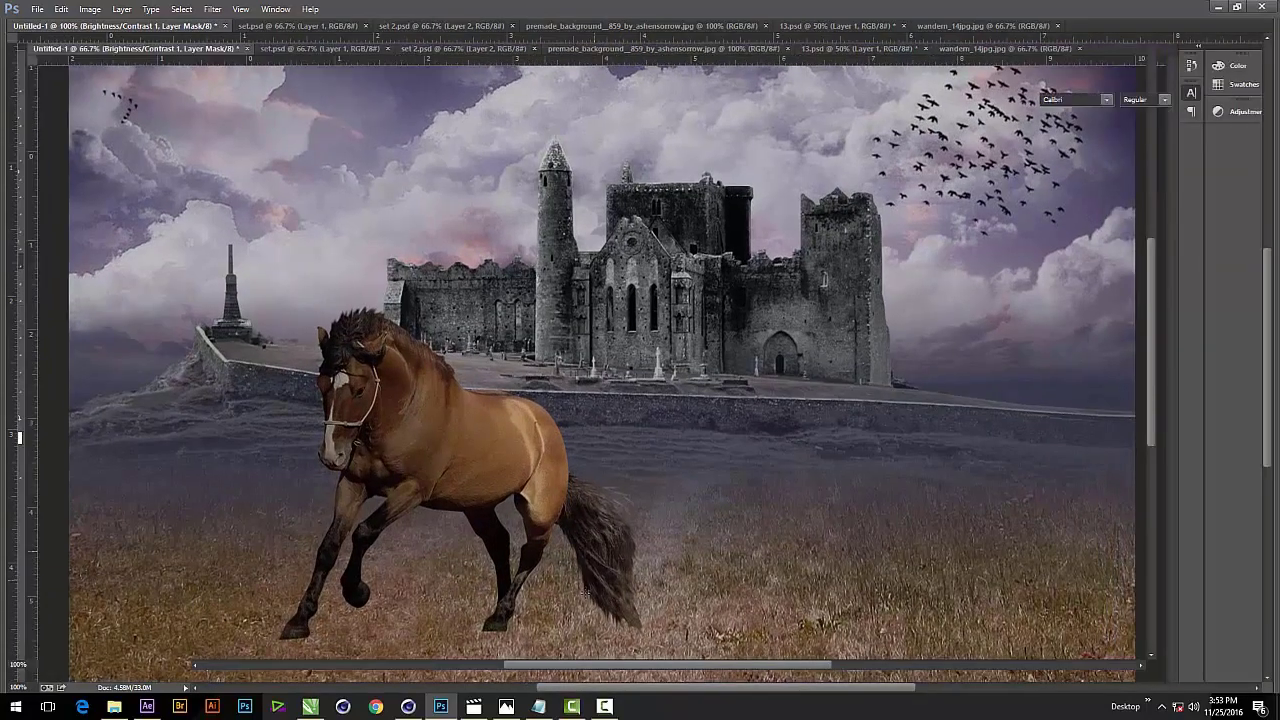
key("Tab")
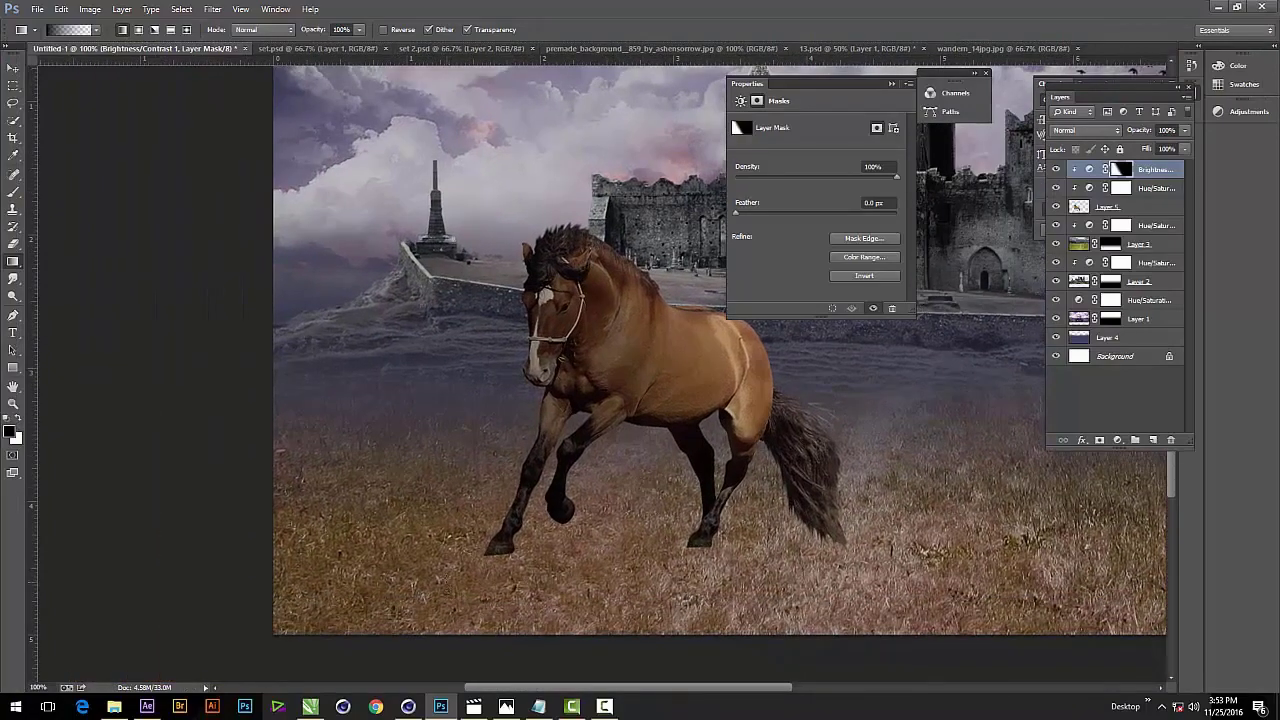
key("v")
key("ctrl+plus")
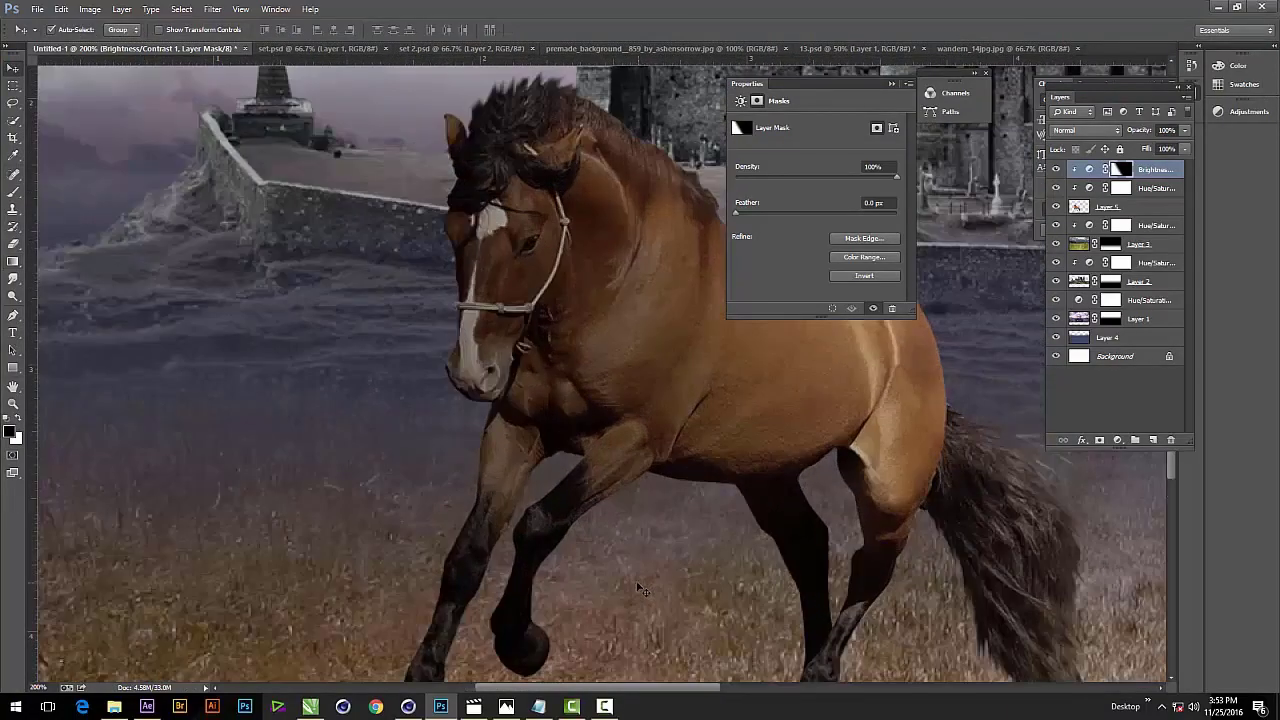
Add a layer mask to the horse's Layer 5 and paint black over the hooves.
left_click(1084, 208)
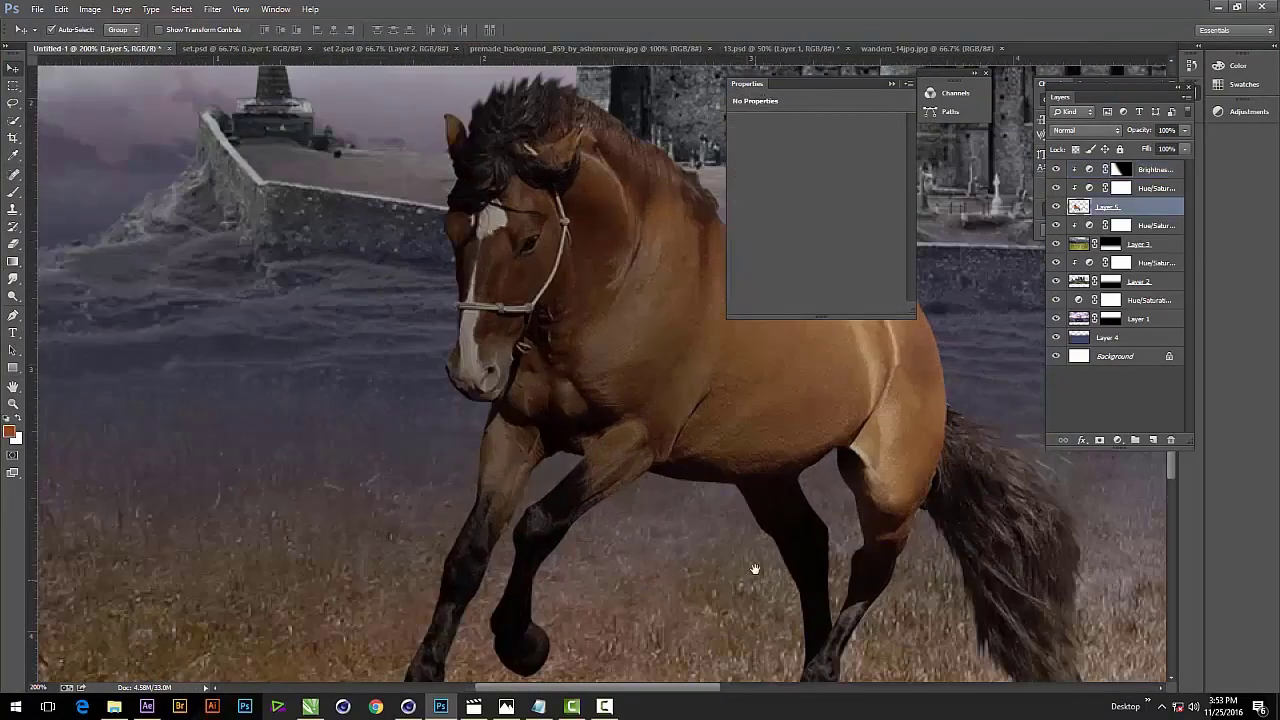
left_click_drag(751, 571, 686, 428)
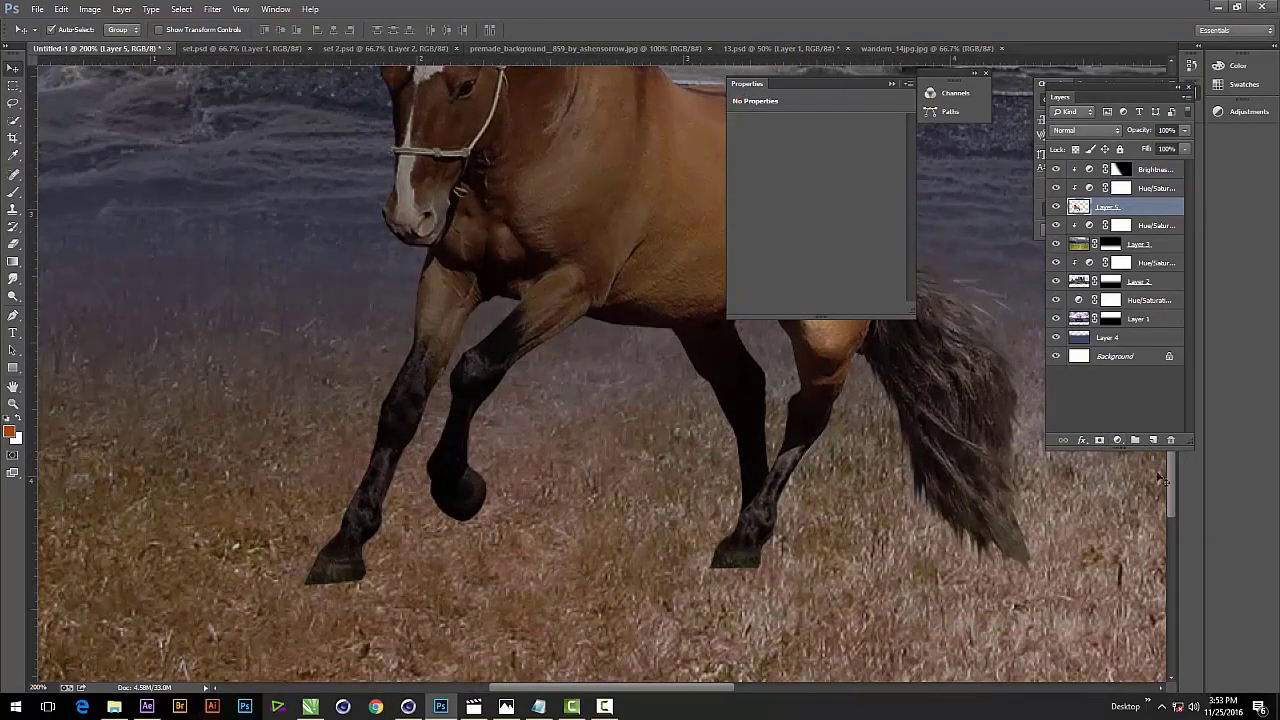
left_click(1100, 441)
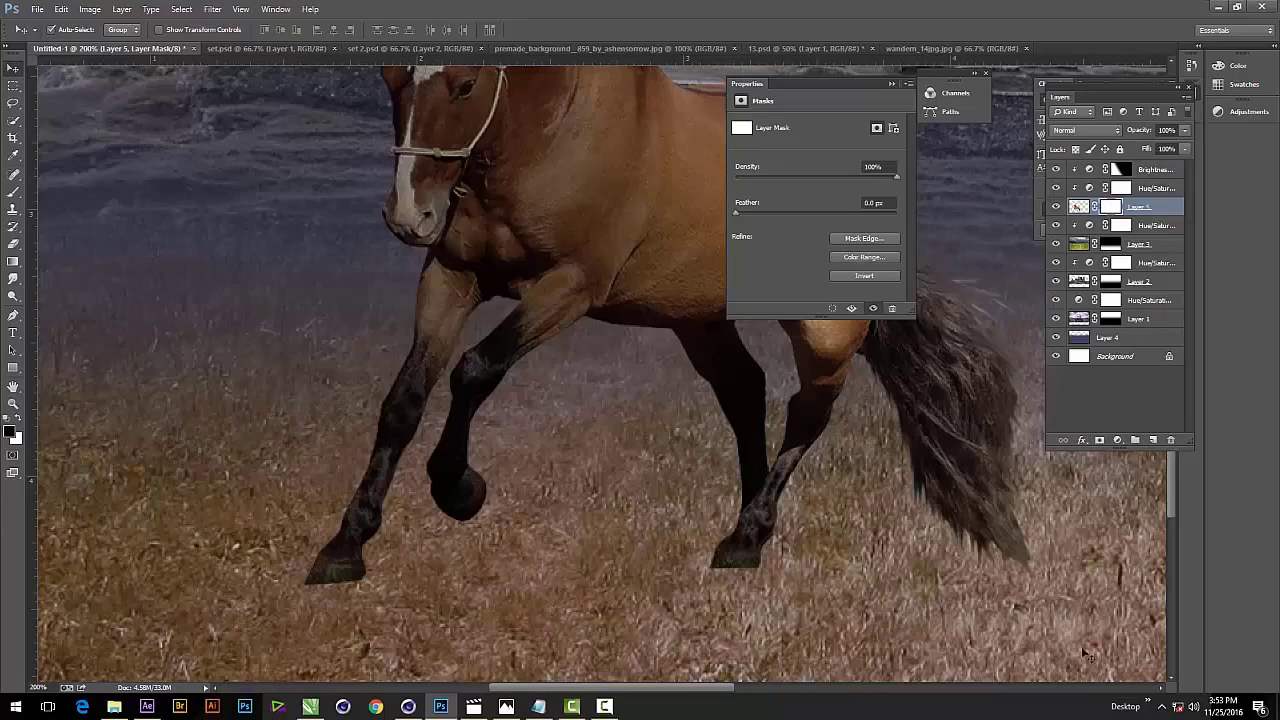
left_click(13, 191)
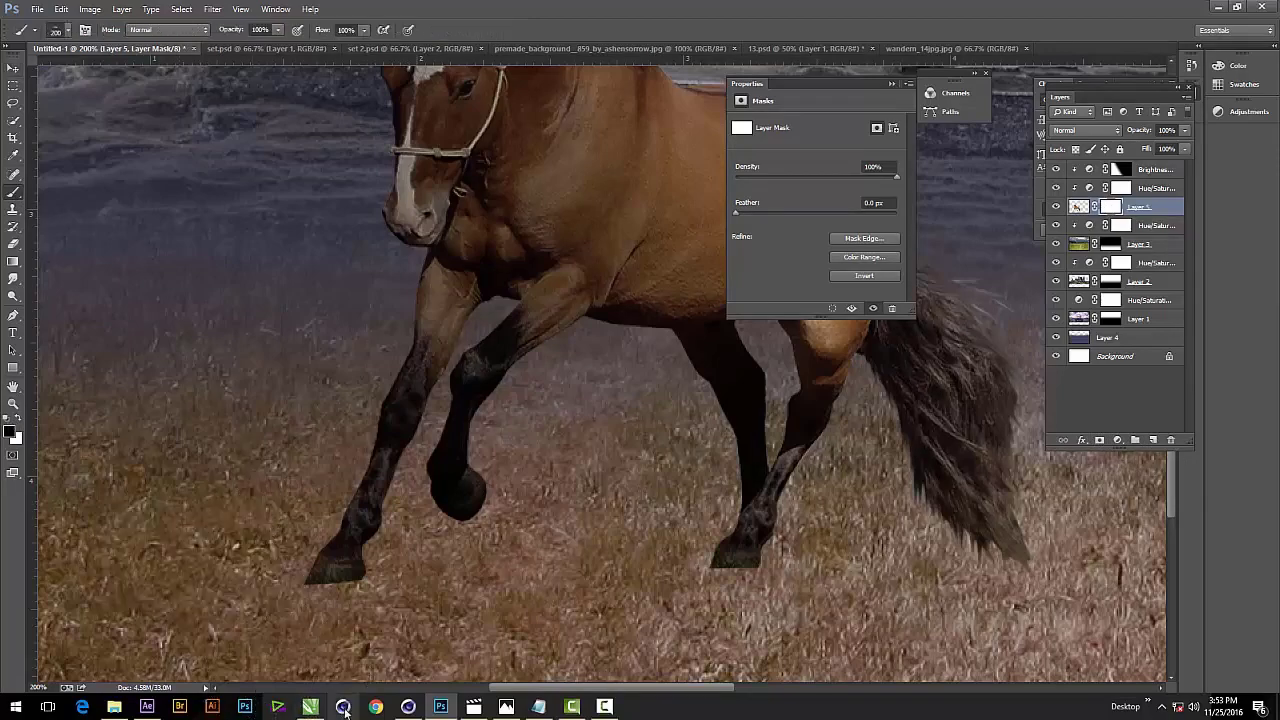
left_click_drag(330, 550, 430, 550)
Switch the brush to a 10 px soft round preset.
right_click(443, 474)
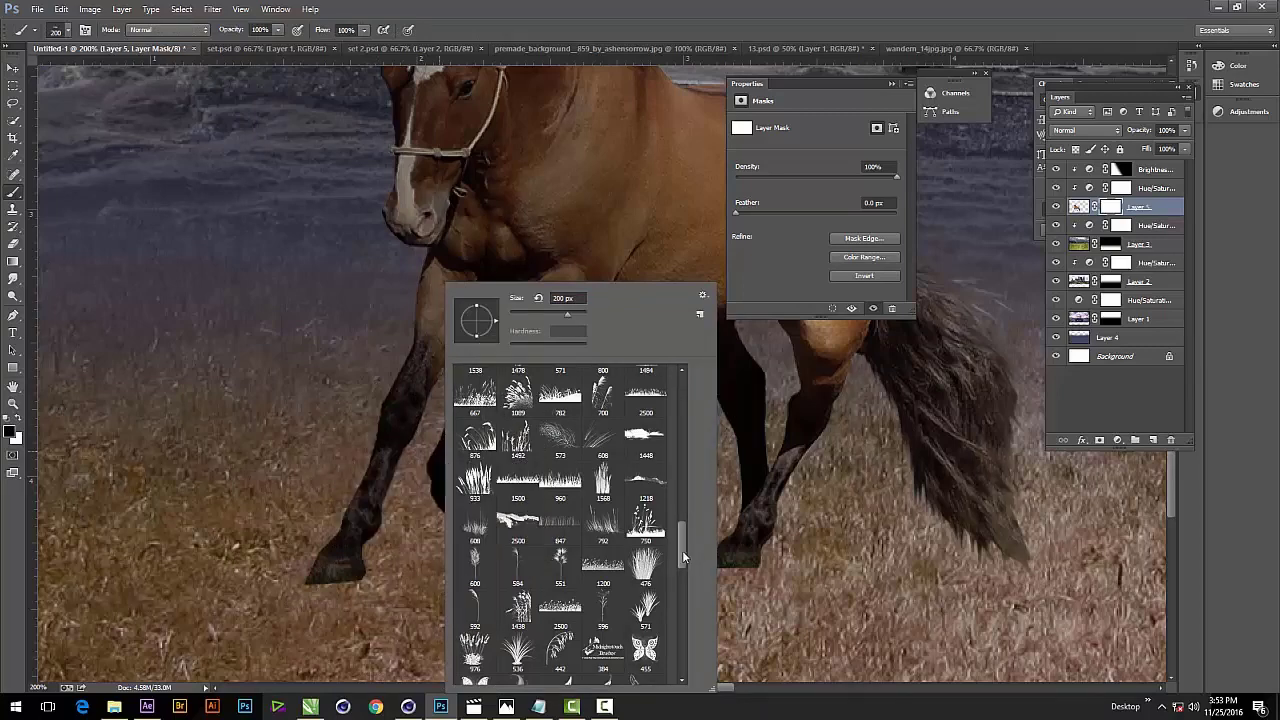
scroll(682, 550, "up", 5)
scroll(688, 563, "up", 5)
scroll(694, 480, "up", 5)
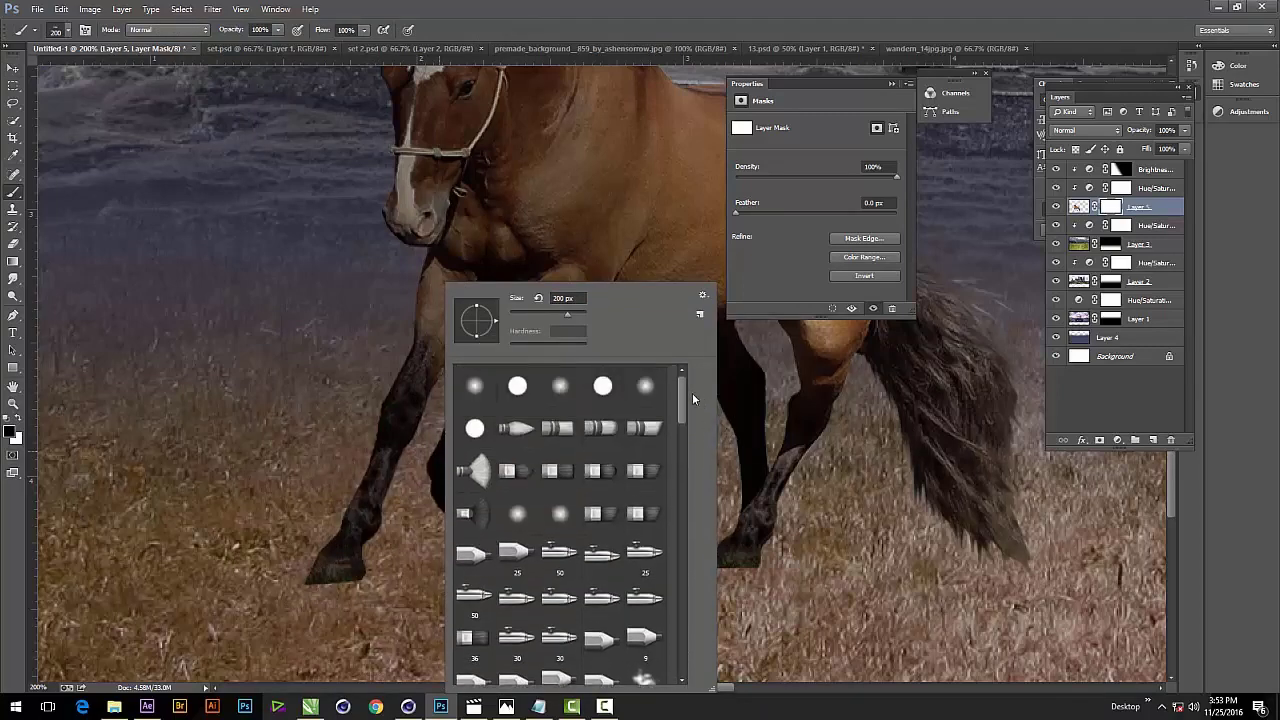
left_click(475, 386)
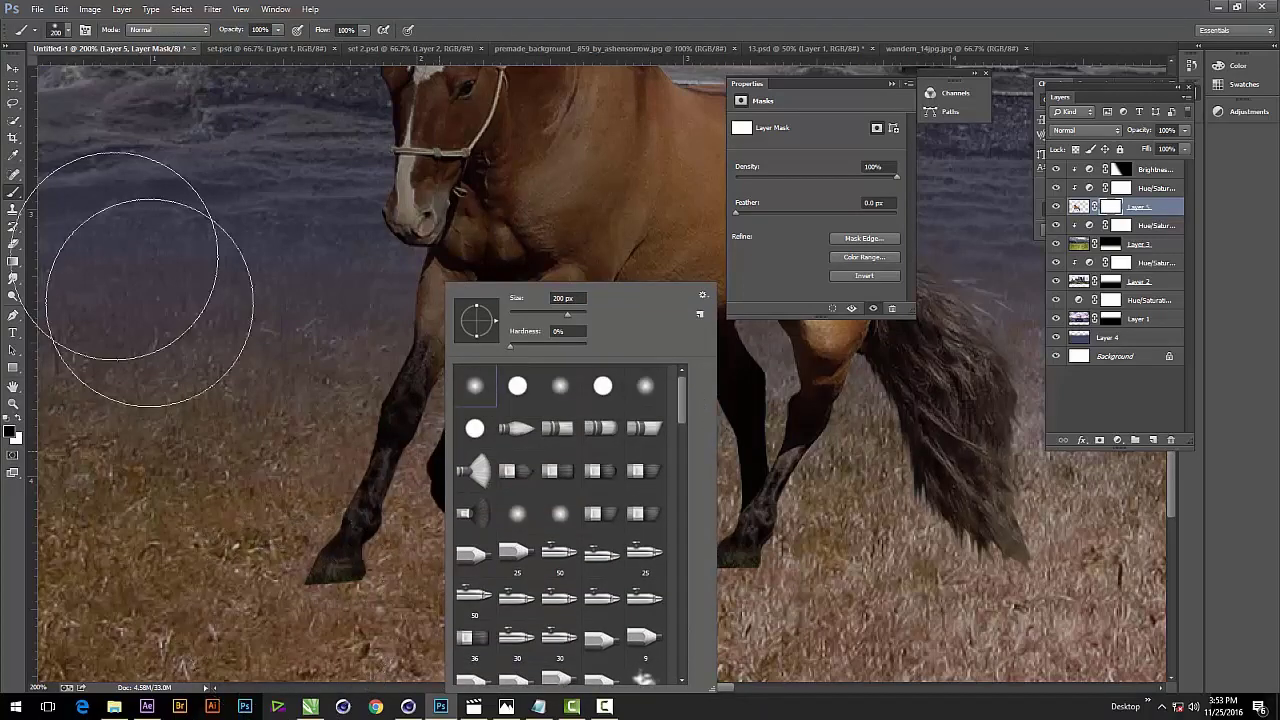
left_click_drag(551, 313, 513, 313)
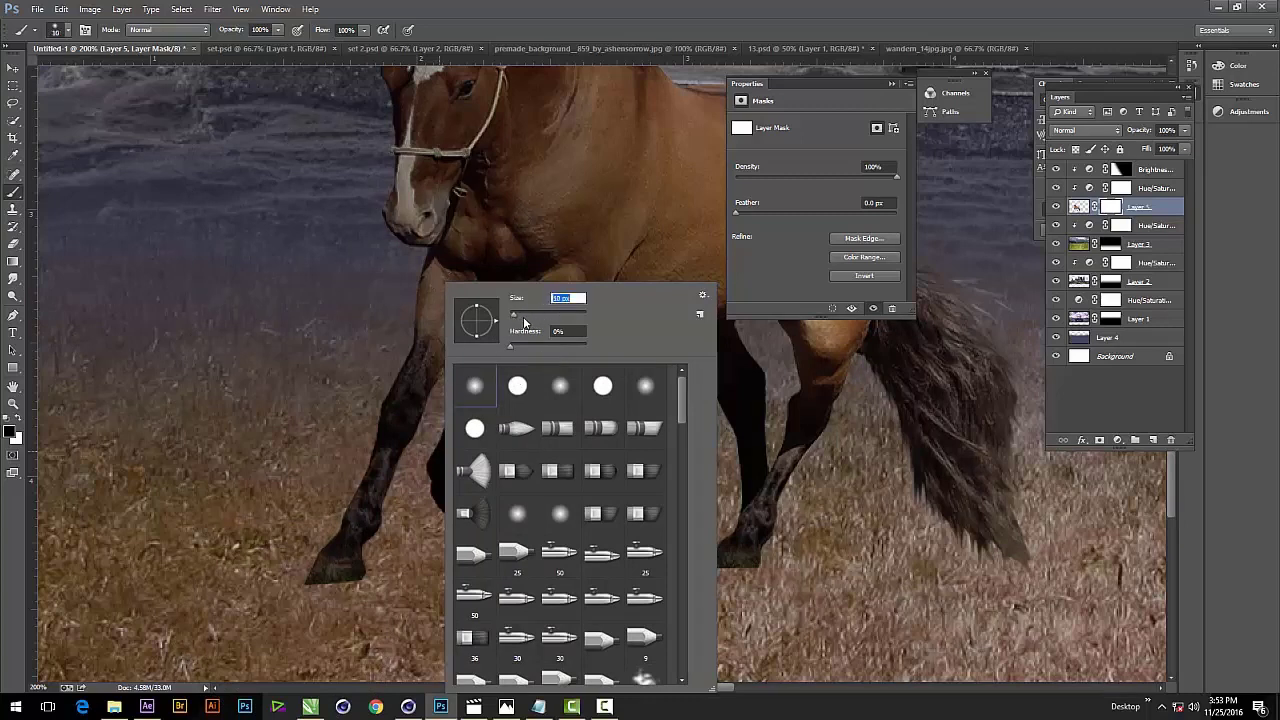
left_click(316, 610)
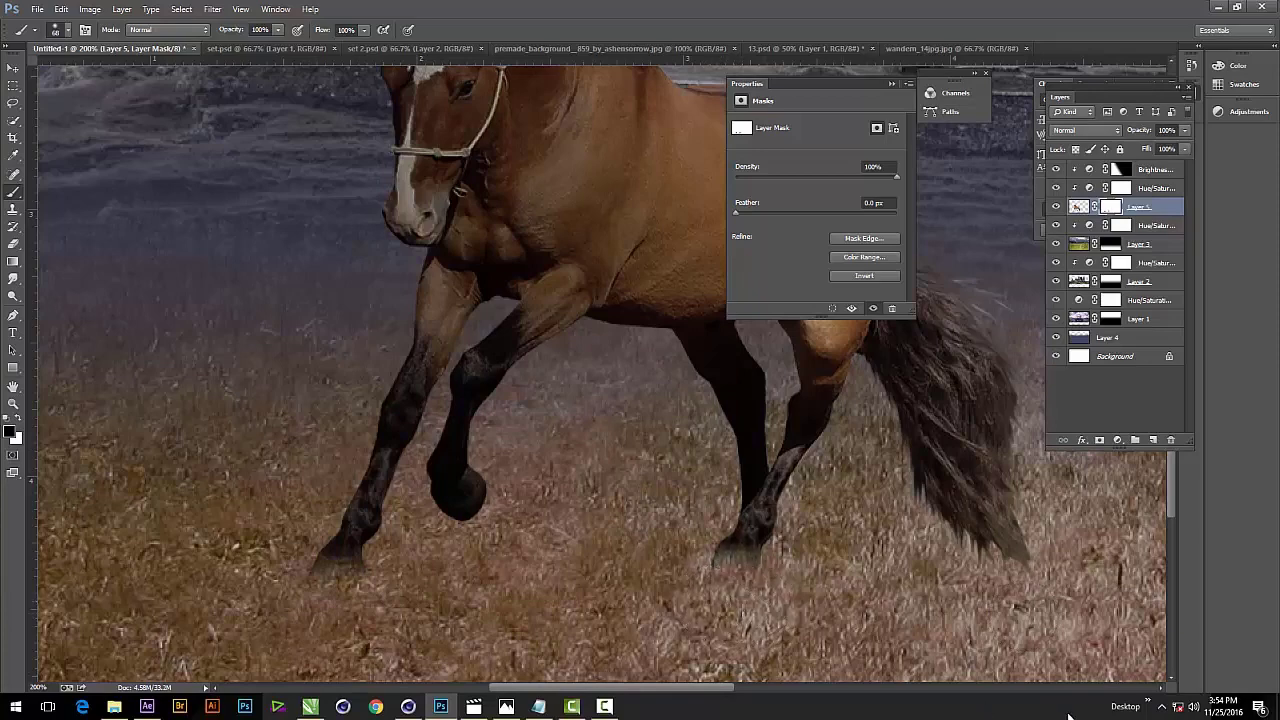
Paint on the mask at 200% to blend the rear and front hooves into the grass.
key("ctrl+minus")
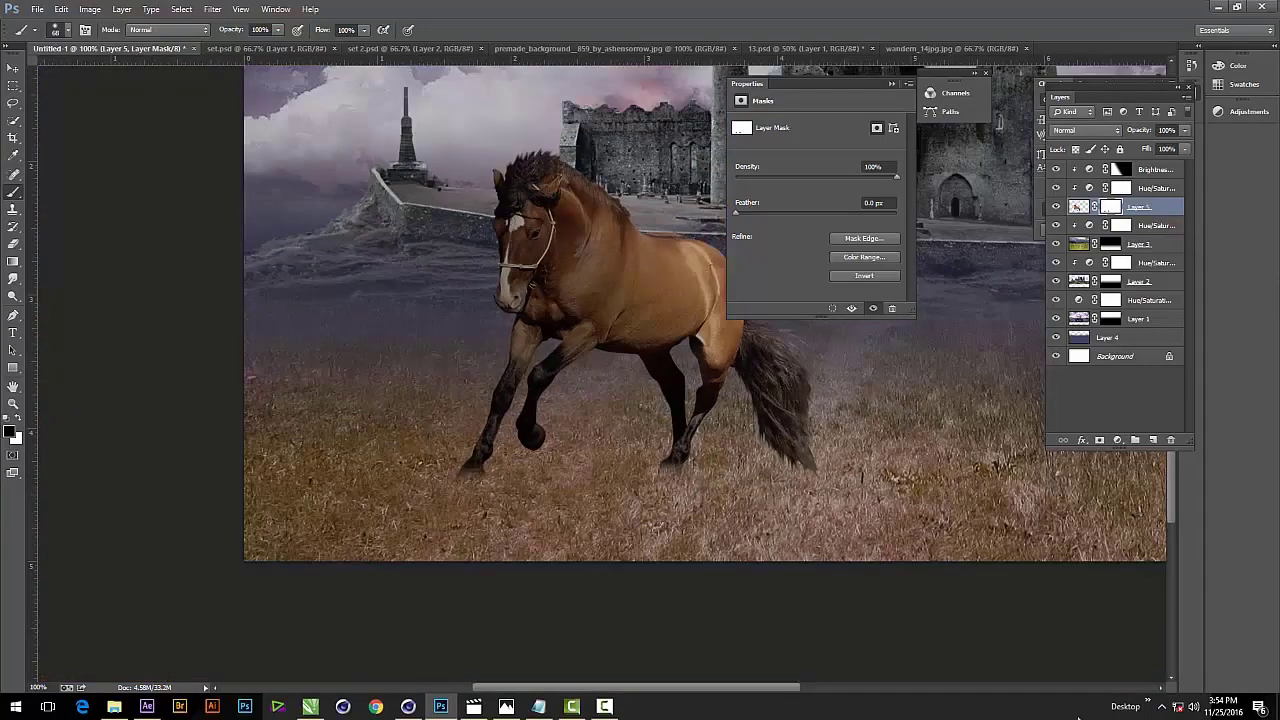
key("Tab")
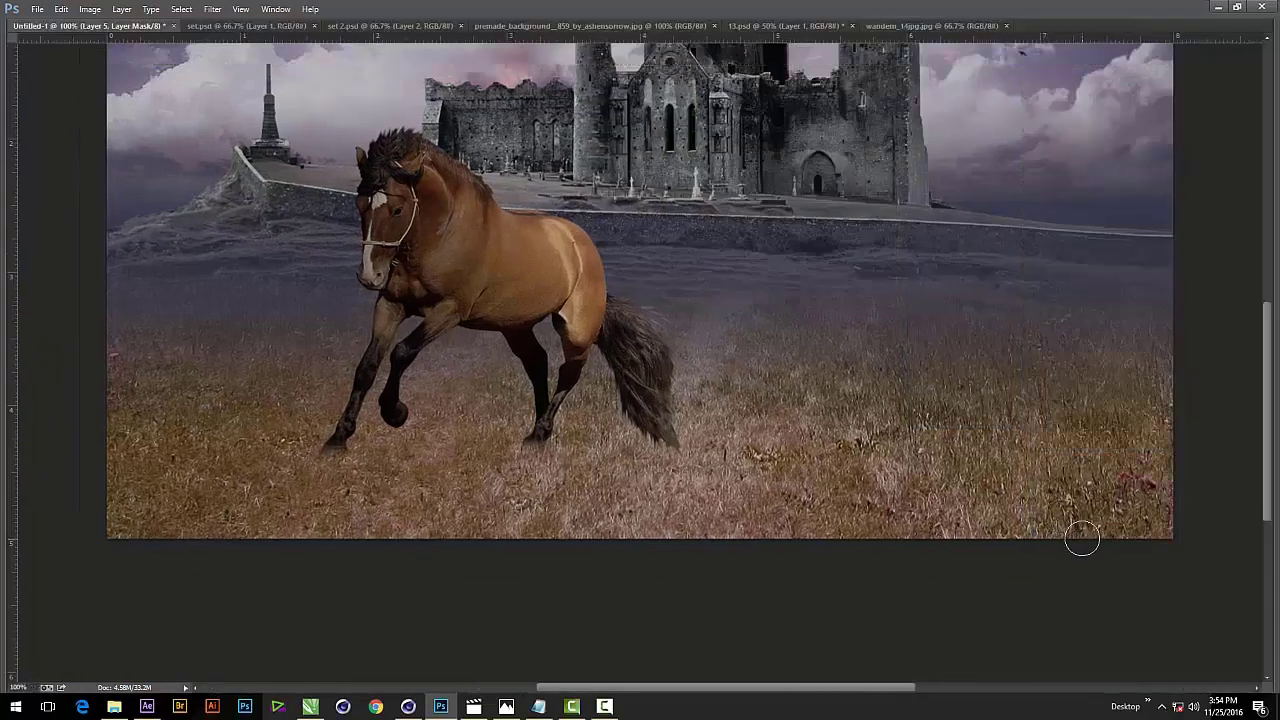
key("ctrl+plus")
left_click_drag(676, 388, 995, 295)
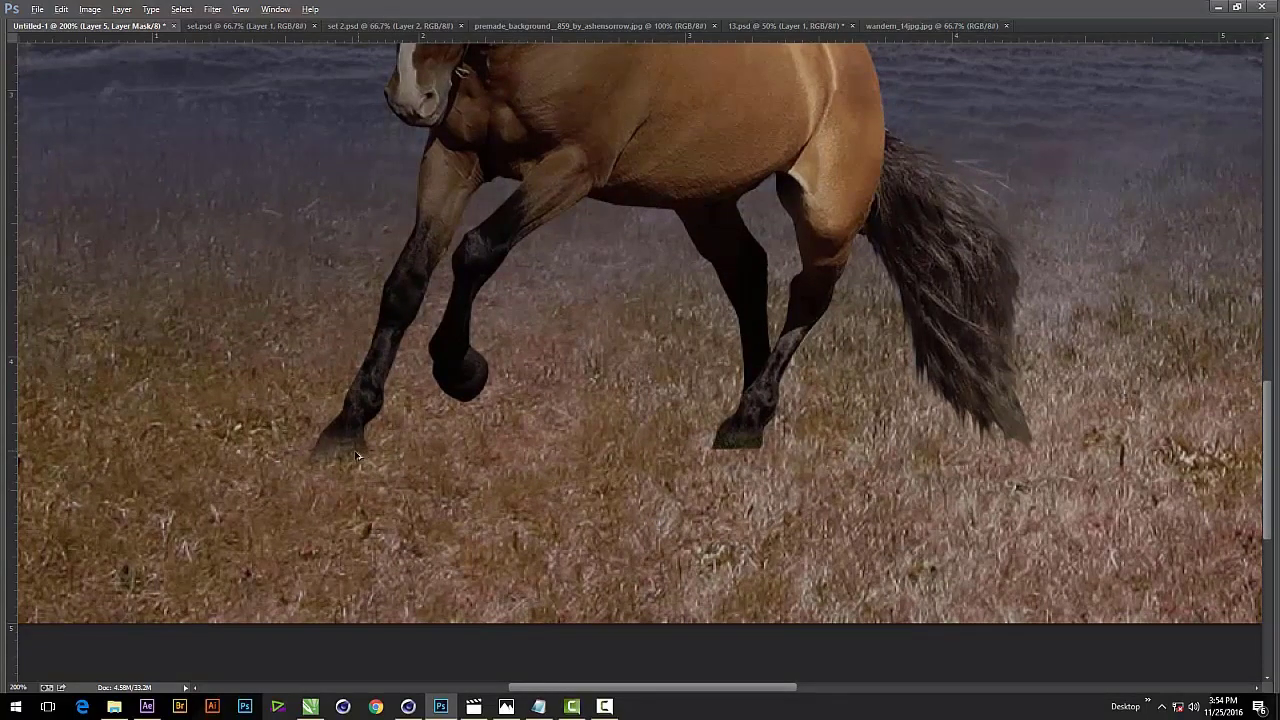
left_click_drag(353, 474, 309, 480)
key("bracketleft")
left_click_drag(765, 457, 711, 455)
key("ctrl+minus")
key("ctrl+minus")
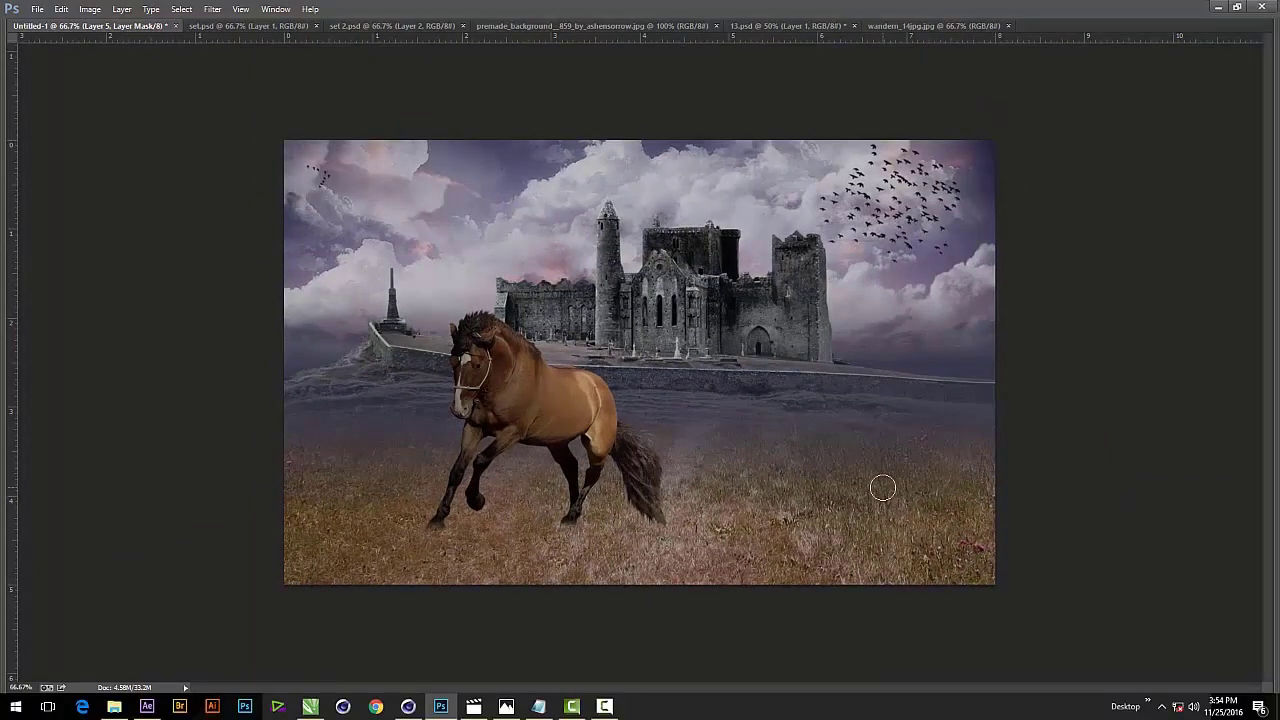
key("Tab")
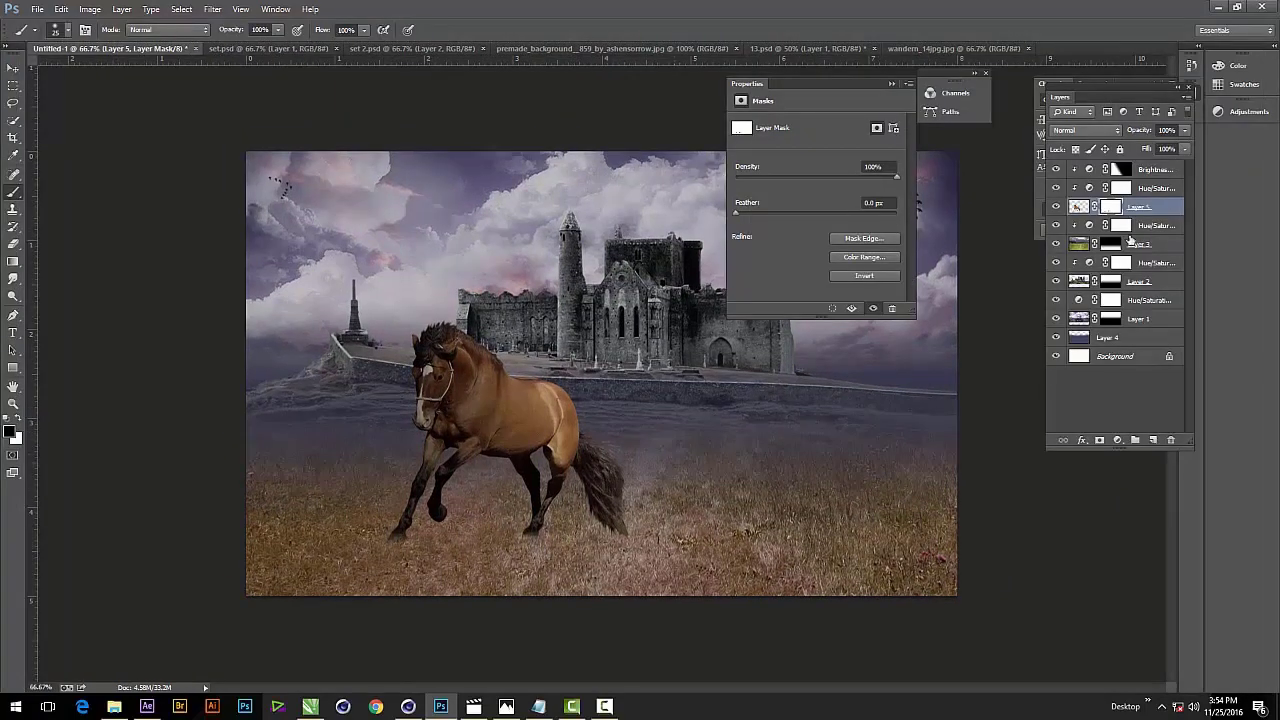
Load the horse's outline as a selection and add a new layer above Hue/Saturation.
left_click(1080, 210)
left_click(1078, 210, "ctrl")
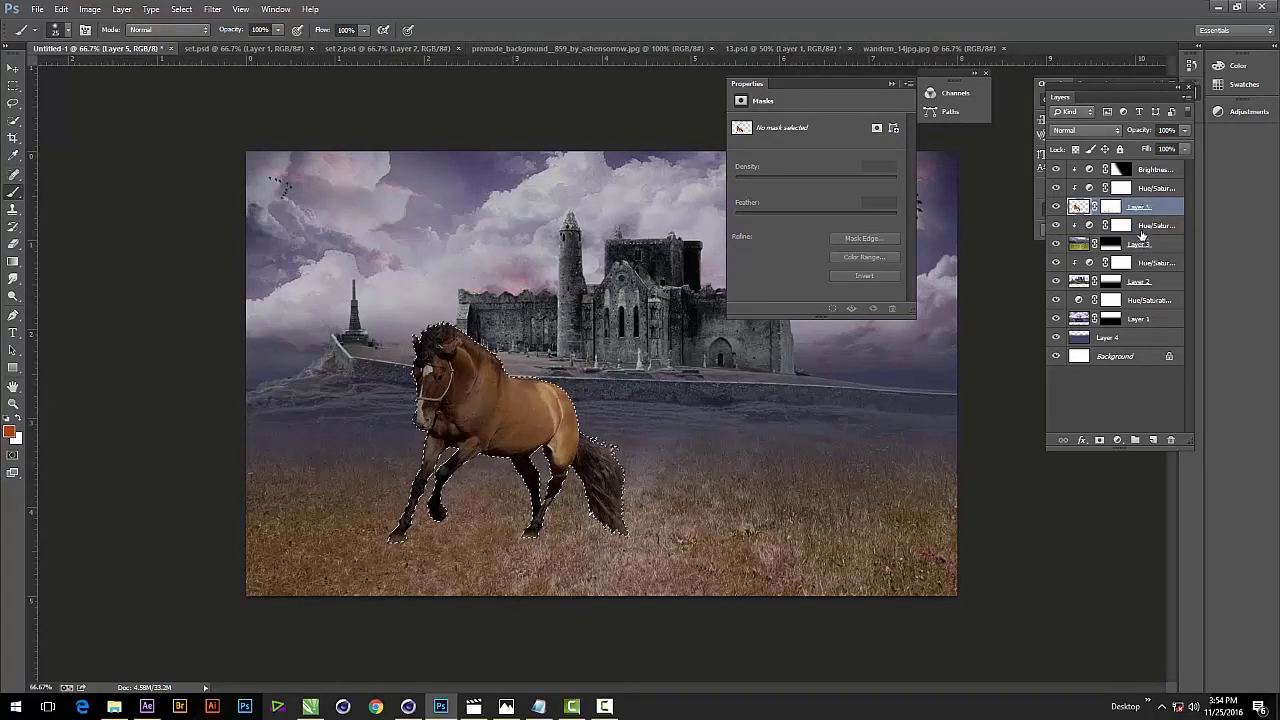
left_click(1140, 245)
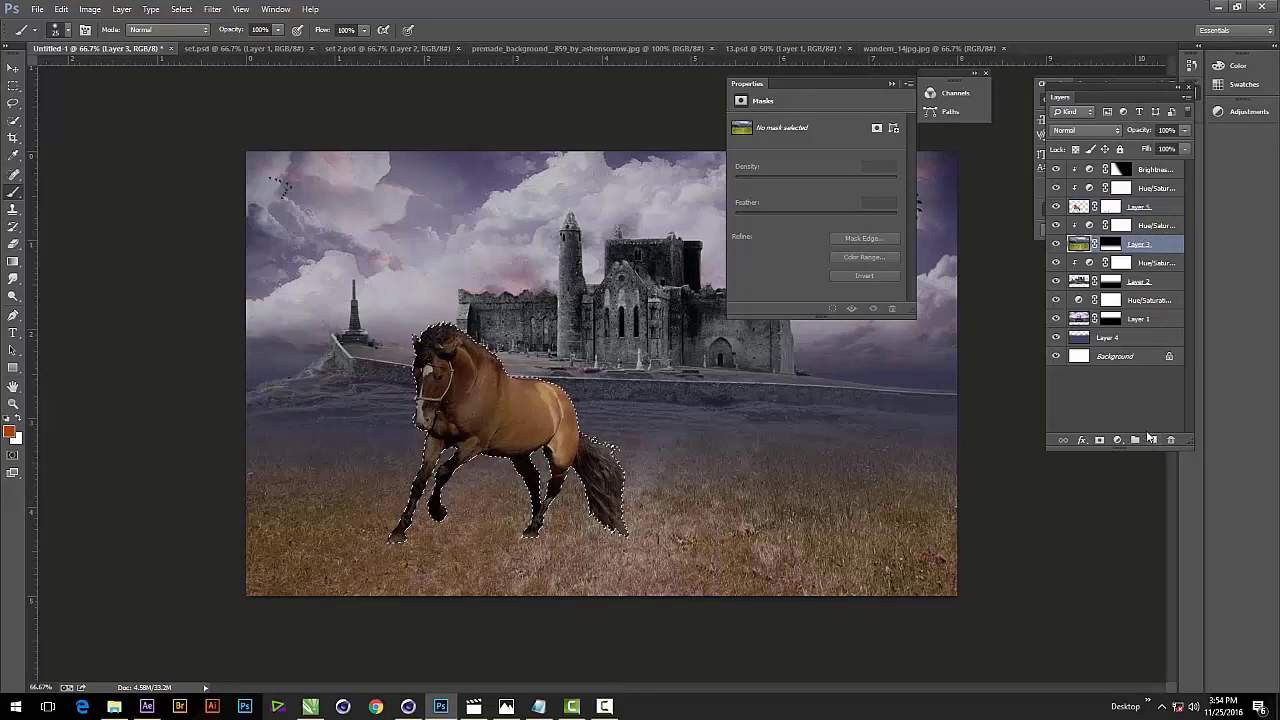
left_click(1138, 226)
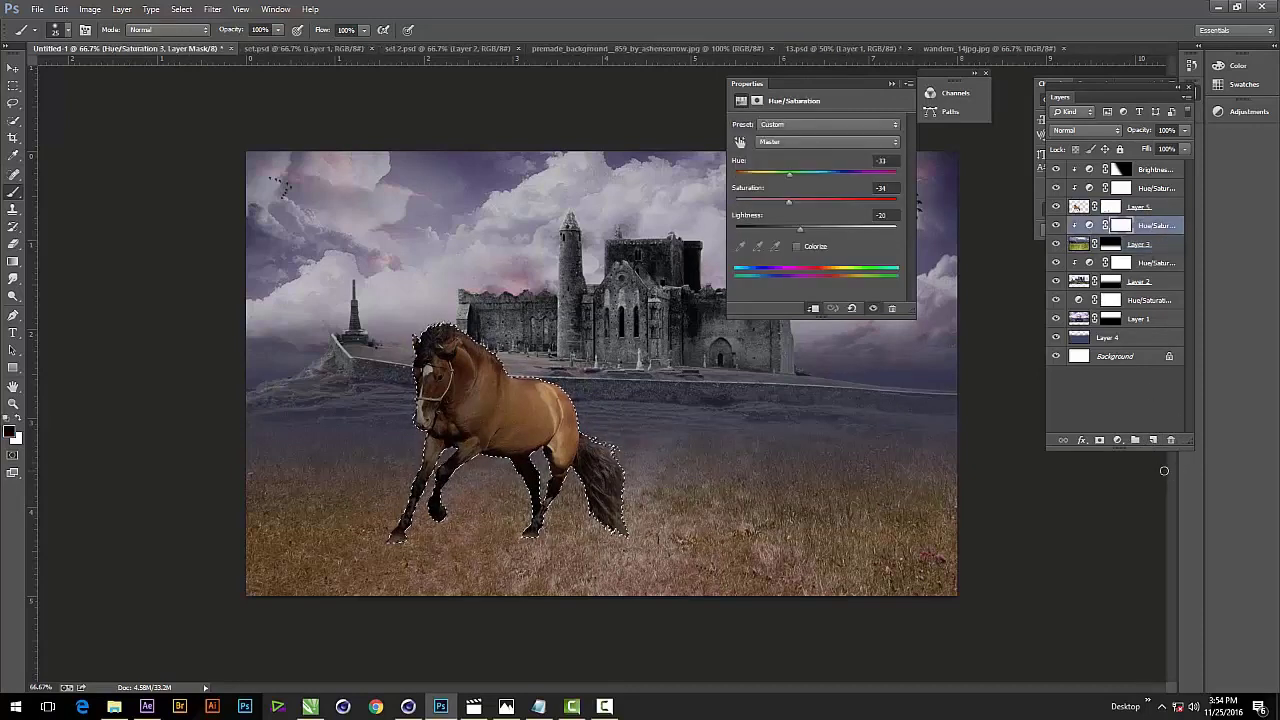
left_click(1153, 440)
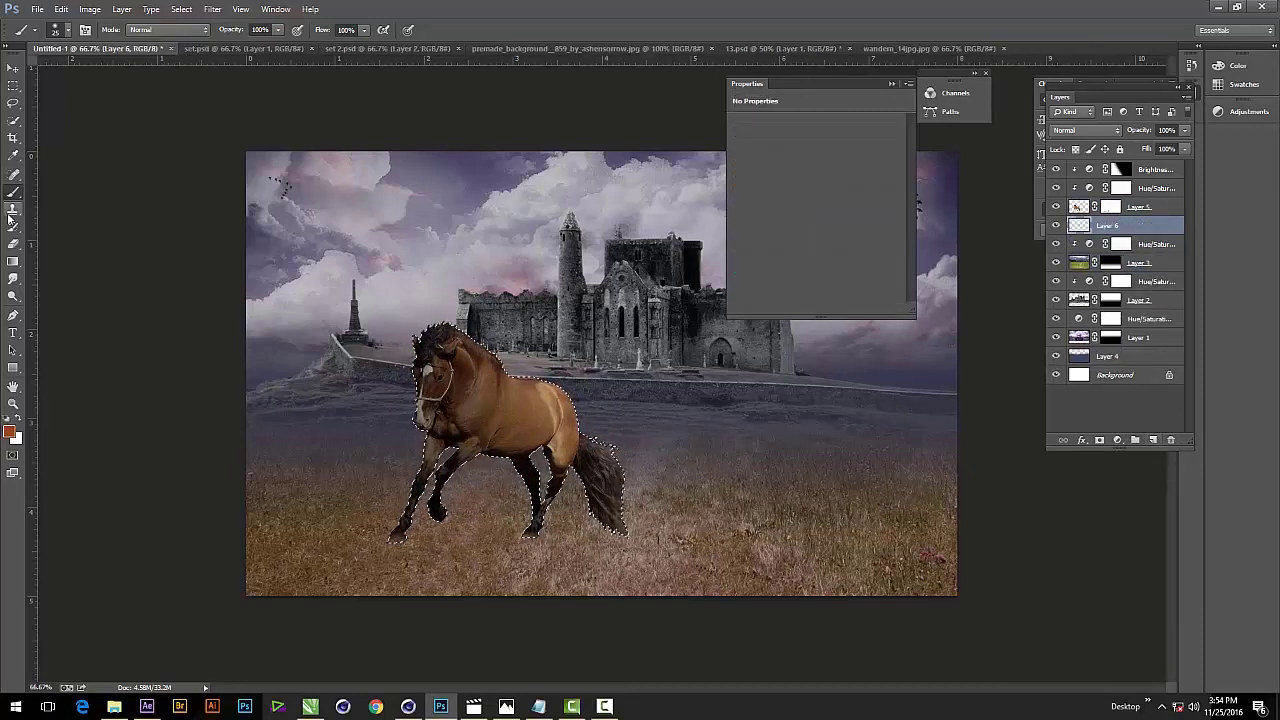
Fill the horse selection with black using the Paint Bucket, then deselect.
right_click(13, 261)
left_click(50, 271)
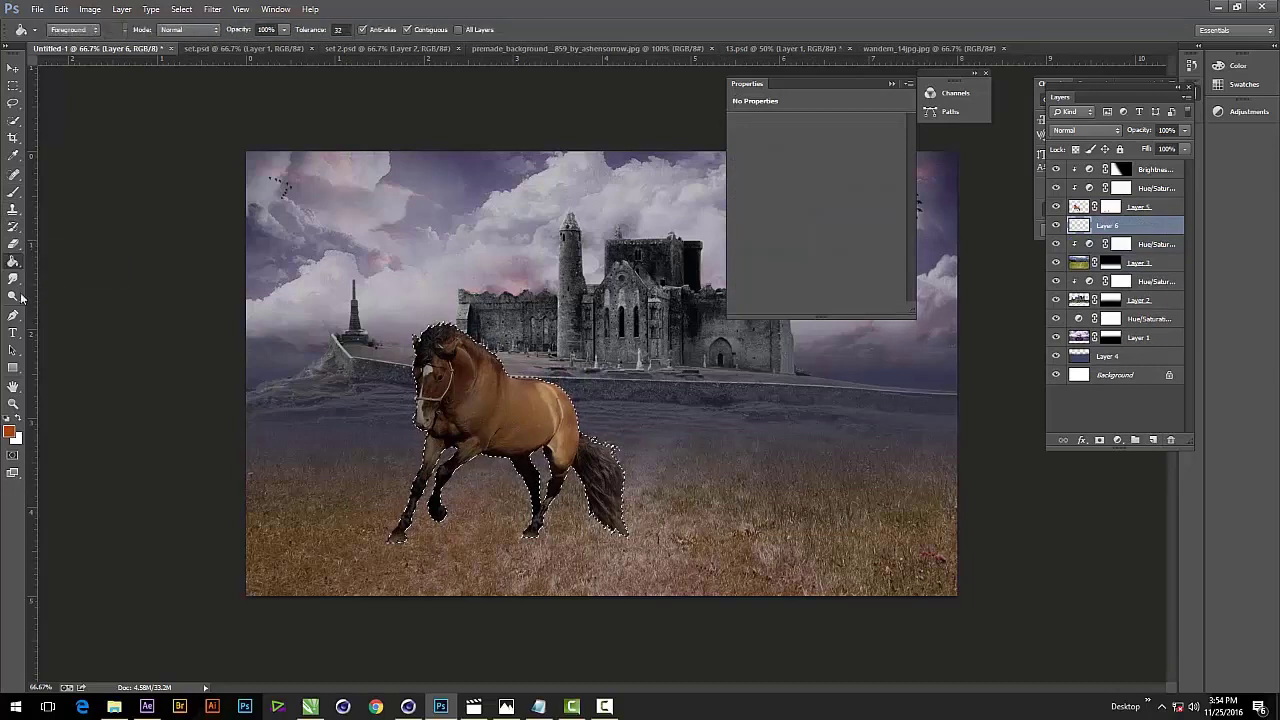
key("d")
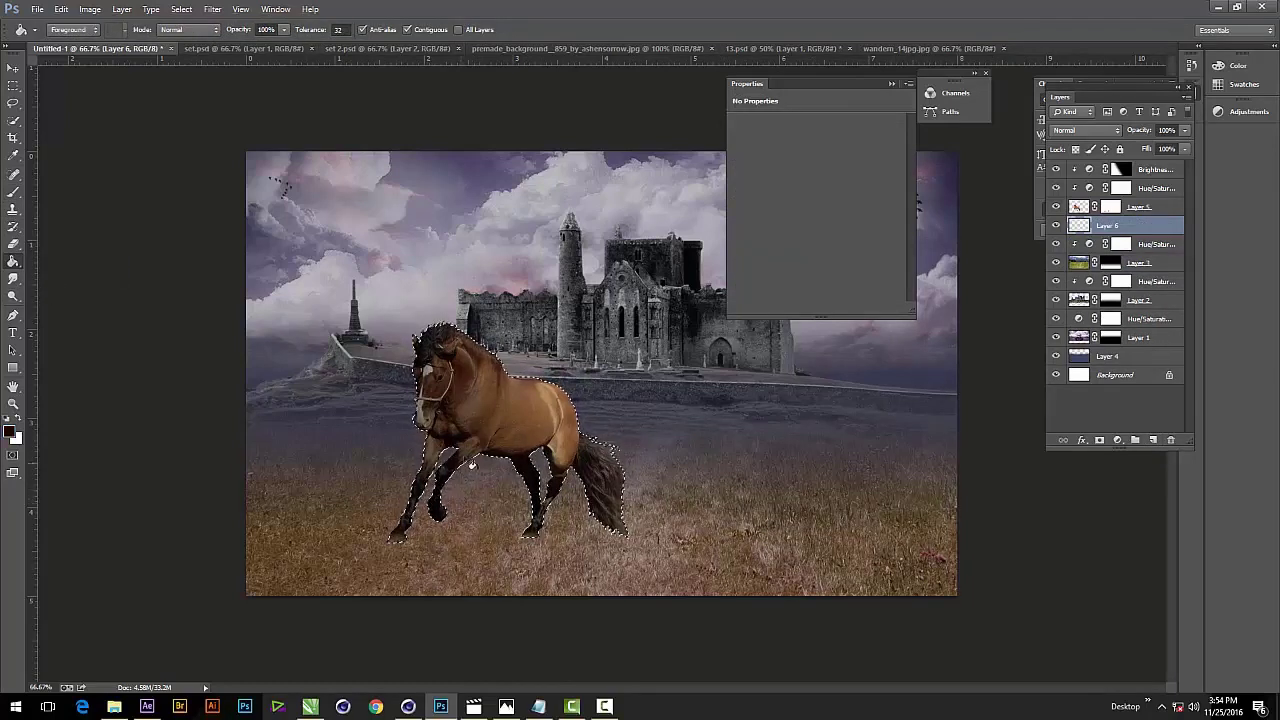
left_click(480, 470)
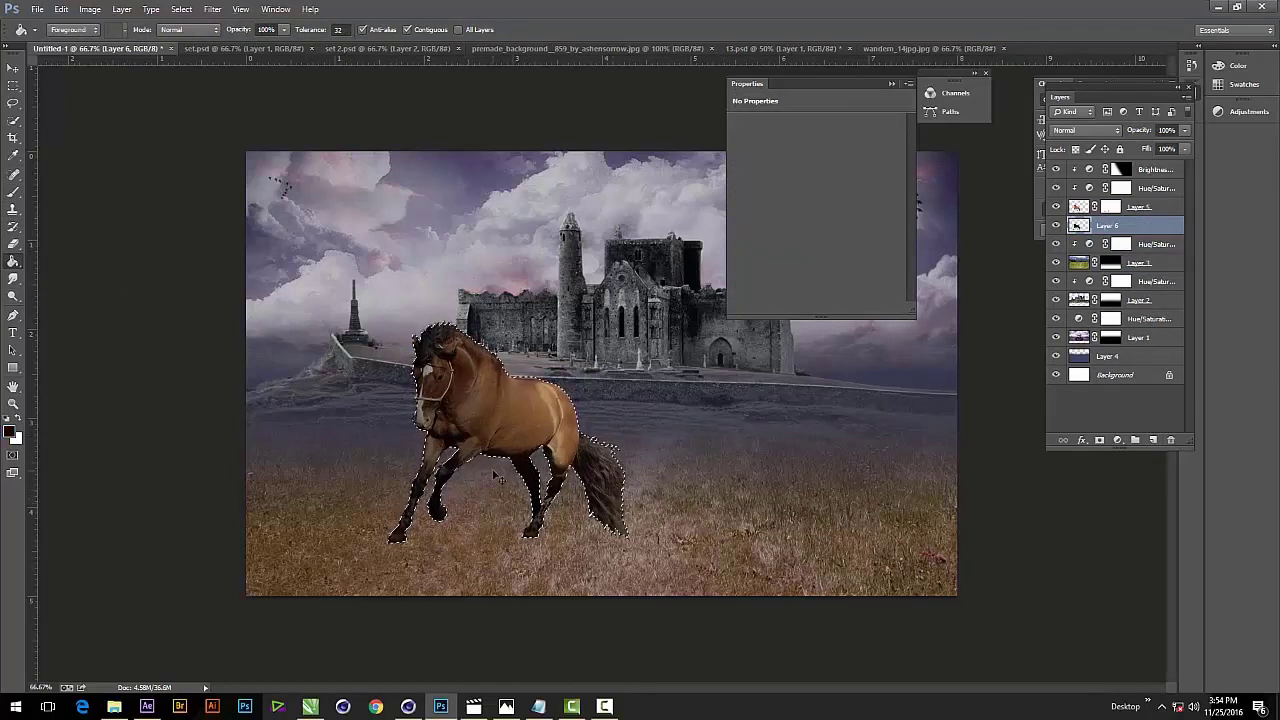
key("ctrl+d")
key("Tab")
key("ctrl+plus")
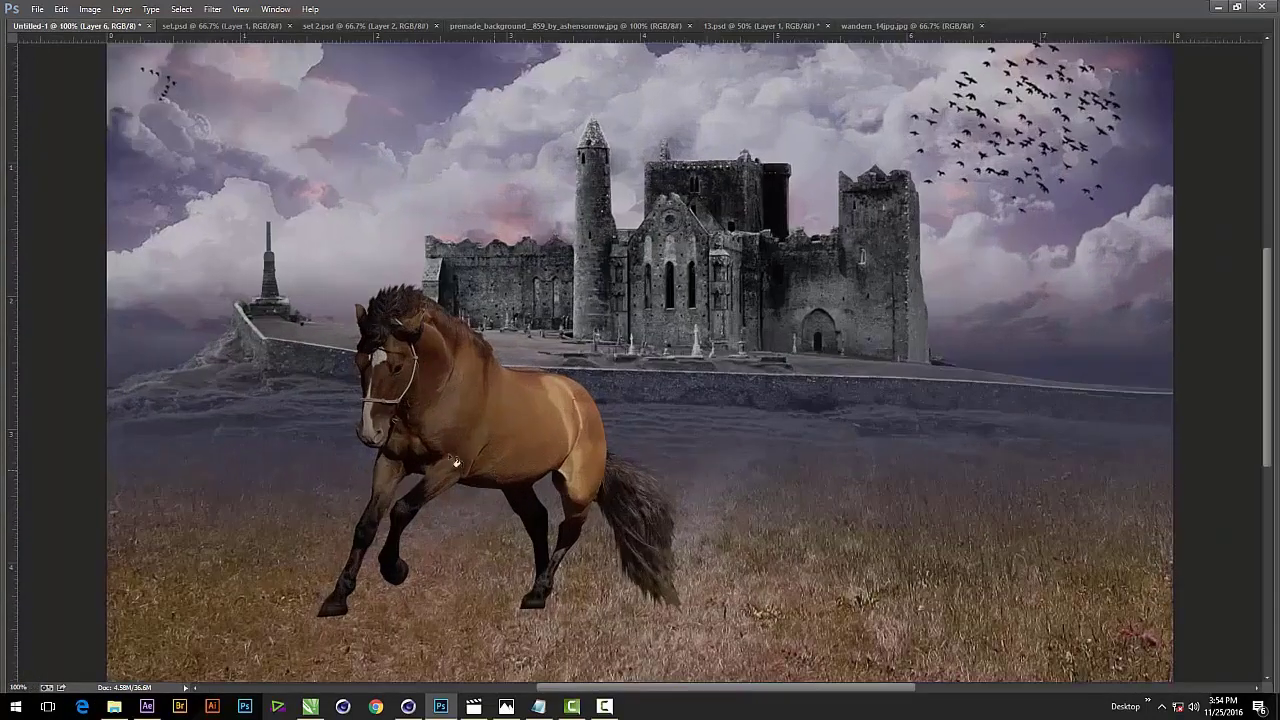
Distort the black silhouette so it lies flat across the grass beside the horse.
left_click_drag(455, 462, 549, 398)
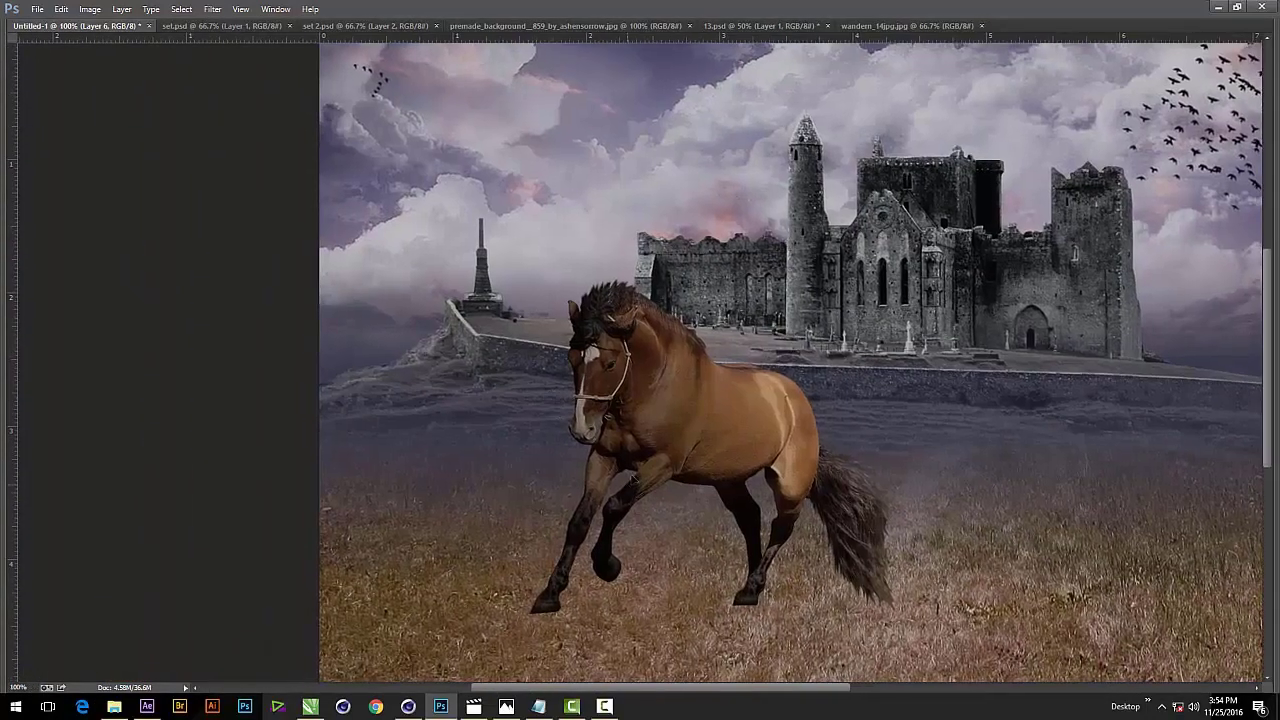
key("ctrl+t")
right_click(690, 378)
left_click(745, 453)
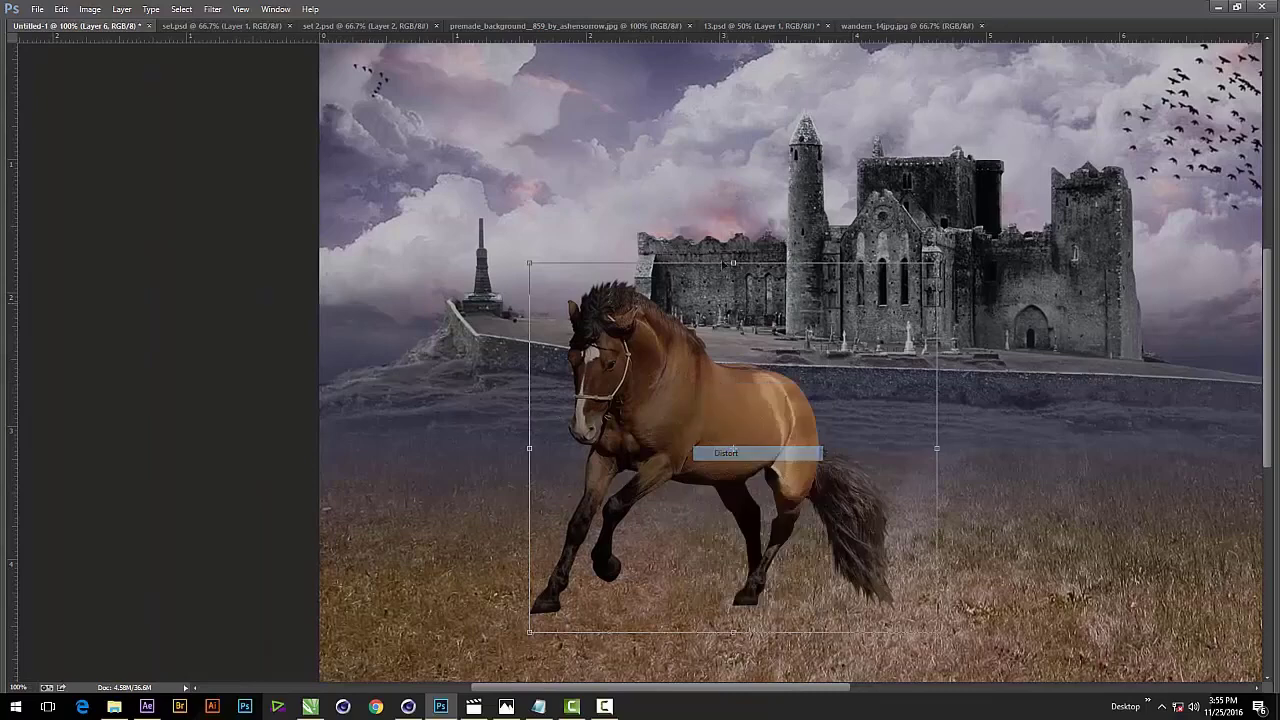
mouse_move(733, 264)
left_mouse_down()
mouse_move(446, 437)
mouse_move(404, 489)
mouse_move(418, 481)
mouse_move(455, 503)
left_mouse_up()
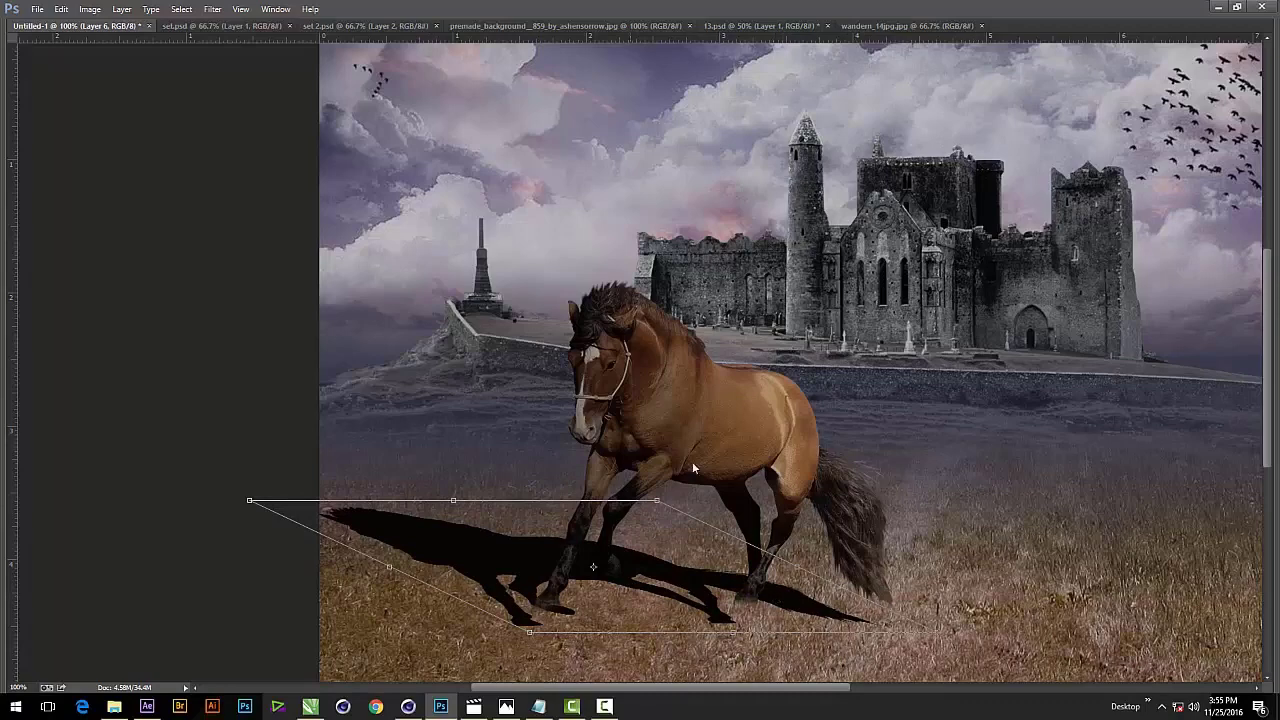
key("ctrl+minus")
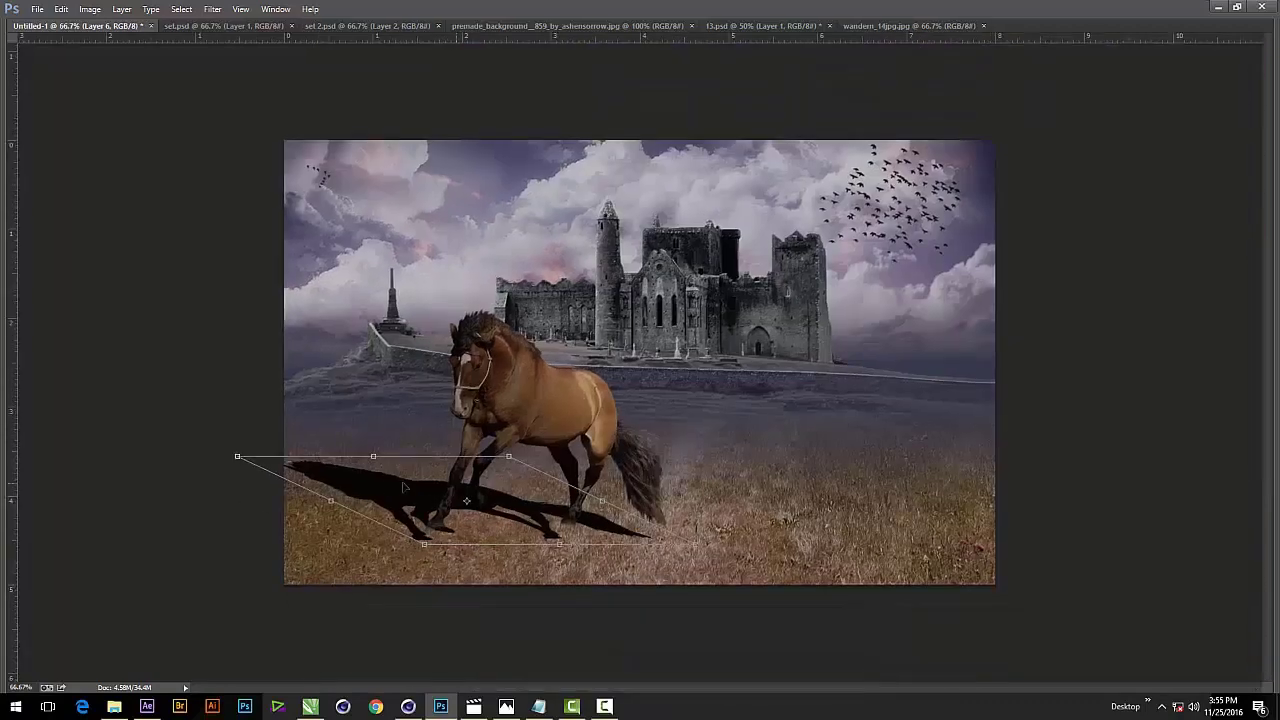
left_click_drag(238, 459, 248, 491)
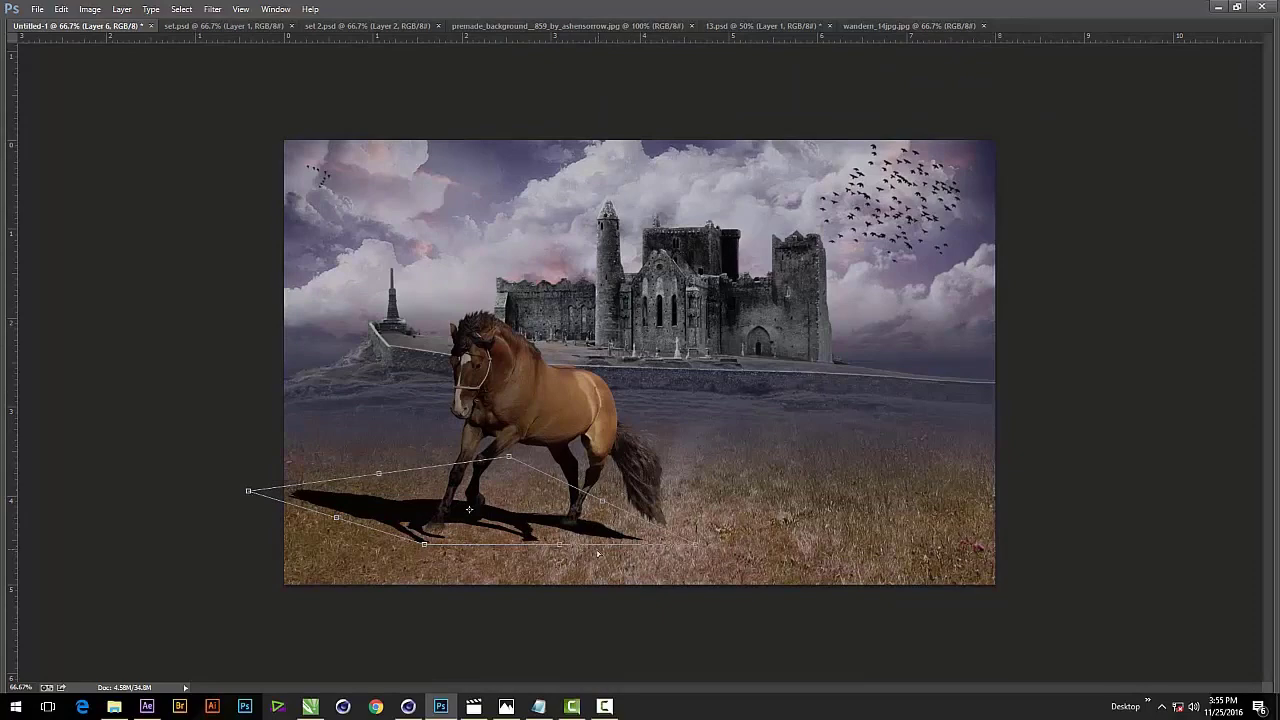
left_click_drag(560, 546, 596, 528)
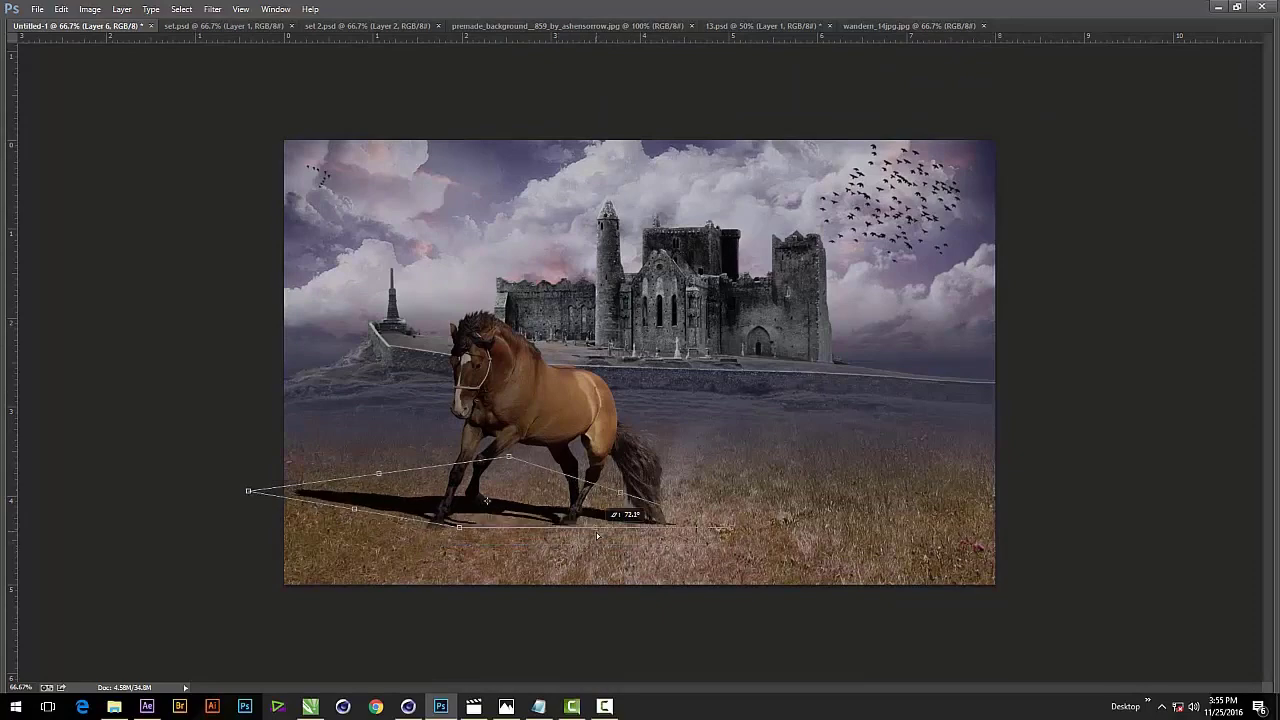
key("ctrl+plus")
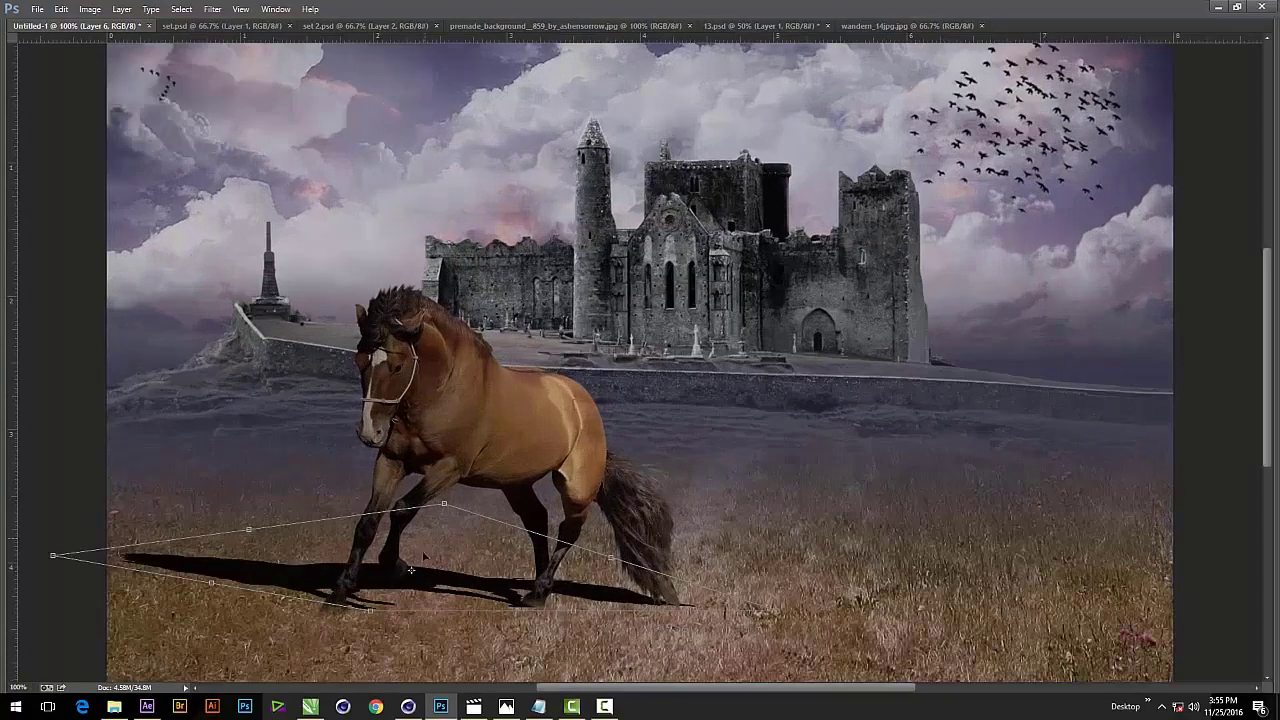
left_click_drag(443, 534, 562, 435)
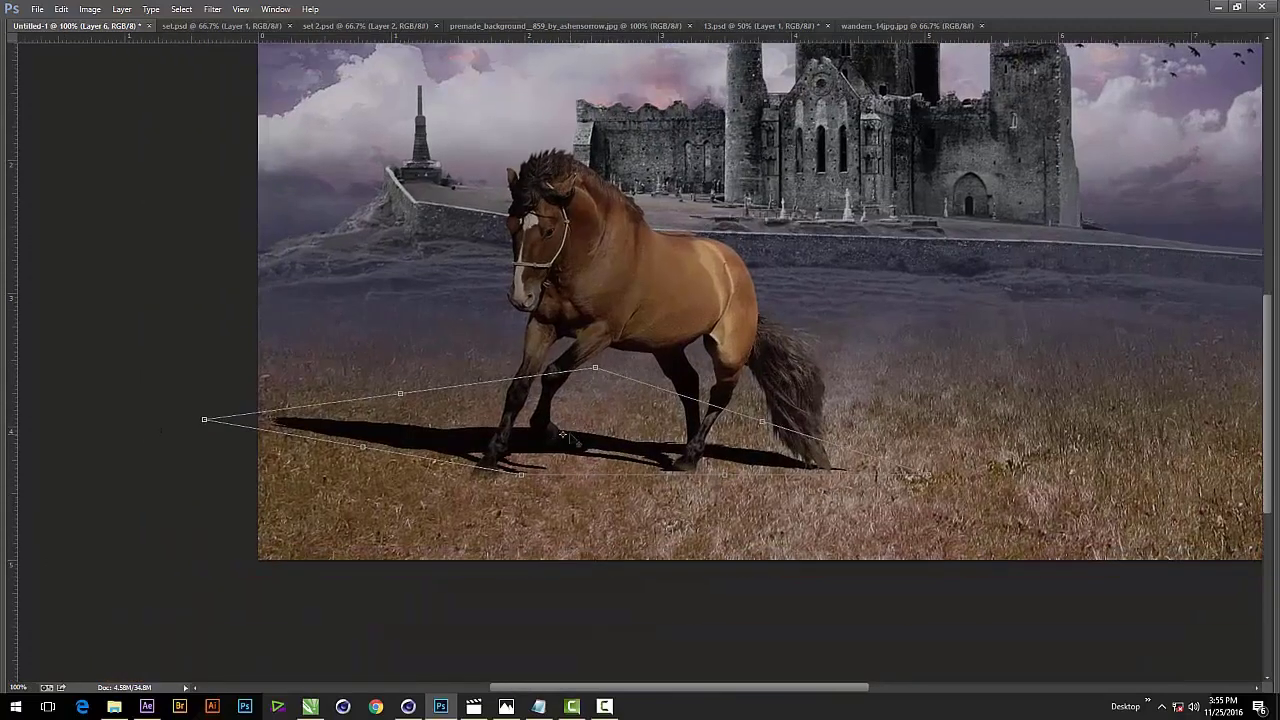
Warp the shadow so its edges tuck under the front and hind hooves.
right_click(563, 436)
left_click(614, 538)
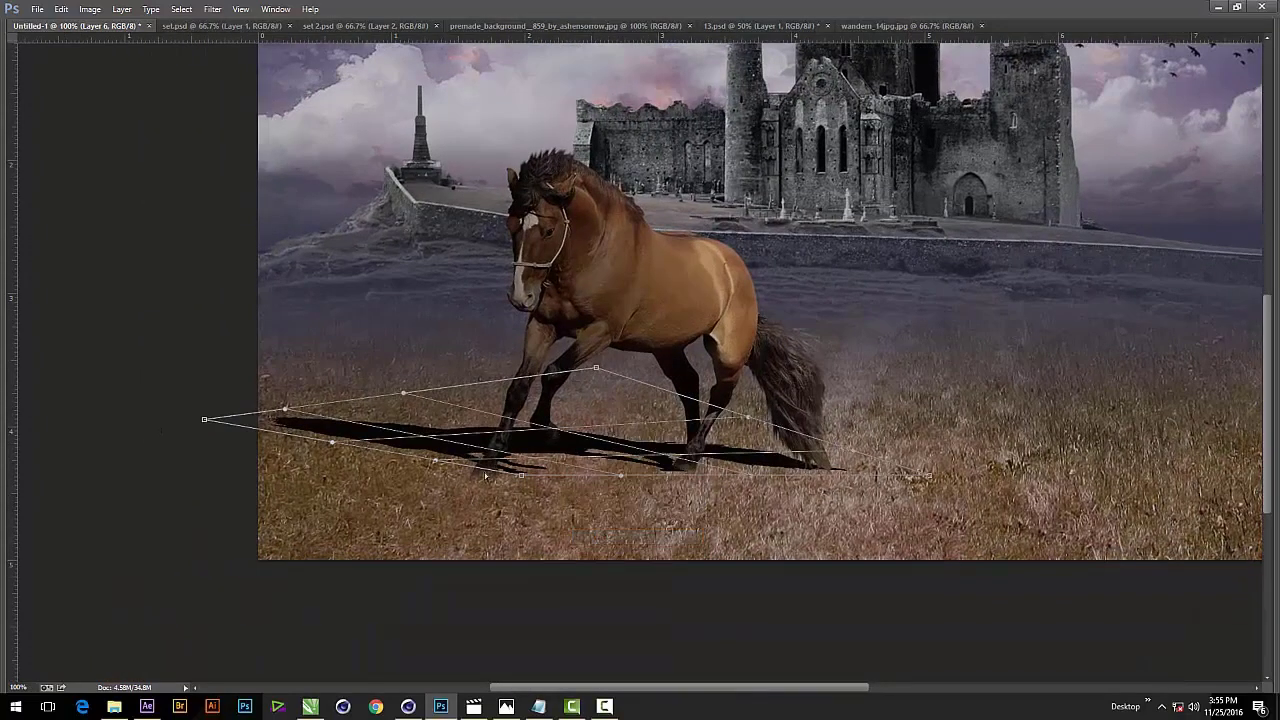
mouse_move(521, 475)
left_mouse_down()
mouse_move(478, 484)
mouse_move(538, 470)
mouse_move(478, 485)
left_mouse_up()
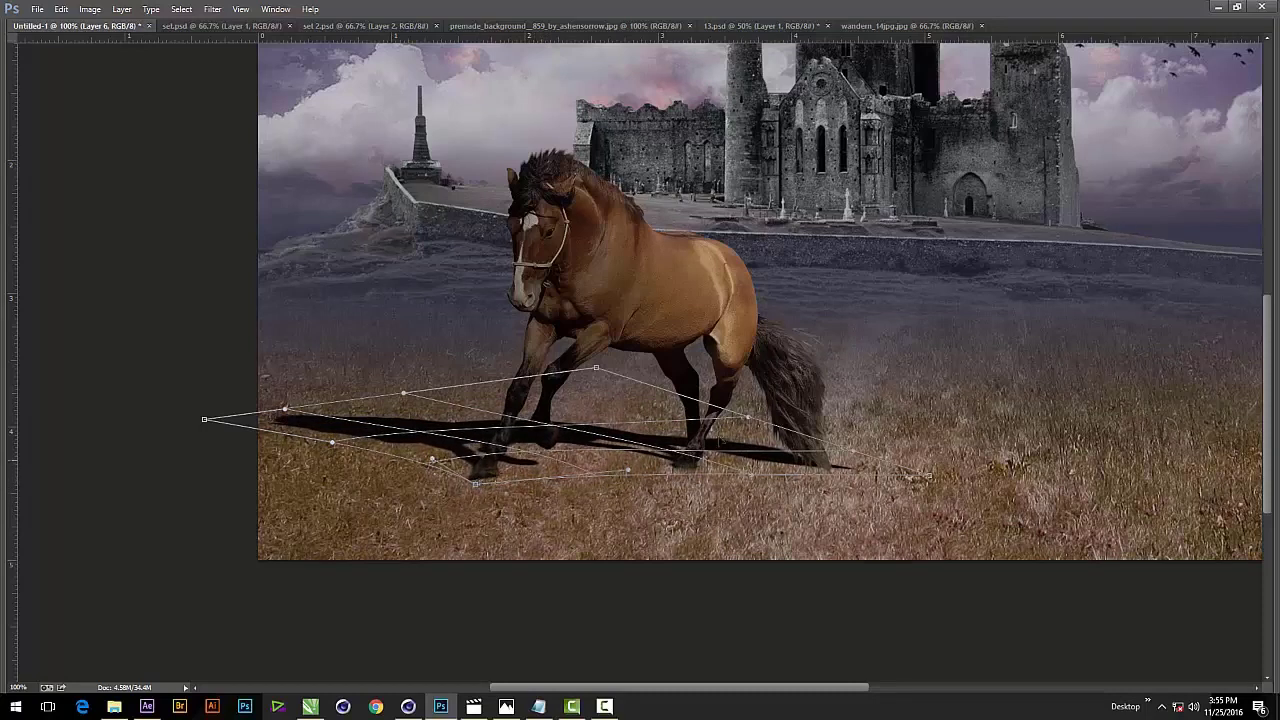
left_click_drag(688, 480, 692, 473)
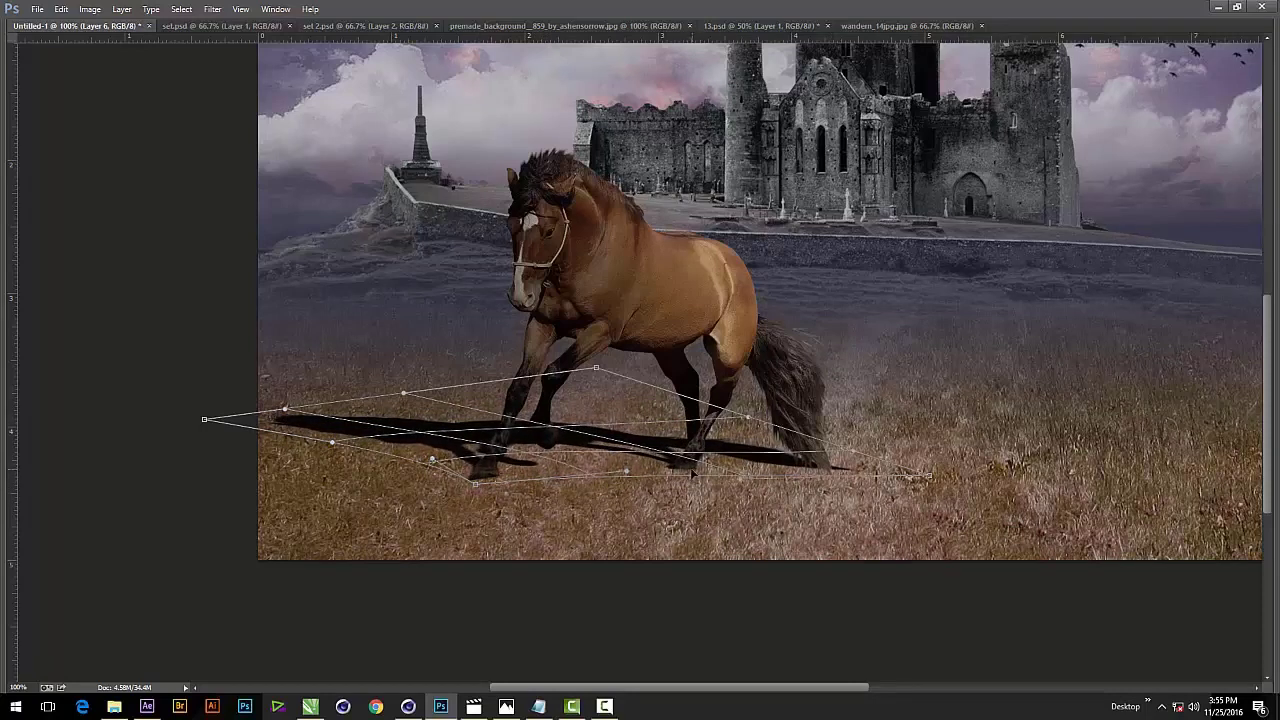
mouse_move(928, 477)
left_mouse_down()
mouse_move(815, 470)
mouse_move(813, 453)
left_mouse_up()
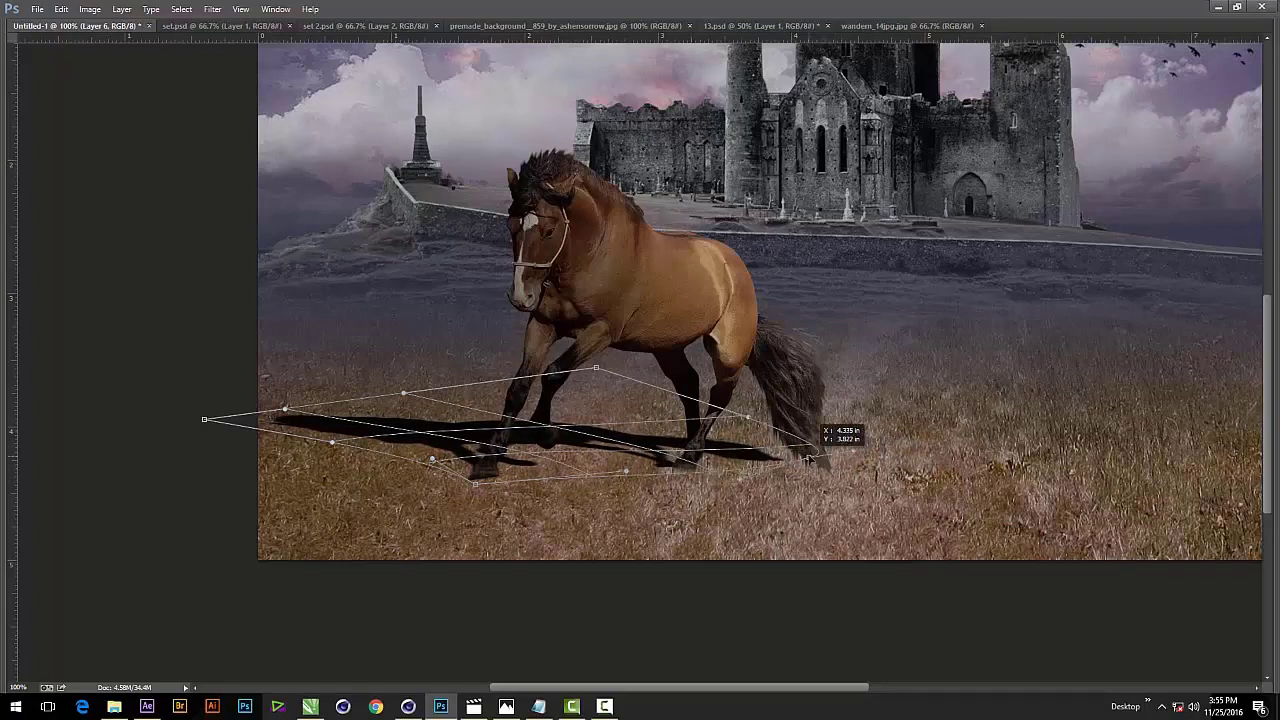
left_click_drag(682, 476, 686, 472)
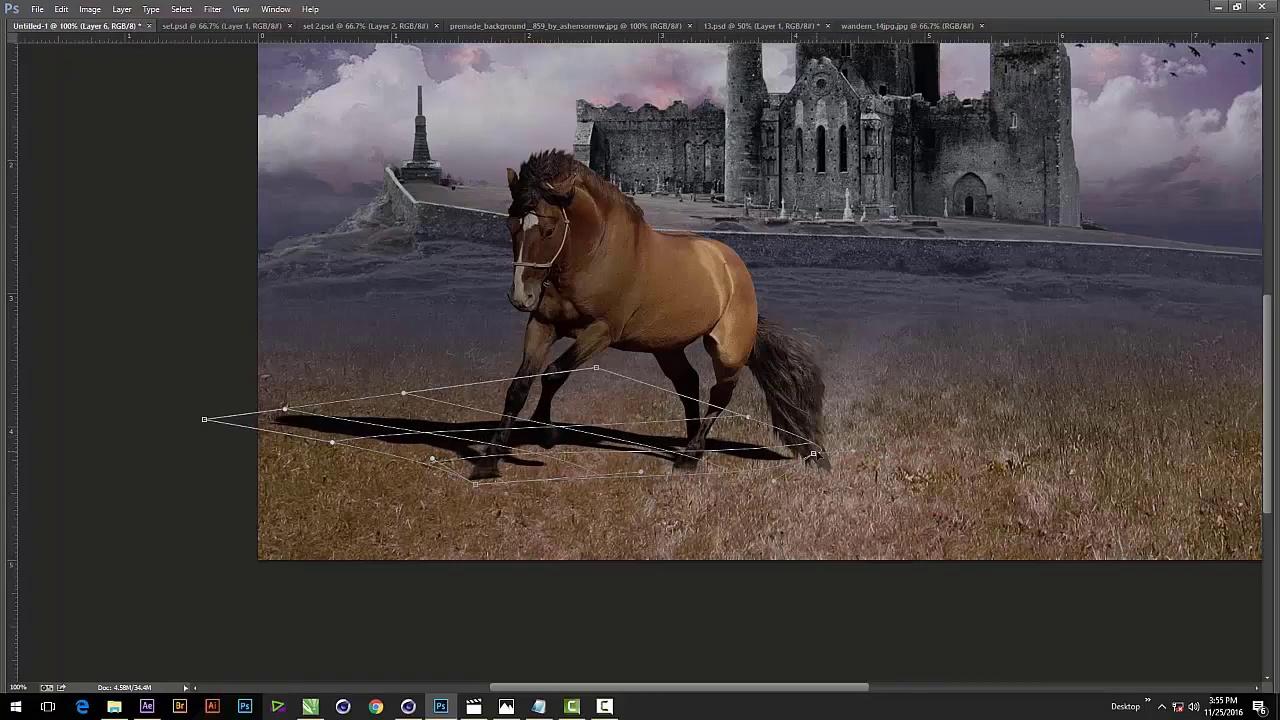
left_click_drag(814, 455, 796, 462)
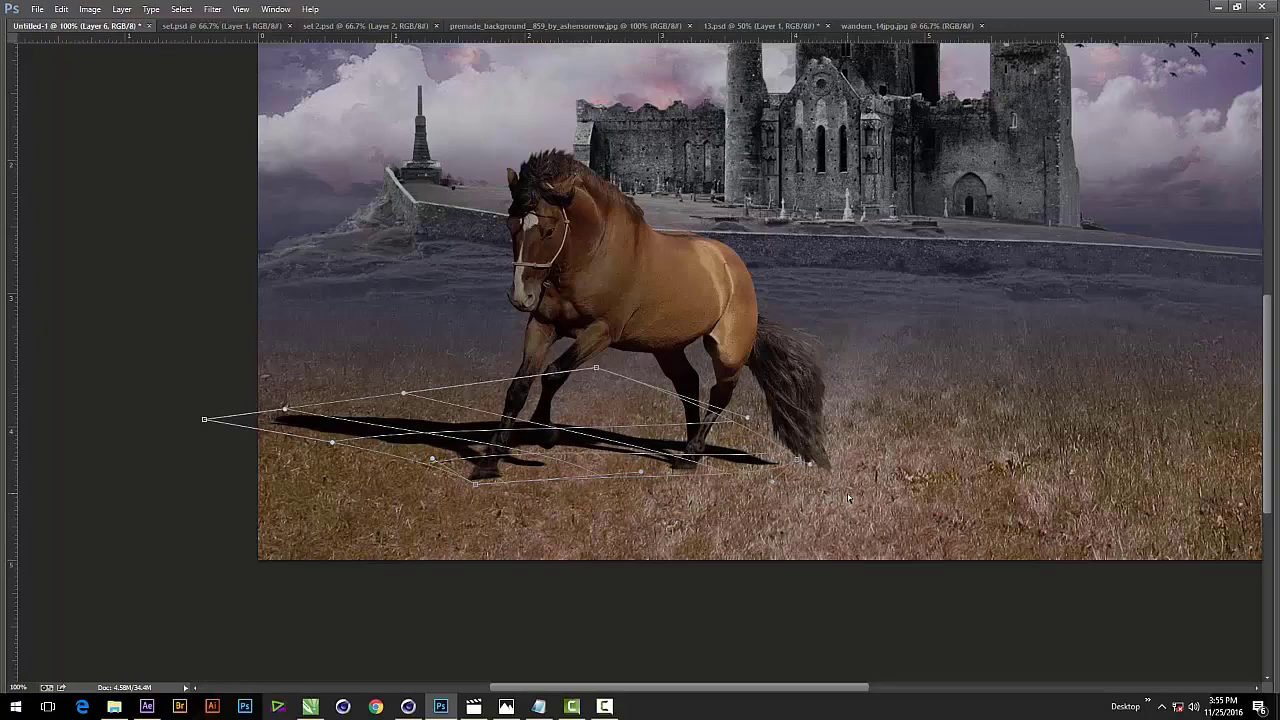
Commit the shadow warp, inspect it zoomed out and in, and restore the panels.
key("Return")
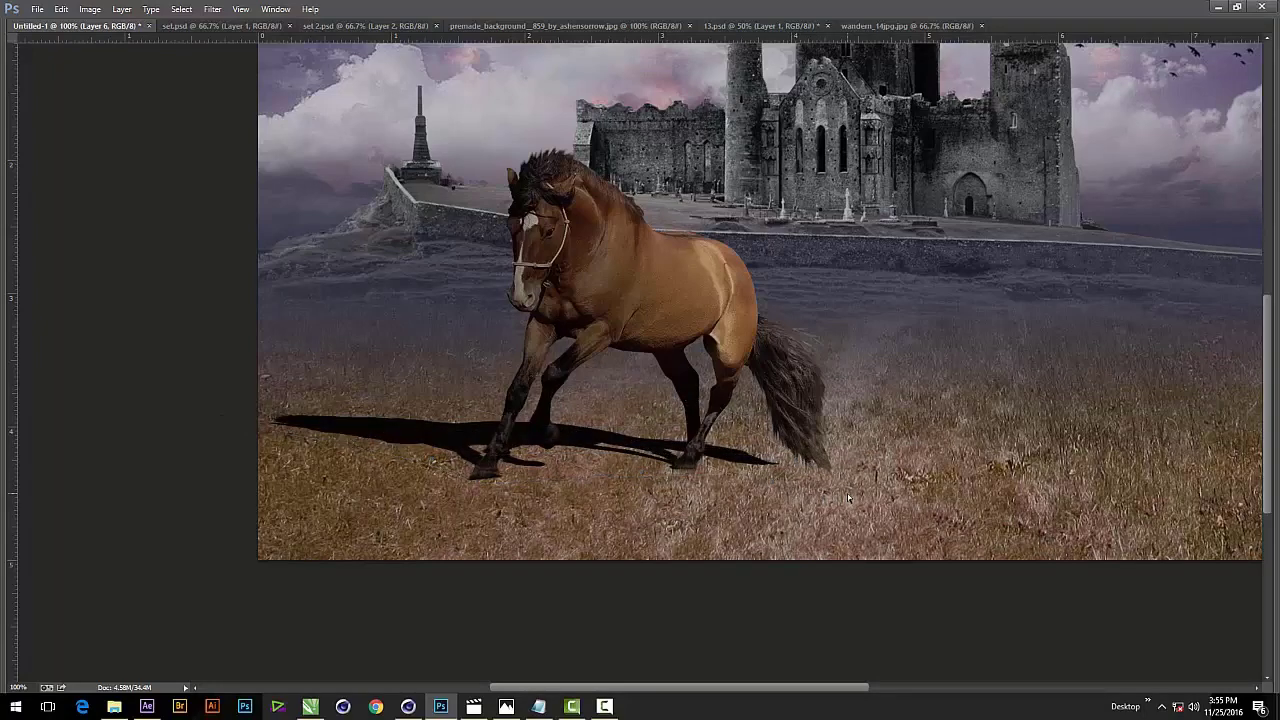
key("ctrl+minus")
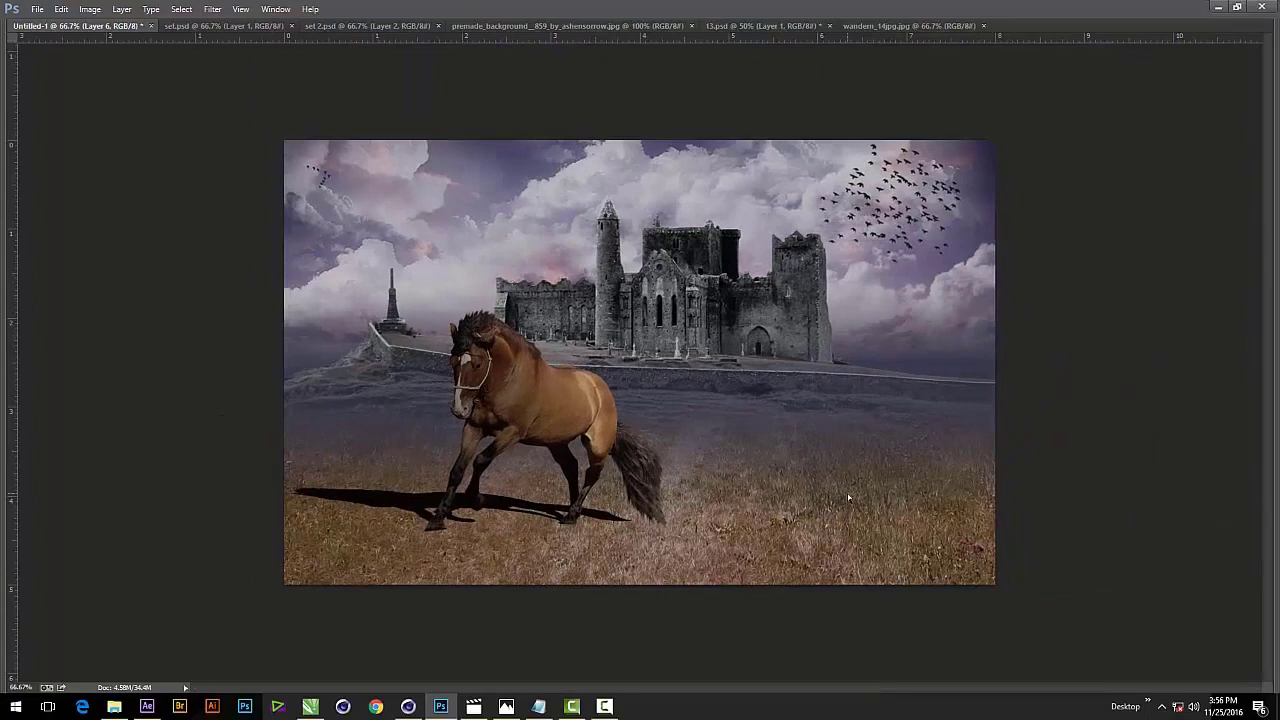
key("ctrl+plus")
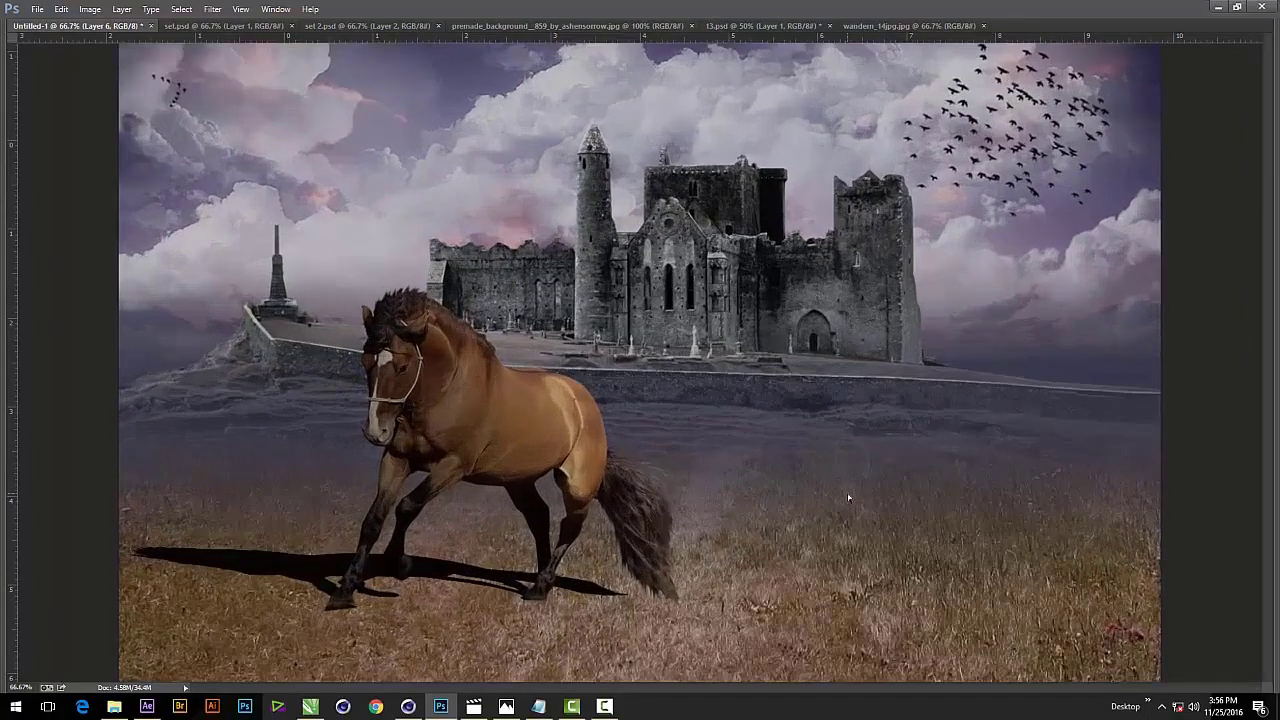
left_click_drag(541, 534, 695, 410)
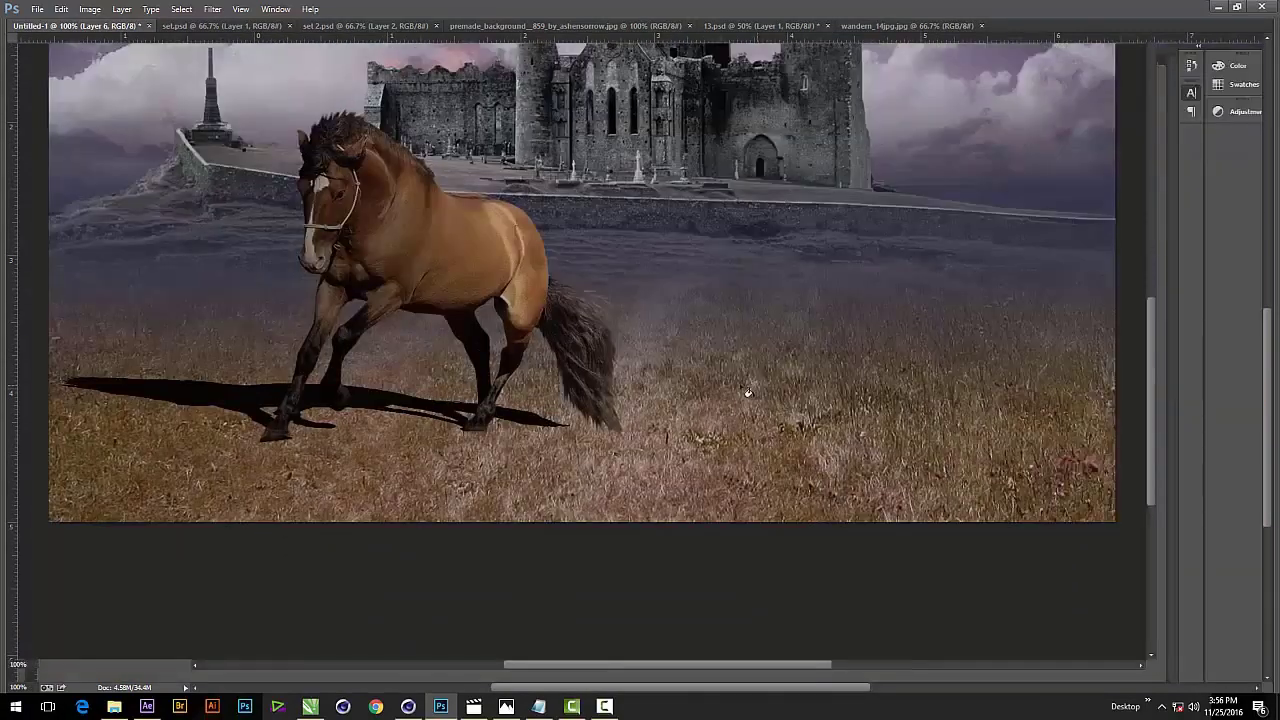
key("Tab")
left_click_drag(414, 451, 575, 497)
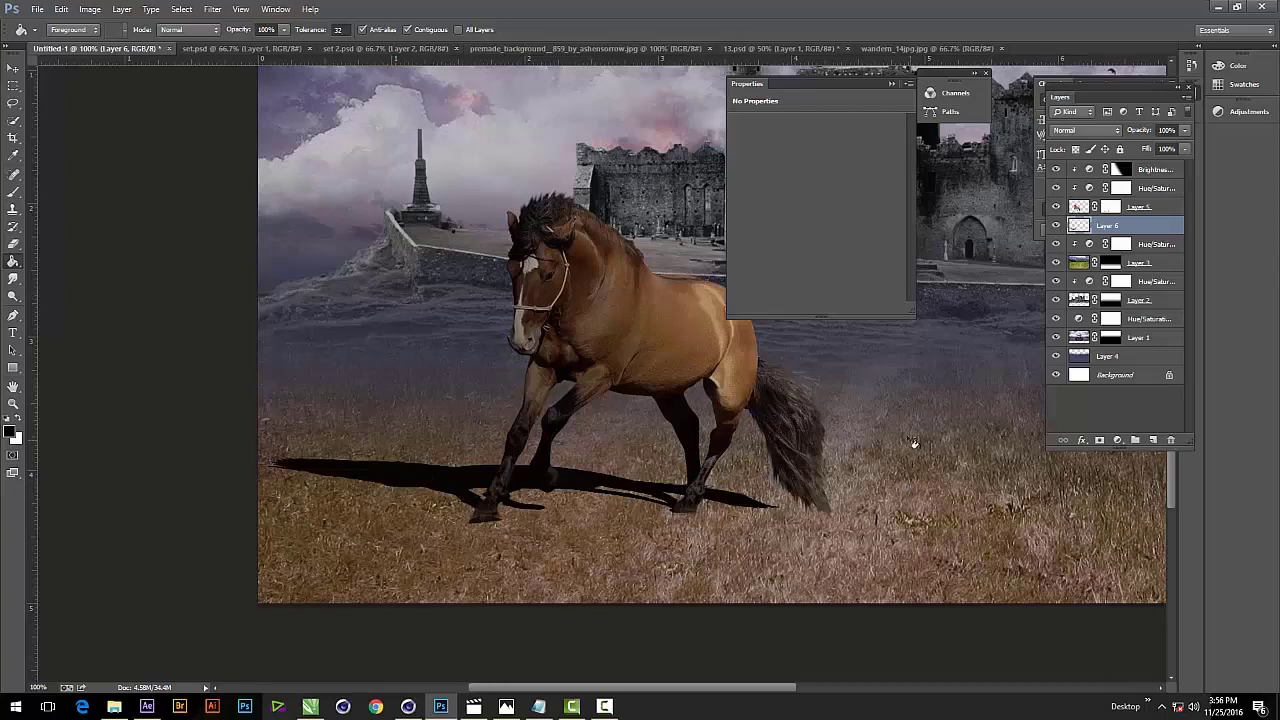
Set the shadow layer to Multiply, add a slight Gaussian Blur, and lower opacity to 61%.
left_click(1092, 133)
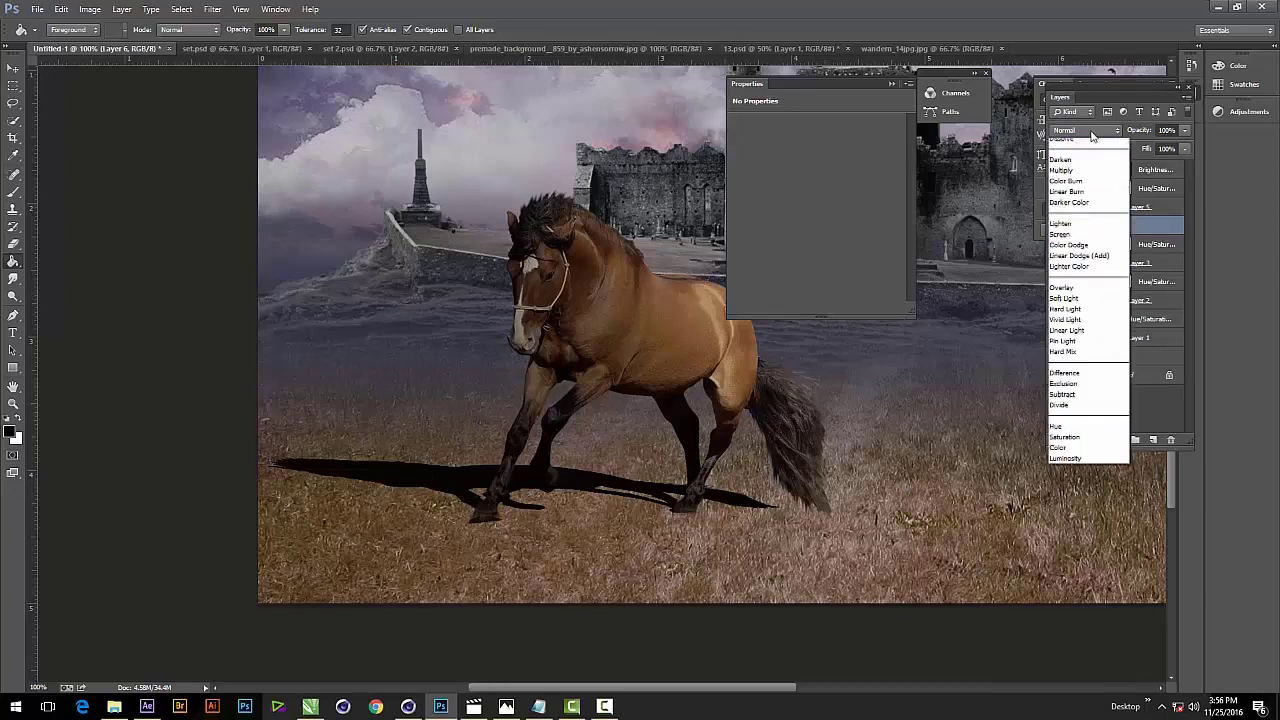
left_click(1096, 190)
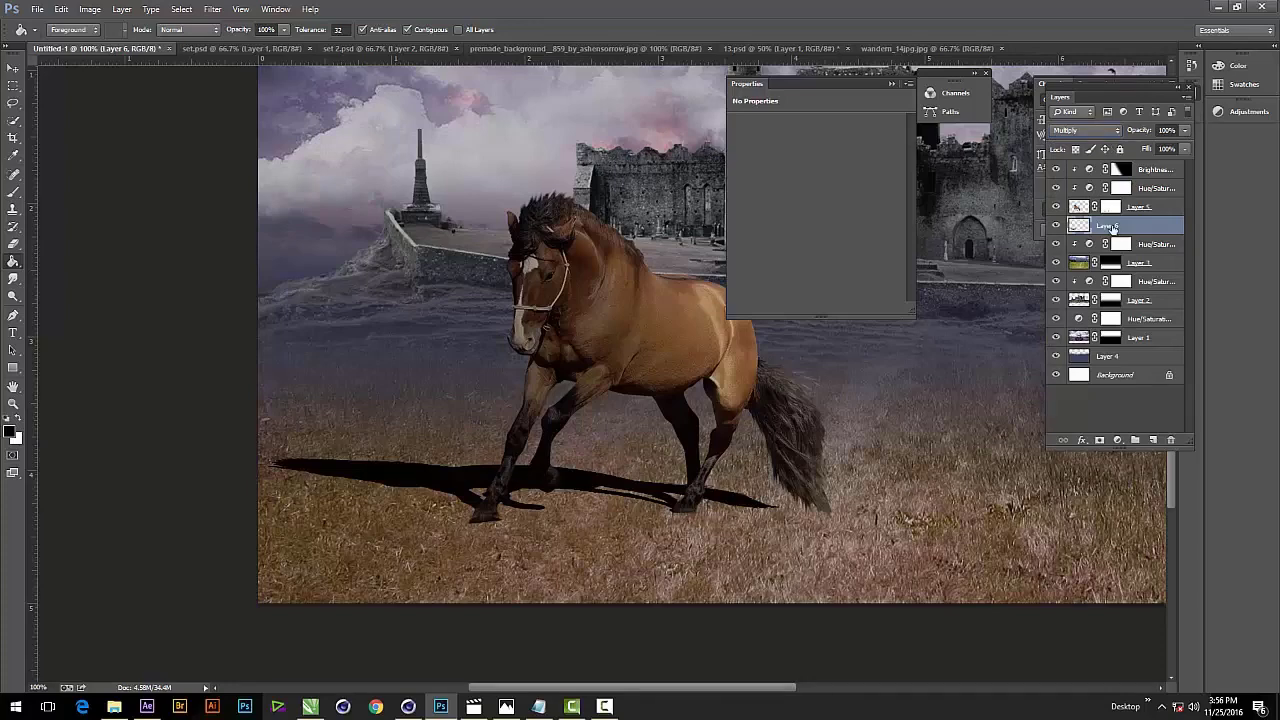
left_click(212, 9)
mouse_move(219, 156)
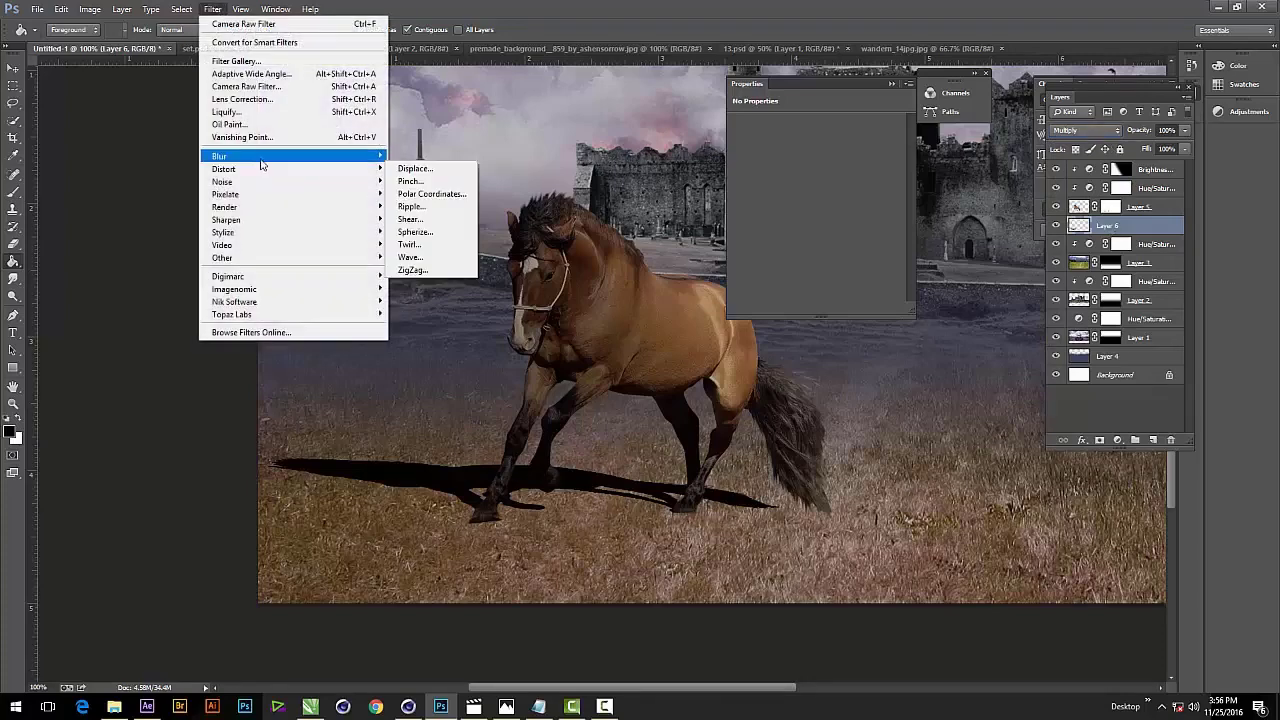
left_click(430, 250)
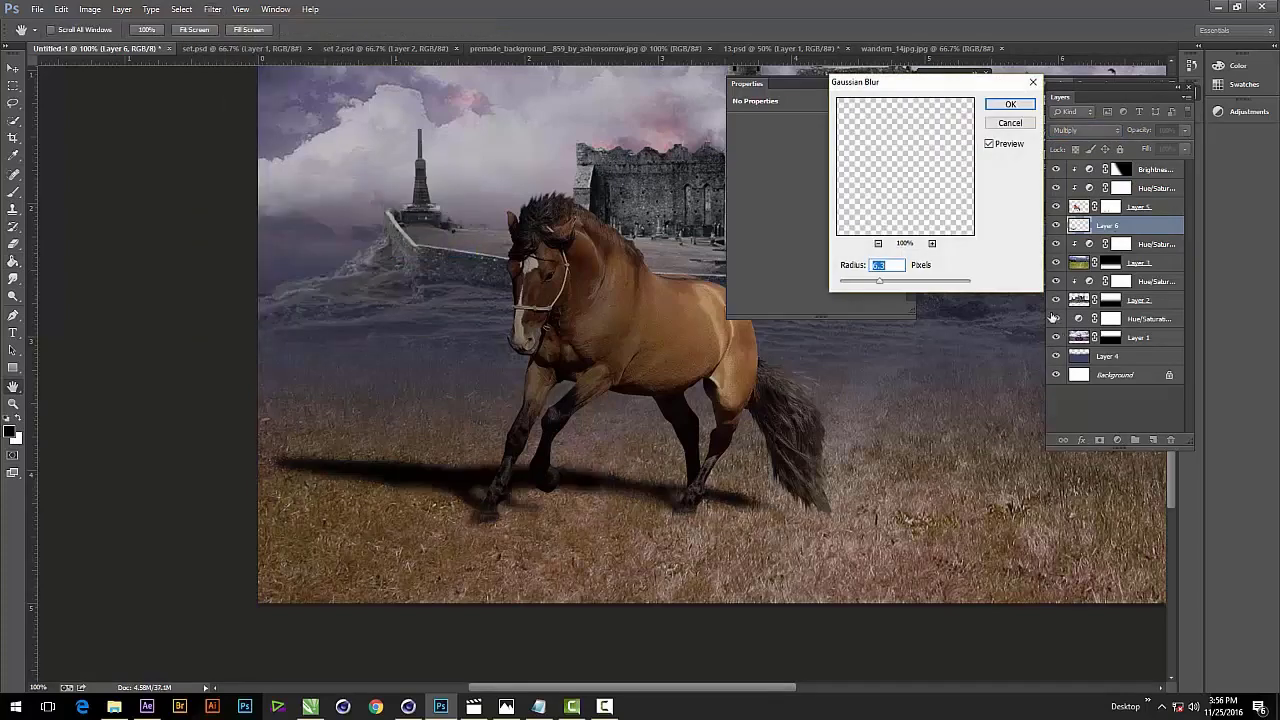
left_click_drag(859, 291, 859, 285)
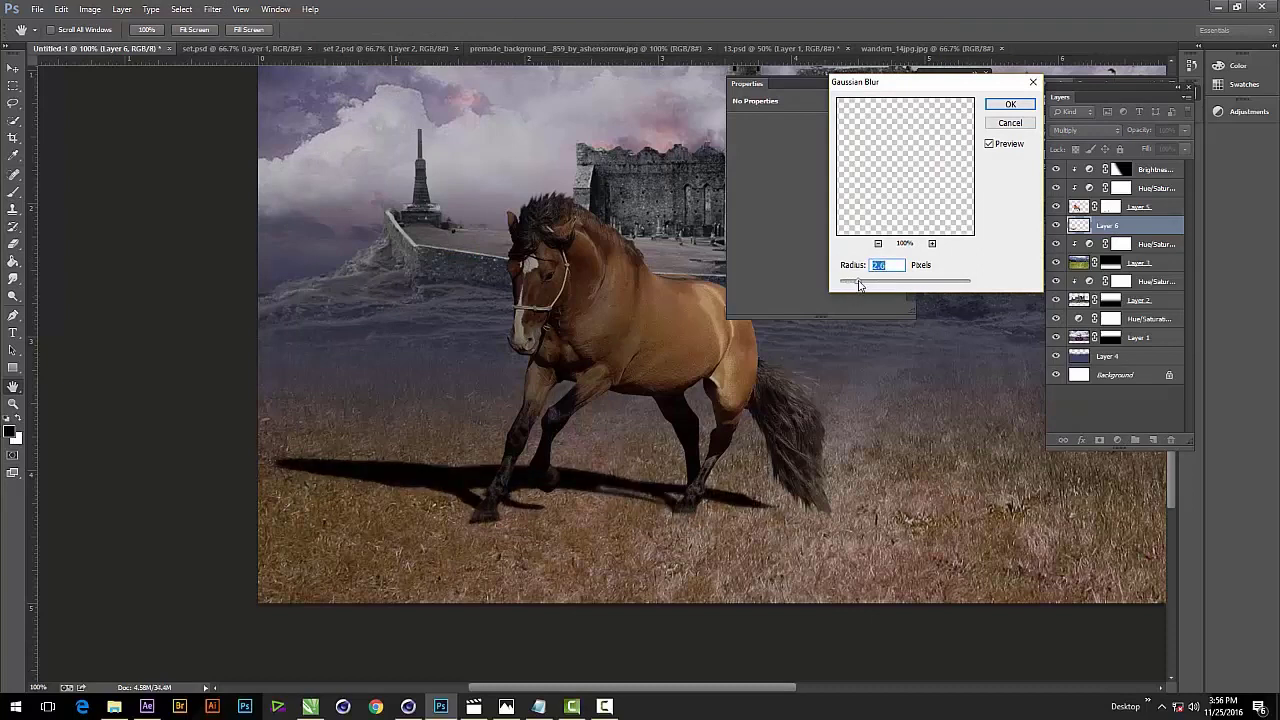
left_click(1008, 106)
left_click(1187, 131)
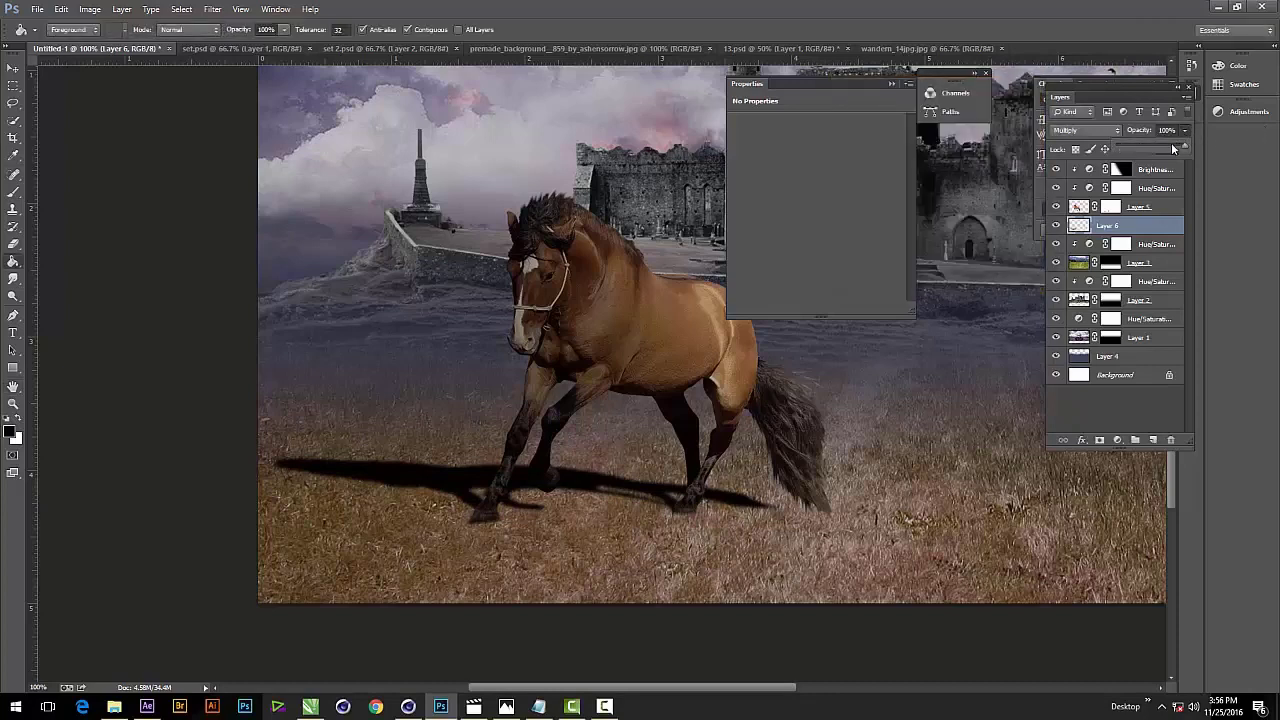
left_click_drag(1159, 146, 1157, 147)
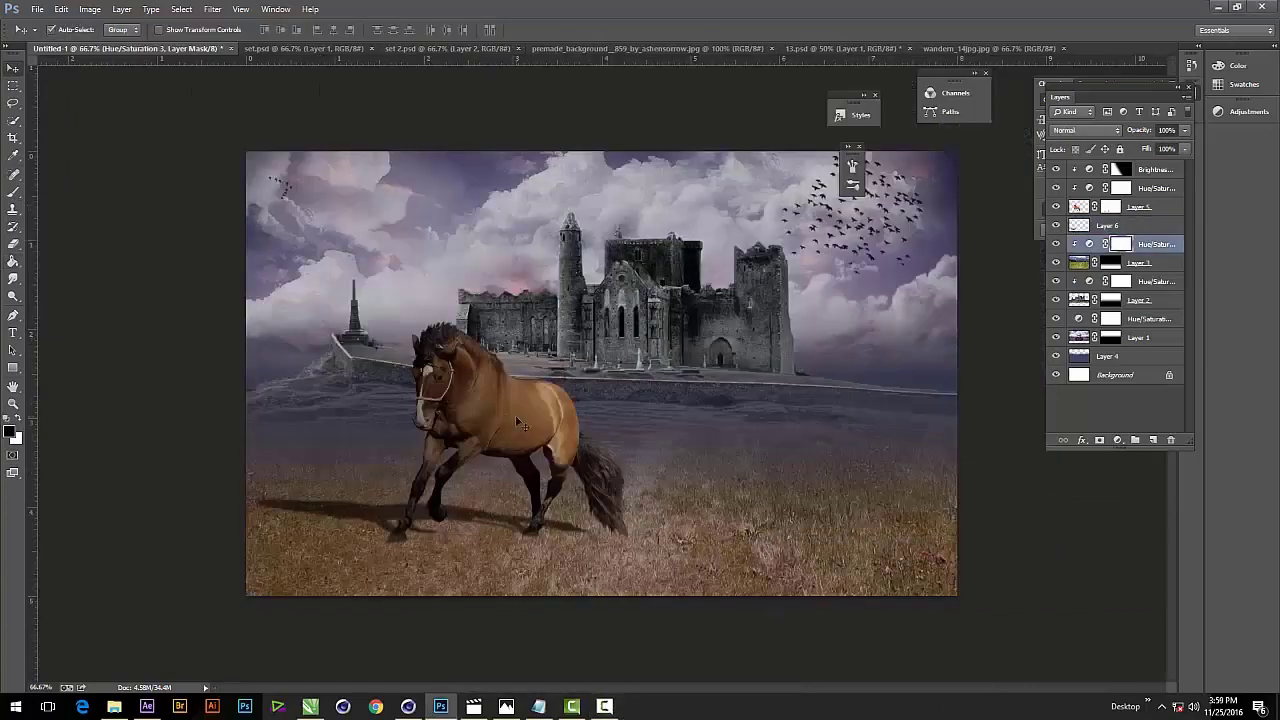
Add a Curves adjustment layer and pull its RGB curve down to darken the composite.
key("alt+period")
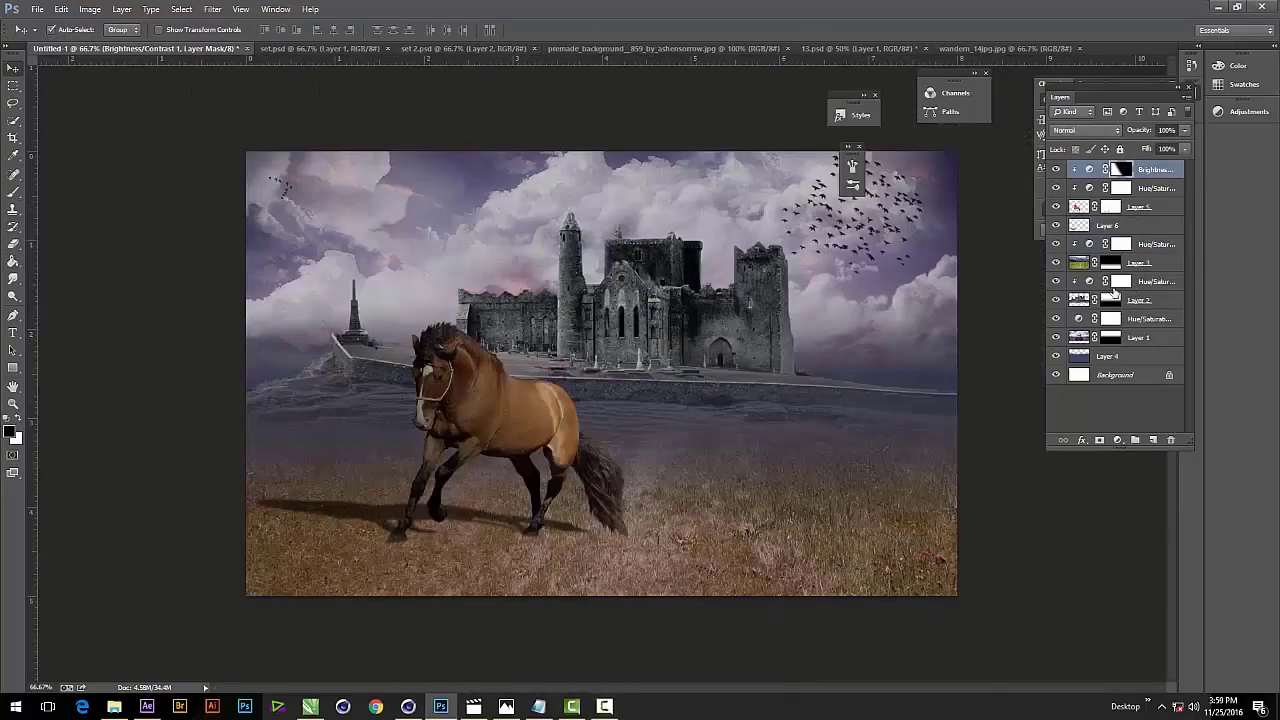
left_click(1150, 244)
left_click(1118, 440)
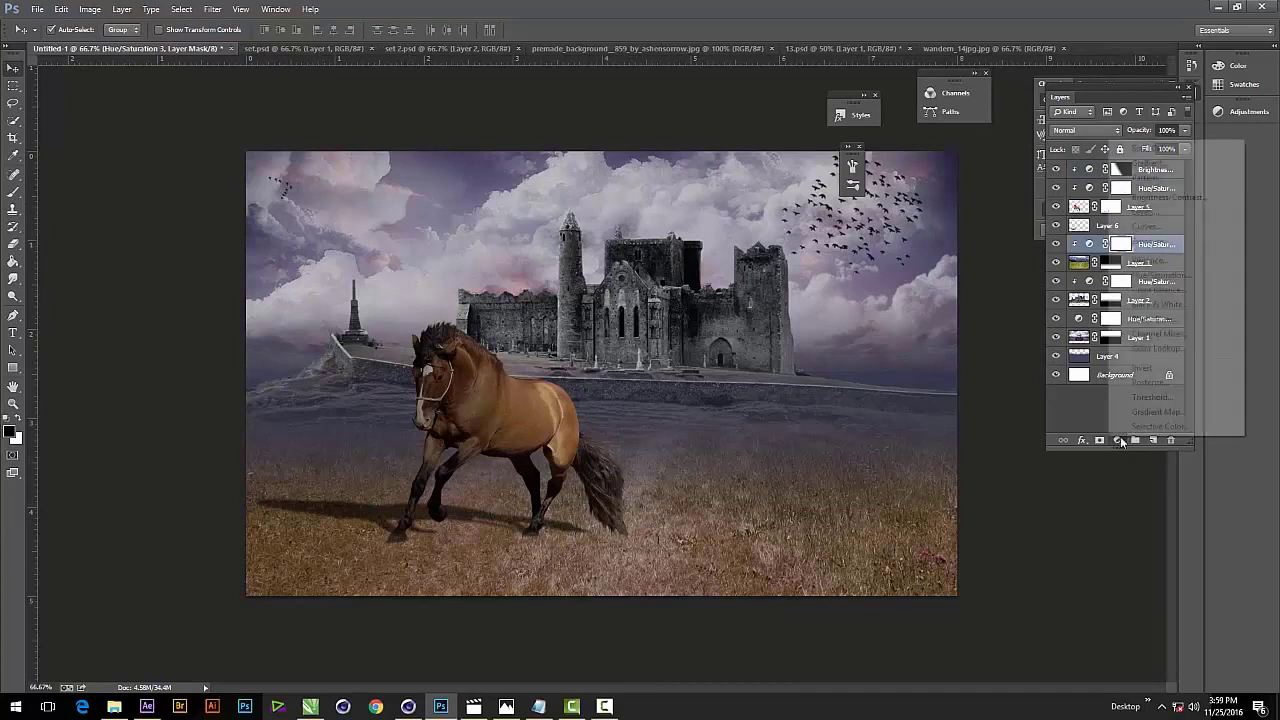
left_click(1160, 226)
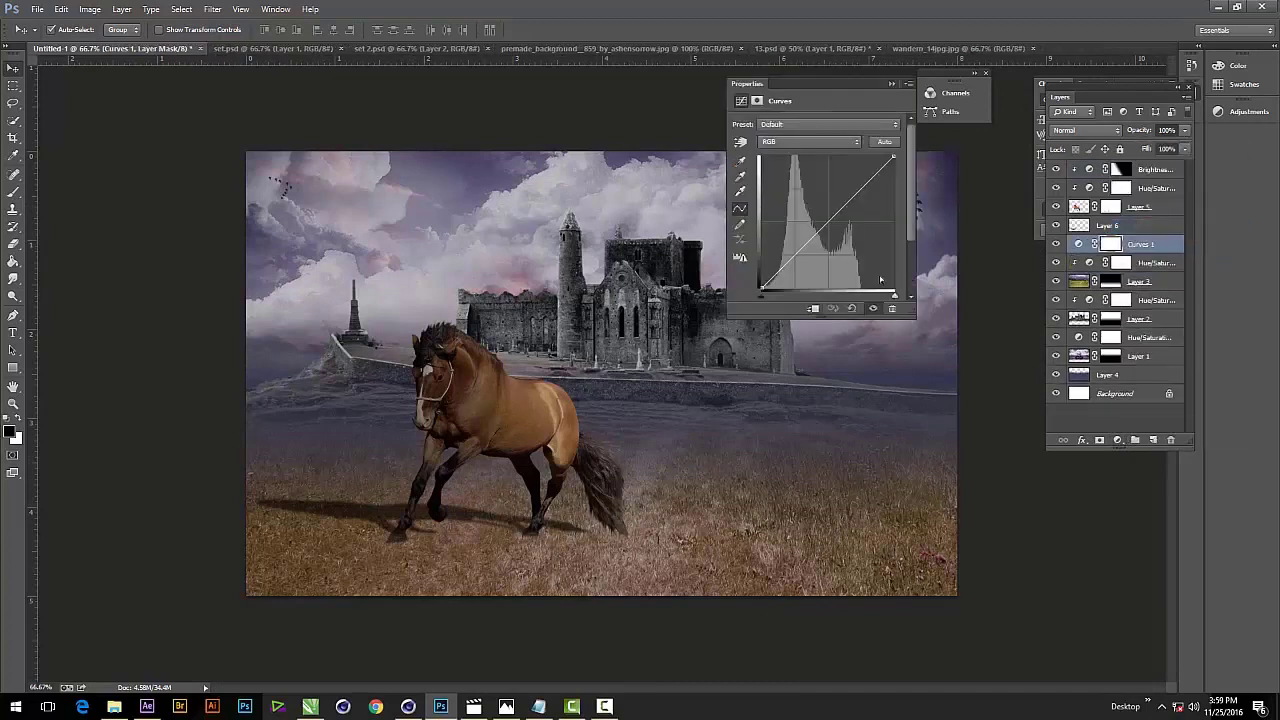
left_click_drag(826, 225, 828, 233)
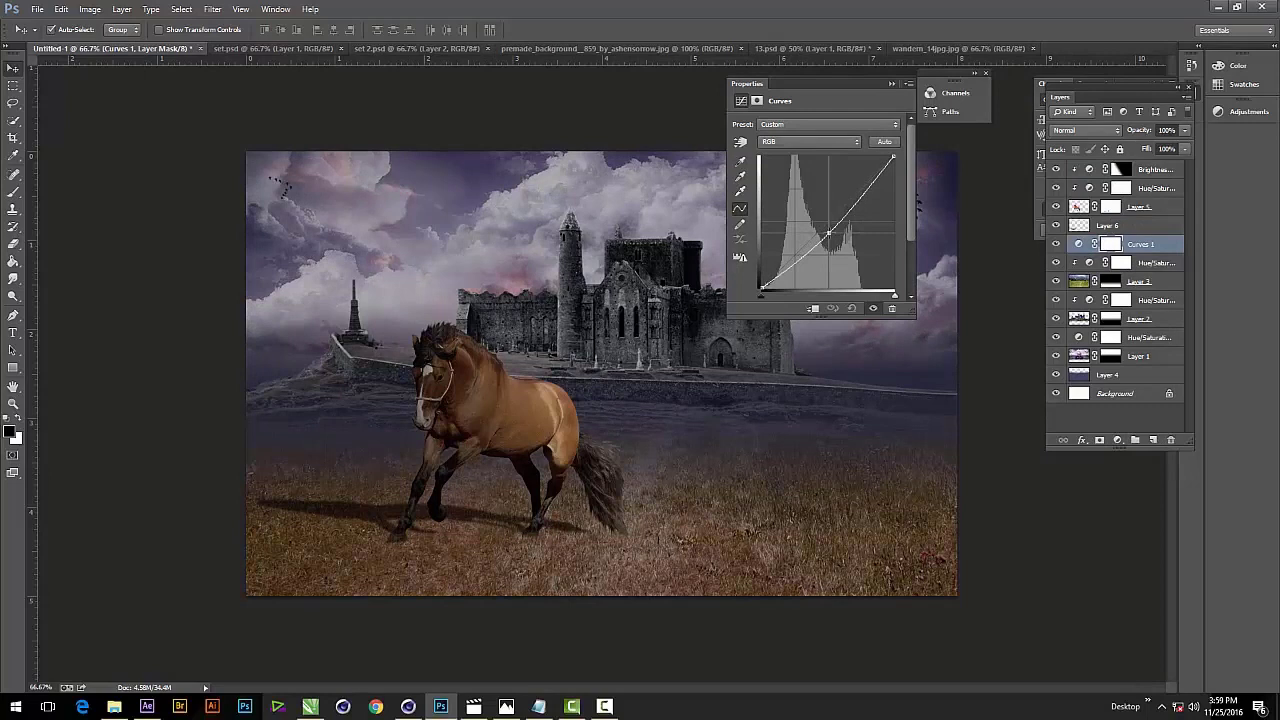
Adjust the Red channel curve to cool the colours, then close the Properties panel.
left_click(797, 142)
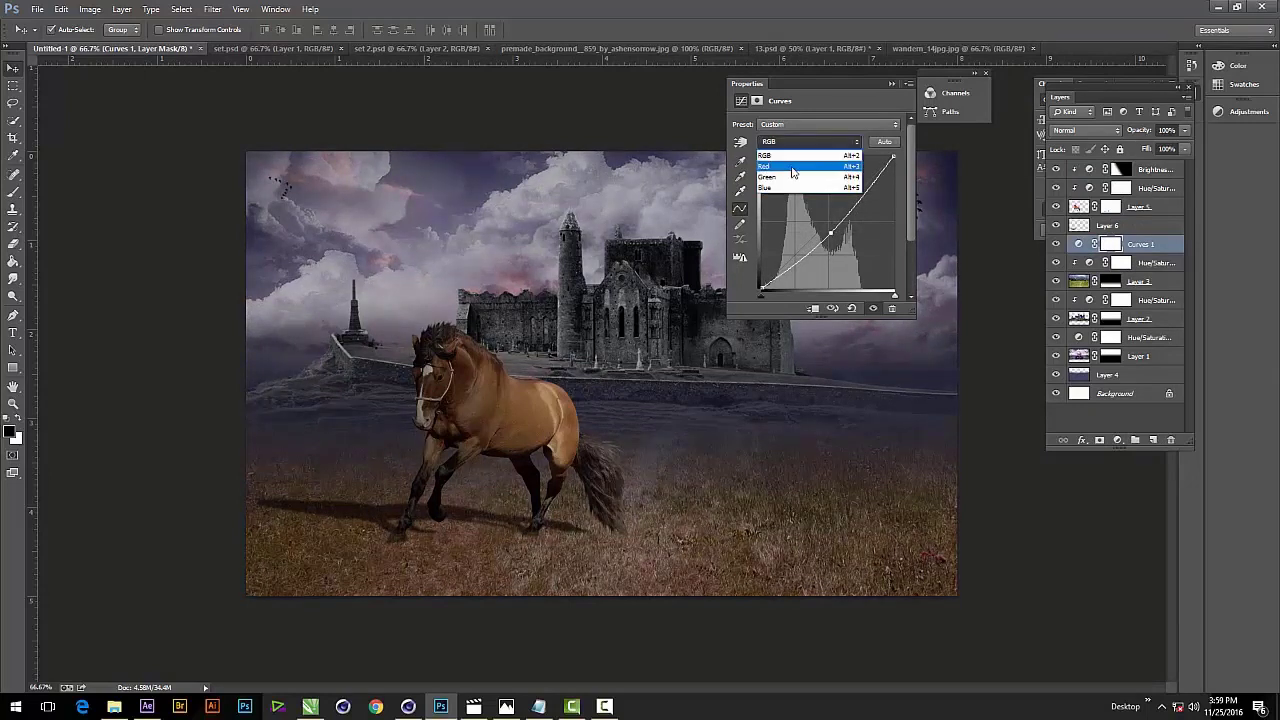
left_click(792, 166)
left_click_drag(818, 231, 835, 232)
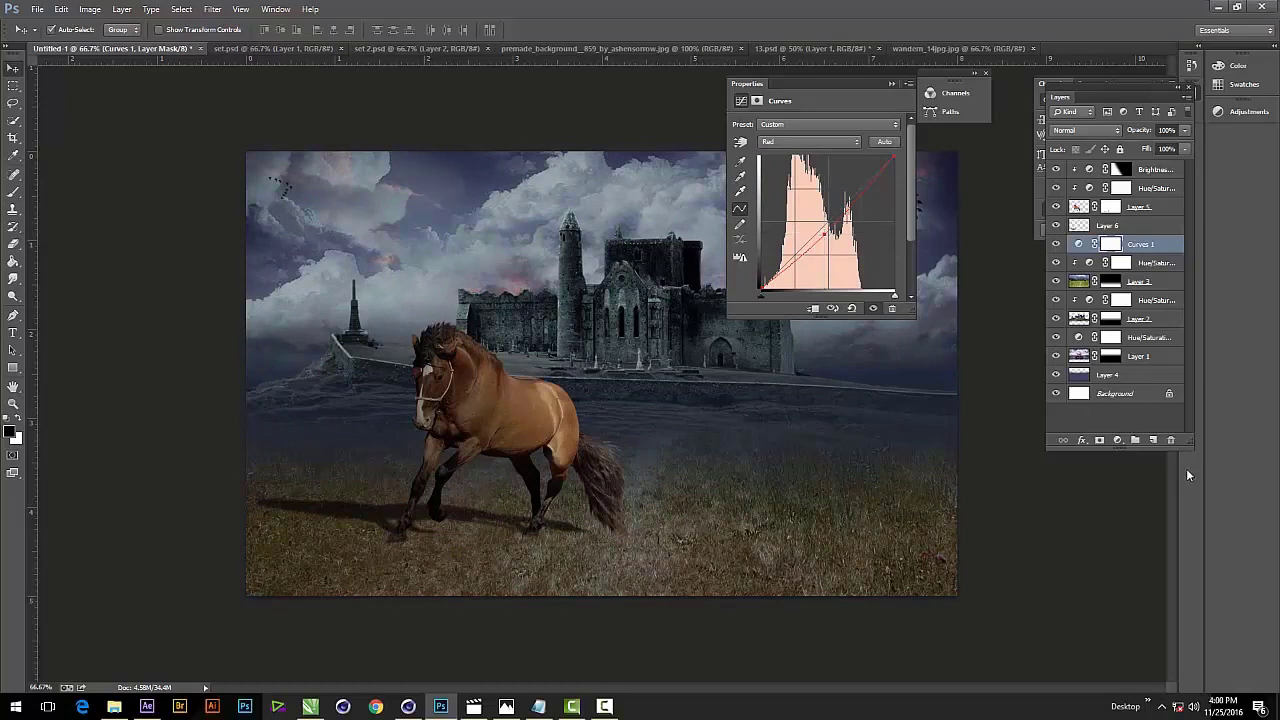
left_click(167, 181)
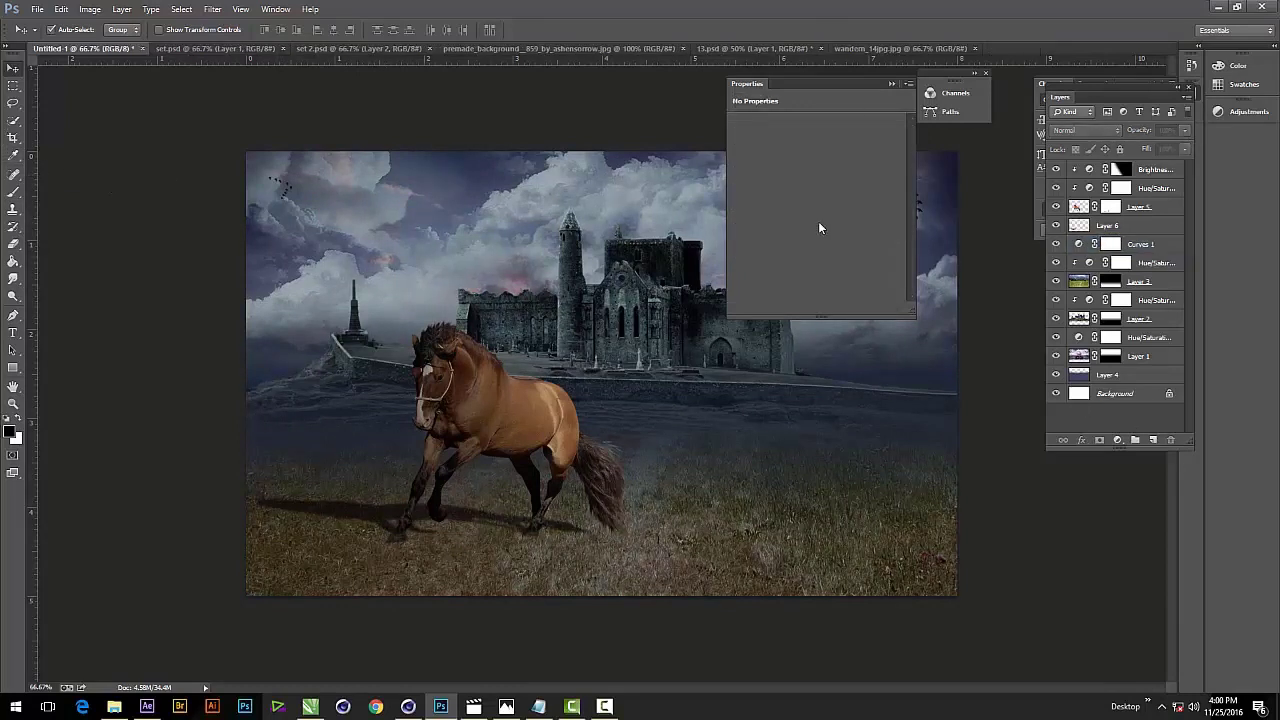
left_click(890, 84)
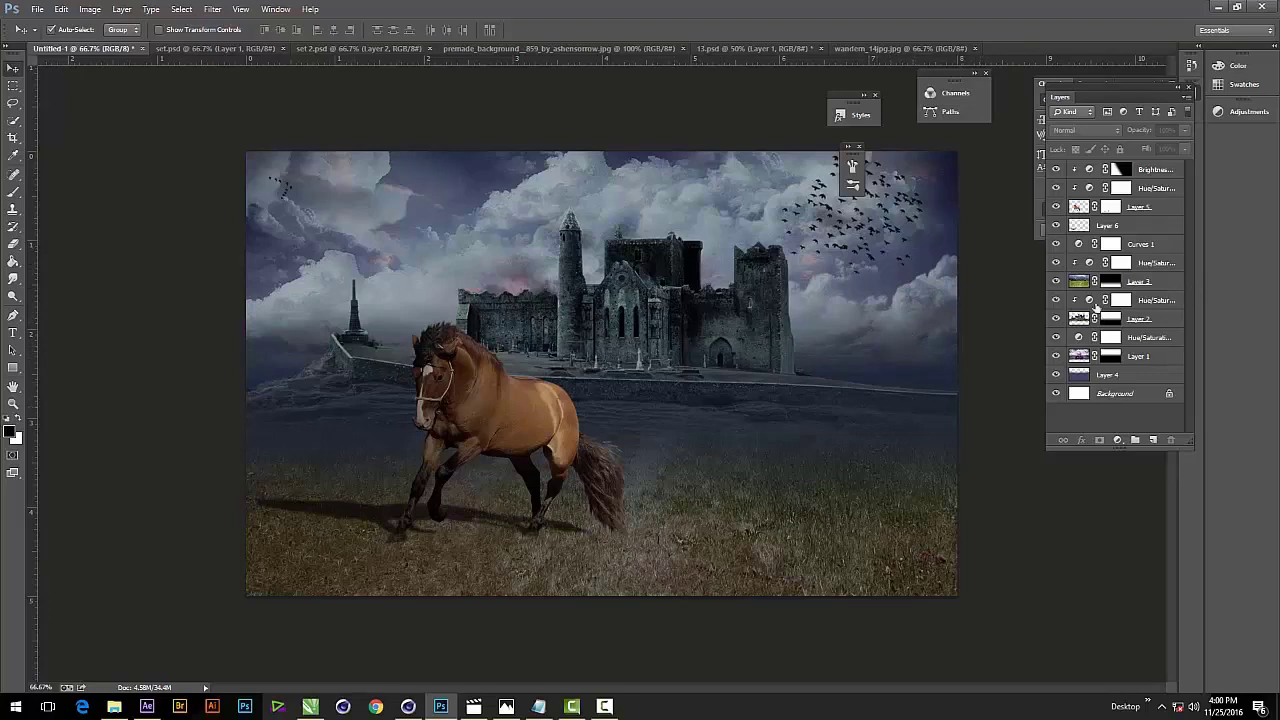
left_click(1160, 250)
On a new layer, paint black at very low brush opacity over the ground under the hooves.
left_click(1152, 440)
key("b")
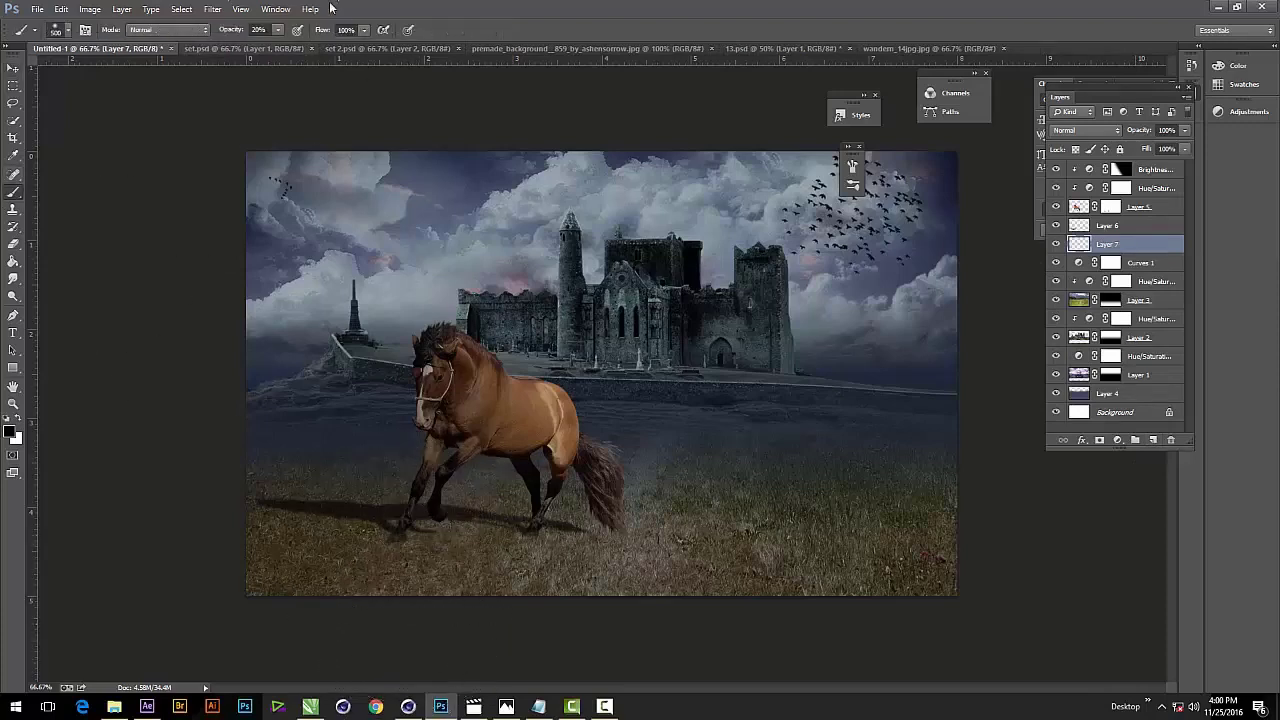
left_click(279, 30)
left_click_drag(272, 44, 275, 44)
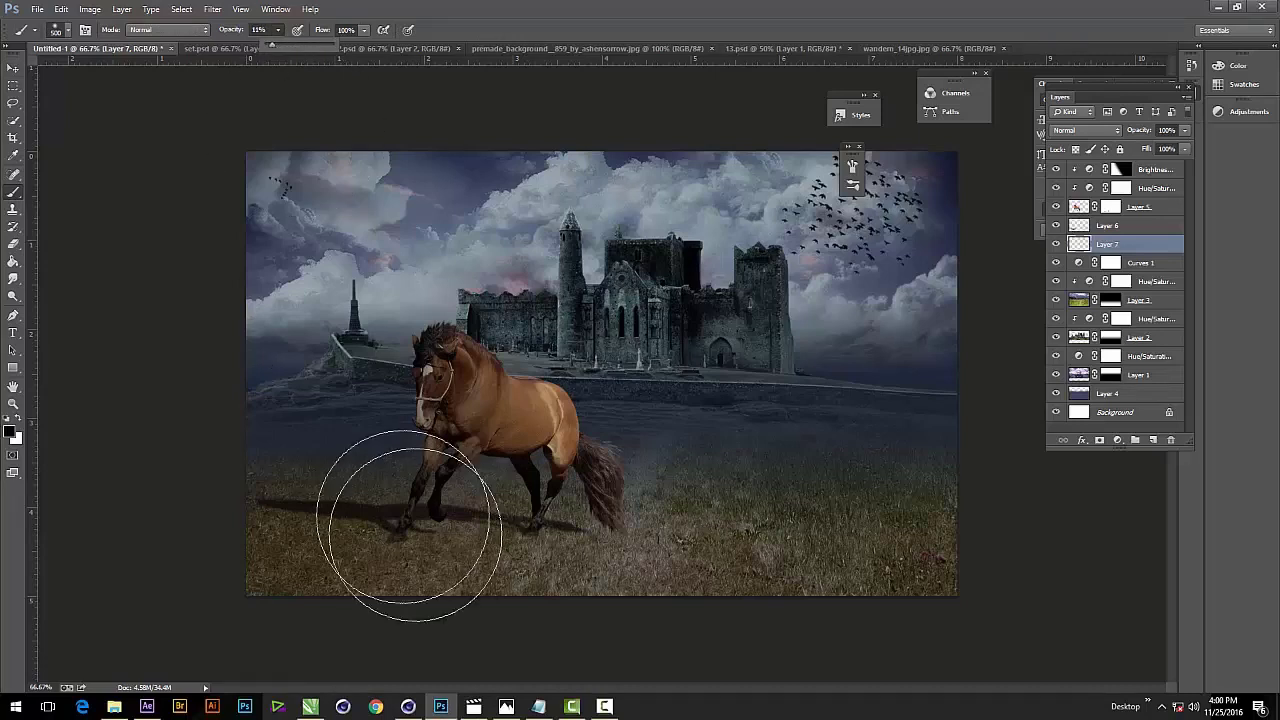
key("bracketleft")
key("bracketleft")
key("bracketleft")
key("bracketleft")
key("bracketleft")
key("bracketleft")
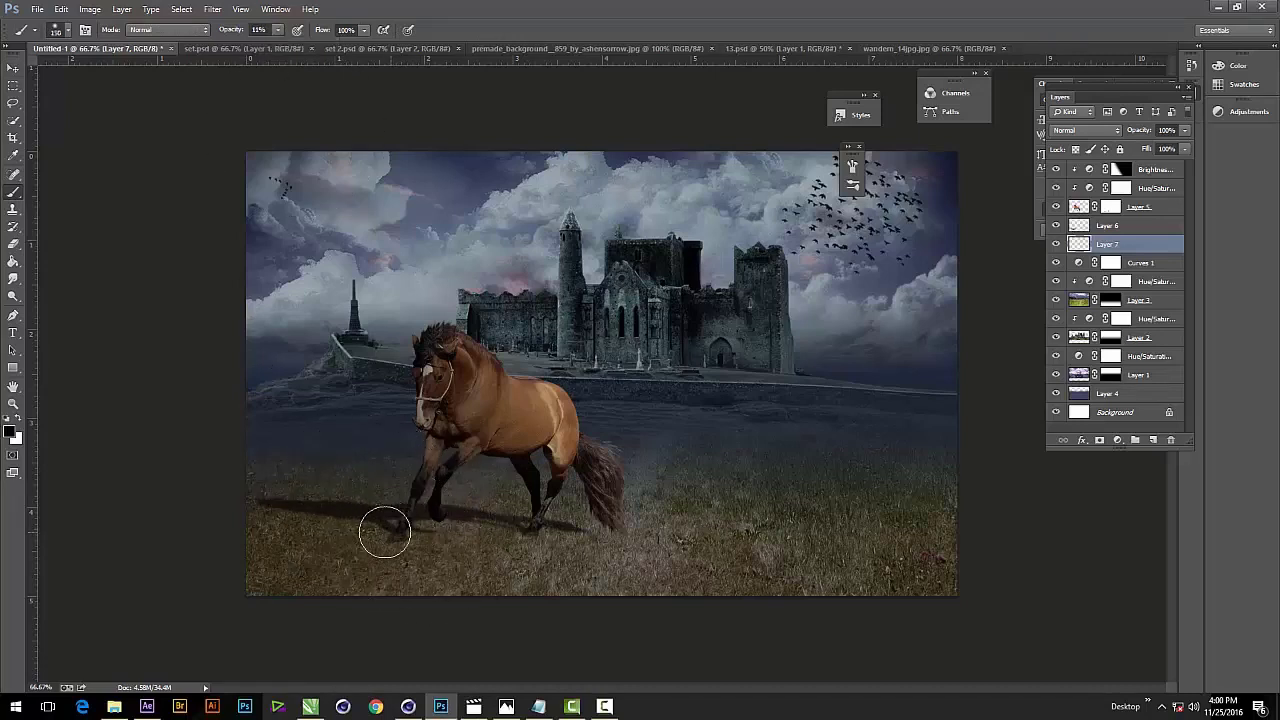
key("bracketleft")
key("bracketleft")
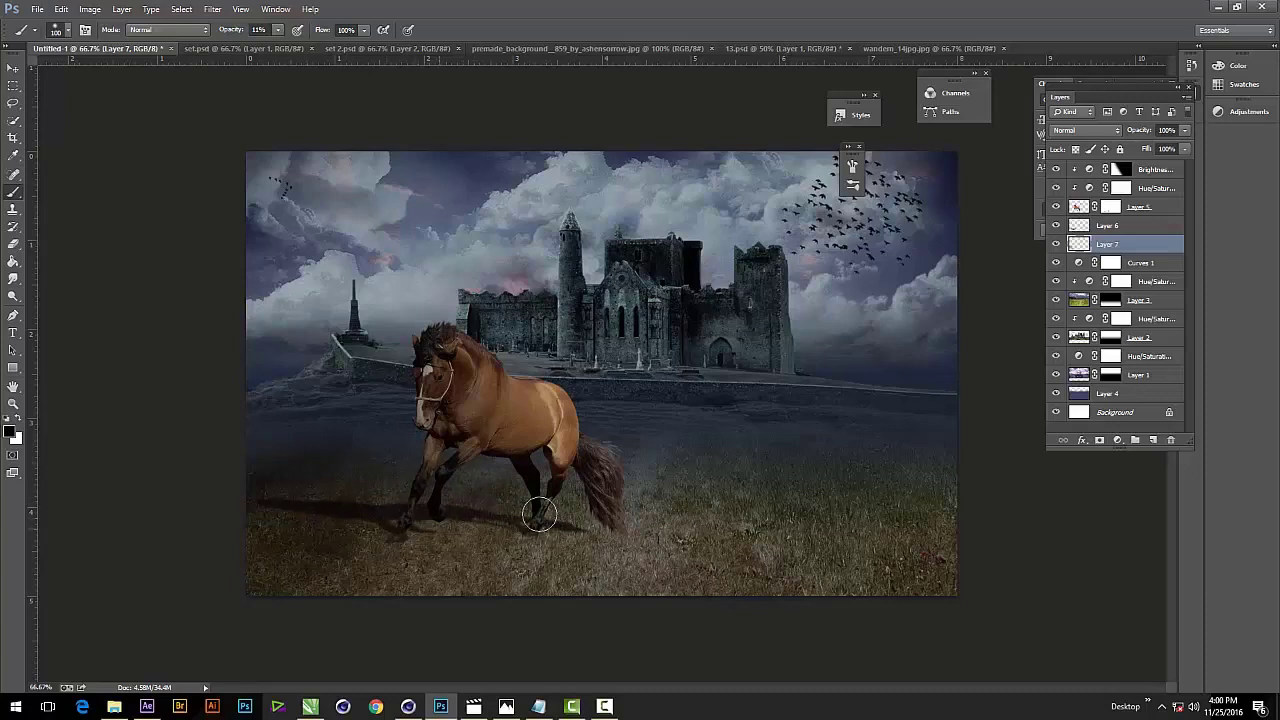
mouse_move(412, 541)
left_mouse_down()
mouse_move(303, 569)
mouse_move(474, 594)
mouse_move(354, 606)
mouse_move(217, 585)
left_mouse_up()
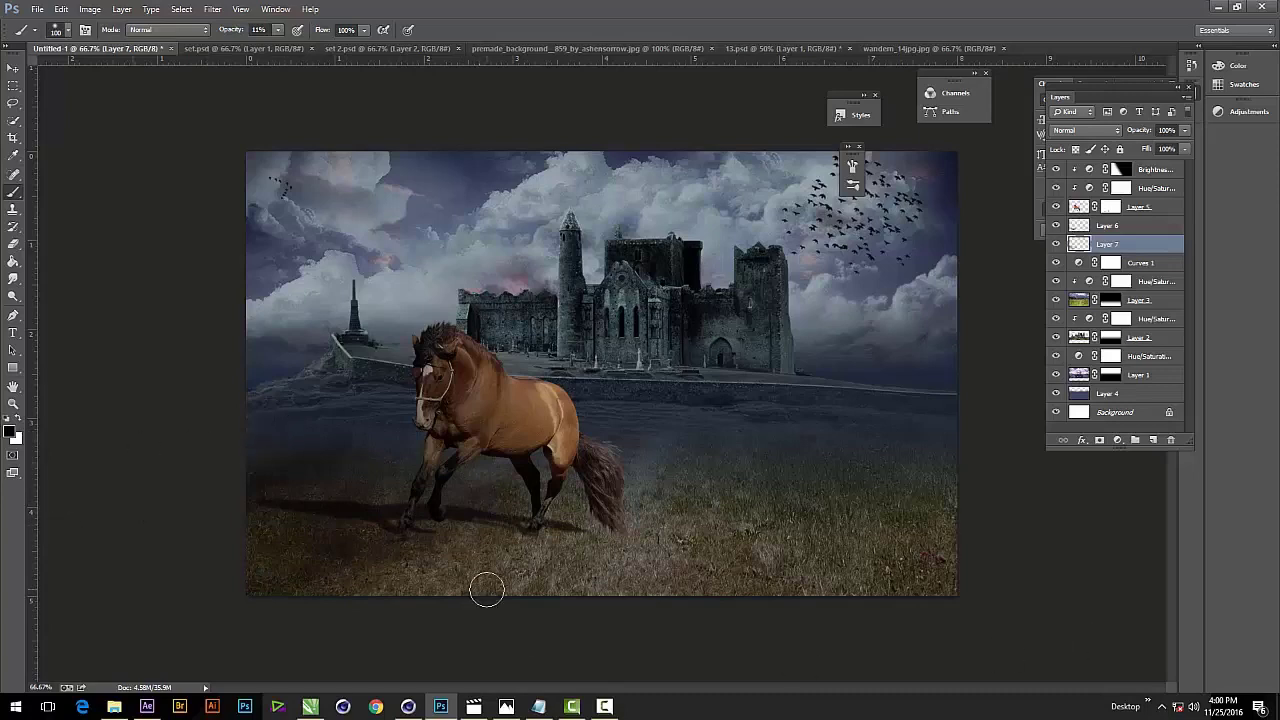
At 30% brush opacity, shade the ground left of the front legs, undoing a stray castle-tower stroke.
left_click(279, 31)
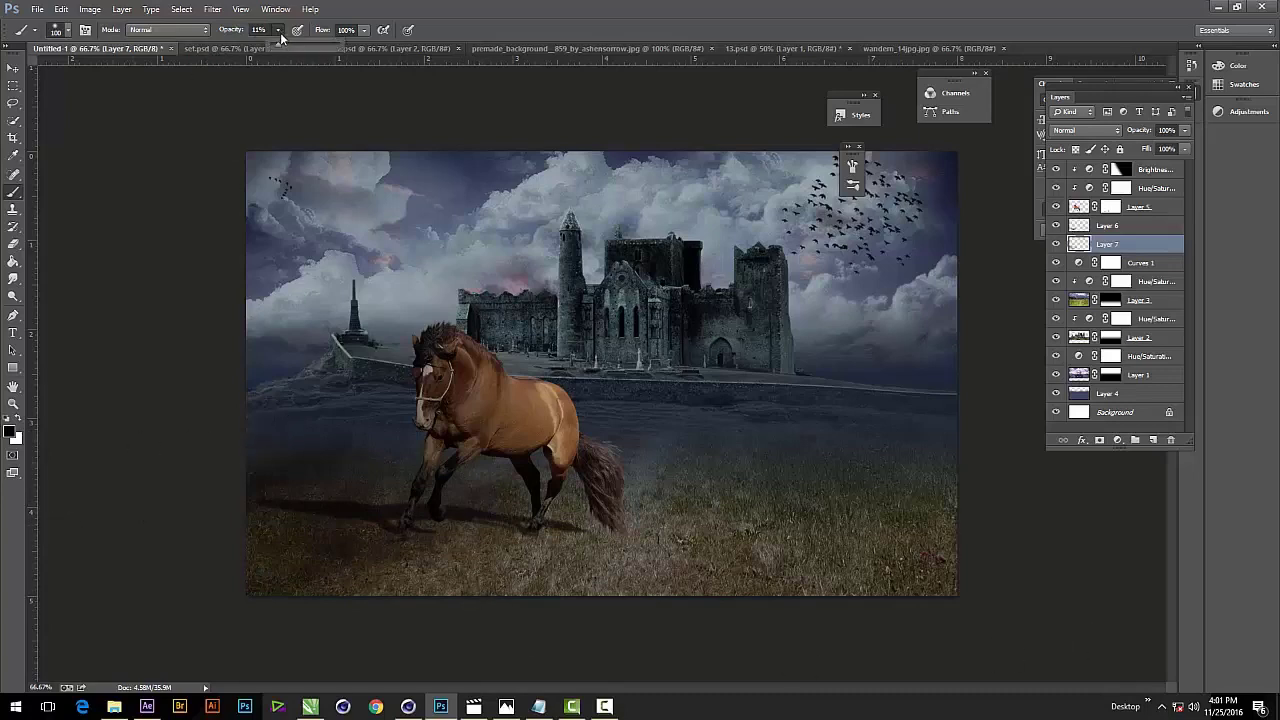
left_click_drag(290, 46, 294, 46)
key("bracketright")
key("bracketright")
key("bracketright")
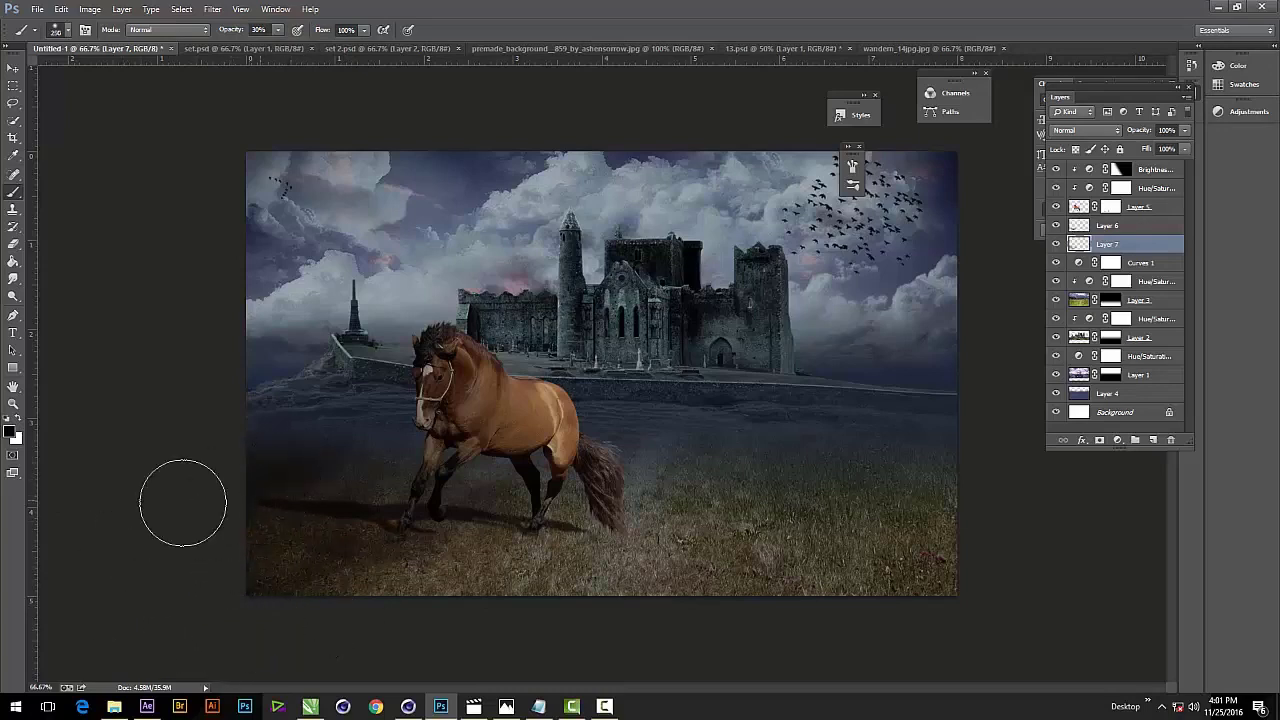
left_click(395, 446)
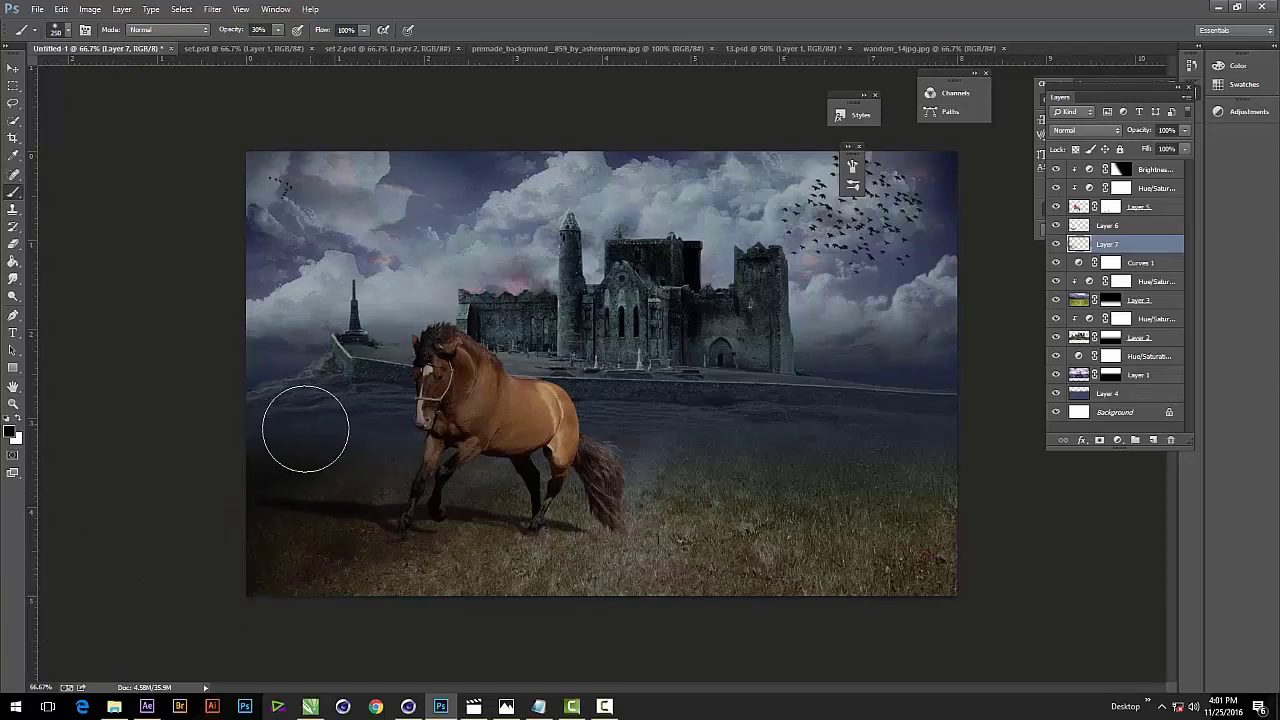
left_click_drag(305, 428, 357, 437)
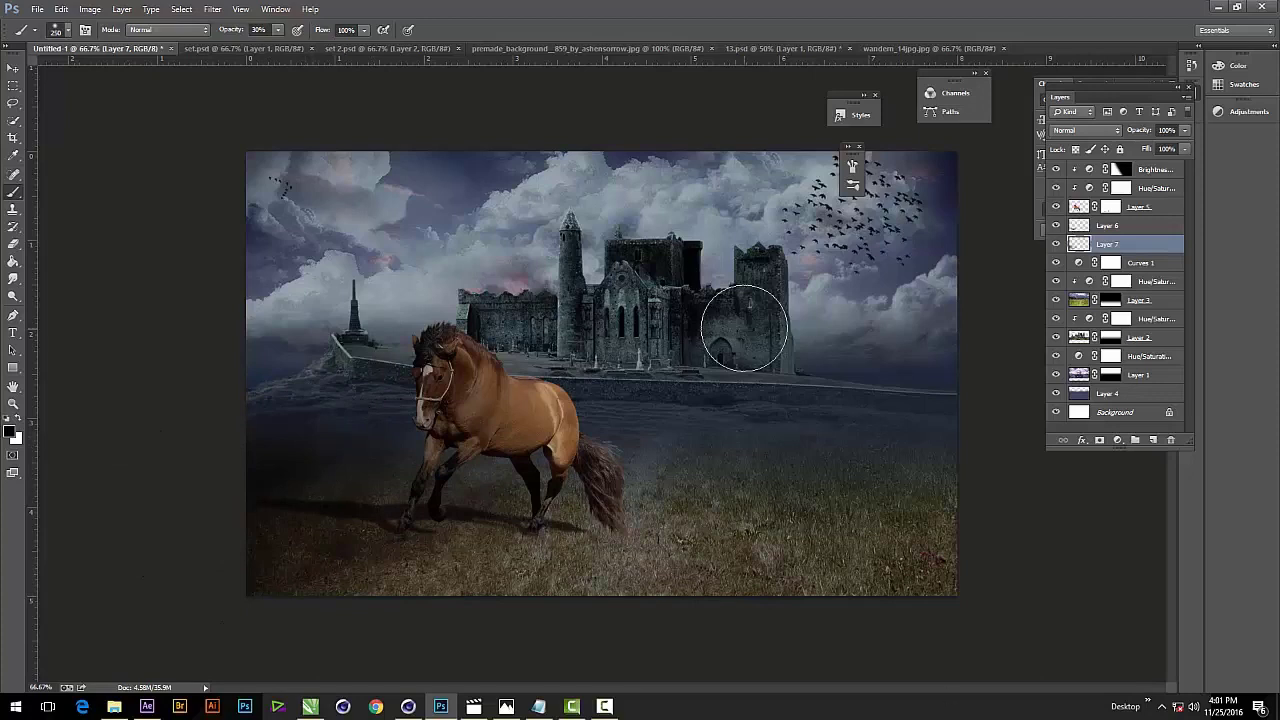
left_click_drag(635, 270, 670, 275)
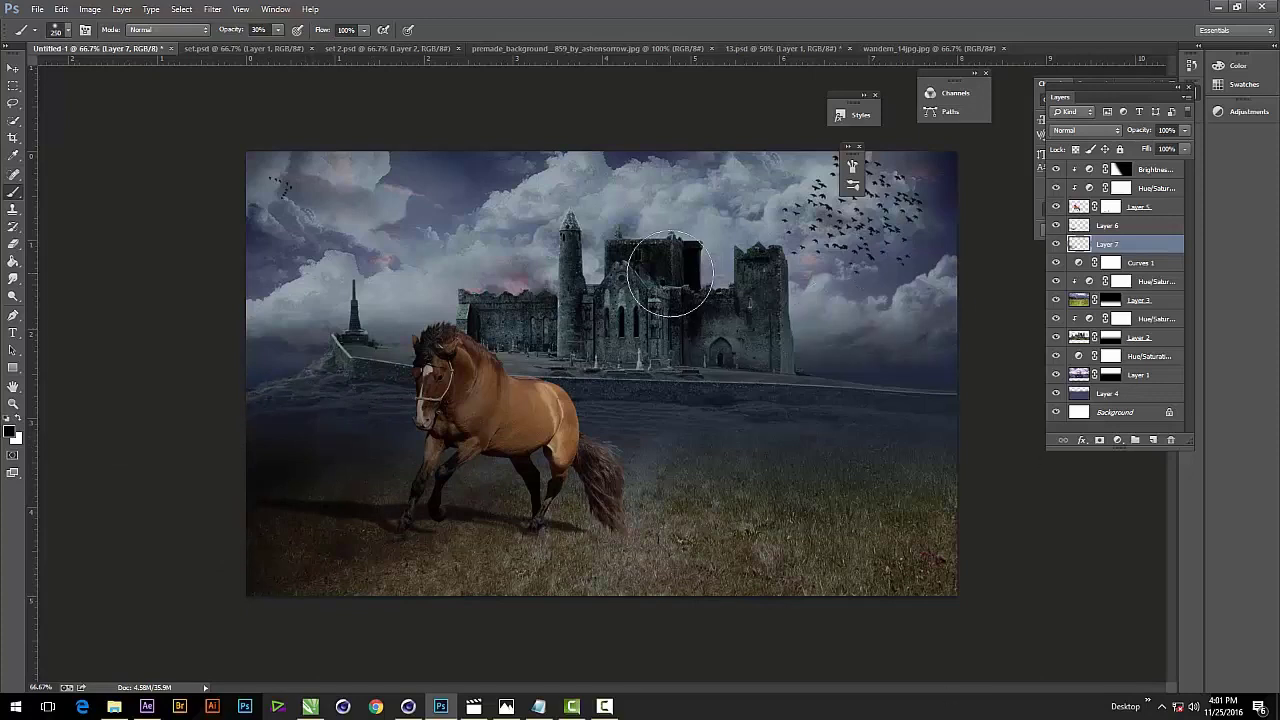
key("ctrl+z")
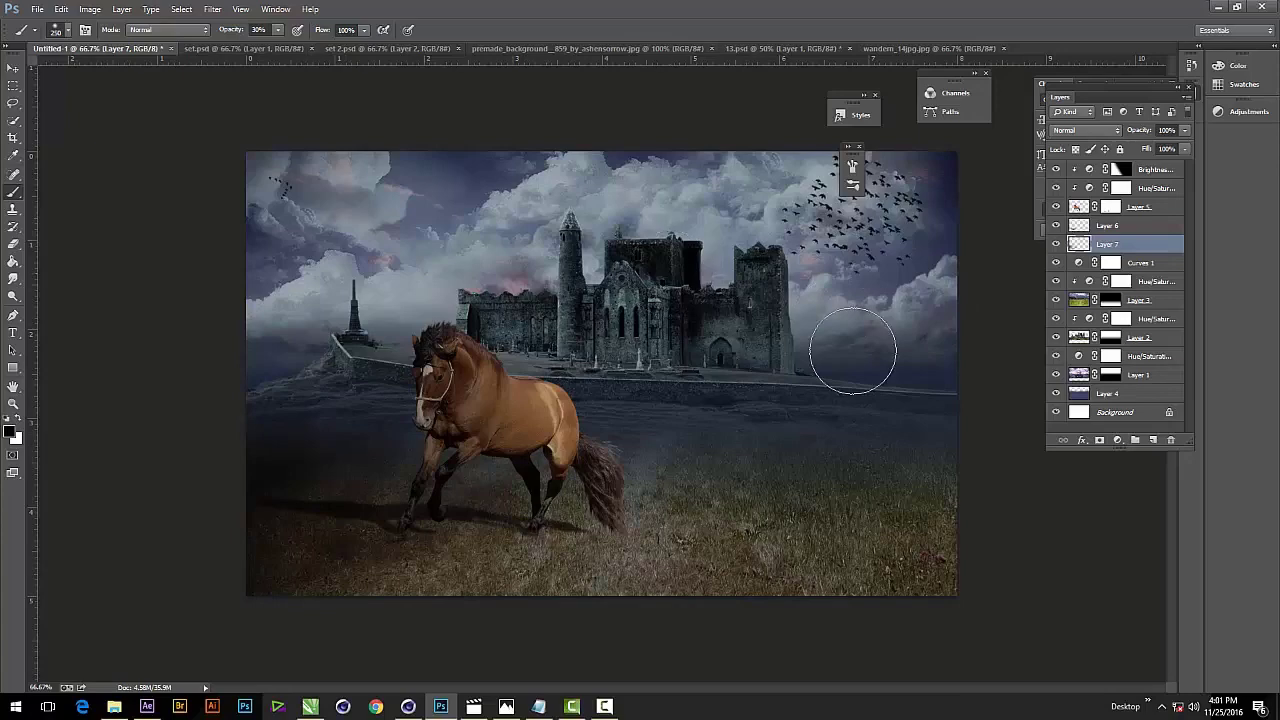
key("ctrl+minus")
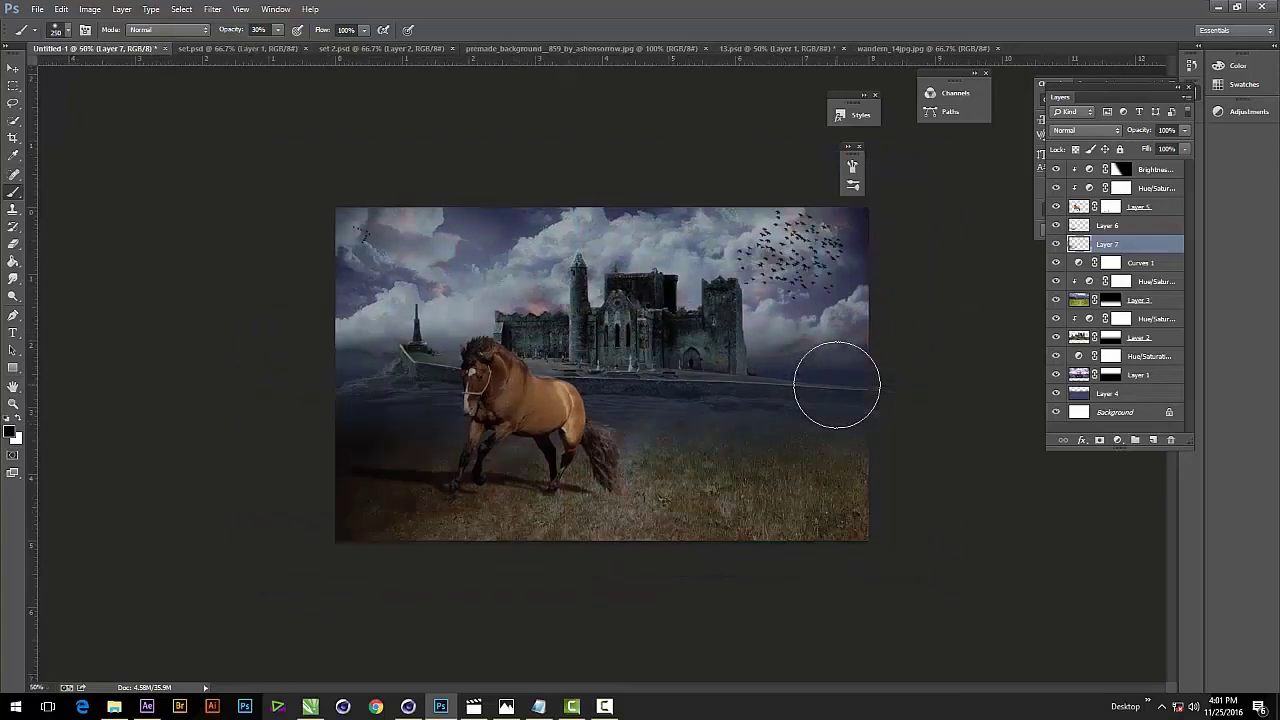
key("ctrl+plus")
key("ctrl+plus")
key("ctrl+plus")
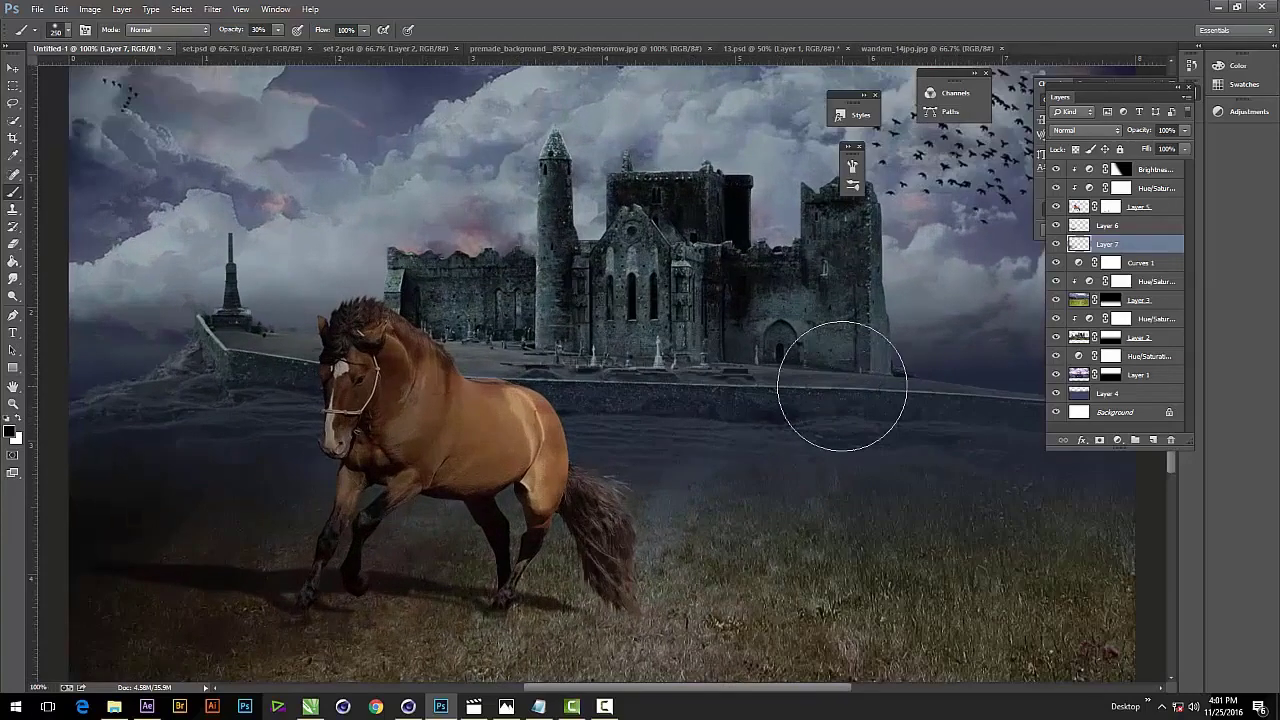
key("ctrl+plus")
key("ctrl+minus")
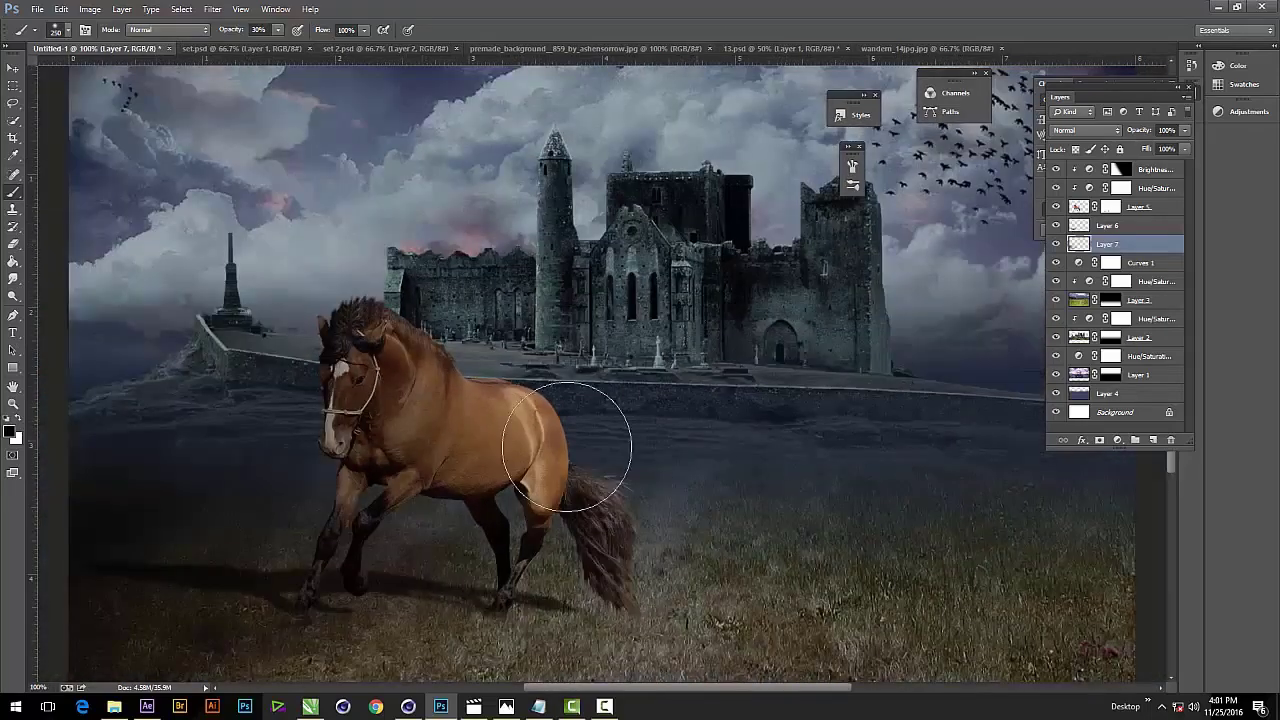
left_click_drag(566, 447, 722, 433)
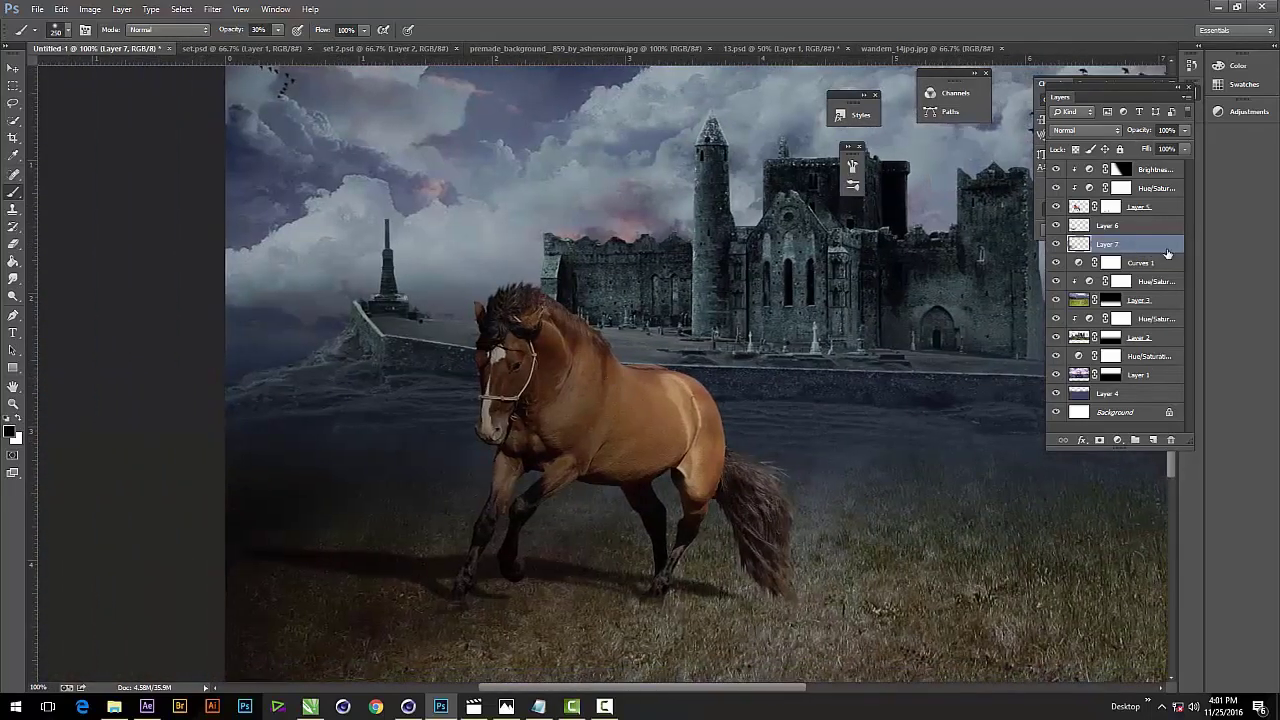
On the Brightness/Contrast layer mask, paint over the horse's chest, shoulder and face.
left_click(1146, 172)
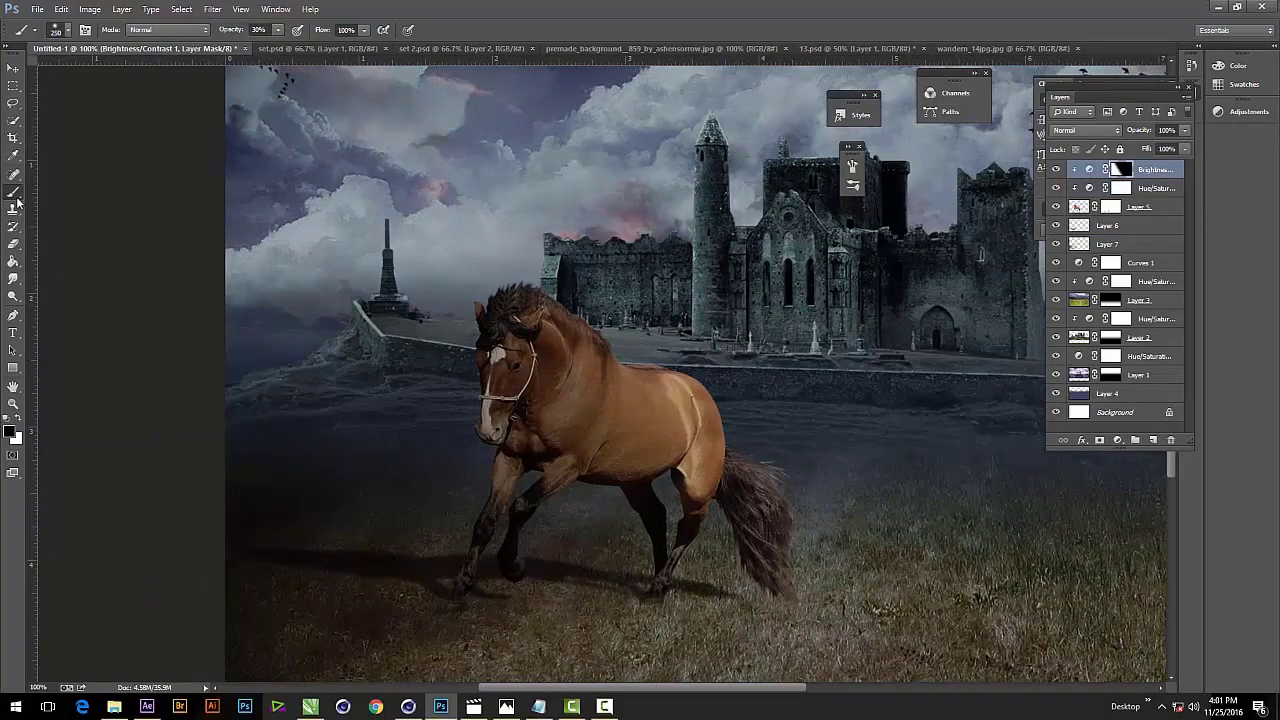
left_click_drag(489, 382, 562, 428)
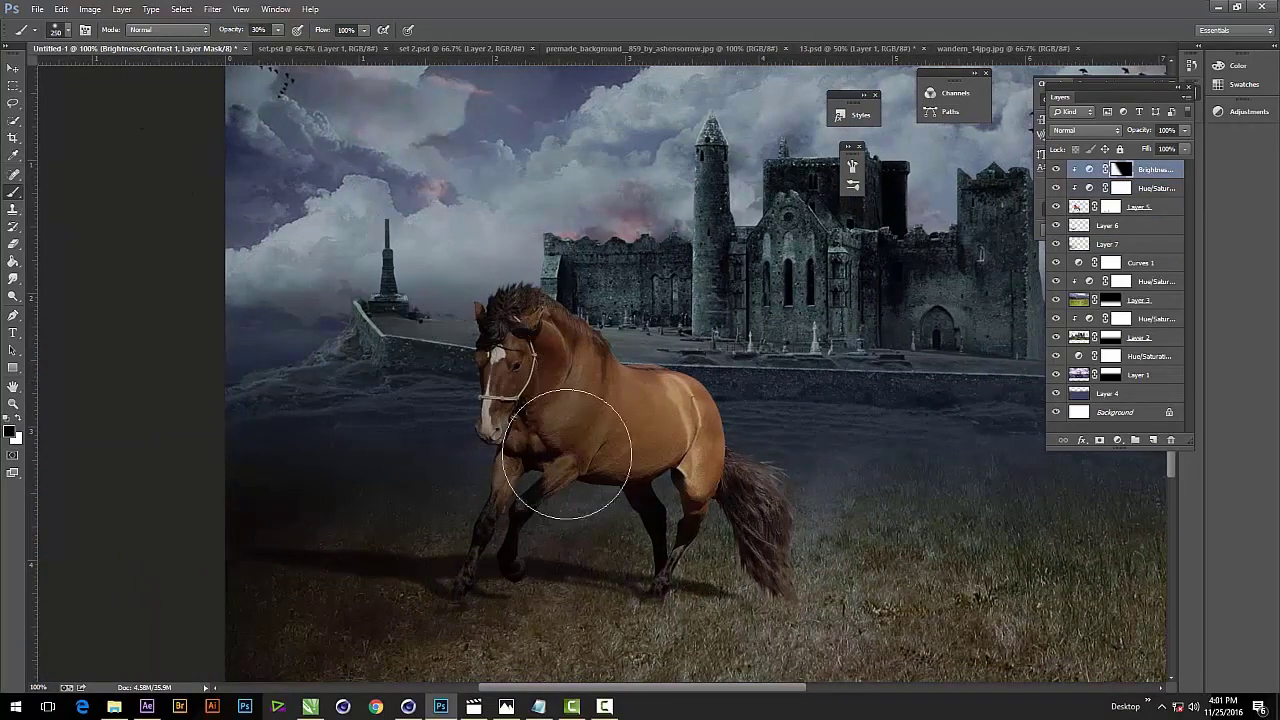
key("ctrl+plus")
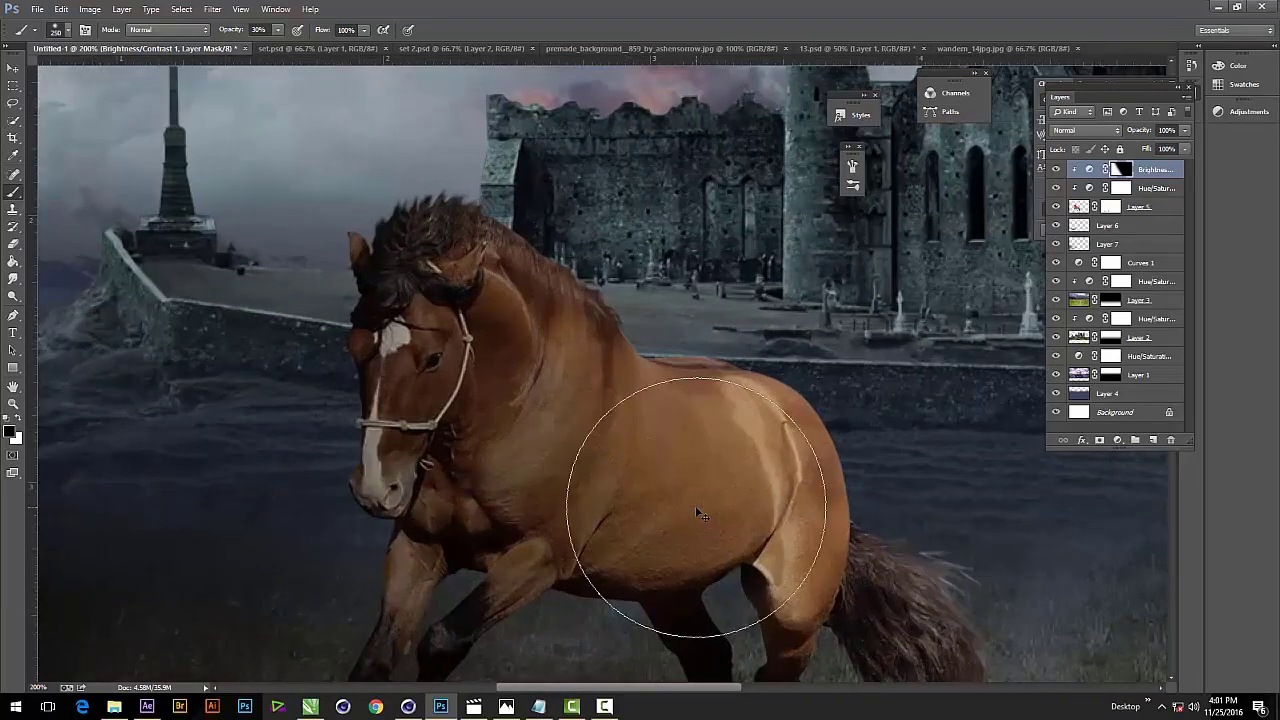
key("bracketleft")
key("bracketleft")
key("bracketleft")
key("bracketleft")
key("bracketleft")
key("bracketleft")
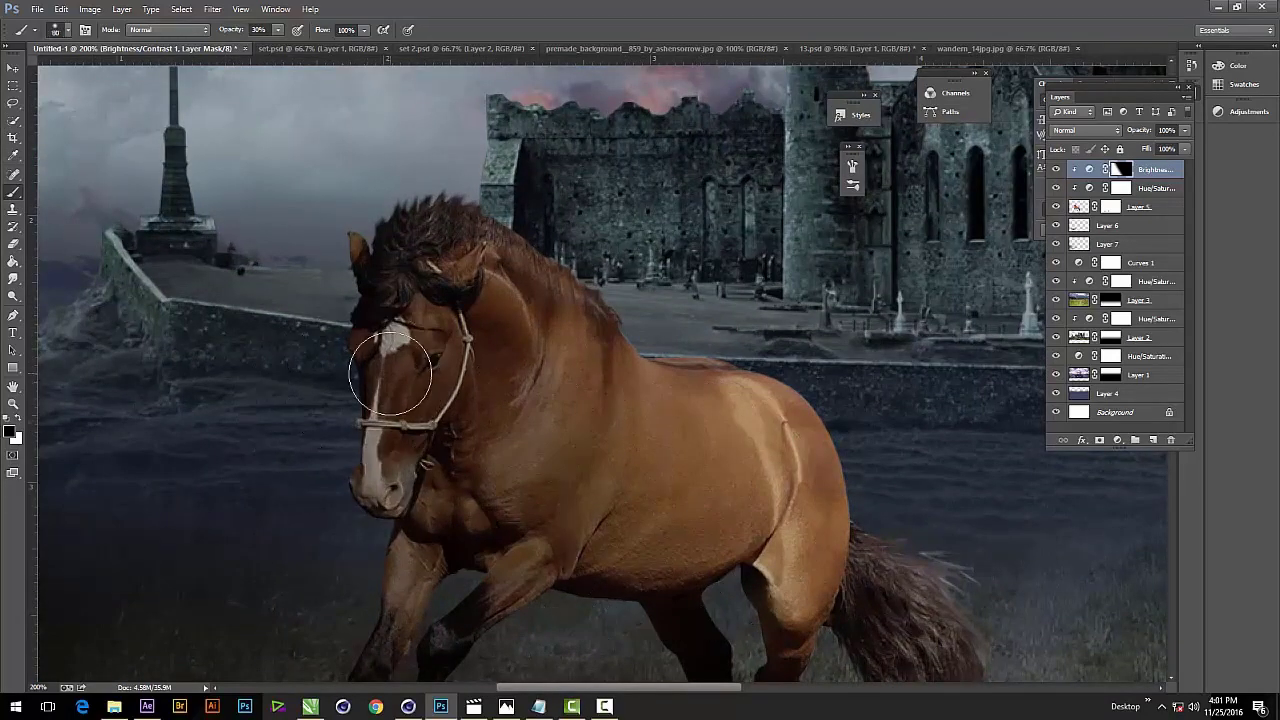
key("bracketleft")
key("bracketleft")
key("bracketleft")
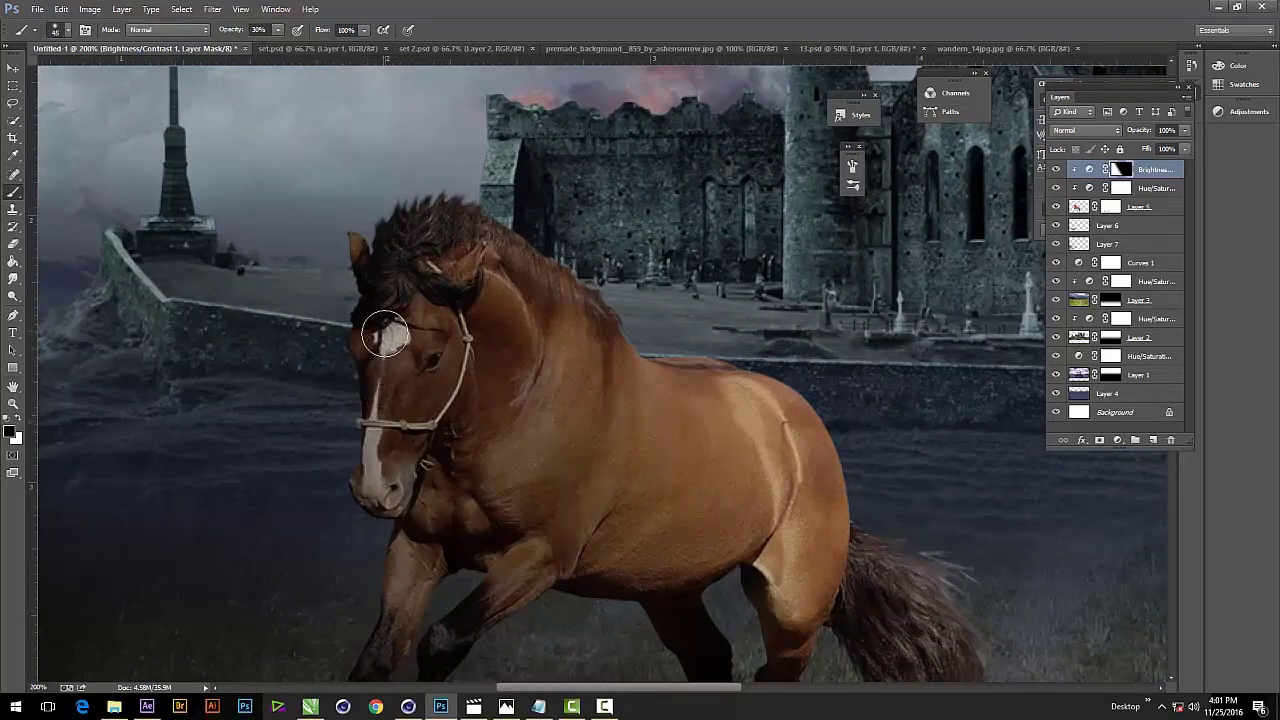
mouse_move(383, 380)
left_mouse_down()
mouse_move(378, 401)
mouse_move(425, 311)
mouse_move(358, 308)
mouse_move(432, 335)
mouse_move(400, 400)
left_mouse_up()
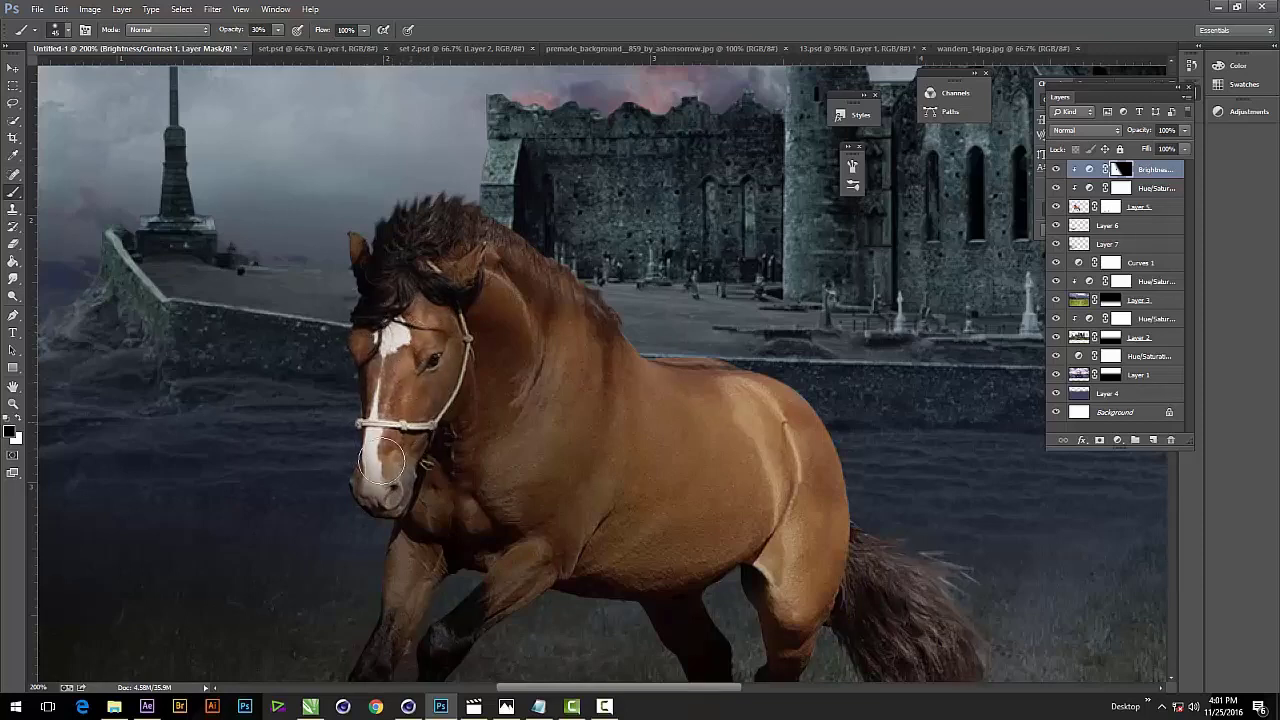
scroll(500, 506, "down", 5)
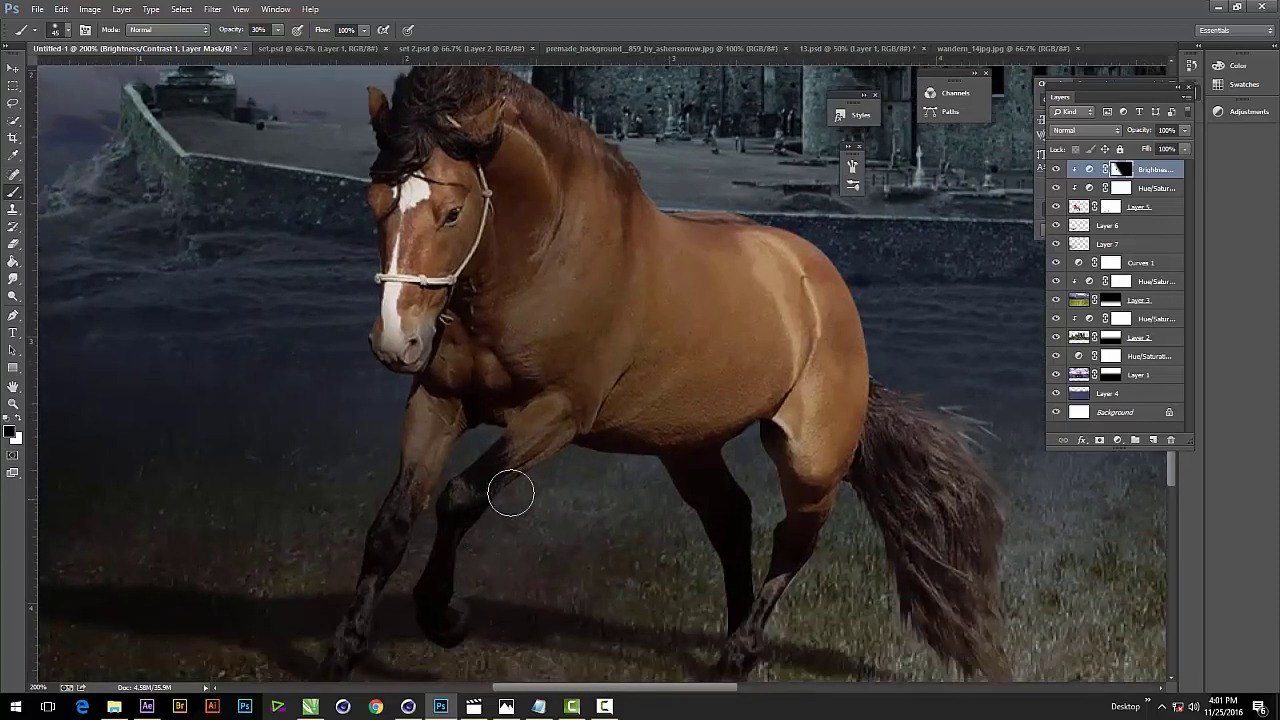
Paint the mask along the horse's forelegs, hind leg and front hoof.
mouse_move(512, 502)
left_mouse_down()
mouse_move(466, 555)
mouse_move(474, 594)
mouse_move(508, 471)
mouse_move(465, 468)
mouse_move(517, 374)
mouse_move(586, 329)
mouse_move(491, 417)
mouse_move(486, 489)
left_mouse_up()
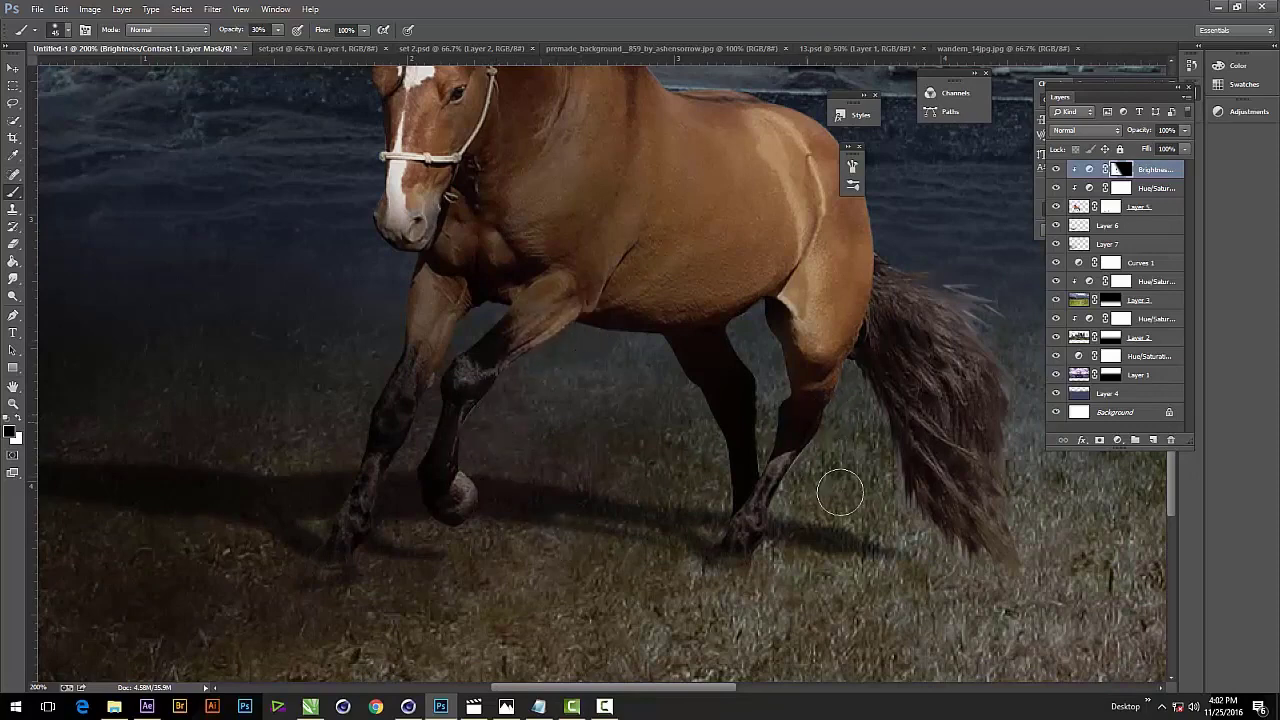
mouse_move(841, 493)
left_mouse_down()
mouse_move(799, 482)
mouse_move(823, 430)
mouse_move(749, 529)
mouse_move(752, 556)
mouse_move(791, 466)
mouse_move(754, 529)
mouse_move(742, 493)
mouse_move(775, 444)
left_mouse_up()
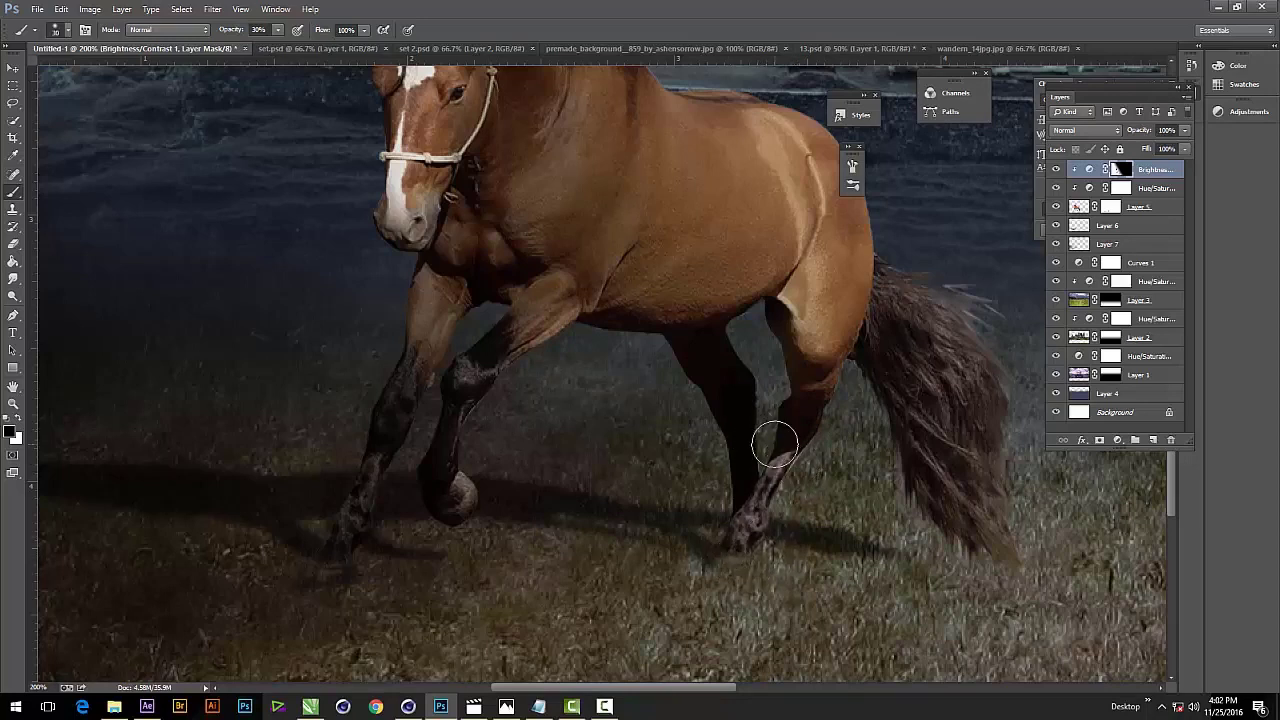
key("bracketleft")
key("bracketleft")
key("ctrl+minus")
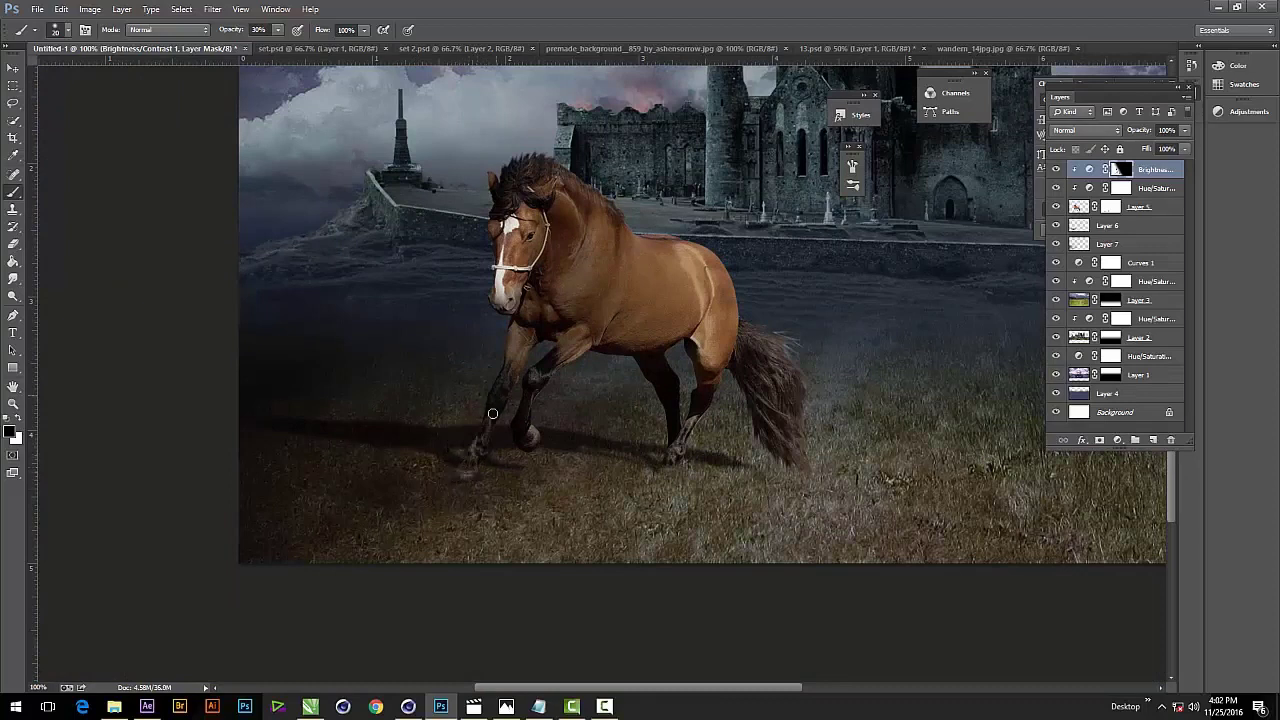
mouse_move(494, 410)
left_mouse_down()
mouse_move(464, 470)
mouse_move(498, 450)
left_mouse_up()
key("ctrl+0")
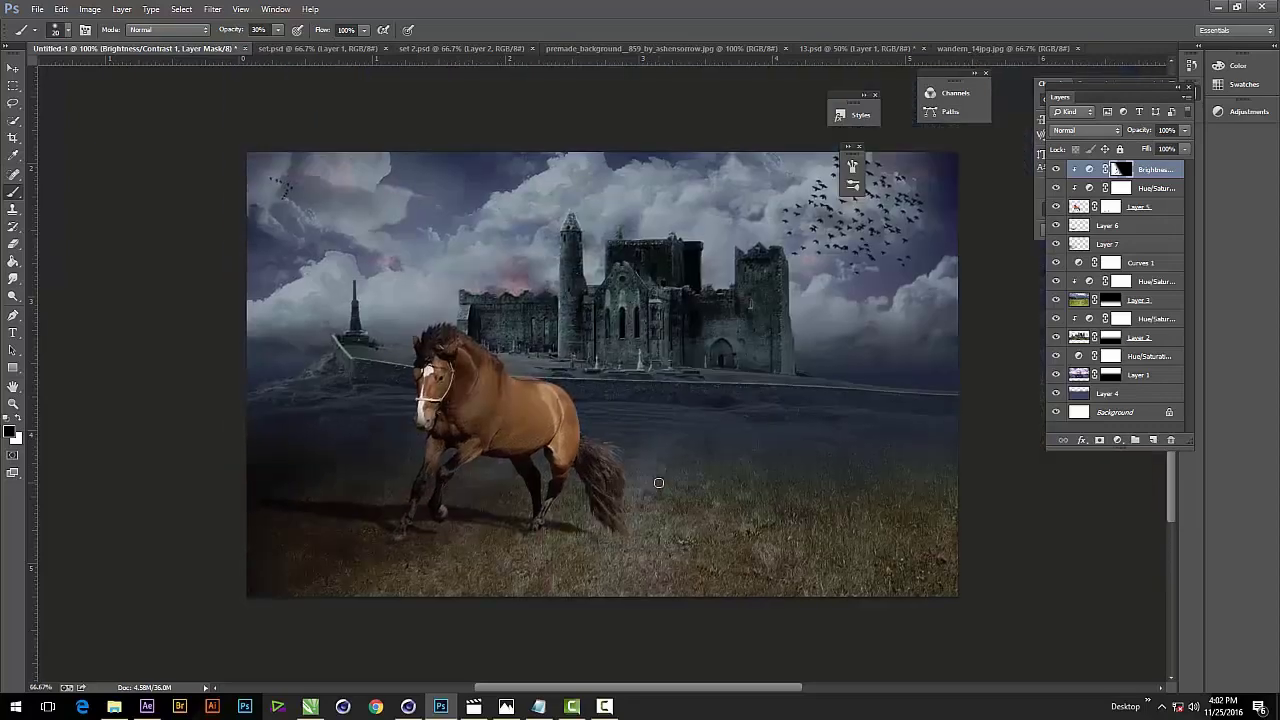
key("ctrl+1")
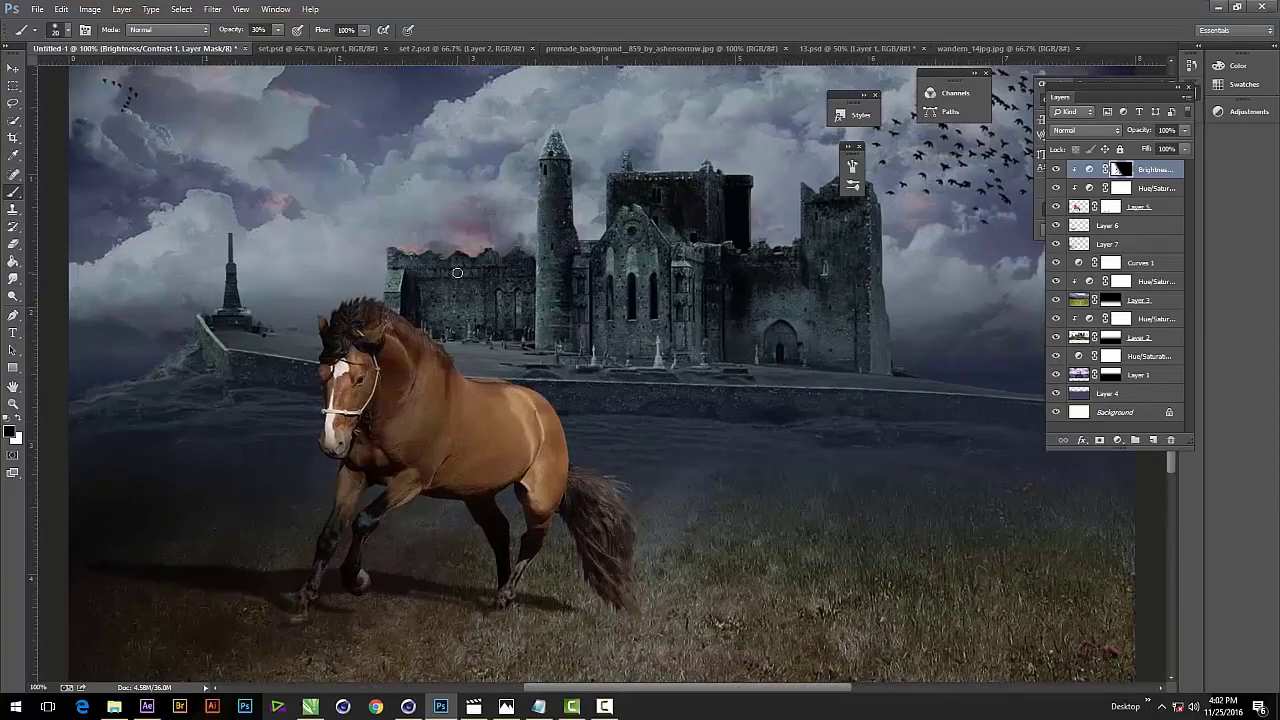
key("ctrl+plus")
left_click_drag(457, 272, 563, 363)
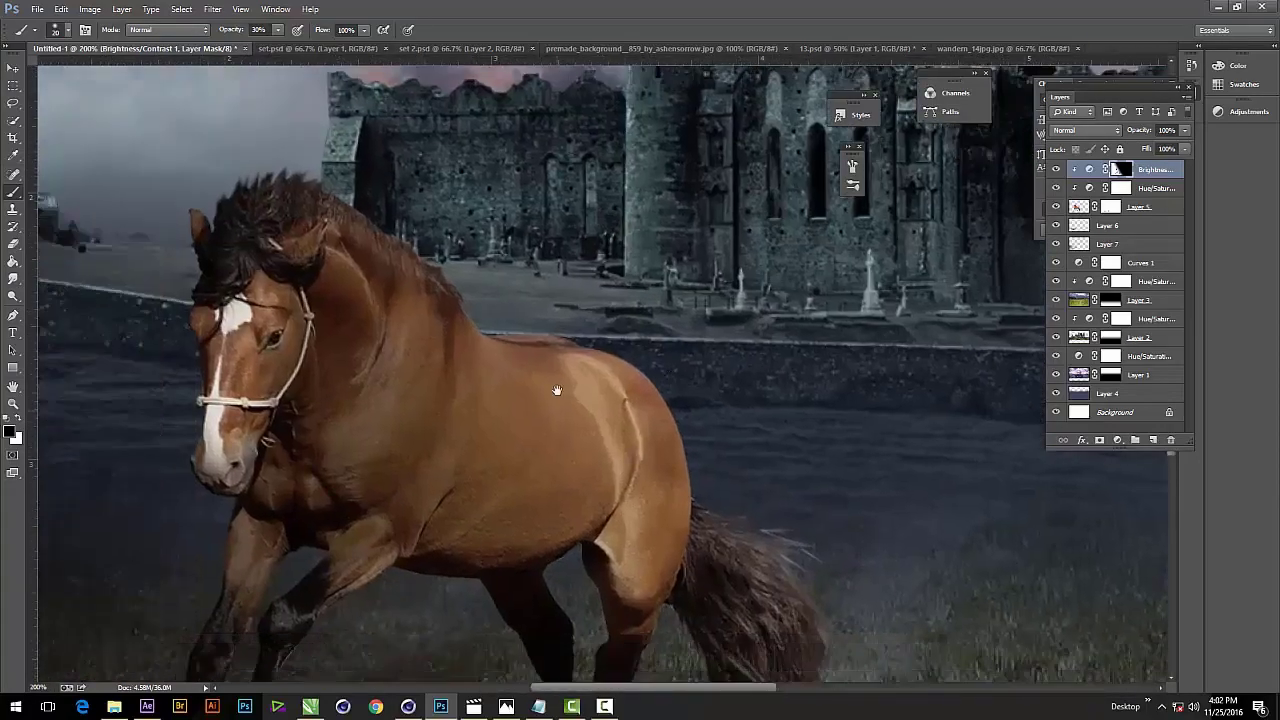
key("ctrl+minus")
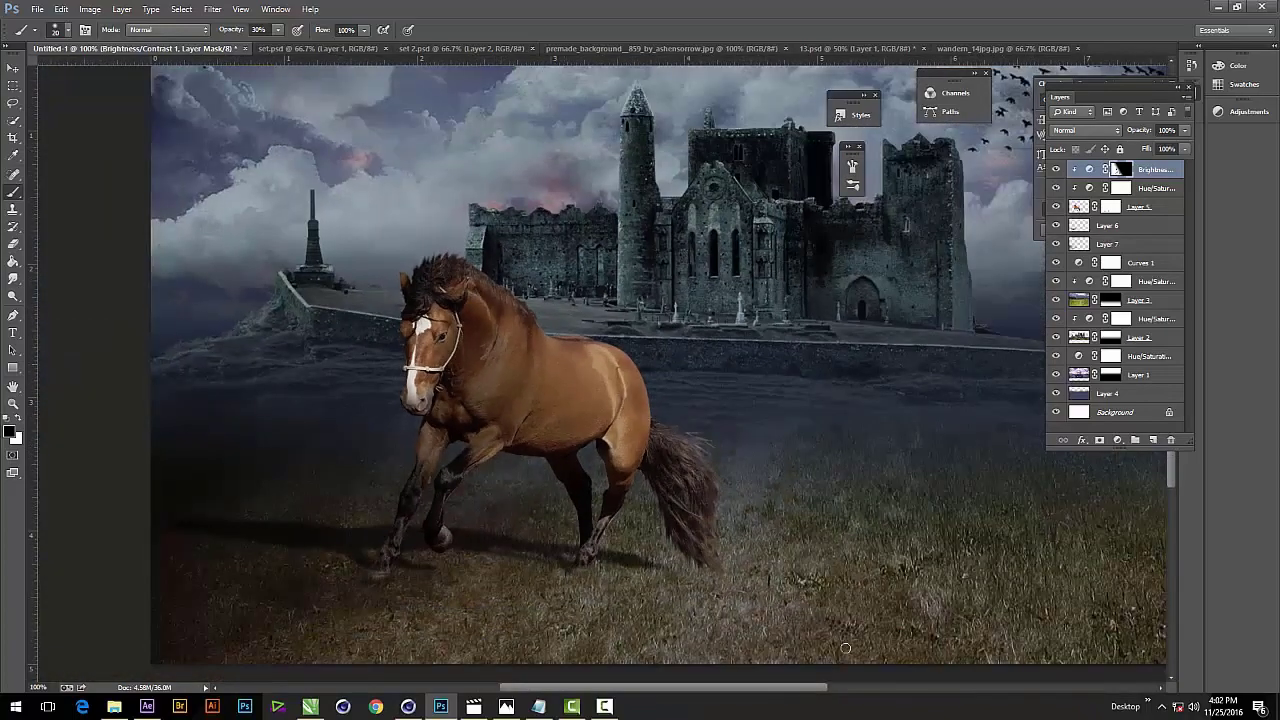
key("ctrl+plus")
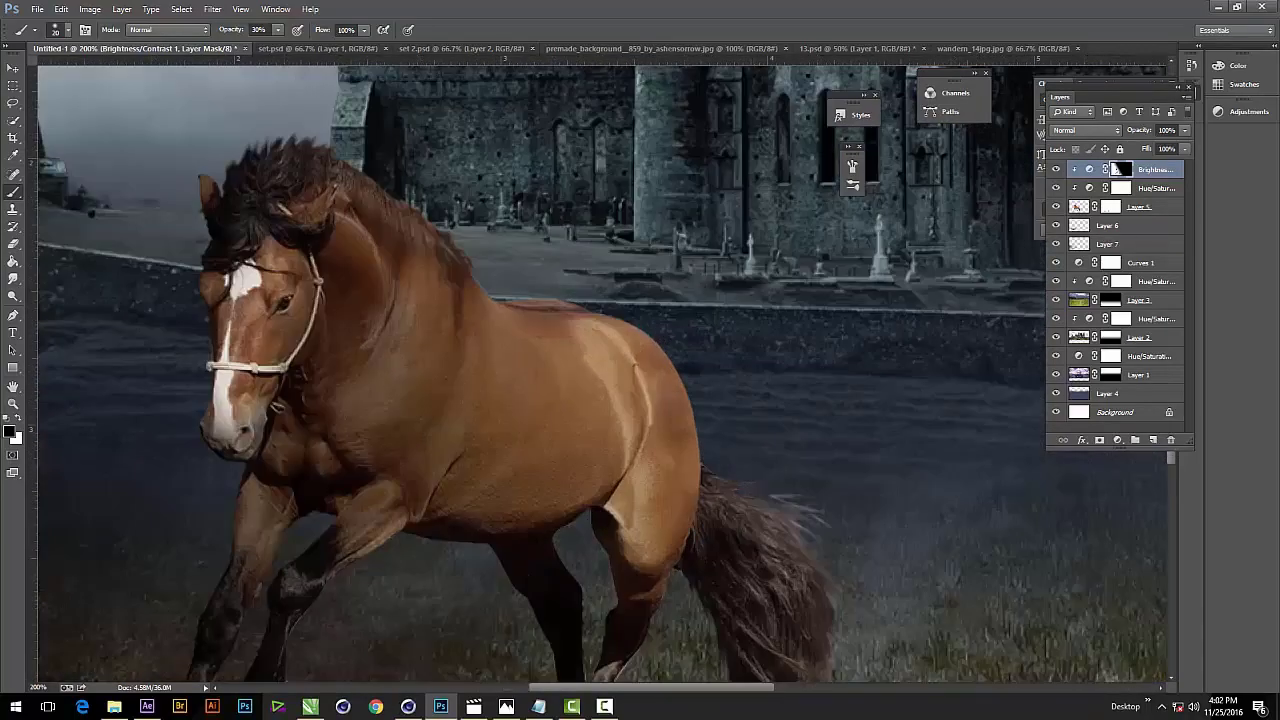
Select horse Layer 5 and choose the Dodge Tool (Midtones, 50% exposure) with a smaller brush.
left_click(1088, 212)
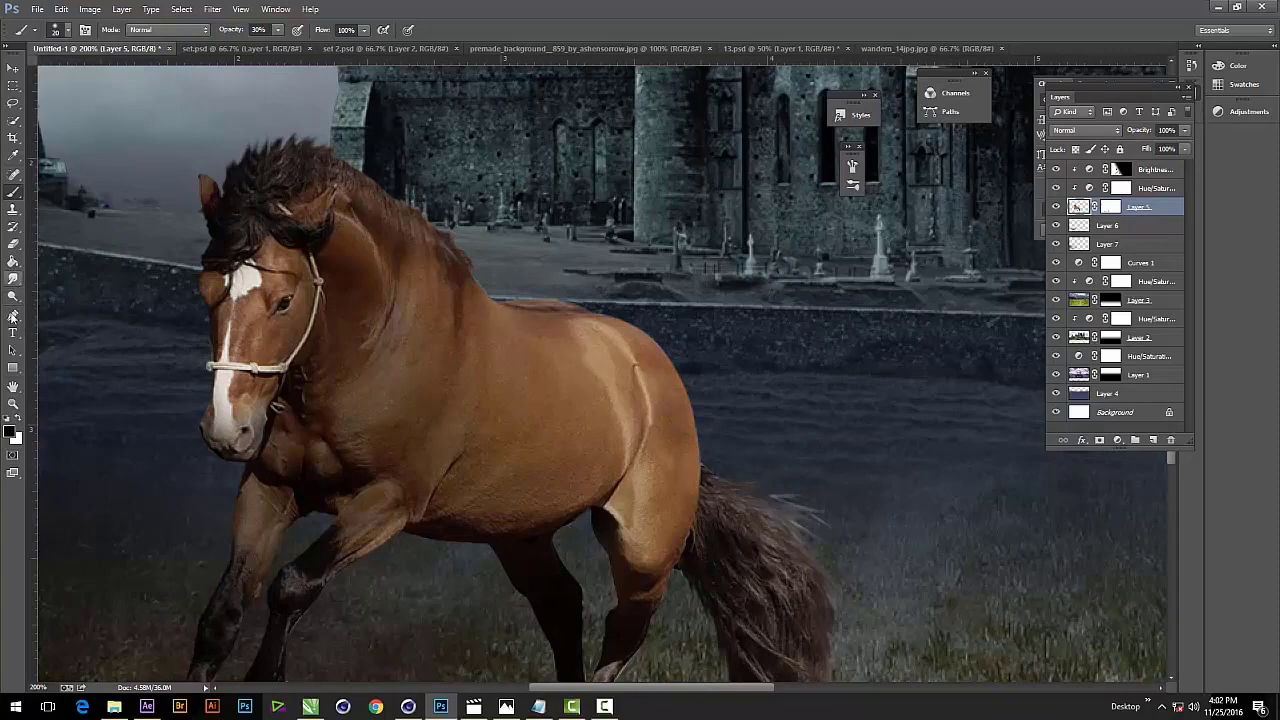
left_click(11, 280)
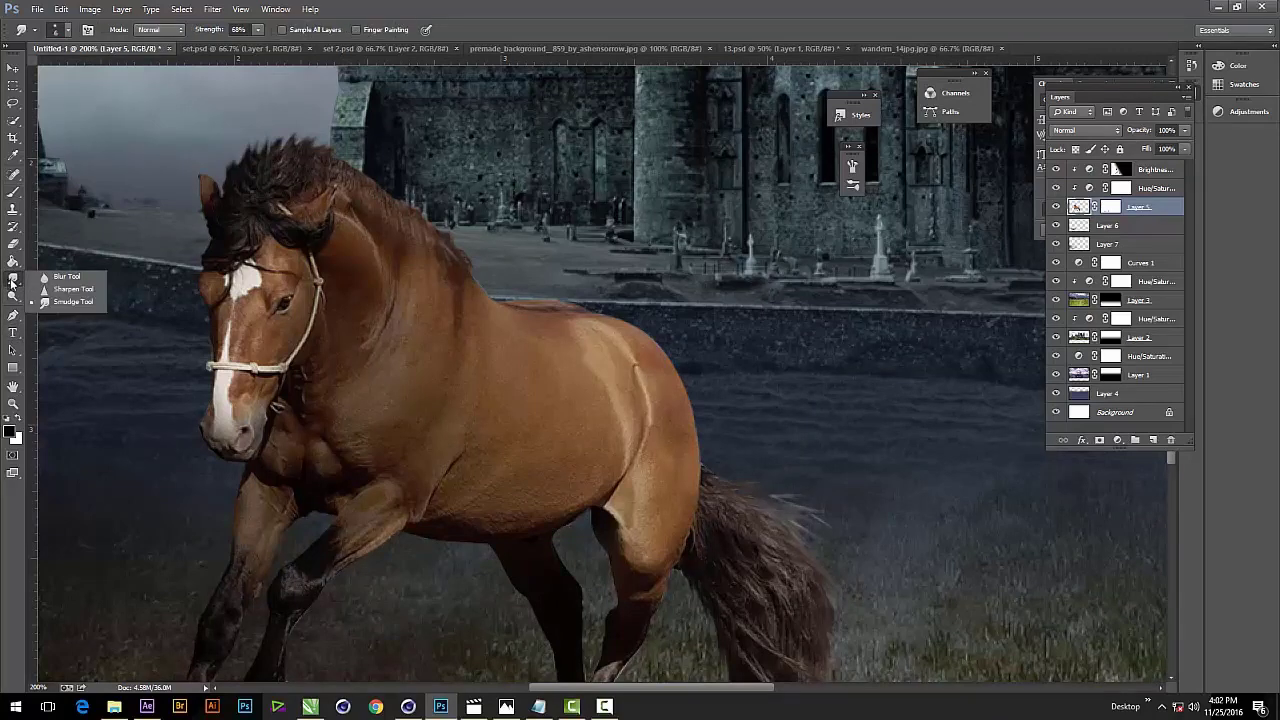
left_click(12, 262)
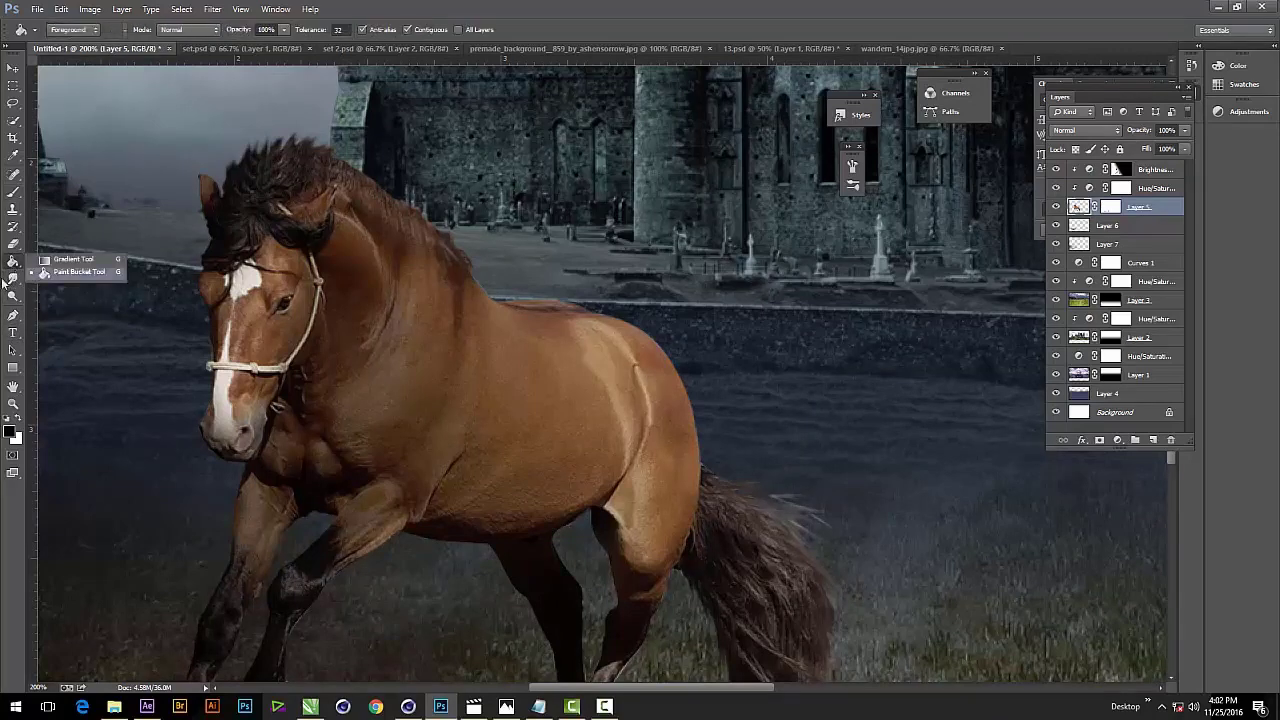
left_click(12, 296)
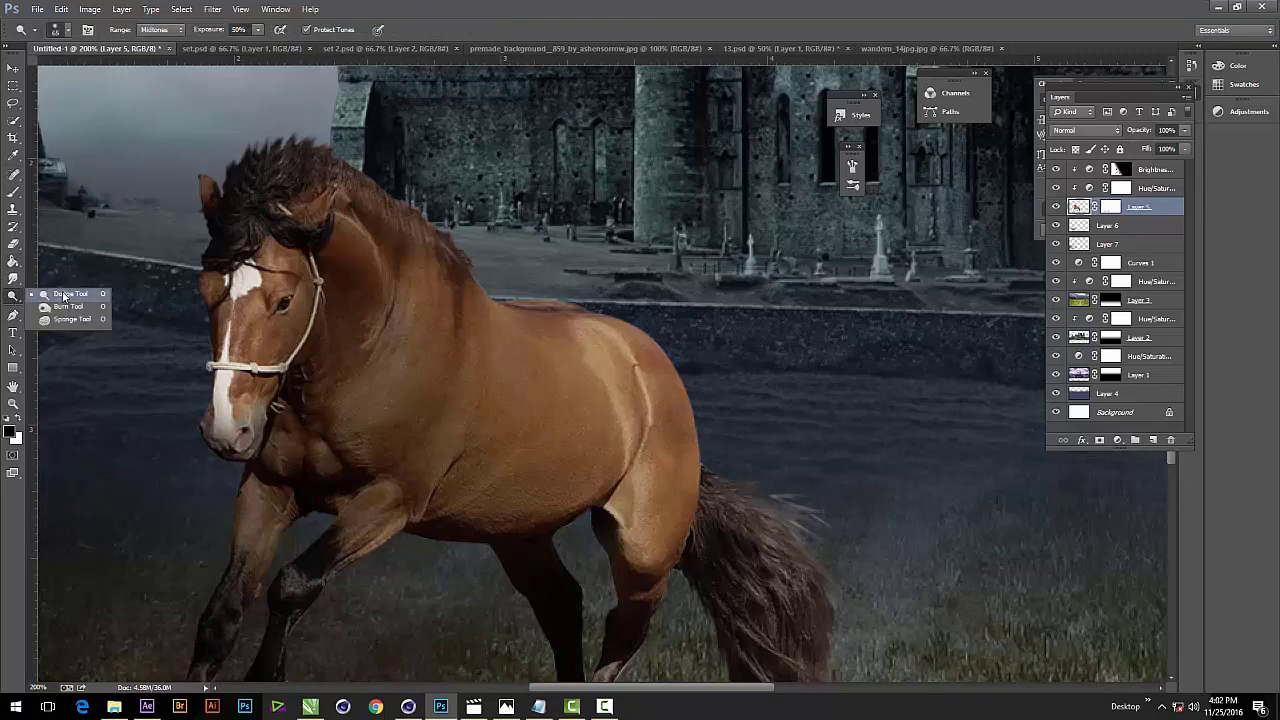
left_click(63, 296)
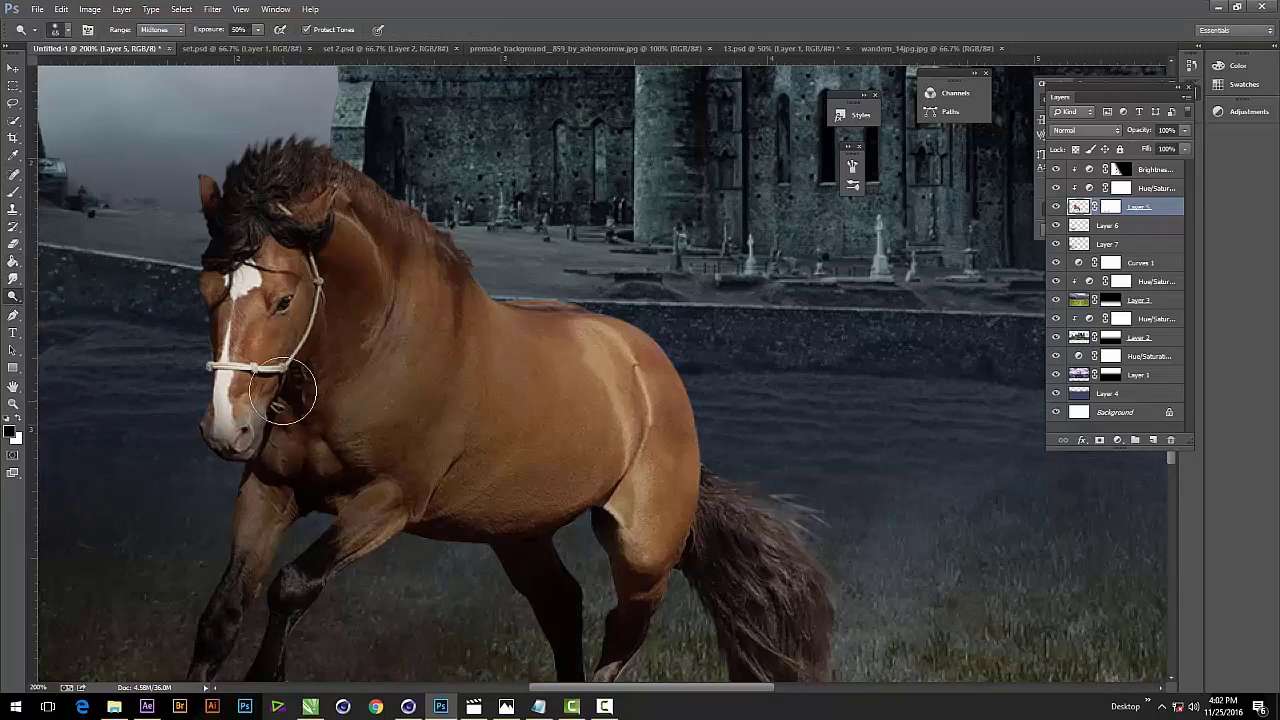
scroll(391, 380, "down", 3)
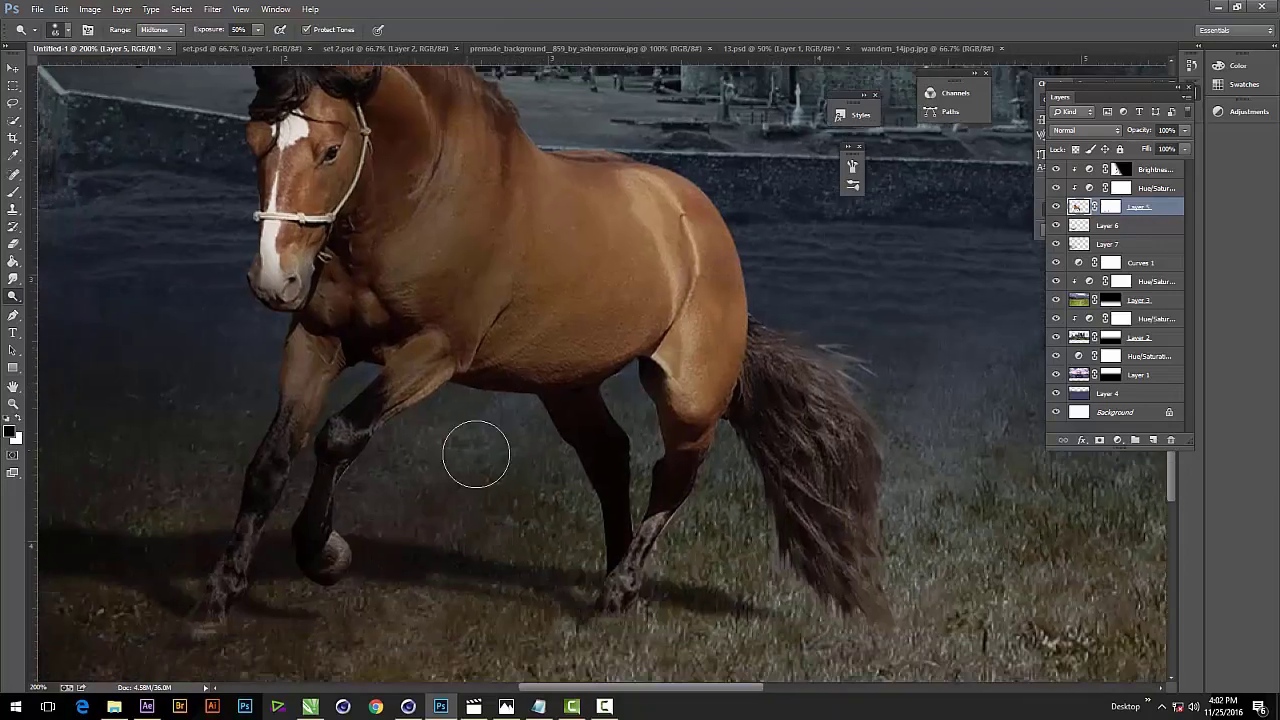
key("bracketleft")
key("bracketleft")
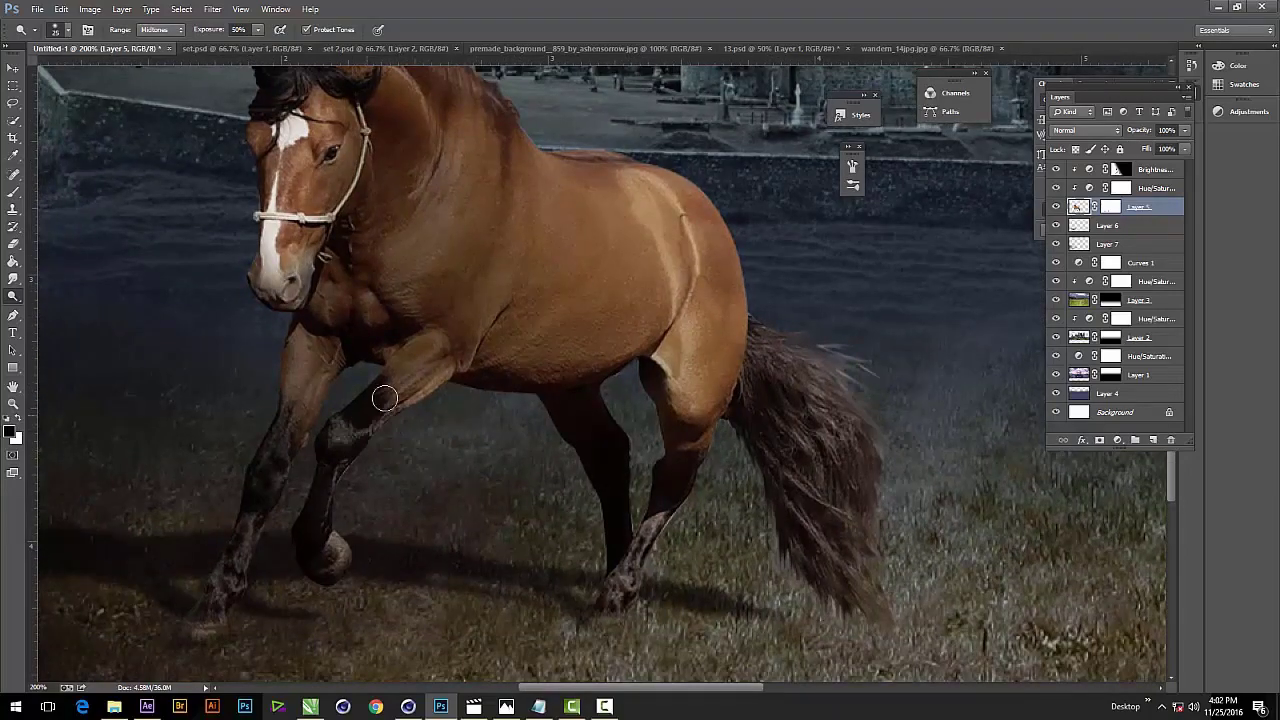
Dodge the horse's foreleg, hind leg, back and white blaze.
mouse_move(393, 400)
left_mouse_down()
mouse_move(386, 389)
mouse_move(334, 480)
mouse_move(343, 429)
mouse_move(329, 549)
mouse_move(361, 428)
left_mouse_up()
mouse_move(680, 423)
left_mouse_down()
mouse_move(680, 486)
mouse_move(624, 580)
mouse_move(699, 450)
mouse_move(743, 335)
mouse_move(735, 267)
mouse_move(694, 188)
mouse_move(726, 212)
mouse_move(768, 342)
mouse_move(763, 318)
mouse_move(835, 355)
mouse_move(888, 444)
mouse_move(876, 526)
mouse_move(900, 610)
mouse_move(869, 521)
mouse_move(889, 588)
mouse_move(803, 558)
mouse_move(777, 509)
mouse_move(790, 564)
mouse_move(760, 458)
mouse_move(826, 562)
mouse_move(793, 345)
mouse_move(858, 436)
mouse_move(757, 363)
mouse_move(864, 536)
mouse_move(836, 448)
mouse_move(895, 617)
mouse_move(976, 658)
left_mouse_up()
key("ctrl+minus")
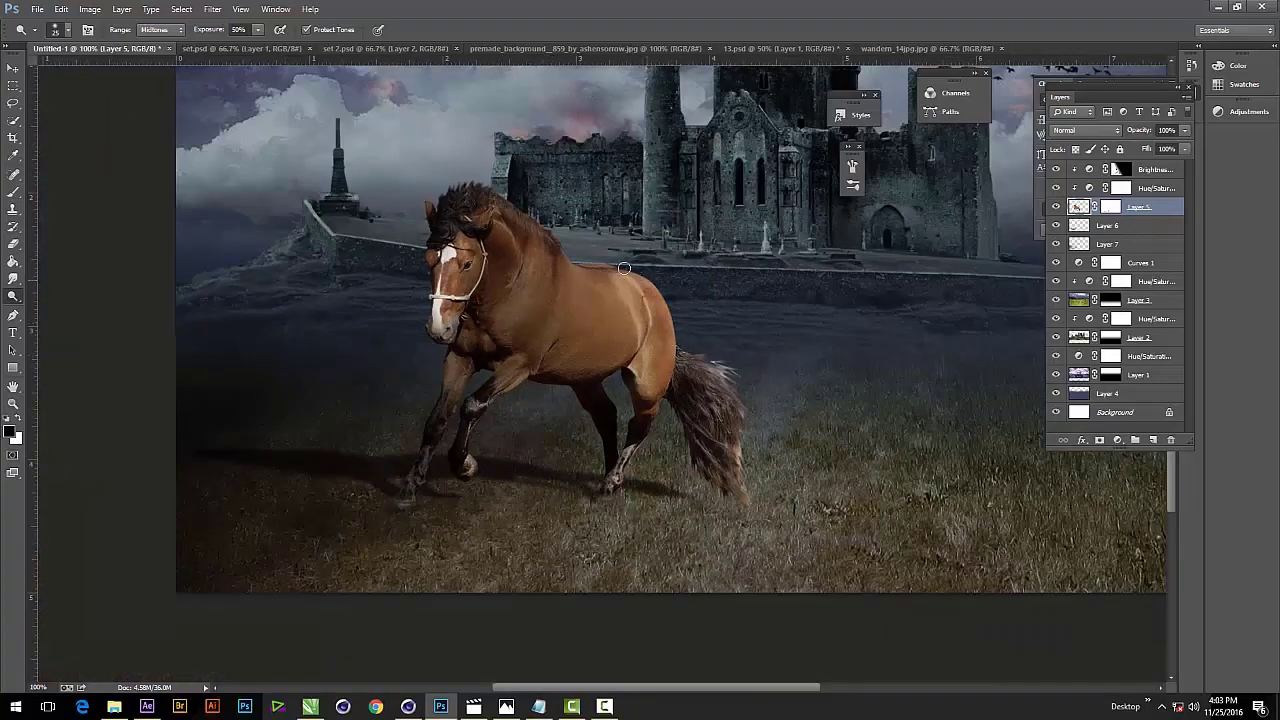
key("ctrl+plus")
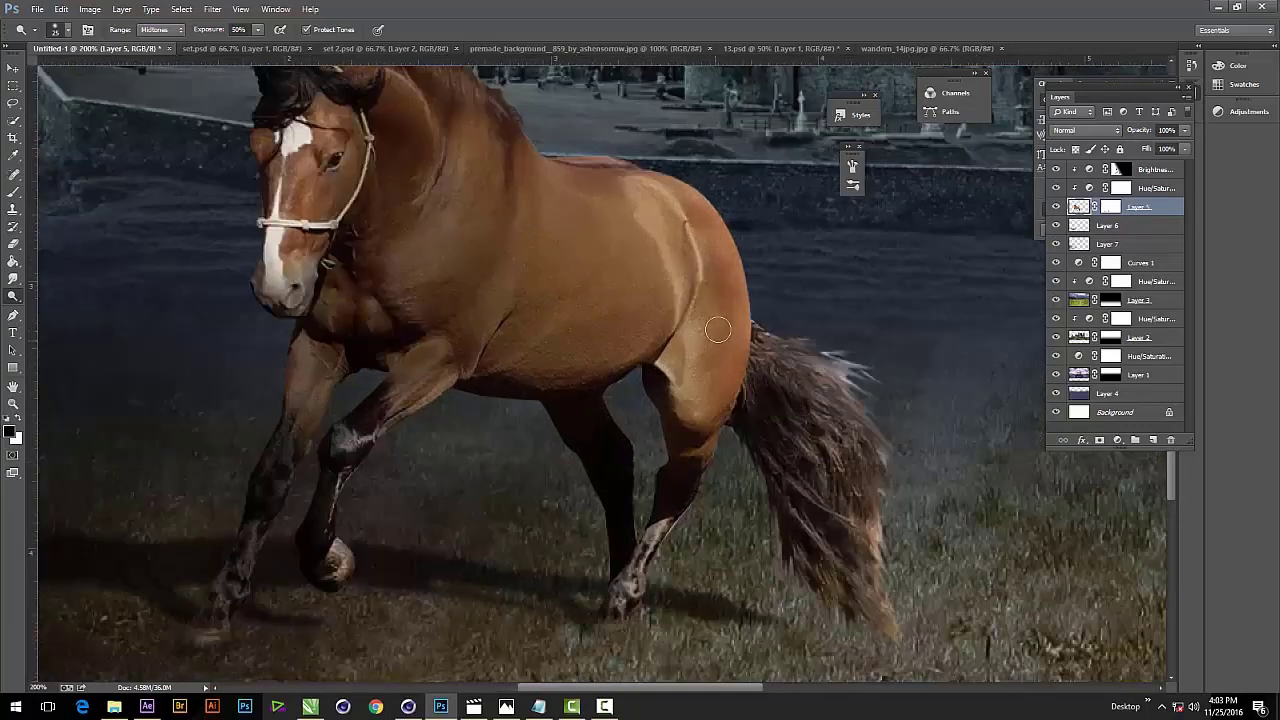
mouse_move(761, 316)
left_mouse_down()
mouse_move(740, 238)
mouse_move(655, 172)
mouse_move(541, 155)
mouse_move(534, 142)
left_mouse_up()
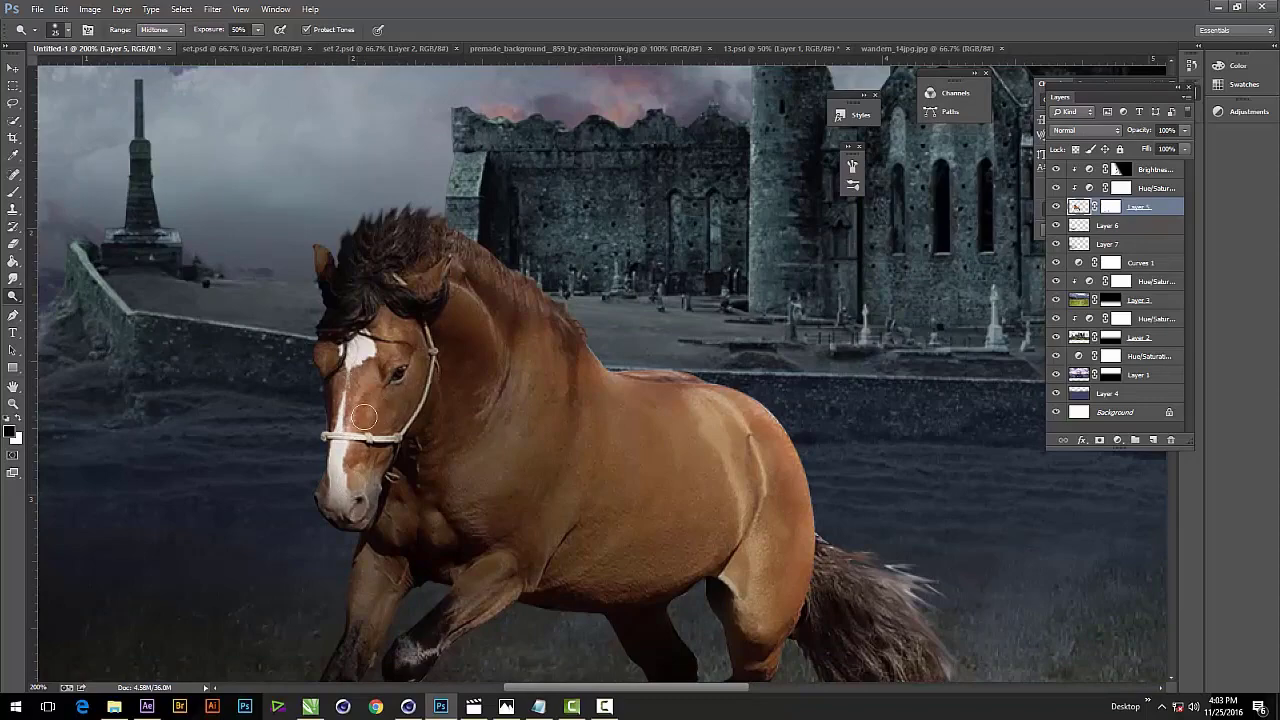
left_click_drag(380, 412, 348, 478)
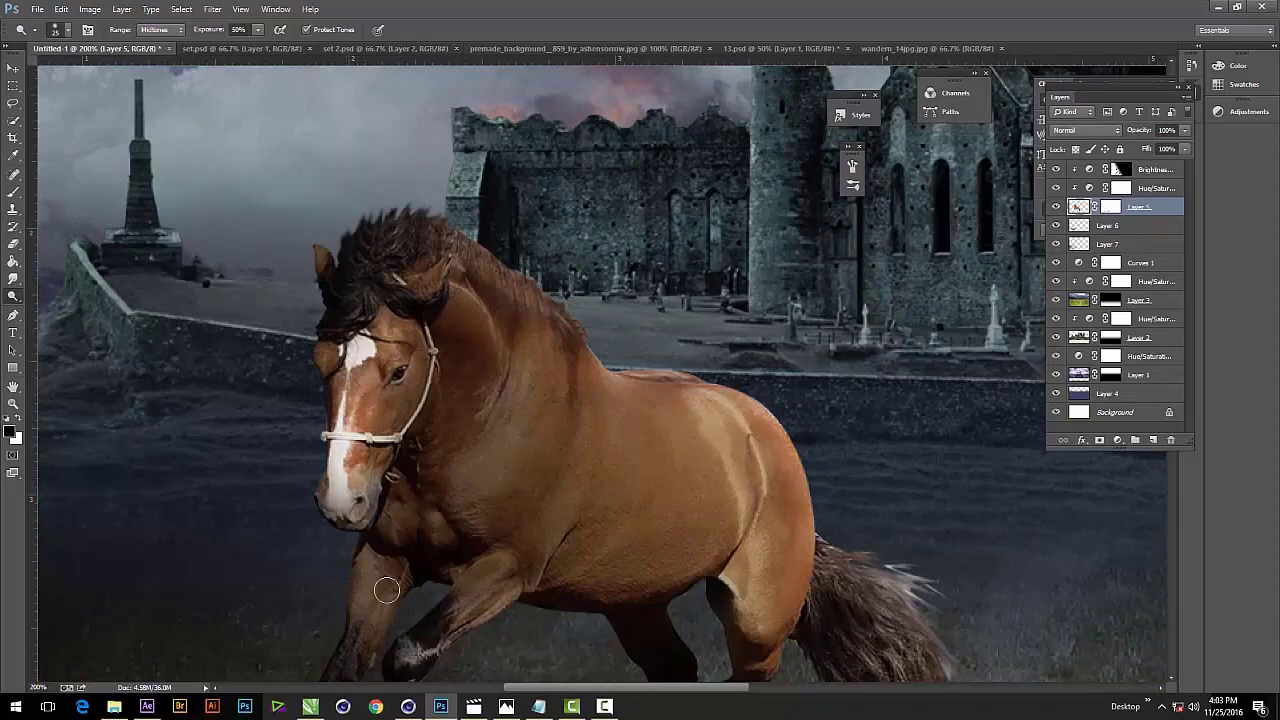
key("ctrl+minus")
key("ctrl+minus")
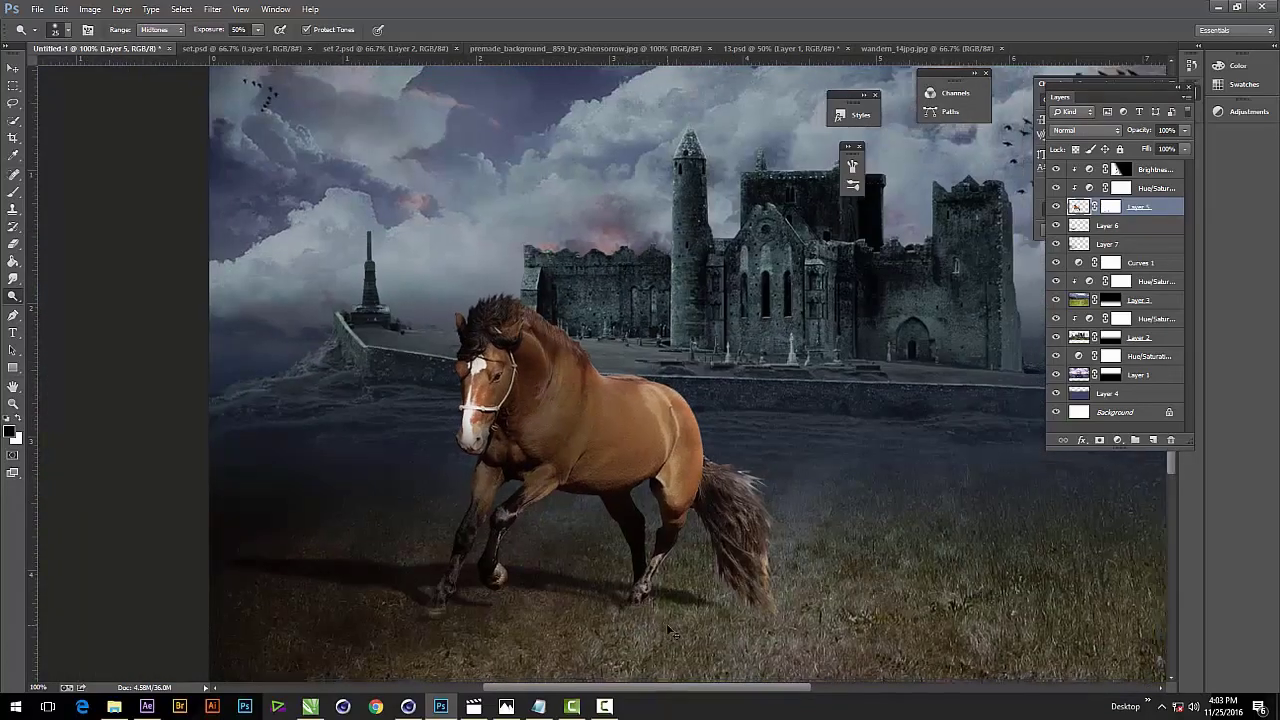
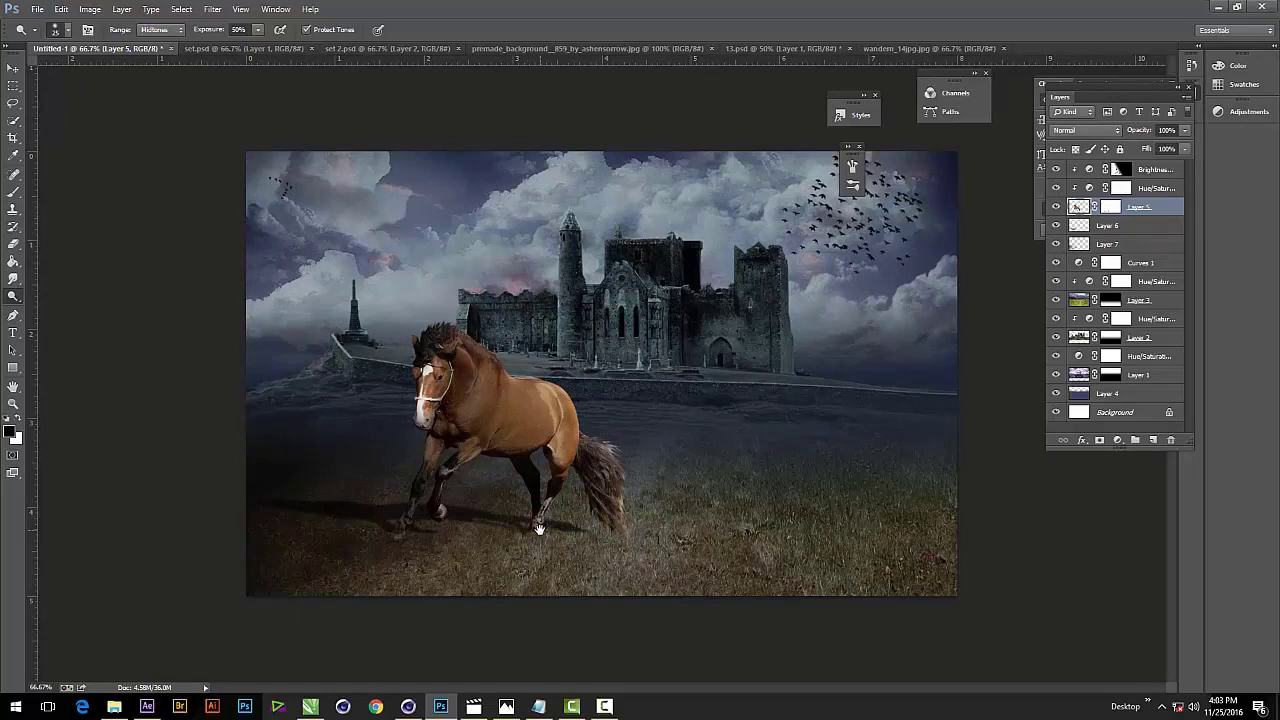
Switch to an enlarged Brush and select the Brightness/Contrast 1 layer.
left_click(13, 190)
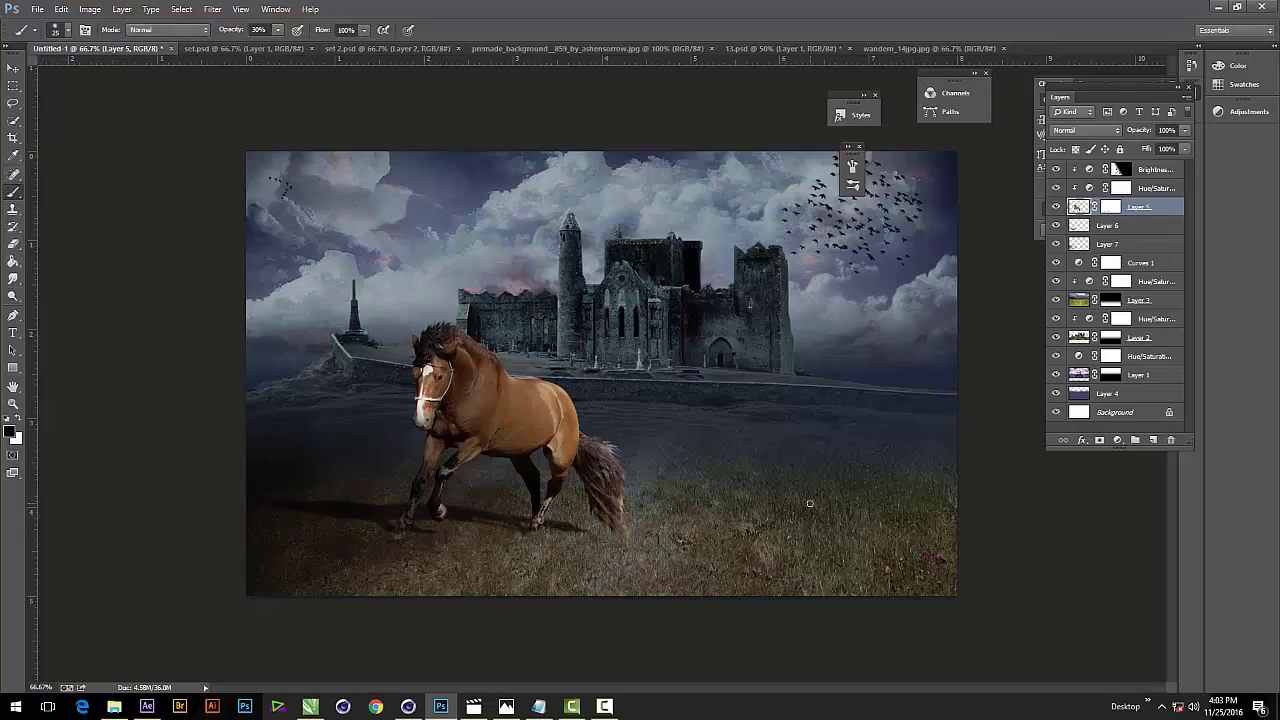
key("bracketright")
key("bracketright")
key("bracketright")
key("bracketright")
key("bracketright")
key("bracketright")
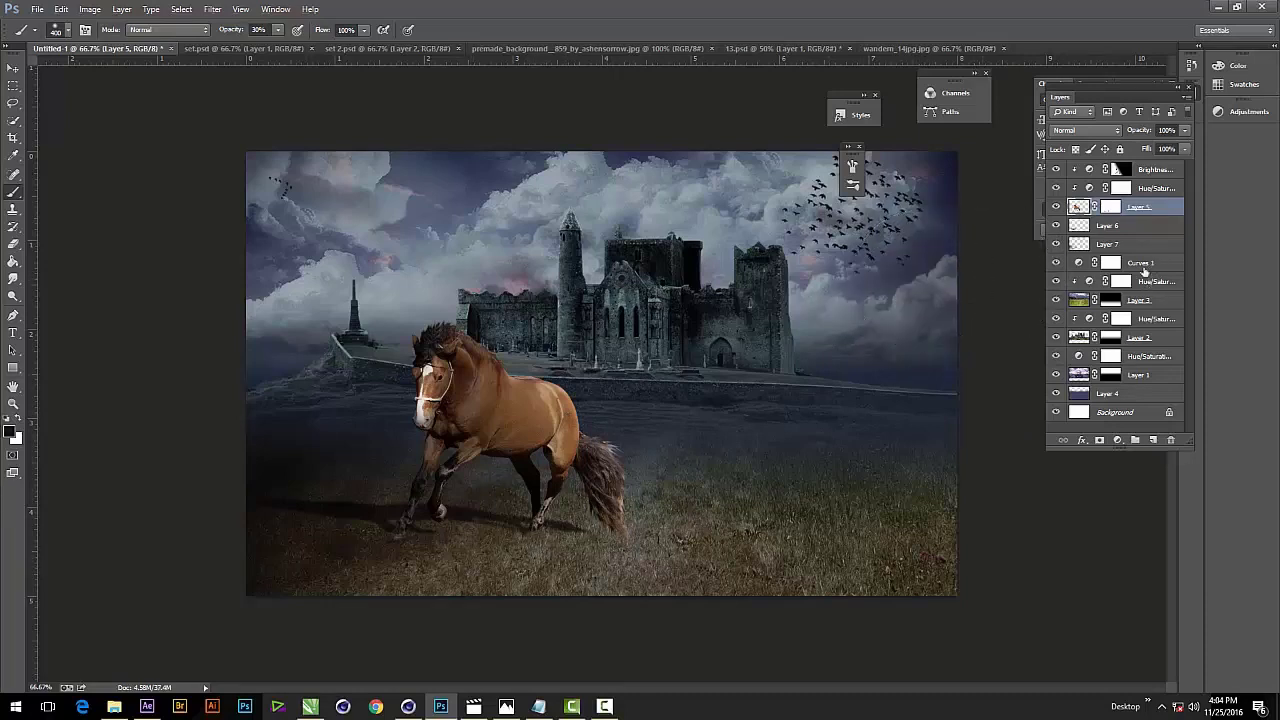
left_click(1158, 170)
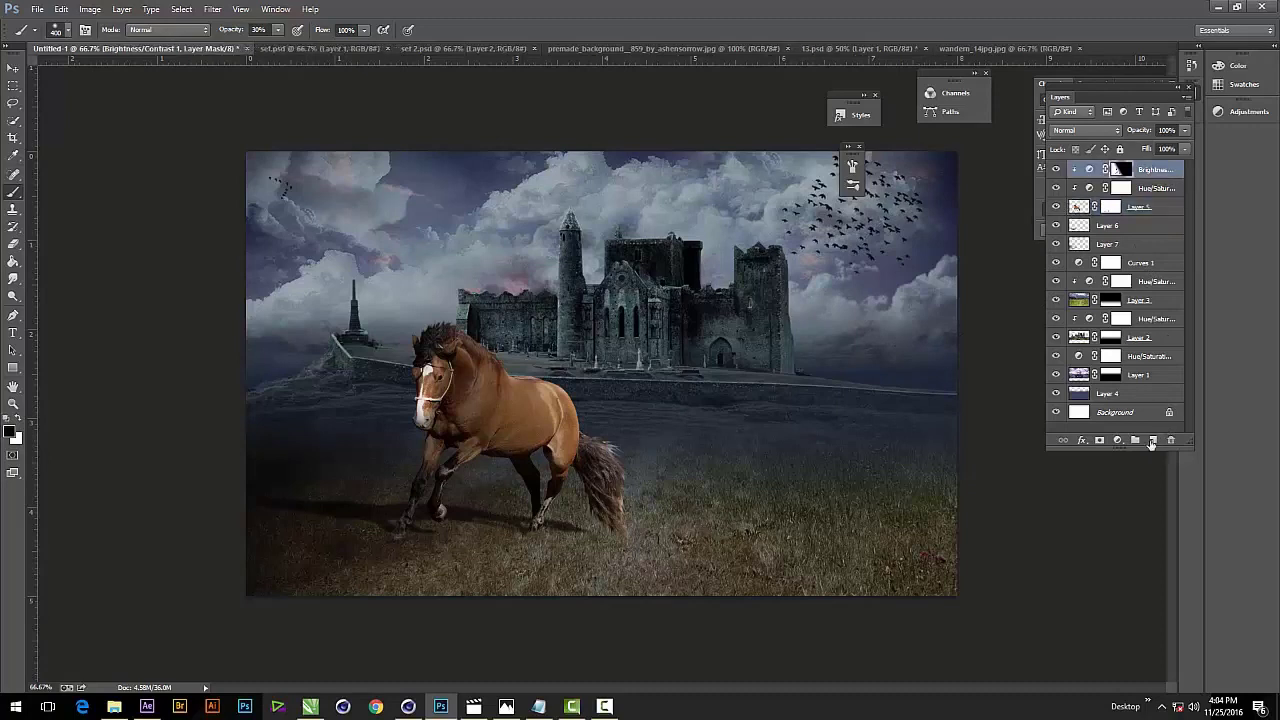
Add a new empty layer and set a light peach foreground colour sampled near the horse.
left_click(1152, 441)
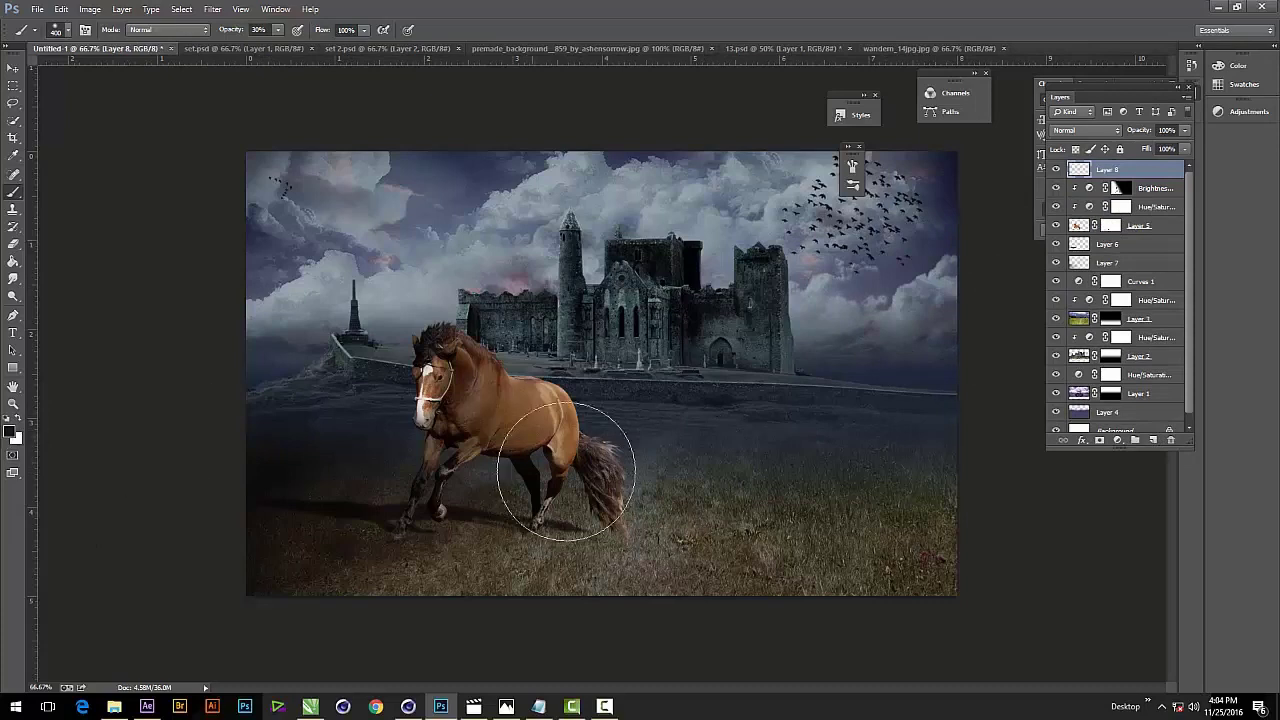
key("bracketleft")
key("bracketleft")
key("bracketleft")
left_click(565, 440, "alt")
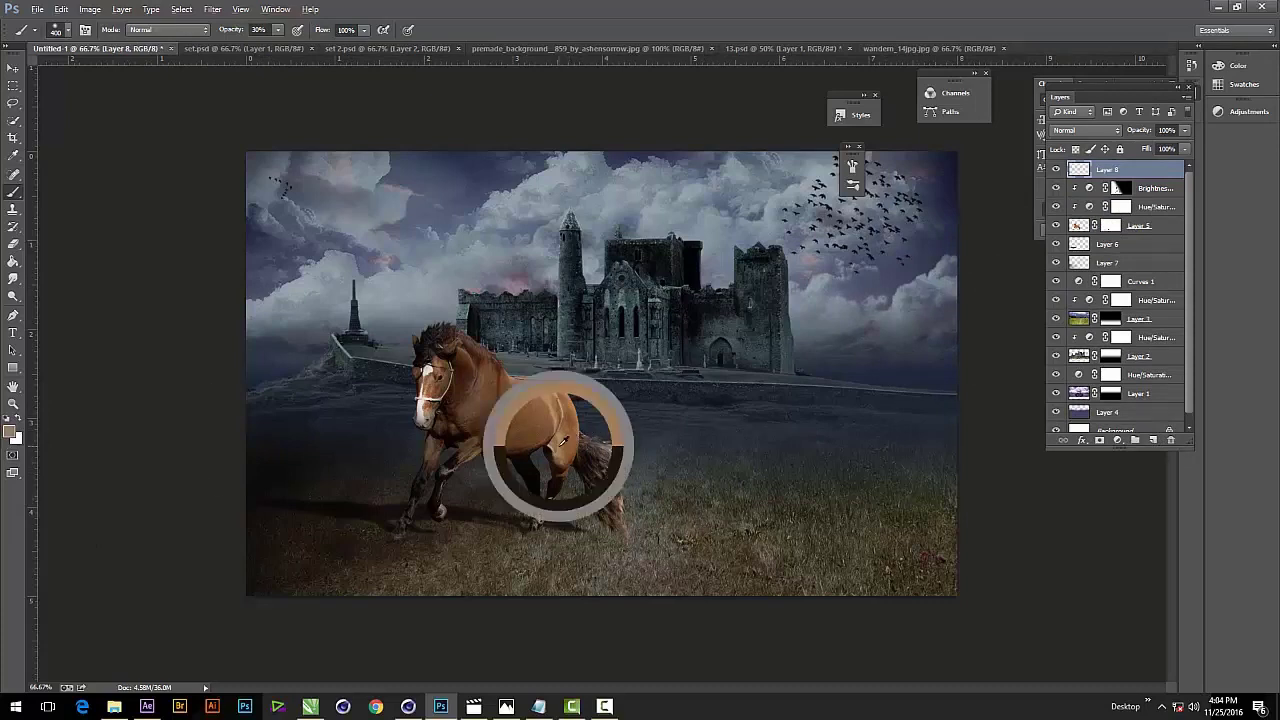
key("i")
left_click(11, 431)
left_click_drag(815, 440, 765, 380)
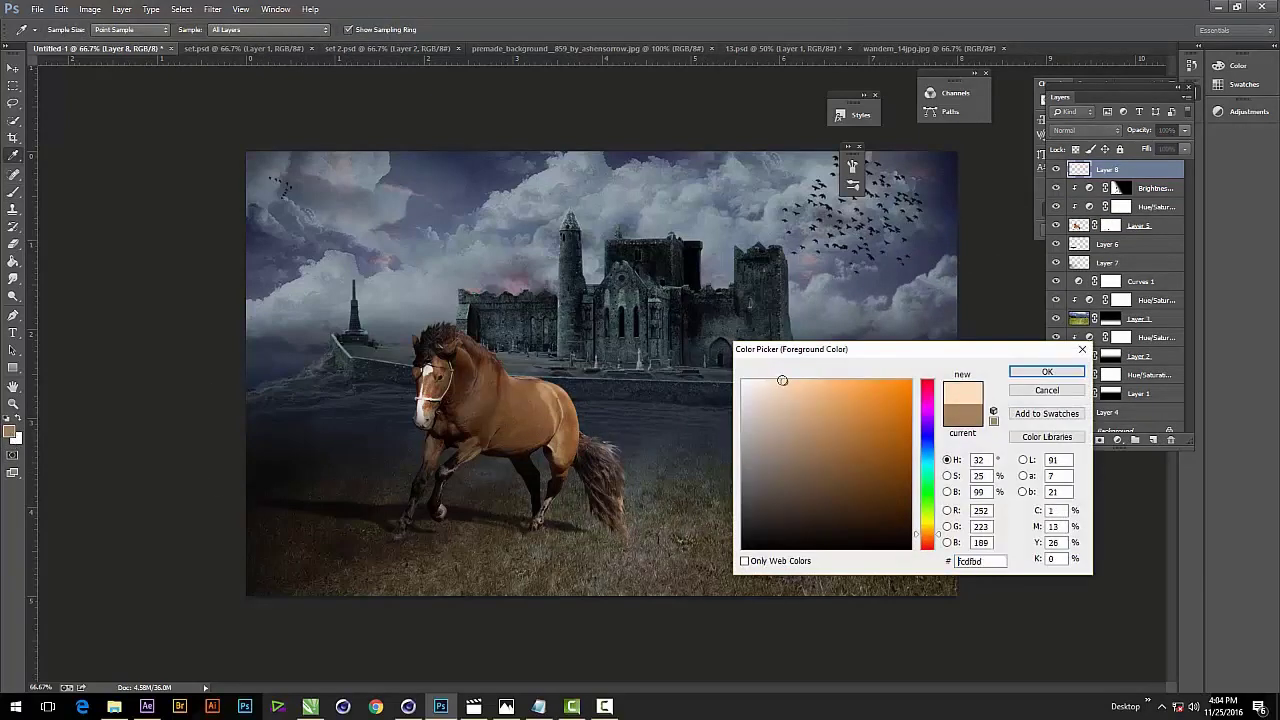
left_click(1070, 373)
key("b")
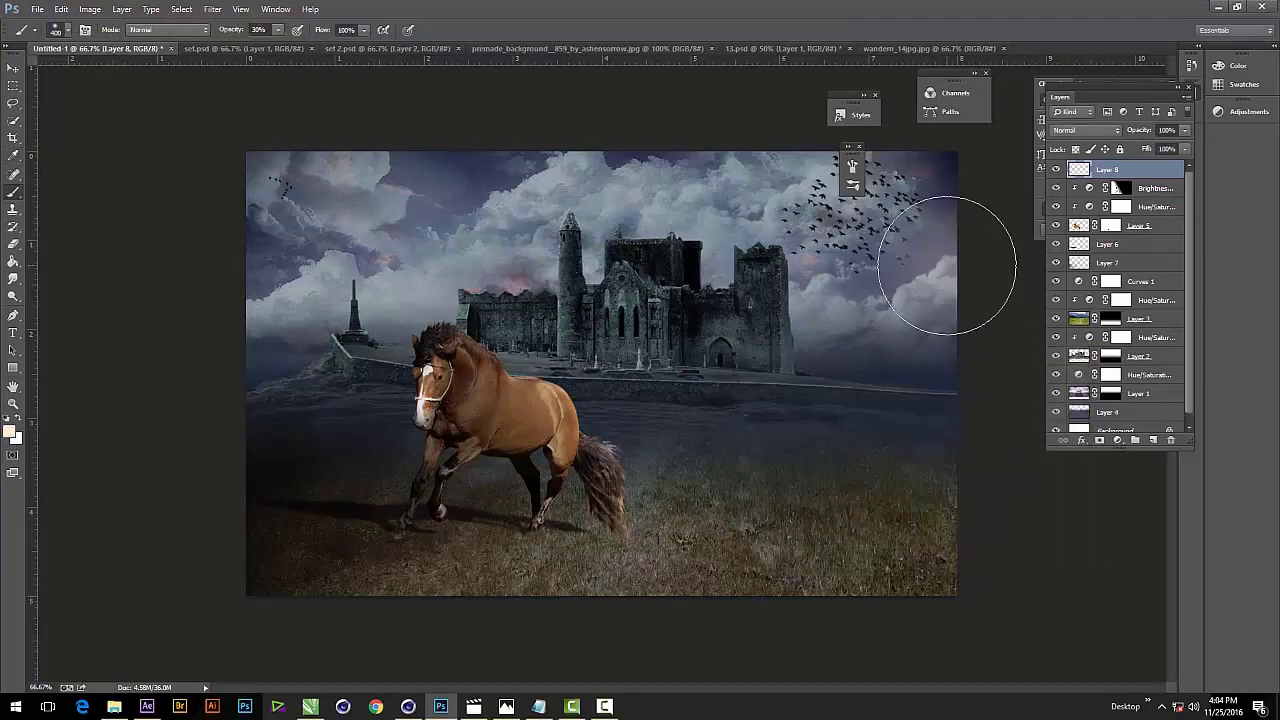
Paint a soft peach glow over the right-side clouds and horizon fog.
mouse_move(949, 290)
left_mouse_down()
mouse_move(914, 237)
mouse_move(920, 280)
mouse_move(949, 272)
mouse_move(914, 280)
mouse_move(957, 251)
mouse_move(918, 232)
mouse_move(878, 306)
mouse_move(986, 214)
left_mouse_up()
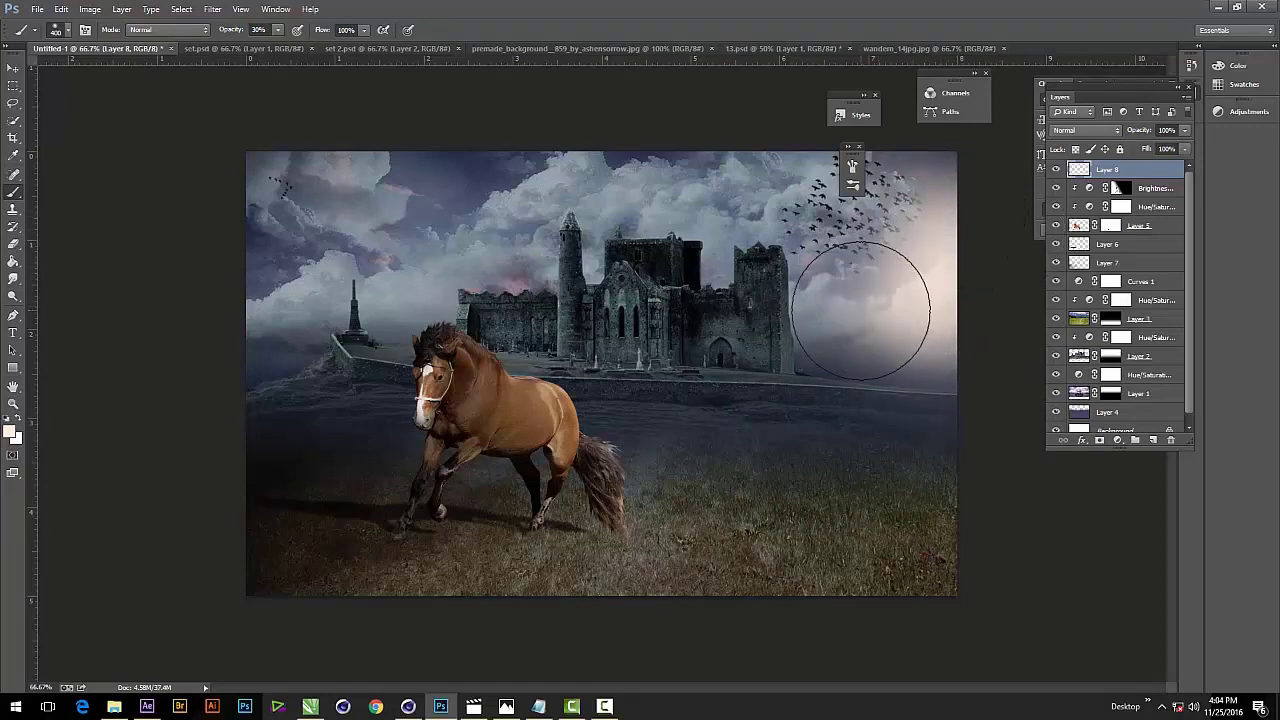
left_click_drag(857, 300, 973, 331)
left_click_drag(884, 343, 828, 357)
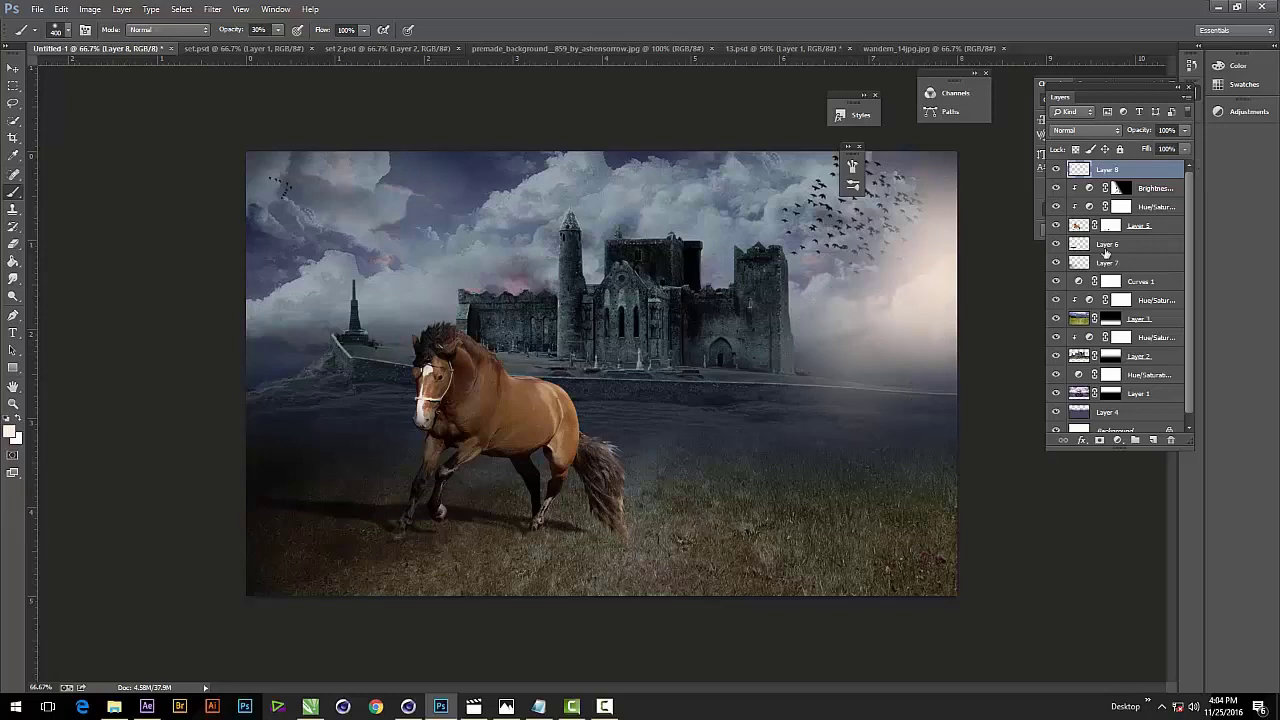
left_click_drag(866, 323, 850, 345)
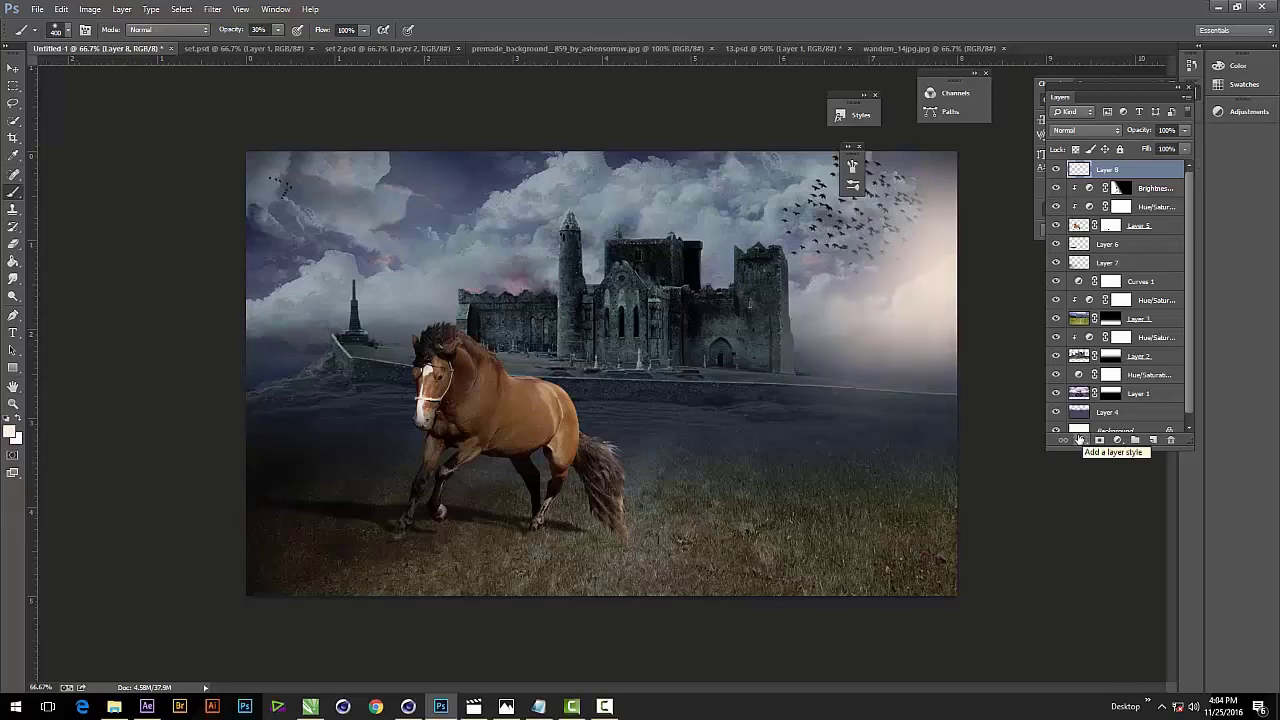
key("v")
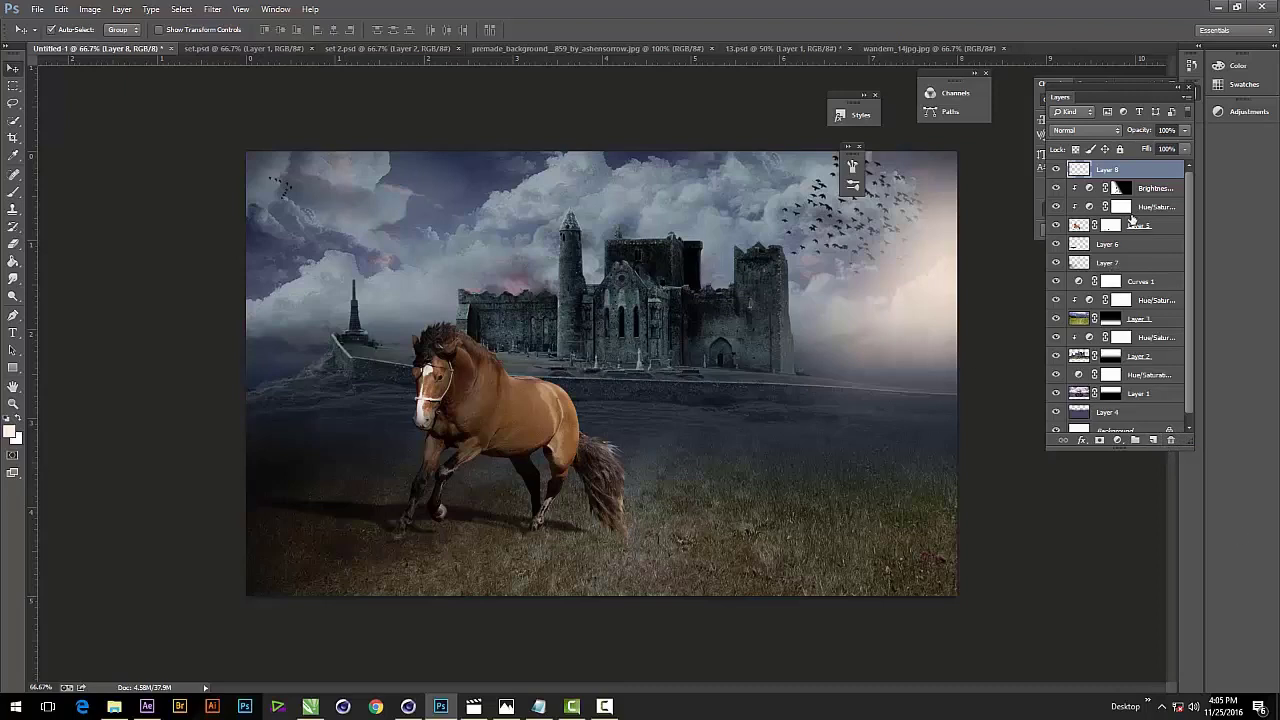
Stamp all visible layers from Layer 8 down into a new merged Layer 9.
scroll(1143, 240, "down", 1)
left_click(1114, 403, "shift")
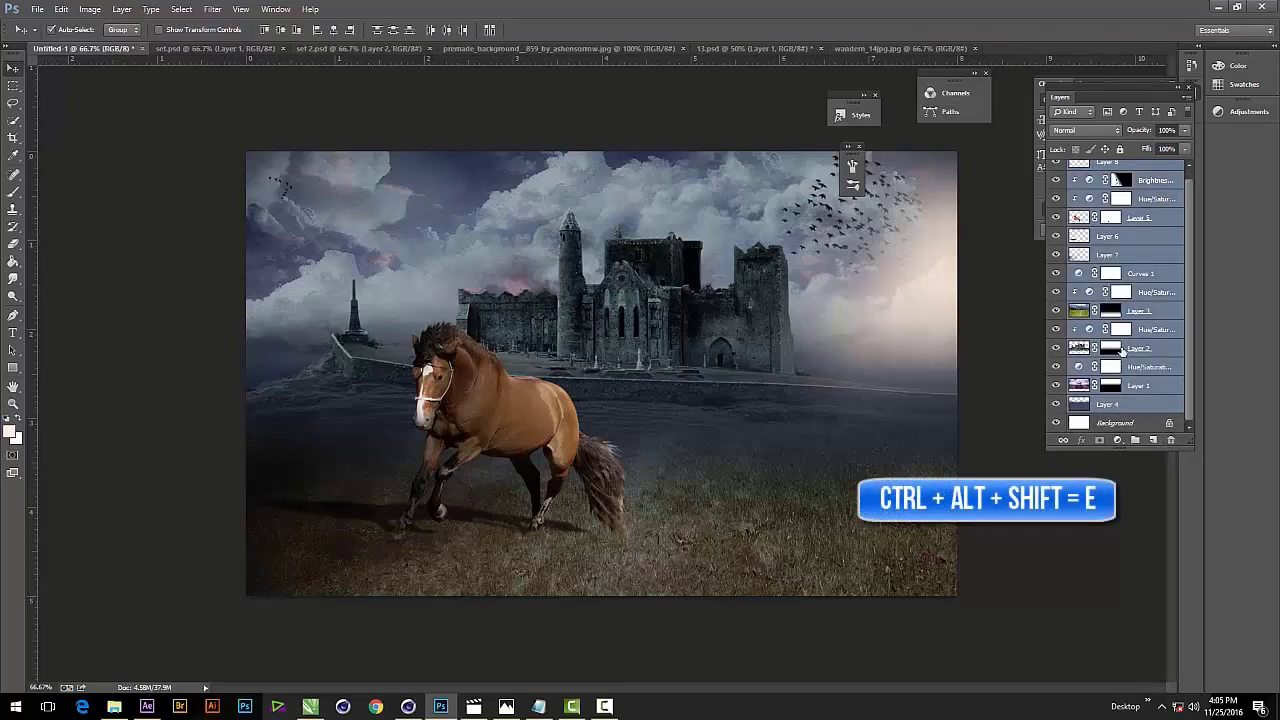
key("ctrl+alt+shift+e")
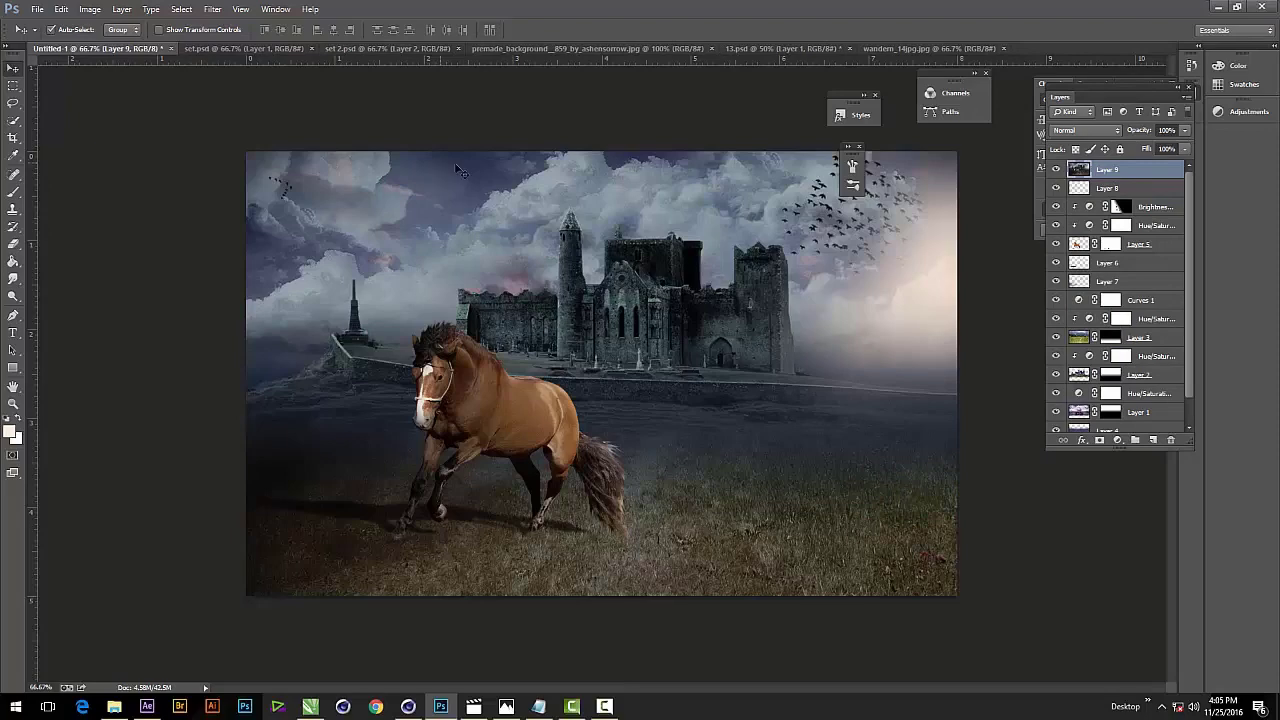
Warm Layer 9 in the Camera Raw Filter to +16 temperature and adjust highlights.
left_click(214, 10)
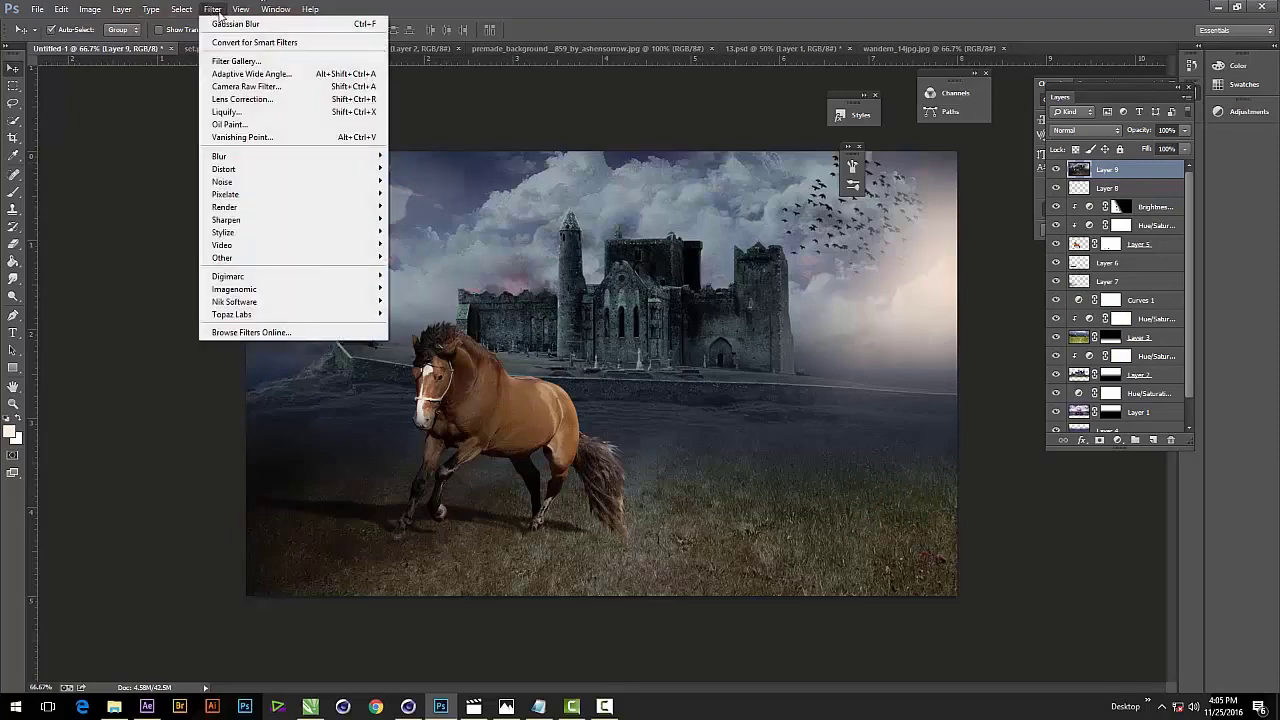
left_click(250, 86)
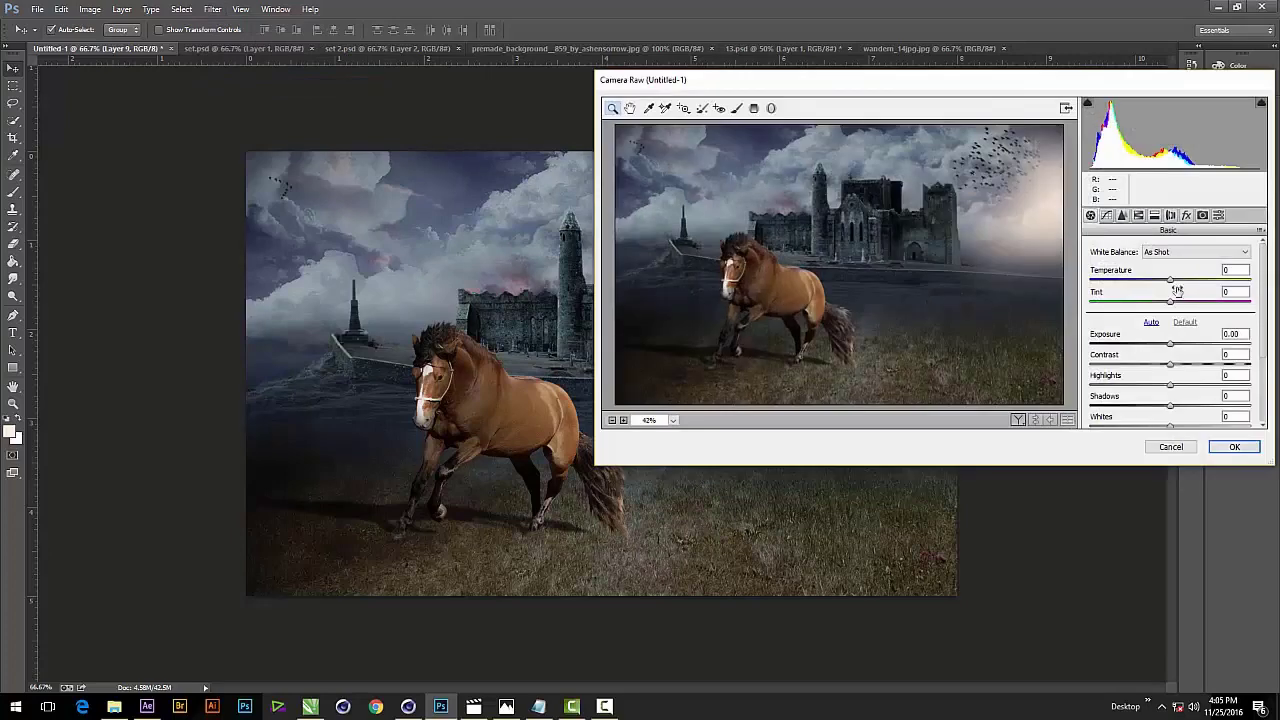
mouse_move(1171, 284)
left_mouse_down()
mouse_move(1184, 284)
mouse_move(1150, 313)
mouse_move(1180, 347)
mouse_move(1178, 386)
left_mouse_up()
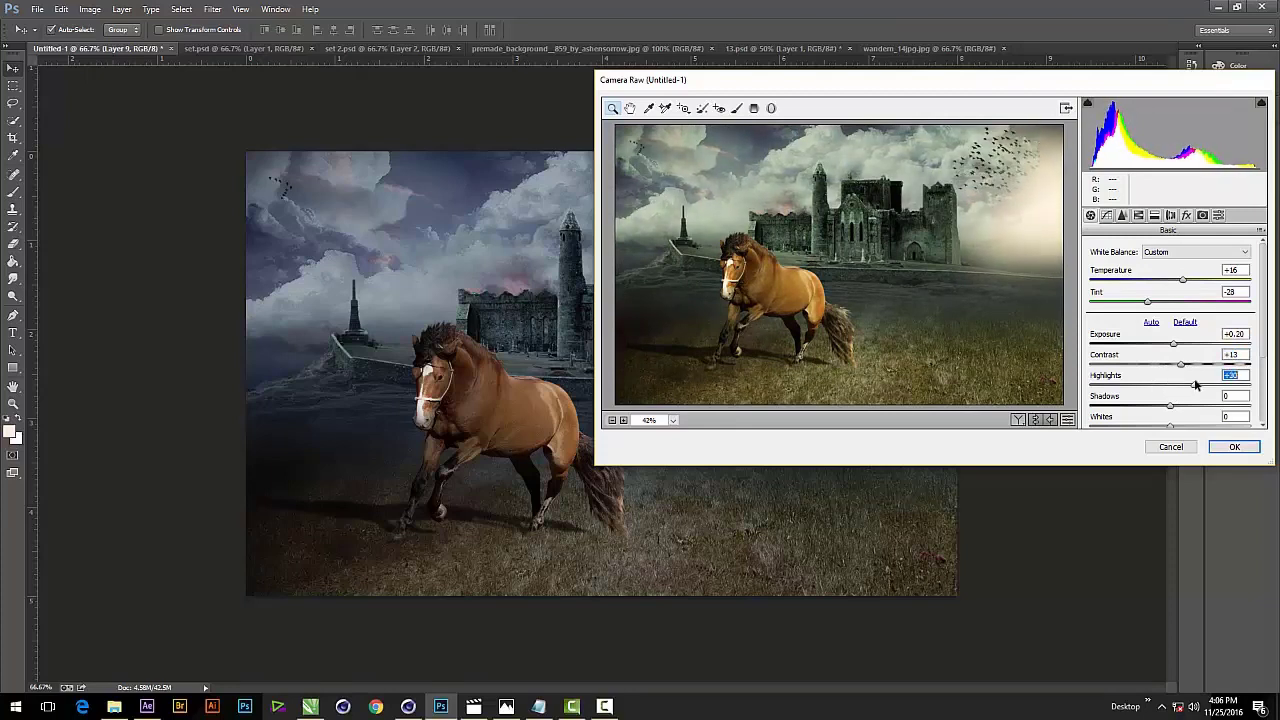
mouse_move(1174, 389)
left_mouse_down()
mouse_move(1124, 416)
mouse_move(1169, 407)
left_mouse_up()
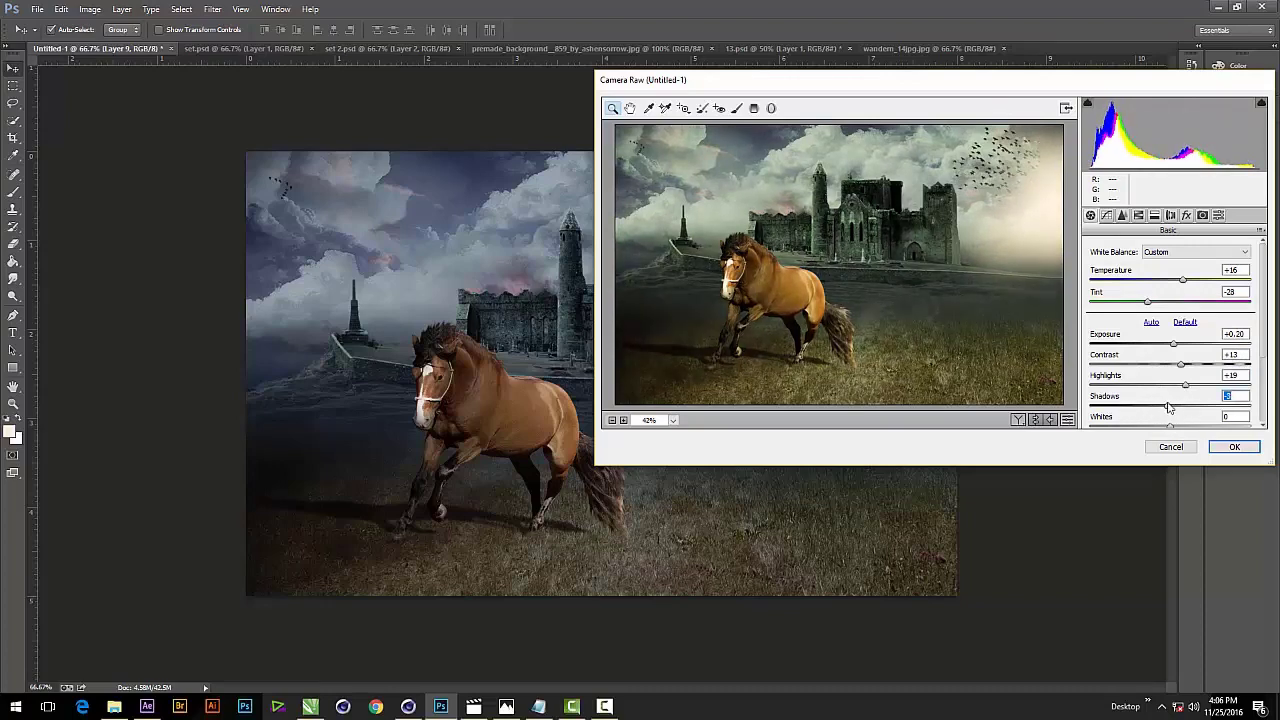
left_click(1212, 447)
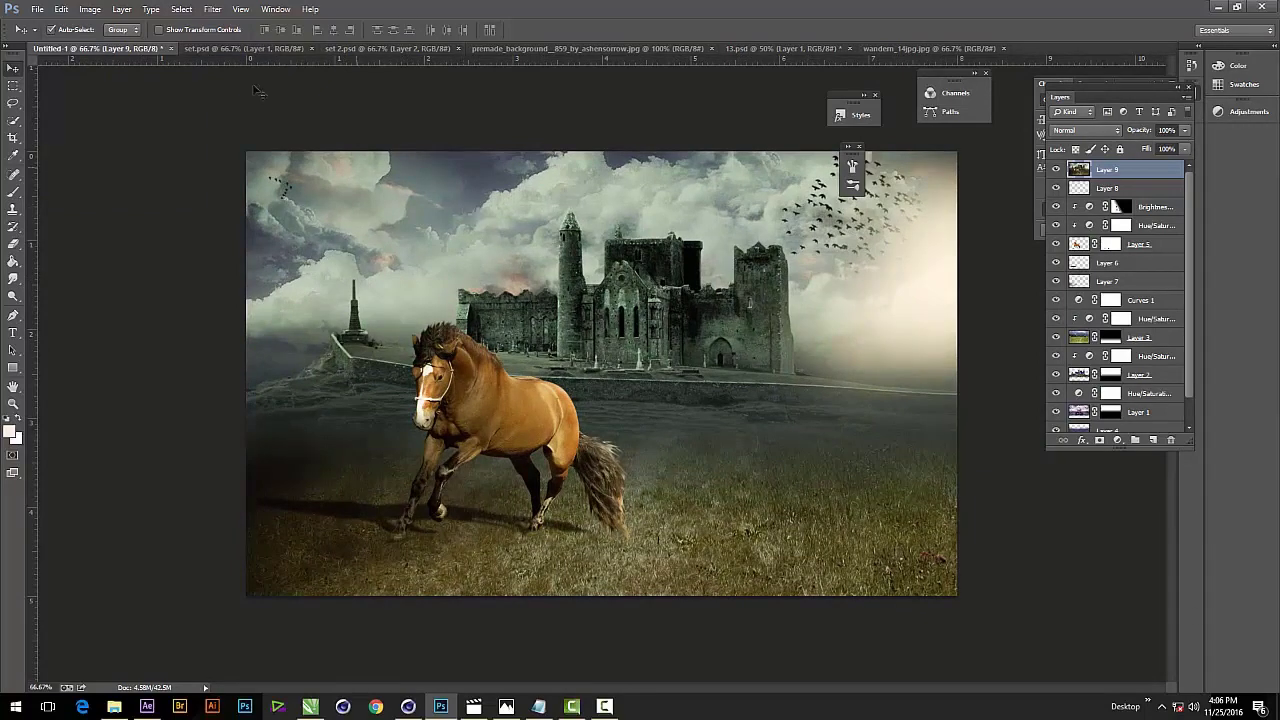
Launch Color Efex Pro 4 and preview filters from Bi-Color through Film Efex: Modern.
left_click(210, 10)
mouse_move(236, 302)
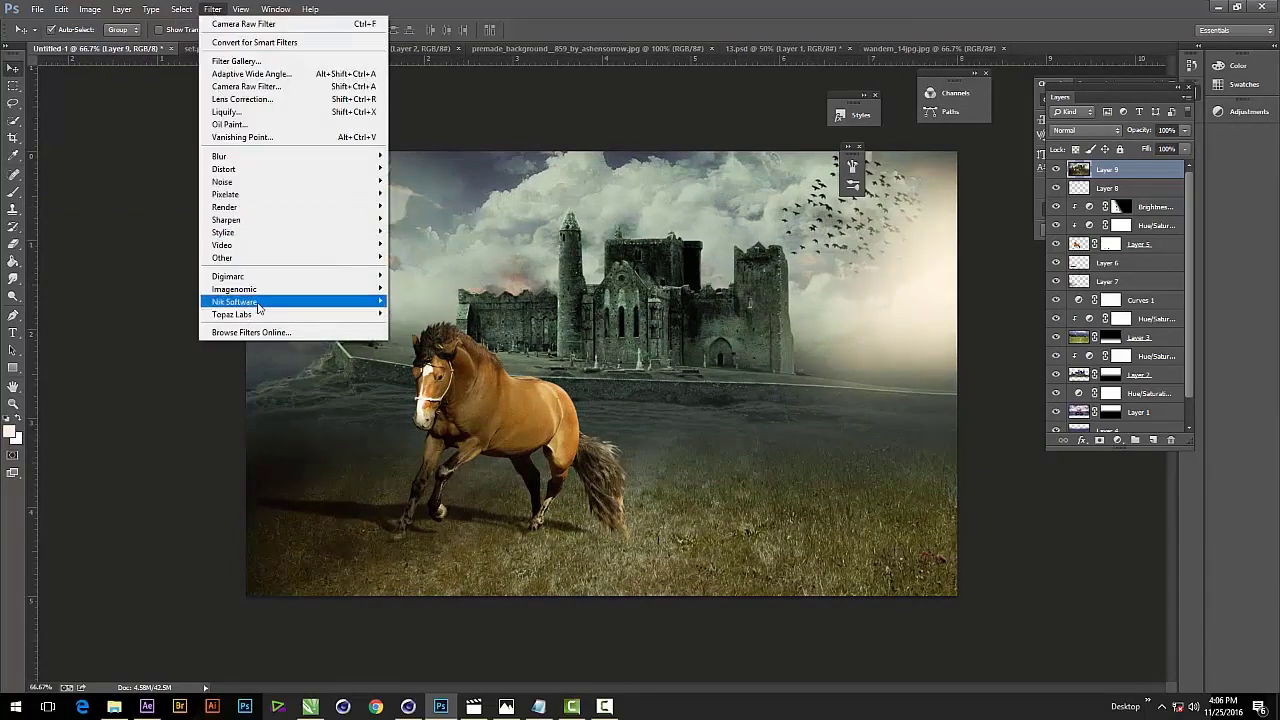
left_click(439, 302)
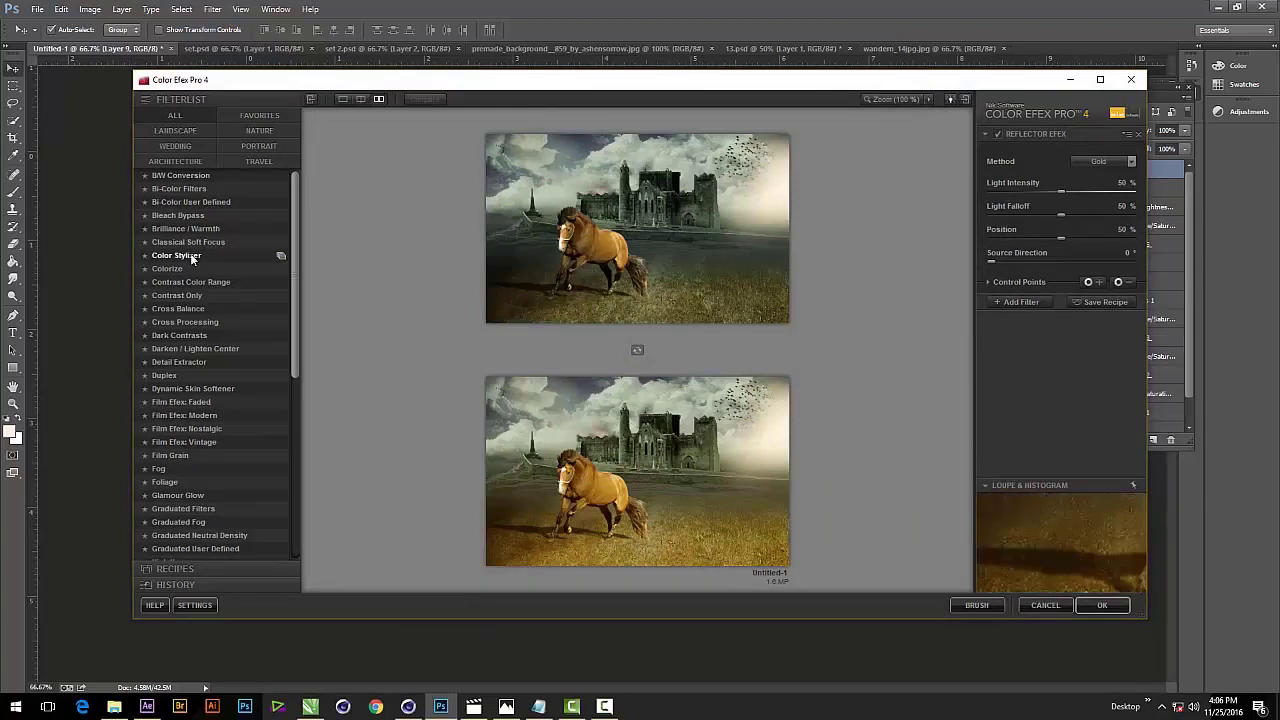
left_click(190, 189)
left_click(192, 204)
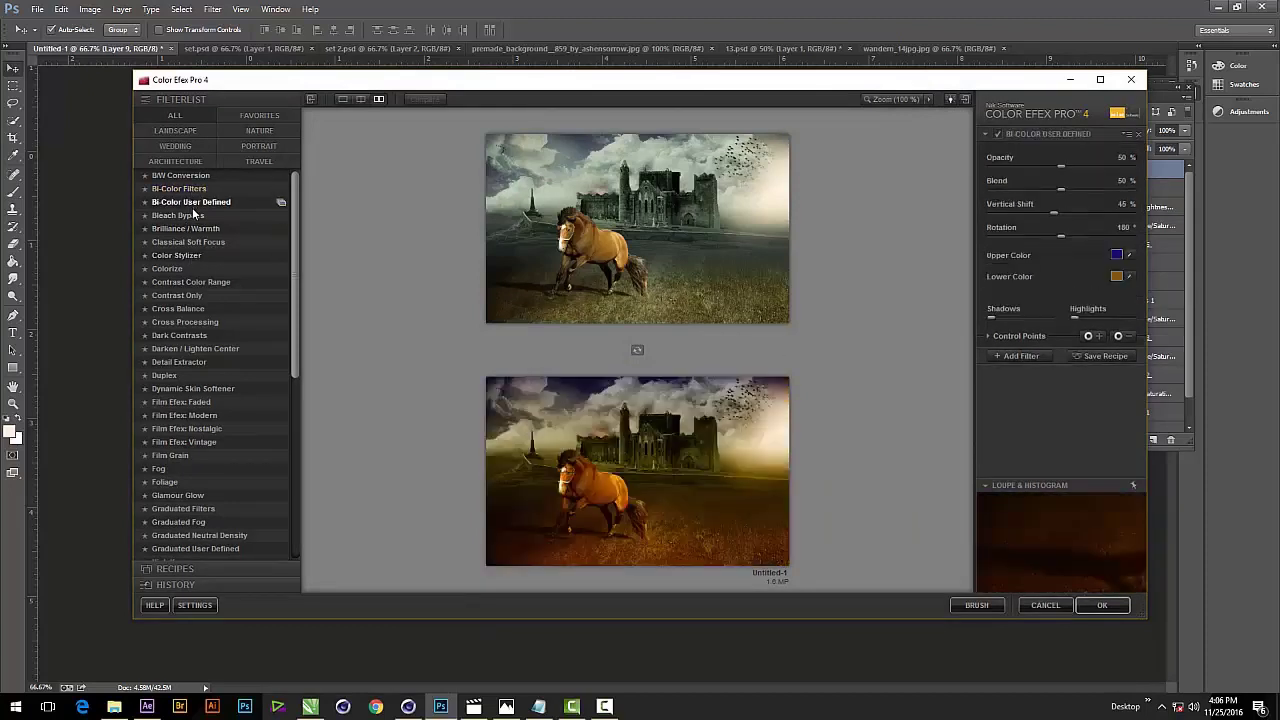
left_click(194, 229)
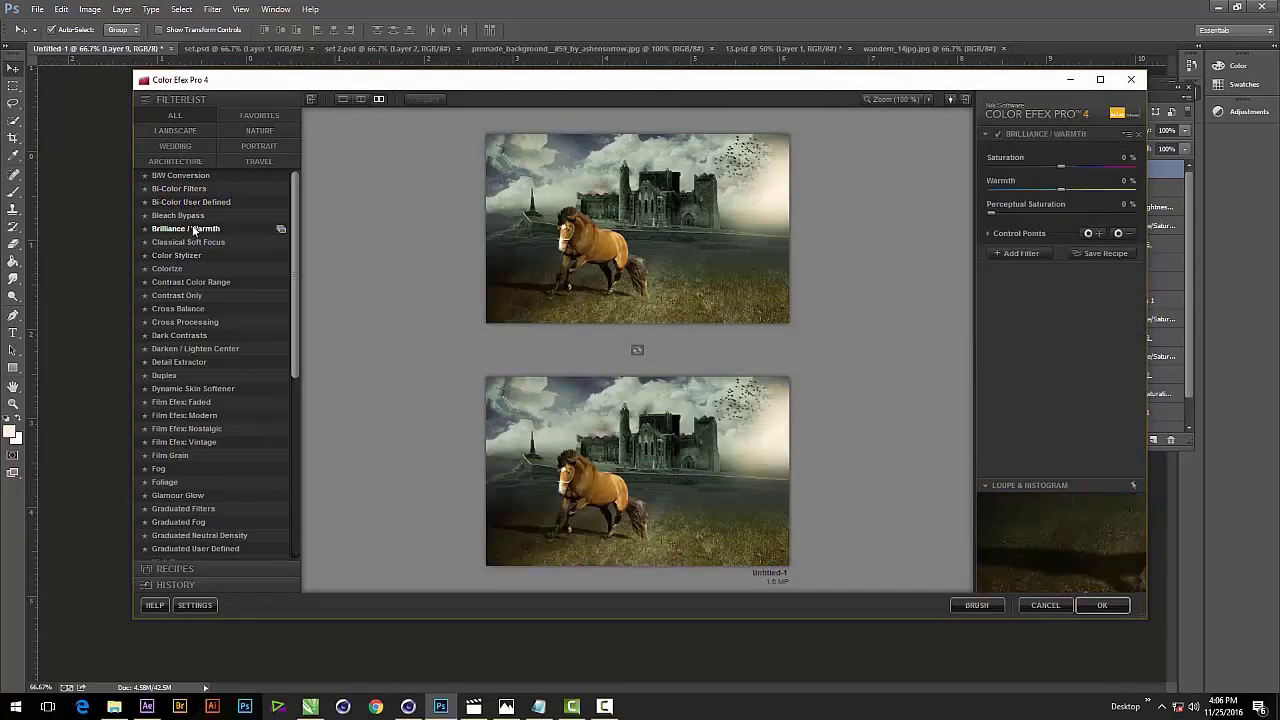
left_click(192, 242)
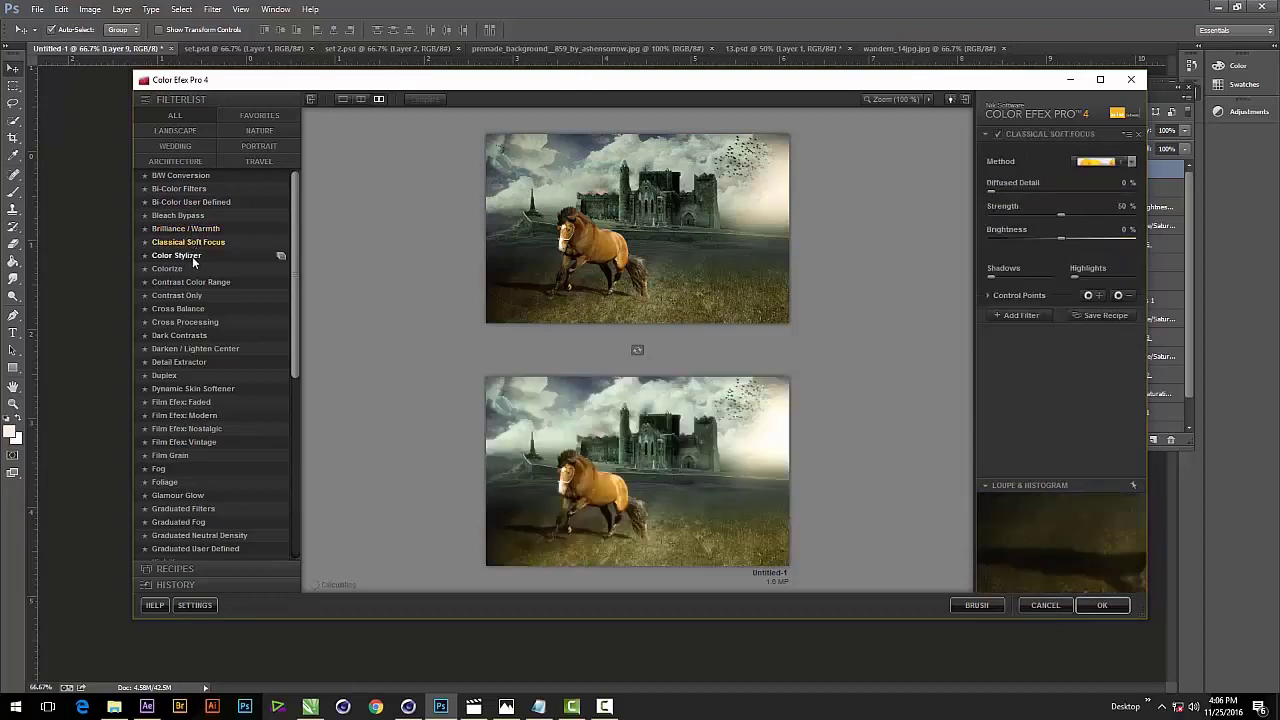
left_click(192, 256)
left_click(192, 269)
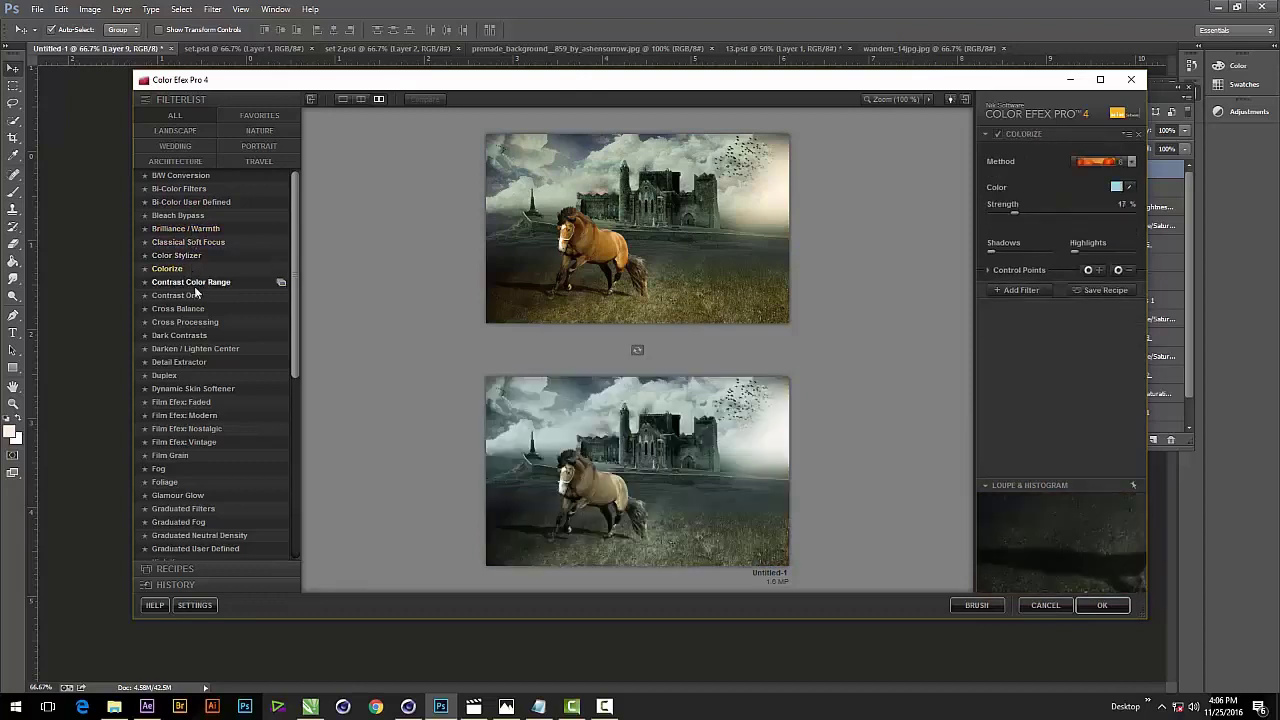
left_click(194, 324)
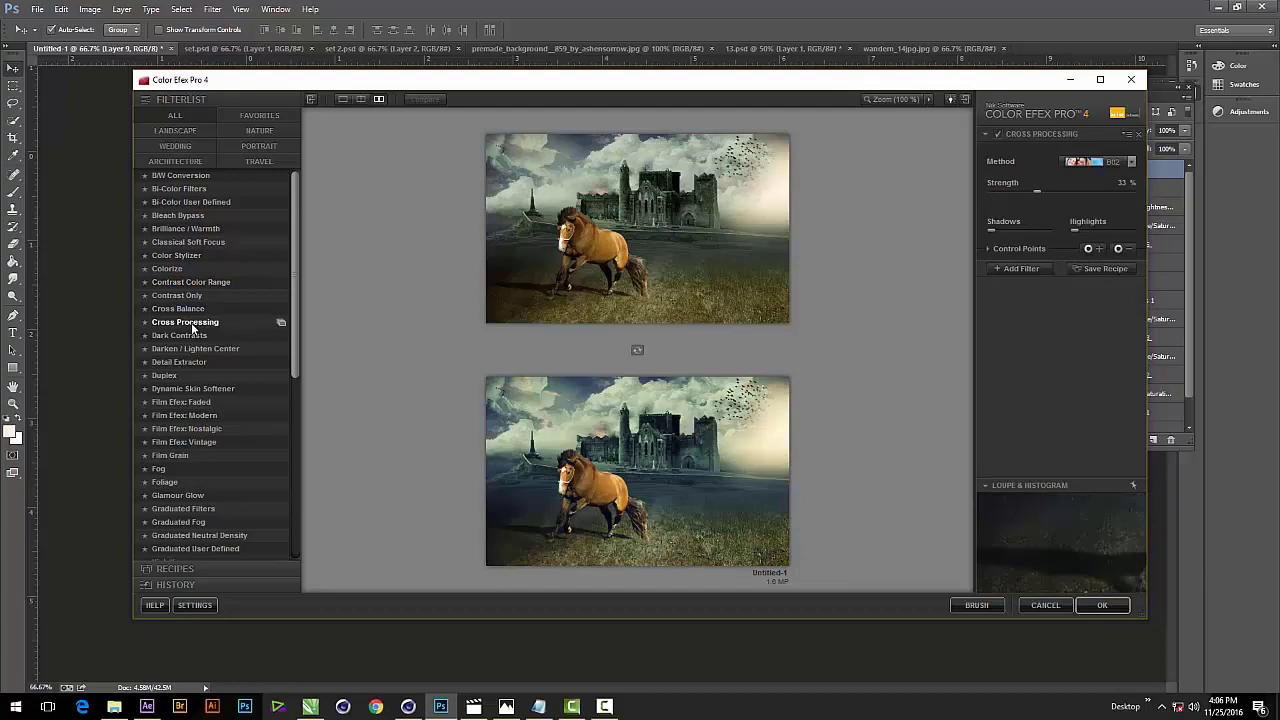
left_click(187, 337)
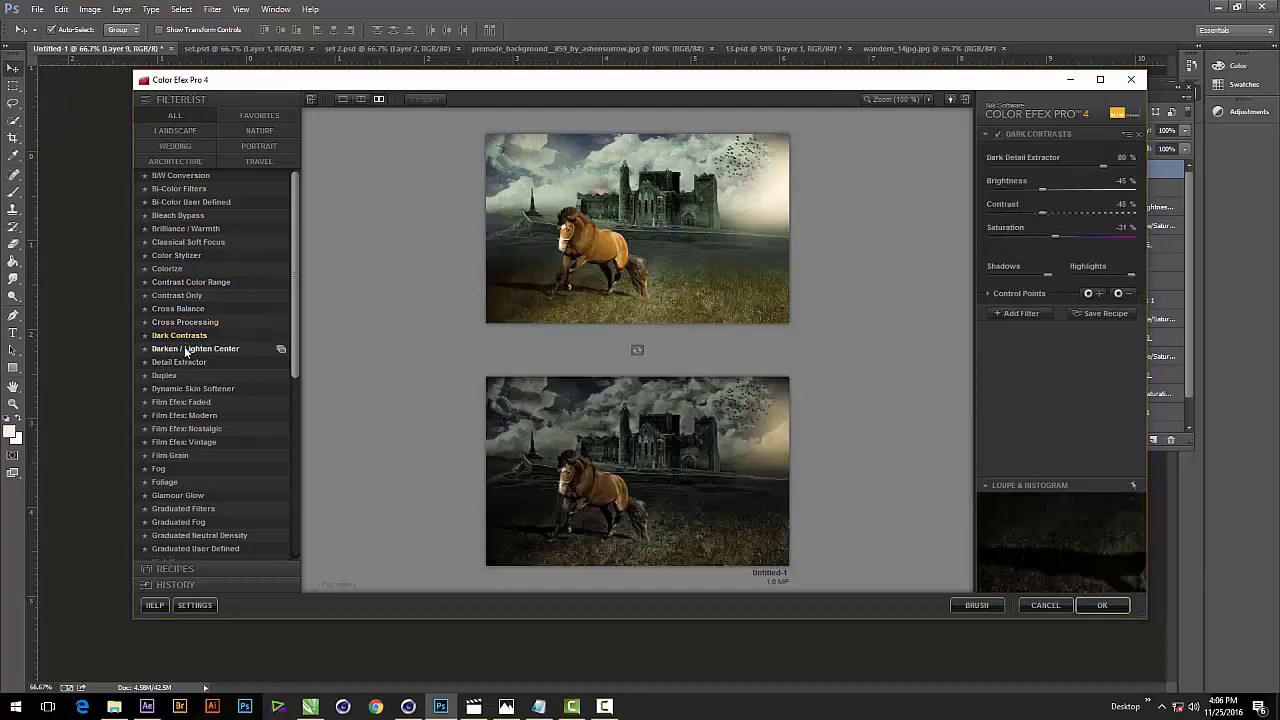
left_click(185, 349)
left_click(195, 374)
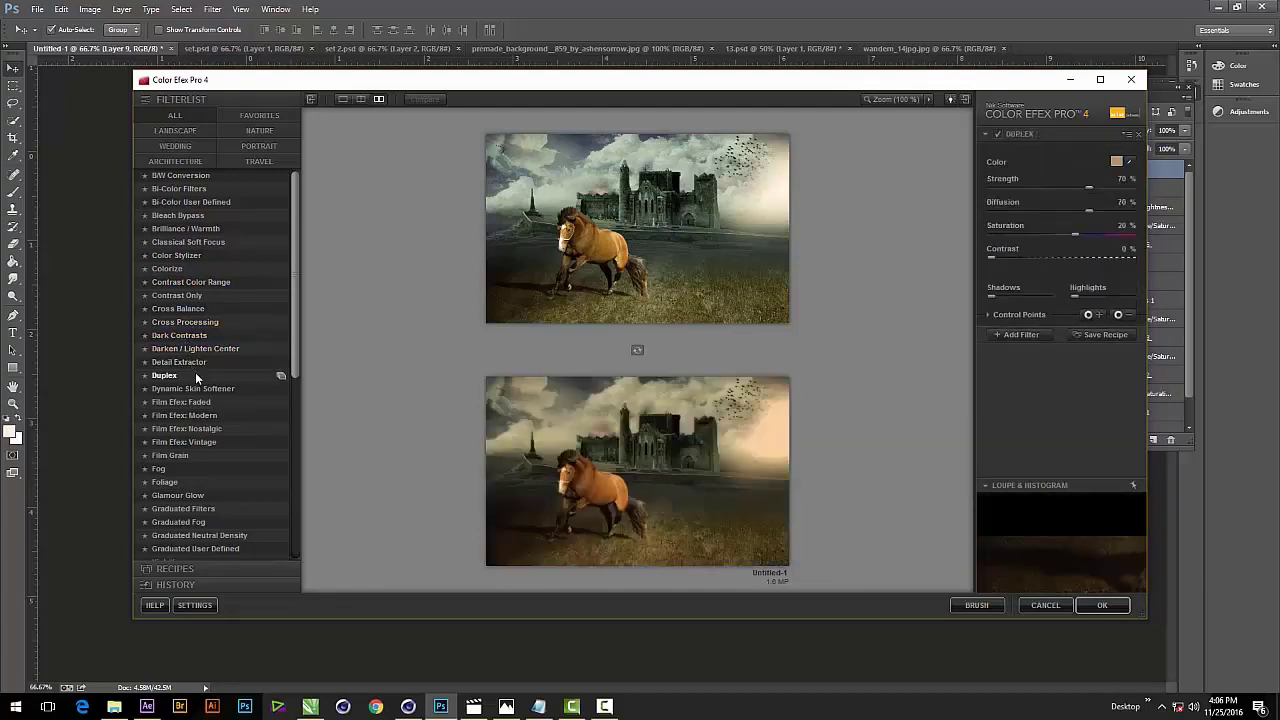
left_click(183, 390)
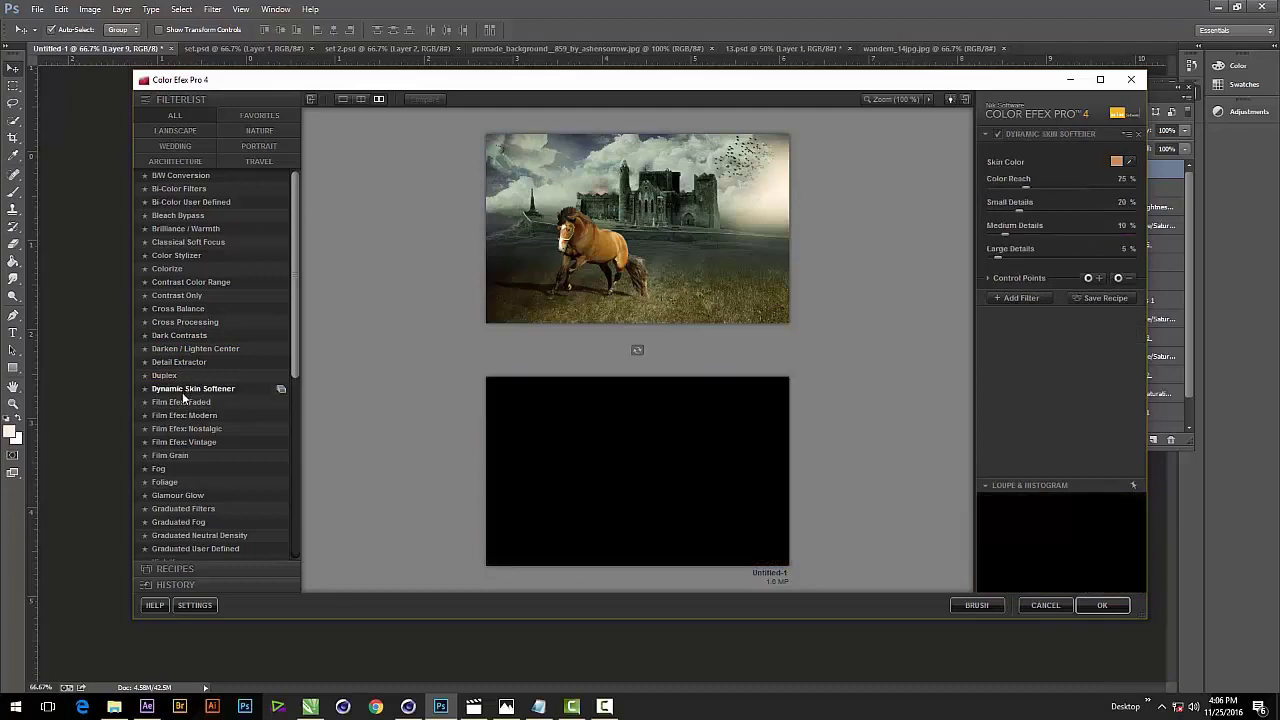
left_click(184, 402)
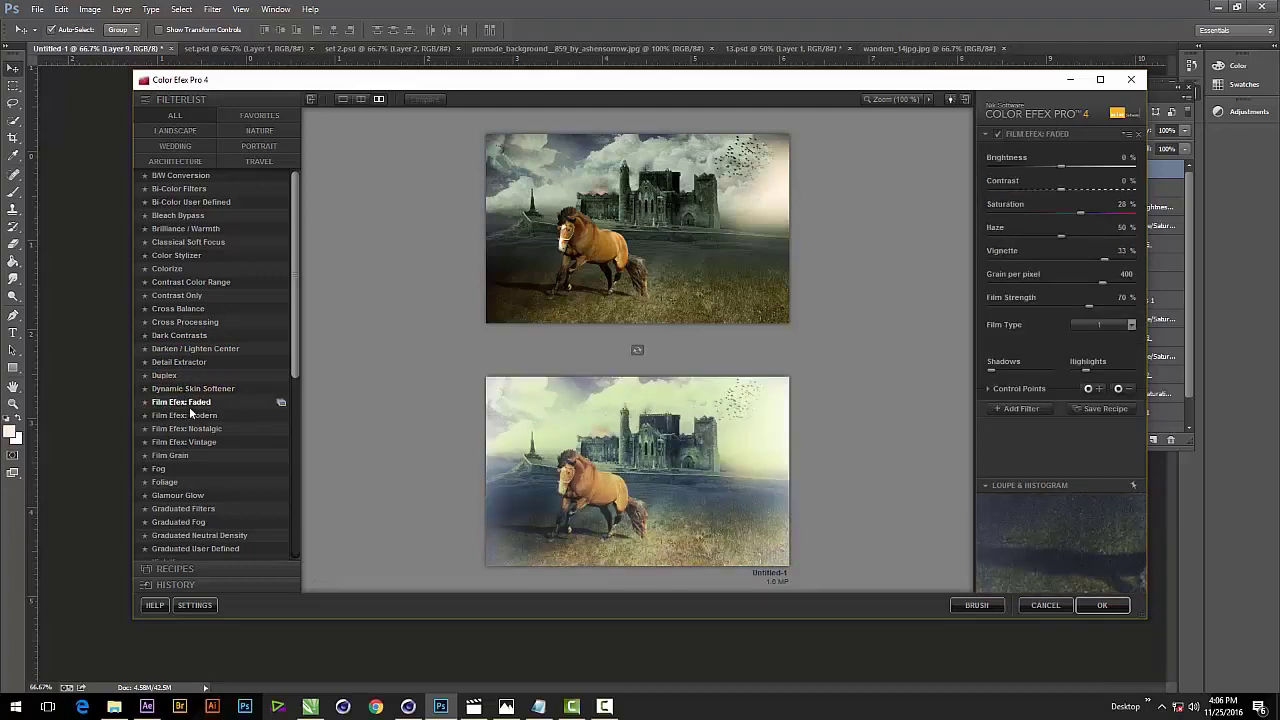
left_click(190, 415)
Preview Film Efex: Vintage, Fog, Foliage, Glamour Glow, Graduated filters, High Key and Image Borders.
scroll(188, 410, "down", 3)
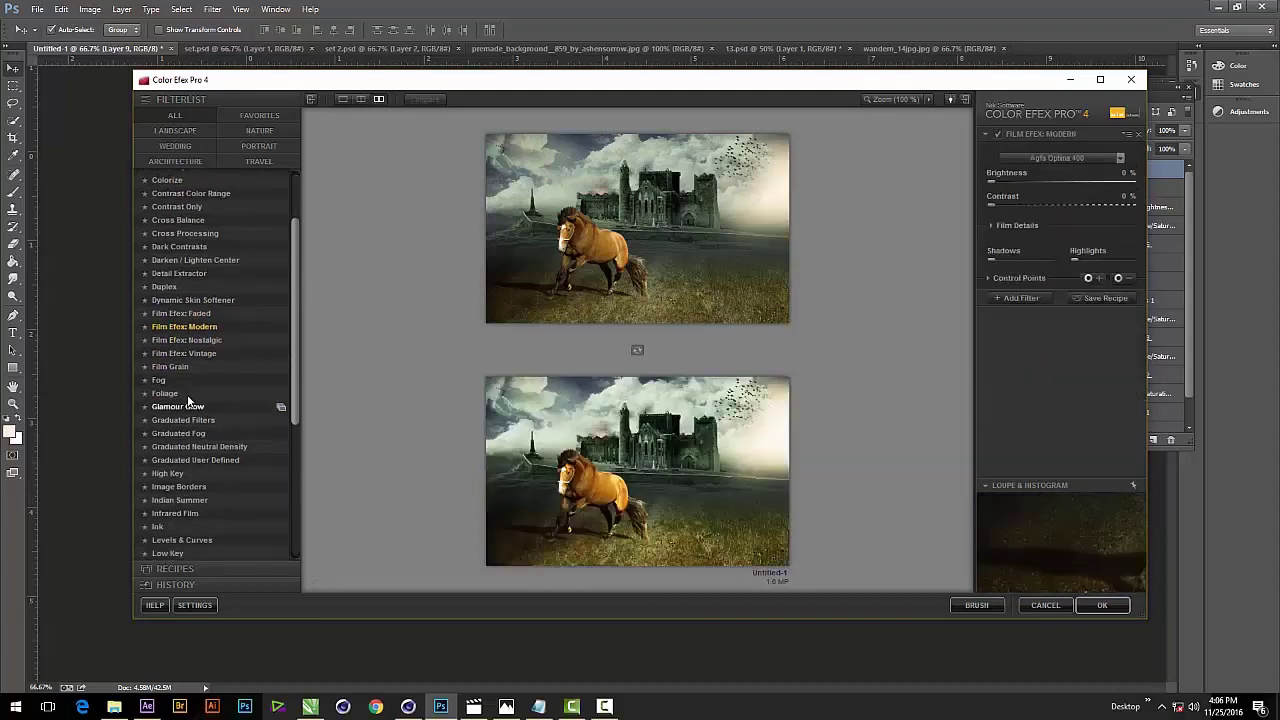
left_click(185, 342)
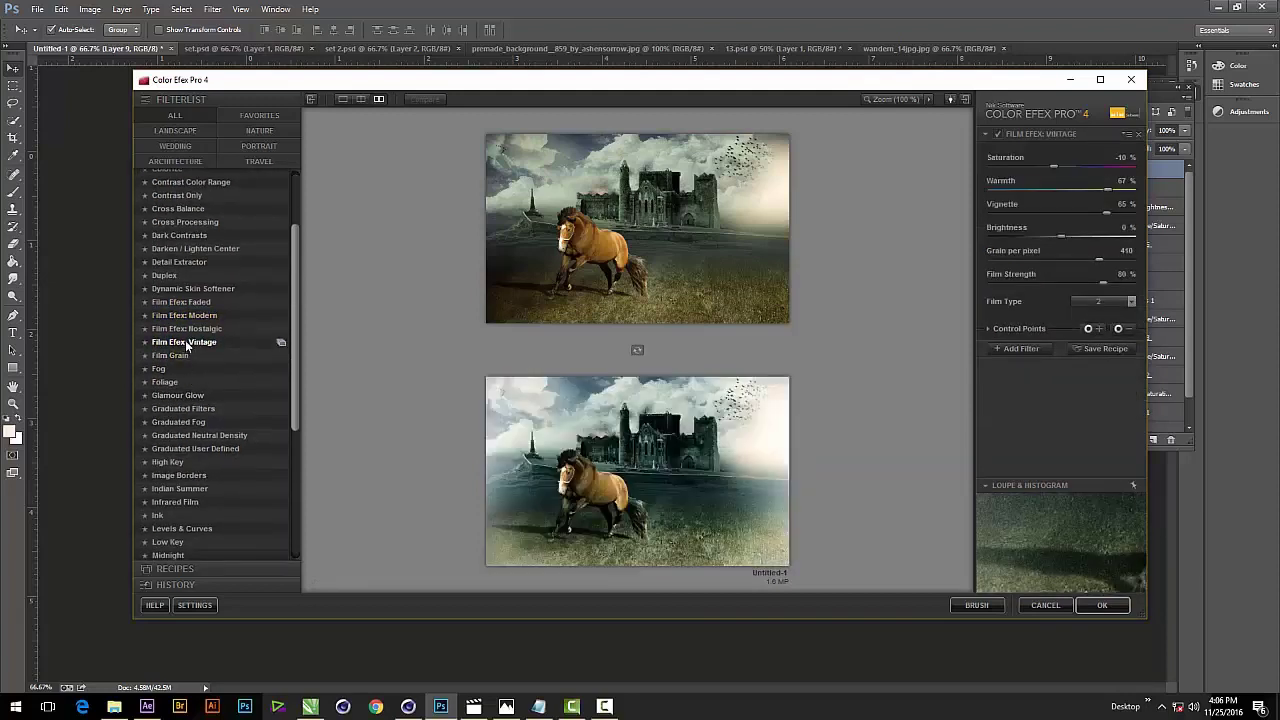
left_click(165, 369)
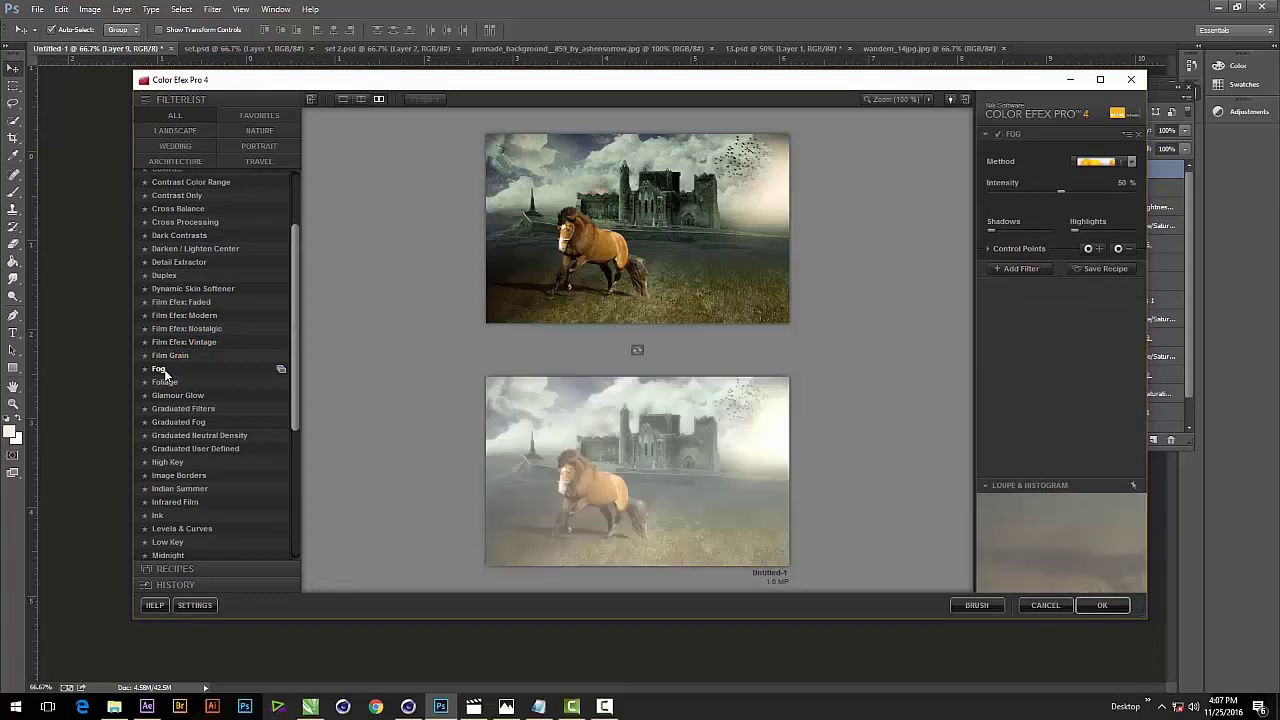
left_click(168, 382)
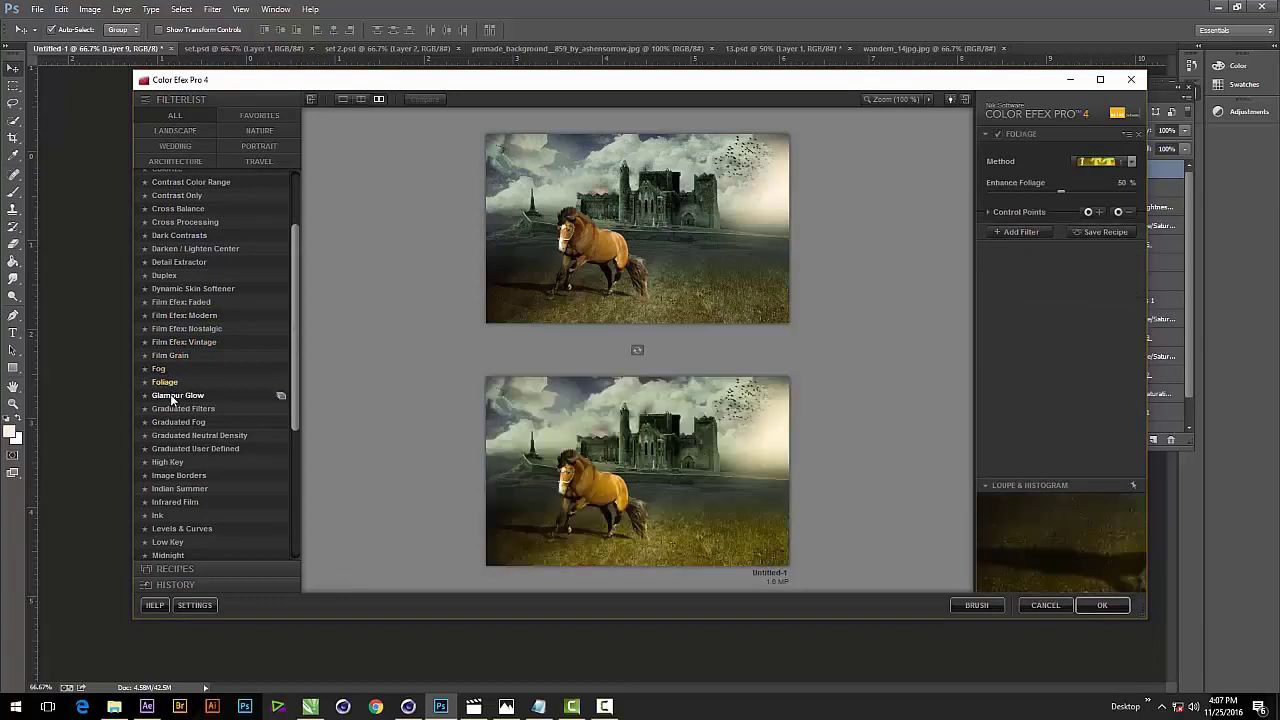
left_click(172, 396)
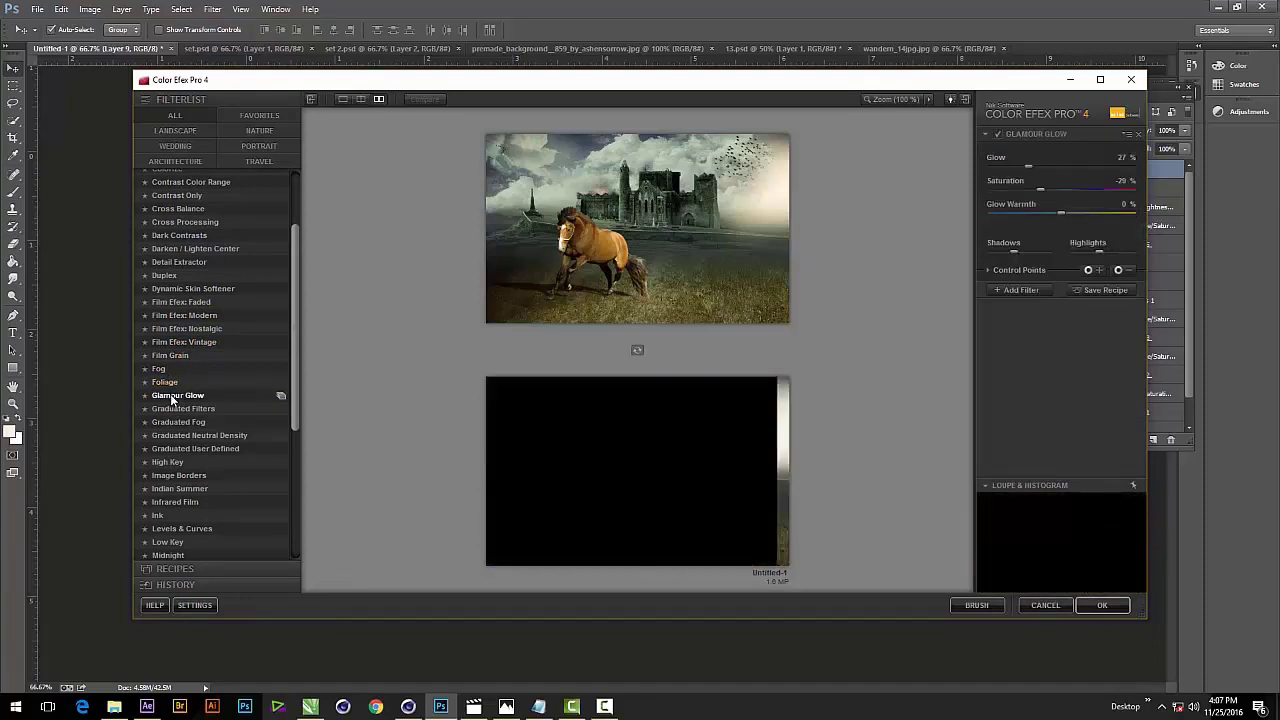
left_click(176, 409)
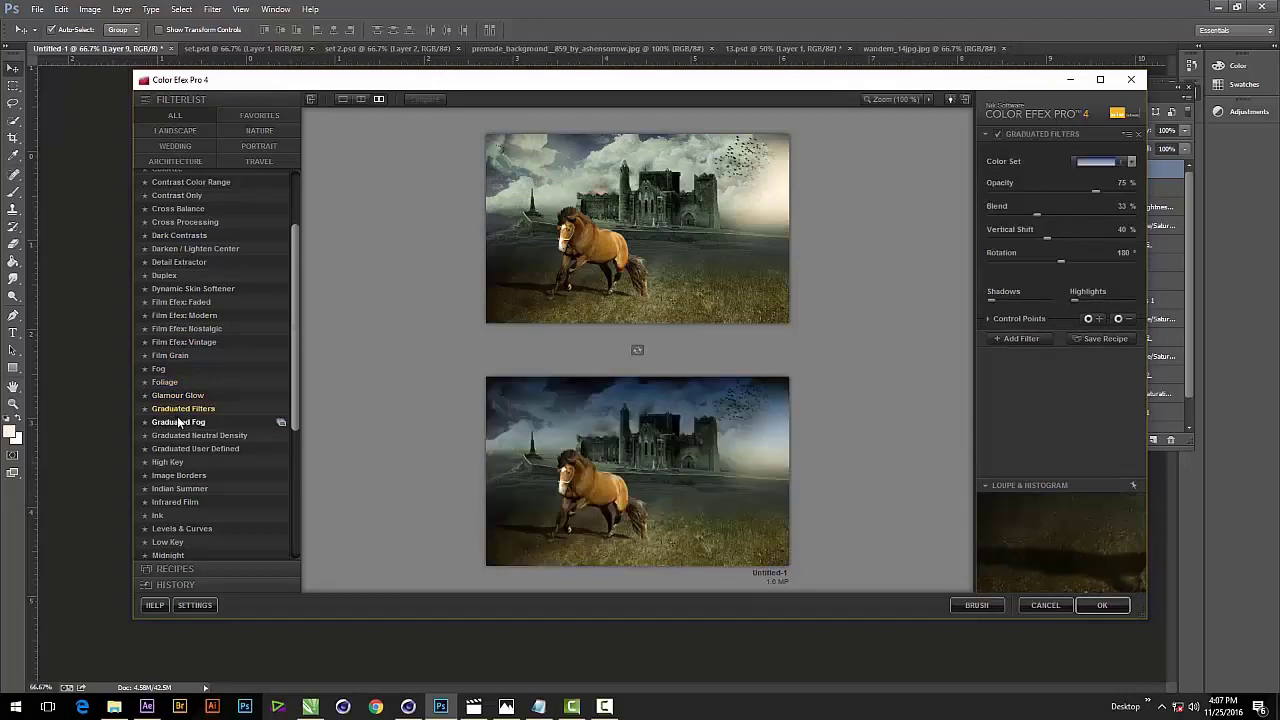
left_click(178, 422)
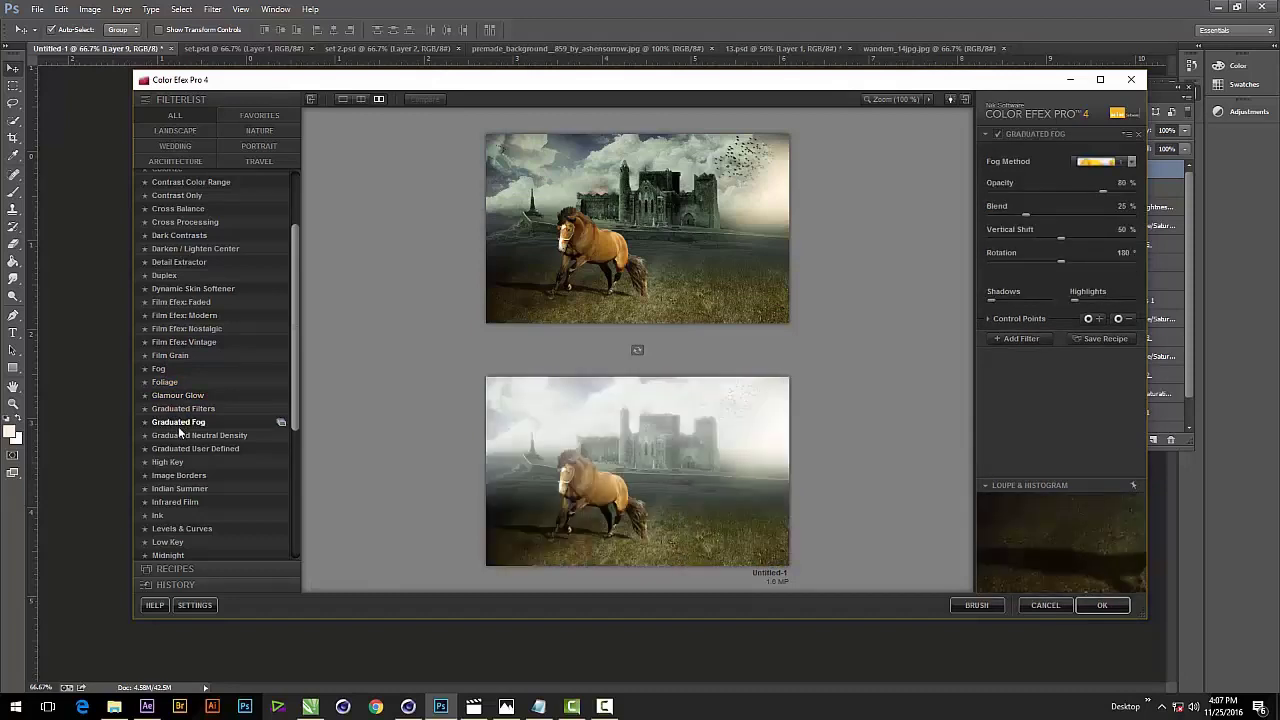
left_click(180, 435)
left_click(179, 447)
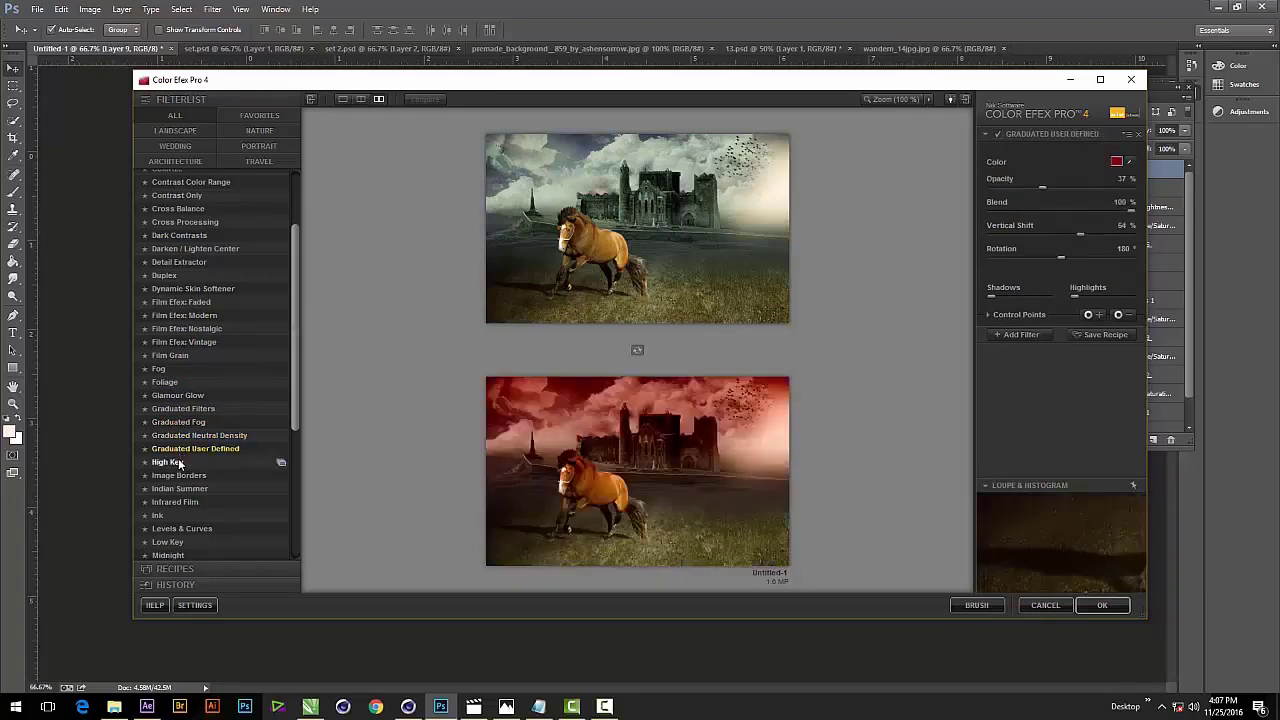
left_click(179, 462)
left_click(179, 488)
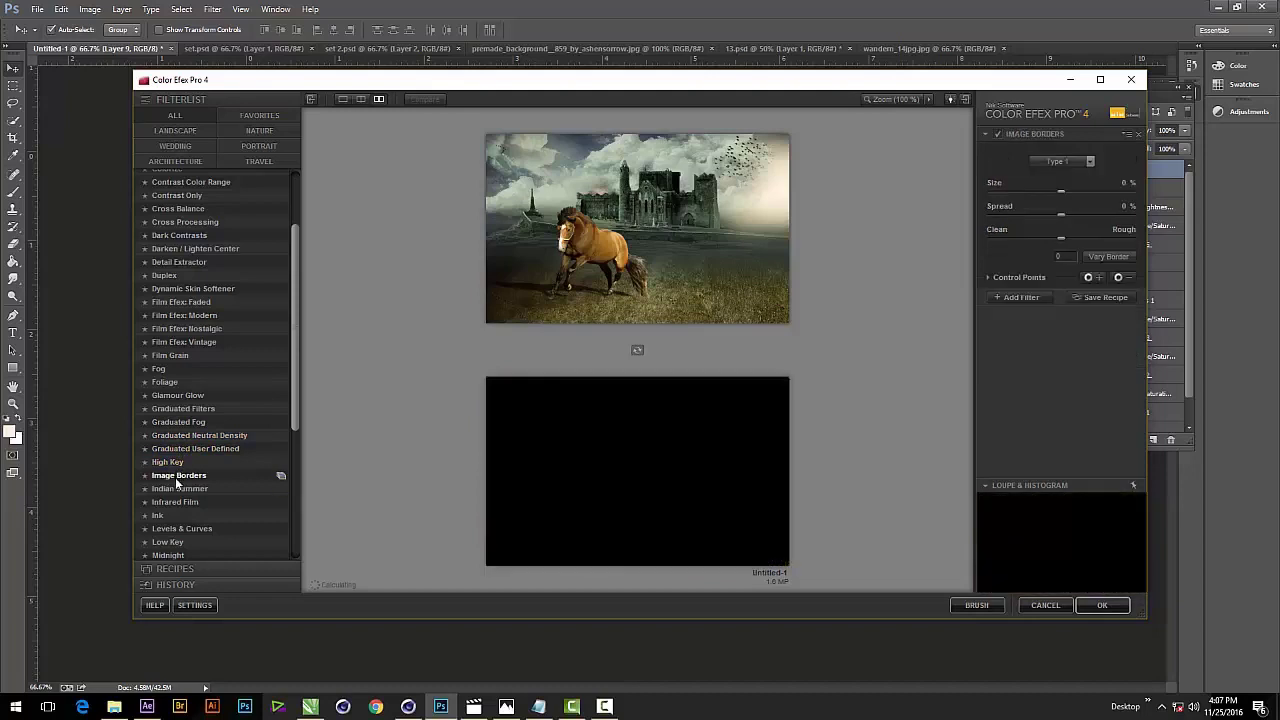
Preview Infrared Film, Ink, Levels & Curves, Low Key, Midnight, Monday Morning, Old Photo and Paper Toner.
scroll(178, 488, "down", 2)
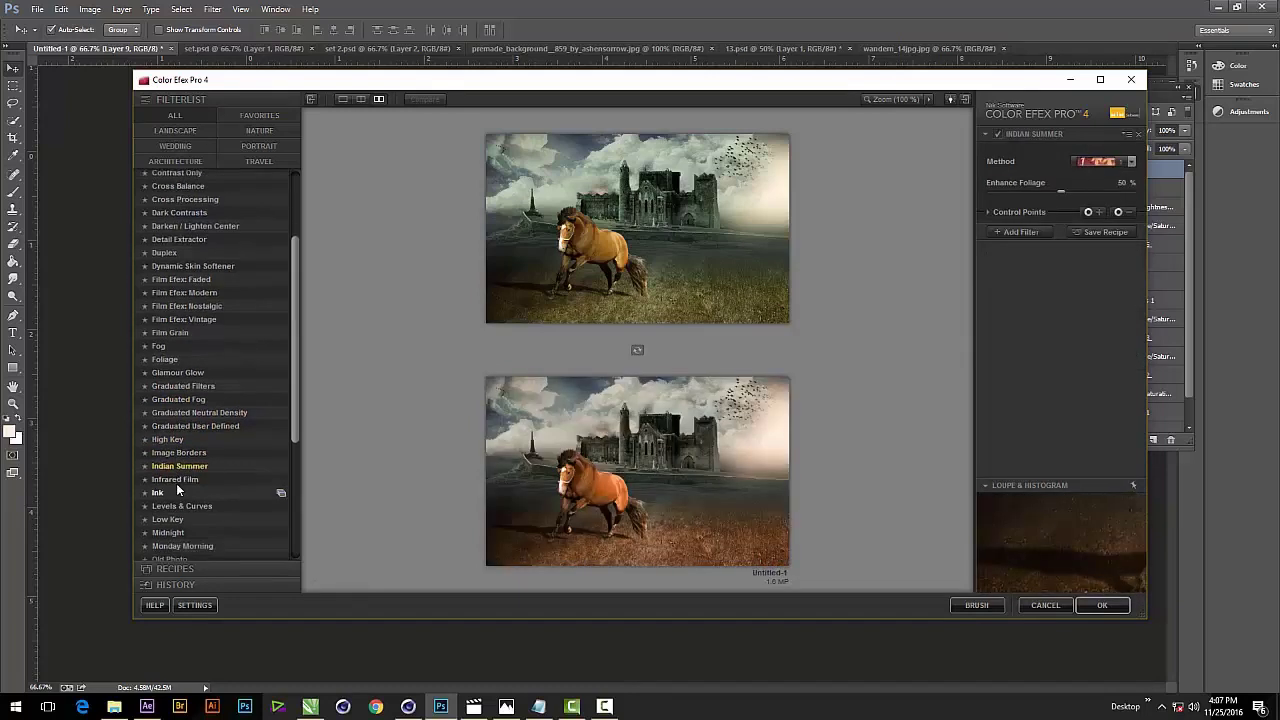
scroll(176, 483, "down", 2)
left_click(178, 402)
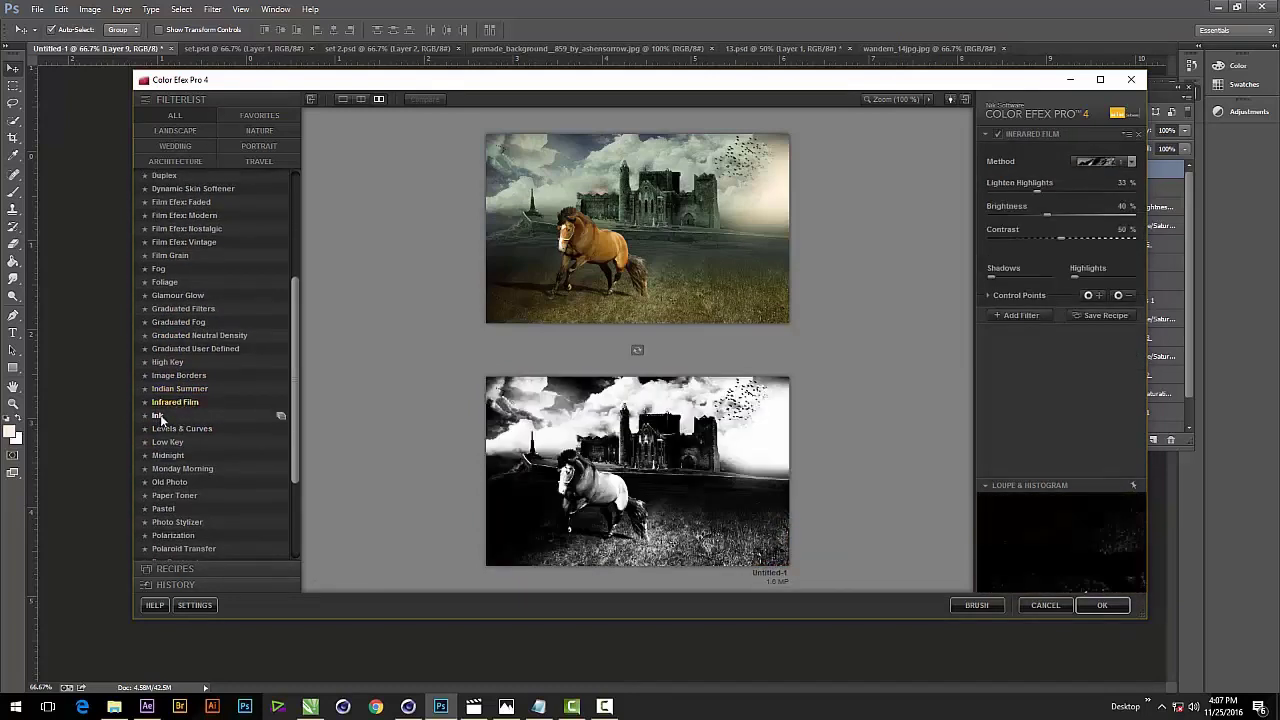
left_click(167, 428)
left_click(164, 417)
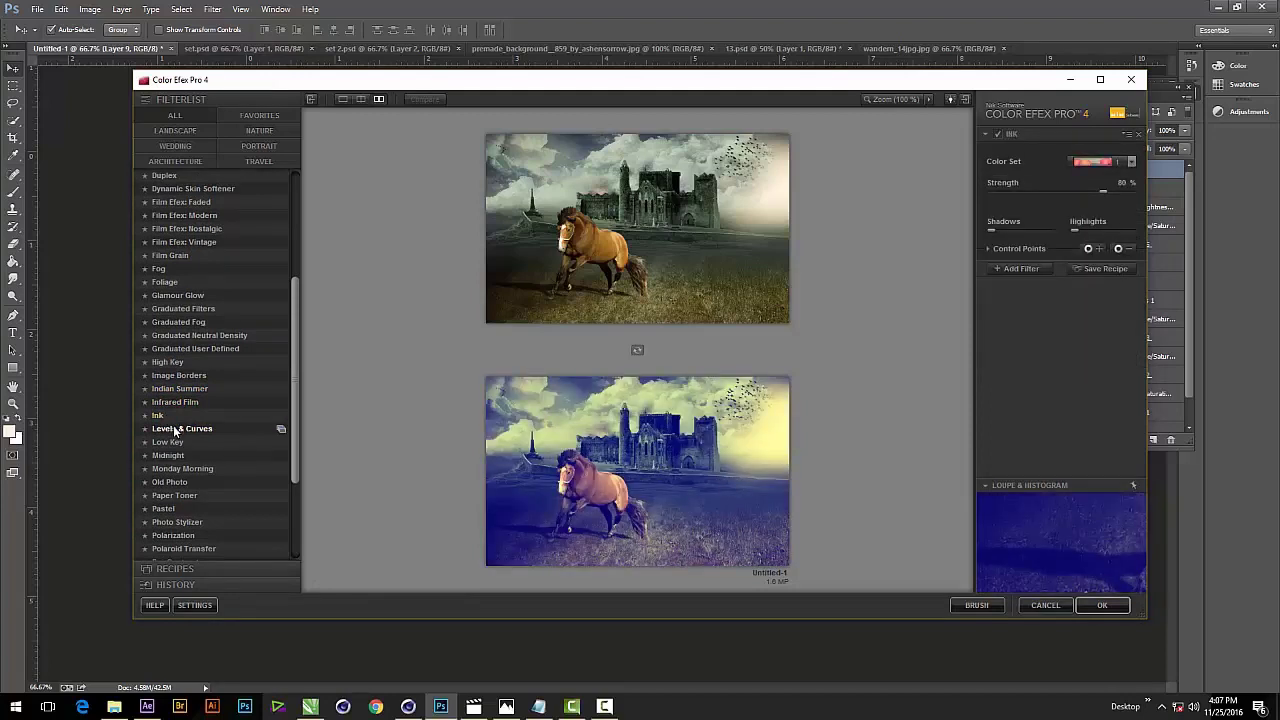
left_click(174, 429)
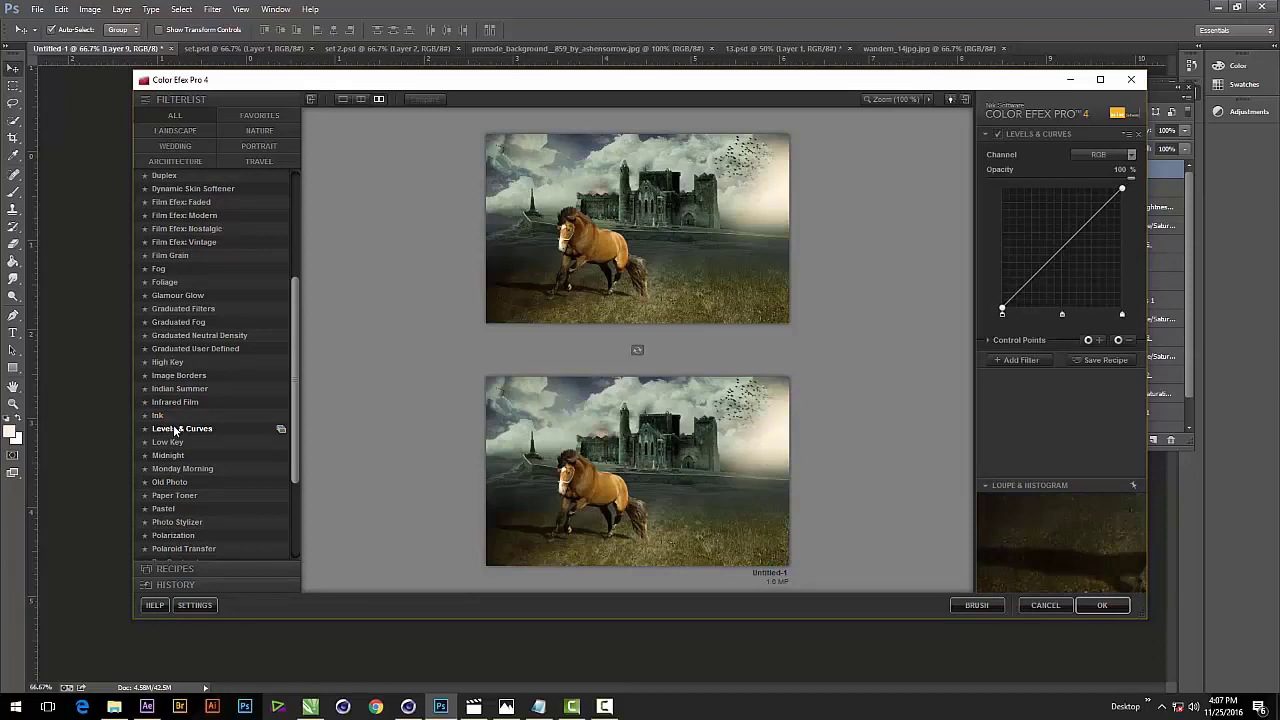
left_click(168, 443)
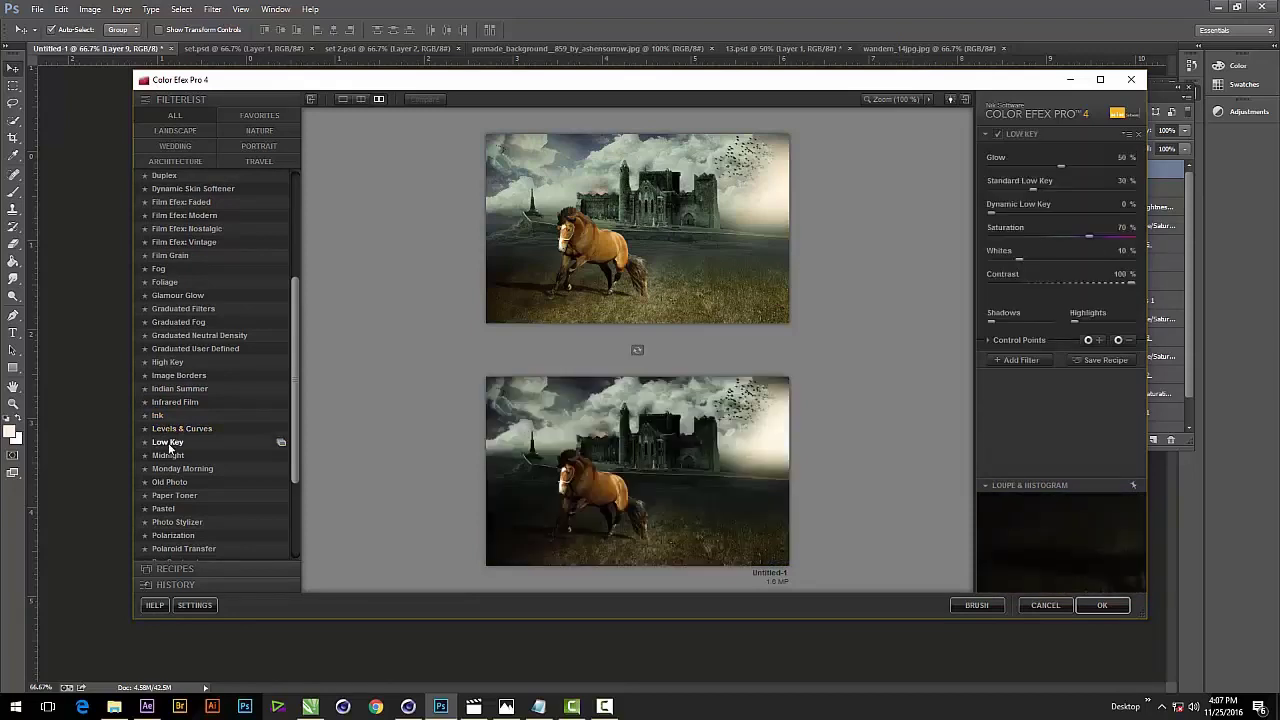
left_click(168, 455)
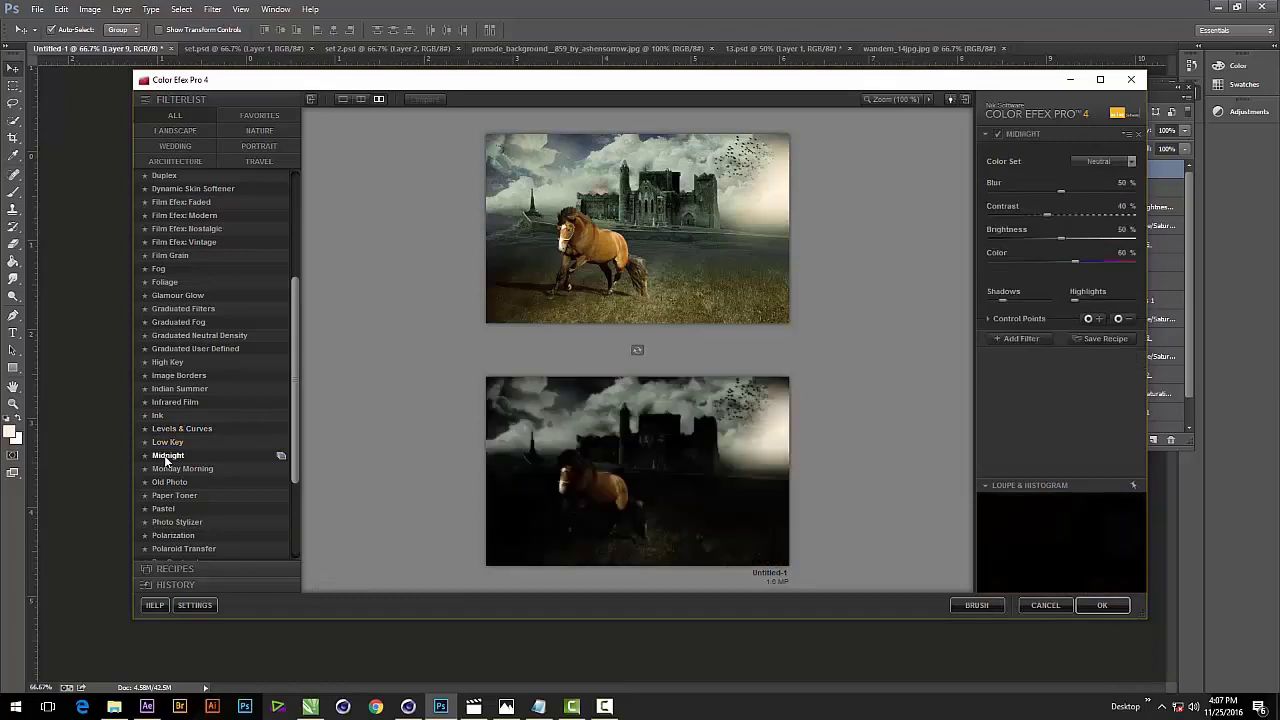
left_click(173, 469)
left_click(170, 482)
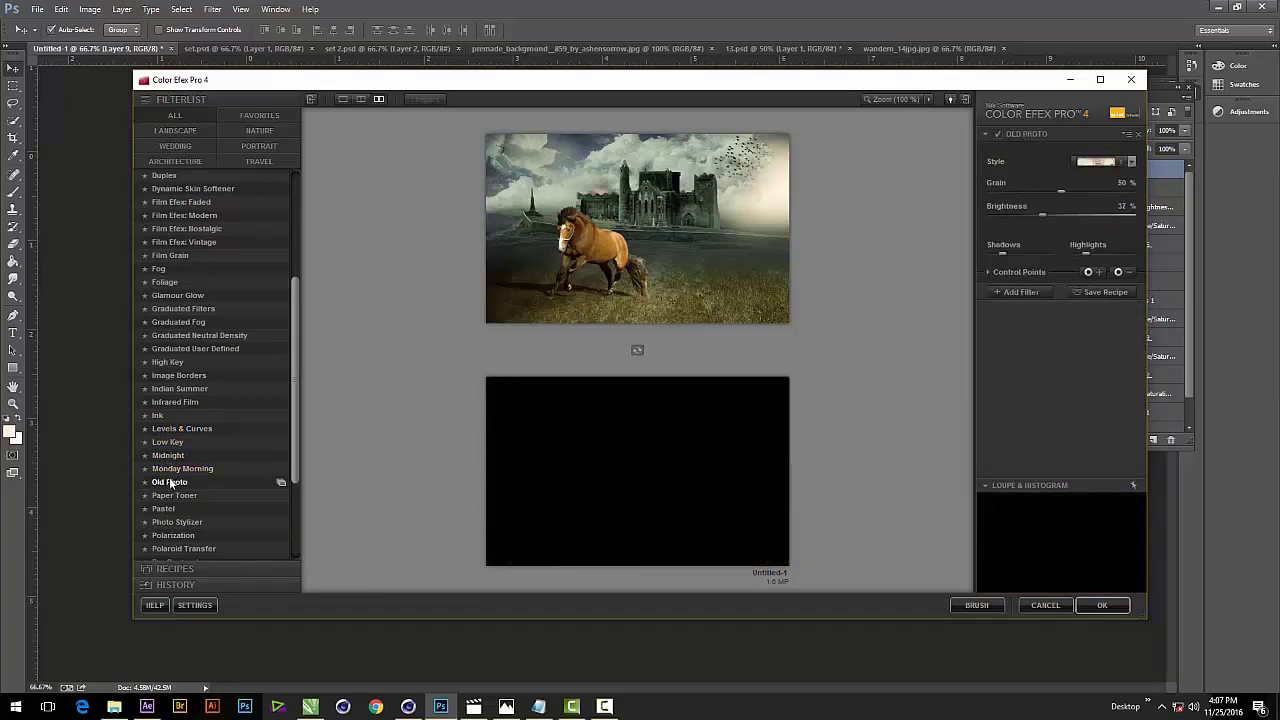
left_click(175, 495)
Preview Pastel, Photo Stylizer, Polarization, Pro Contrast, Skylight, Solarization, Vignette: Lens and White Neutralizer.
scroll(180, 495, "down", 3)
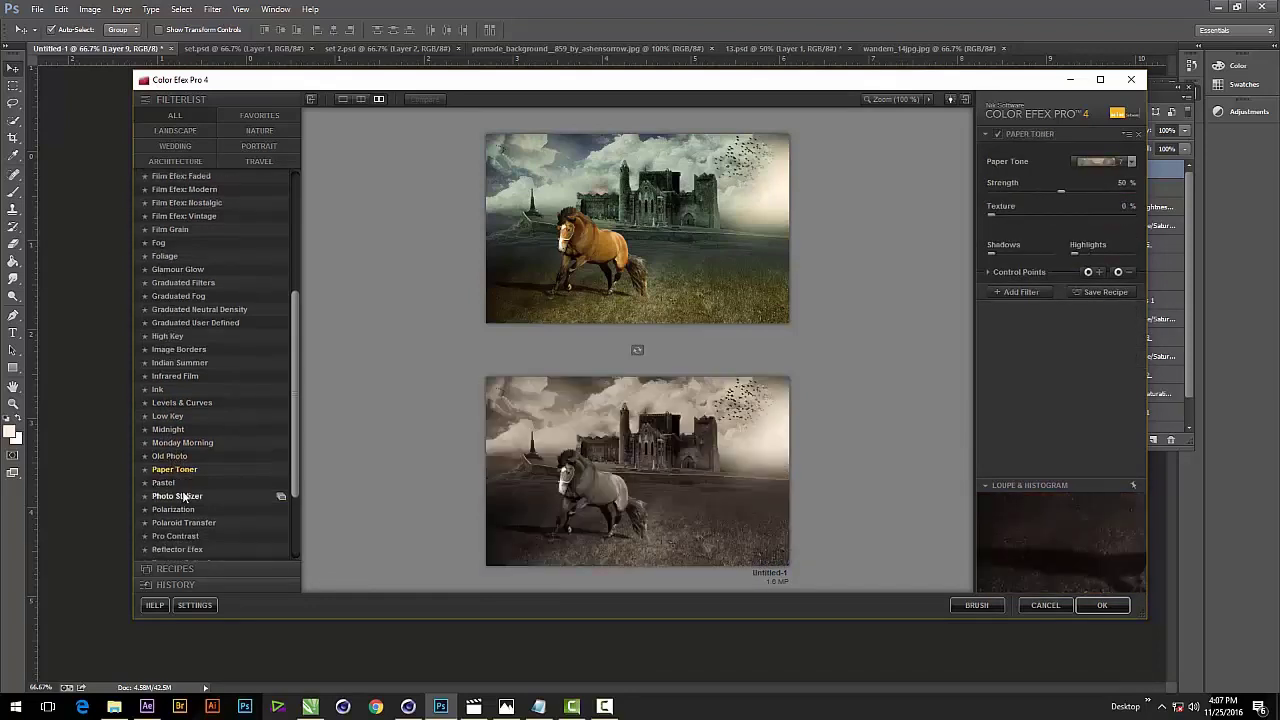
scroll(170, 420, "down", 3)
left_click(164, 369)
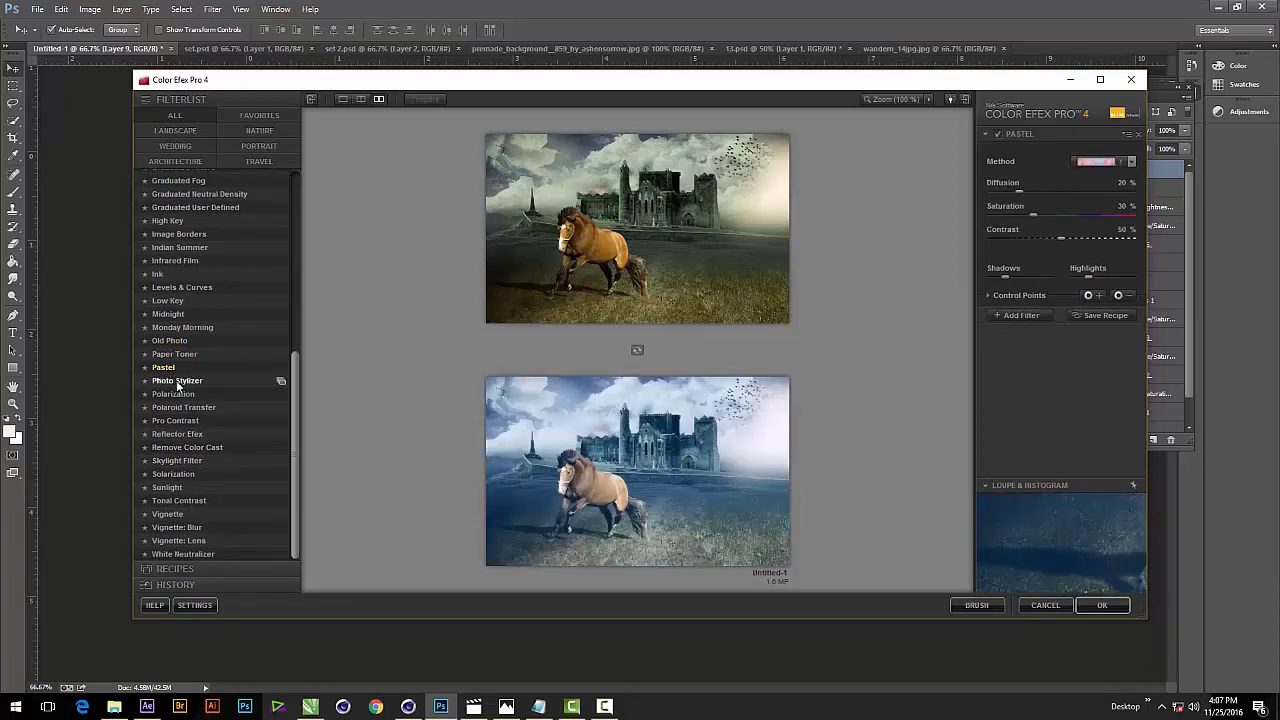
left_click(178, 382)
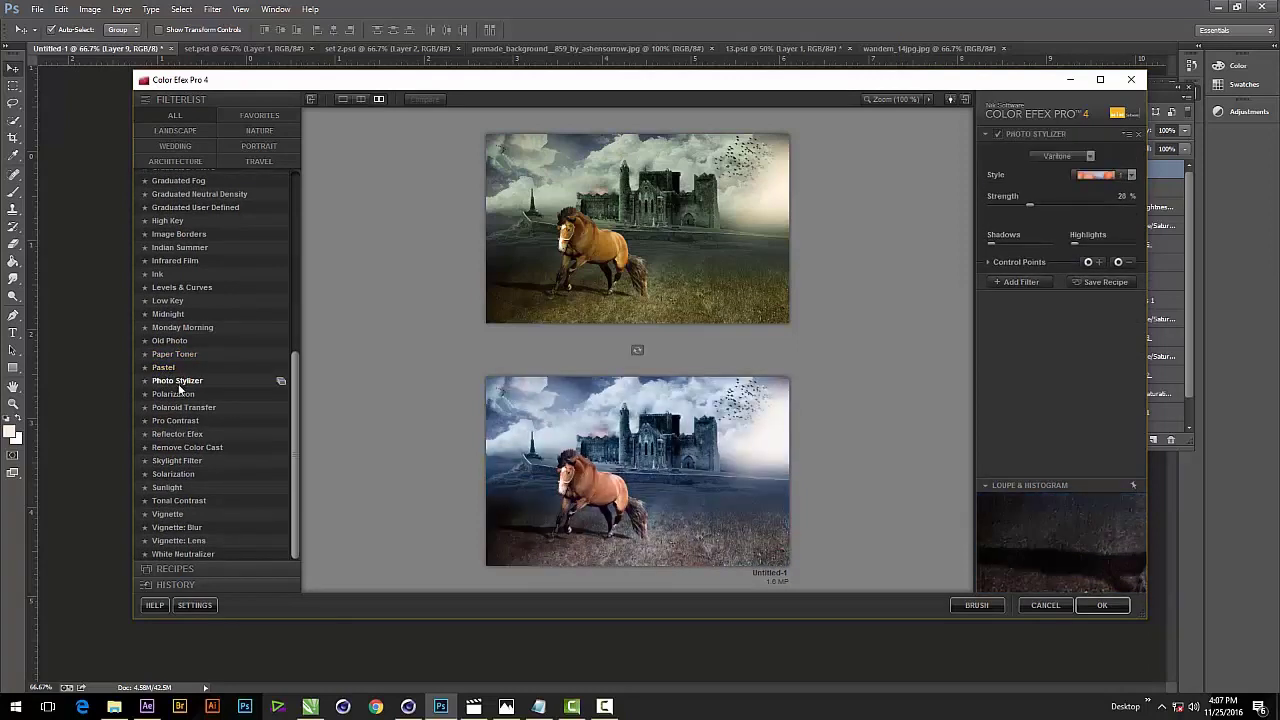
left_click(178, 394)
left_click(182, 408)
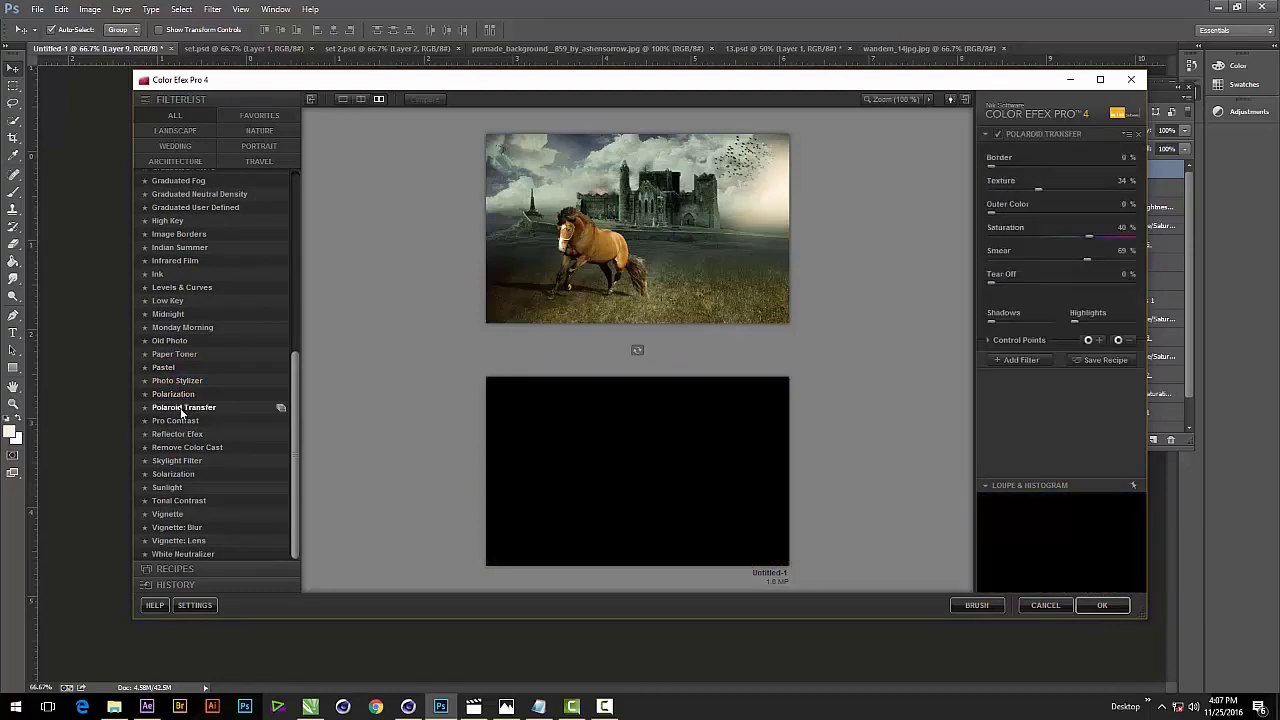
left_click(178, 420)
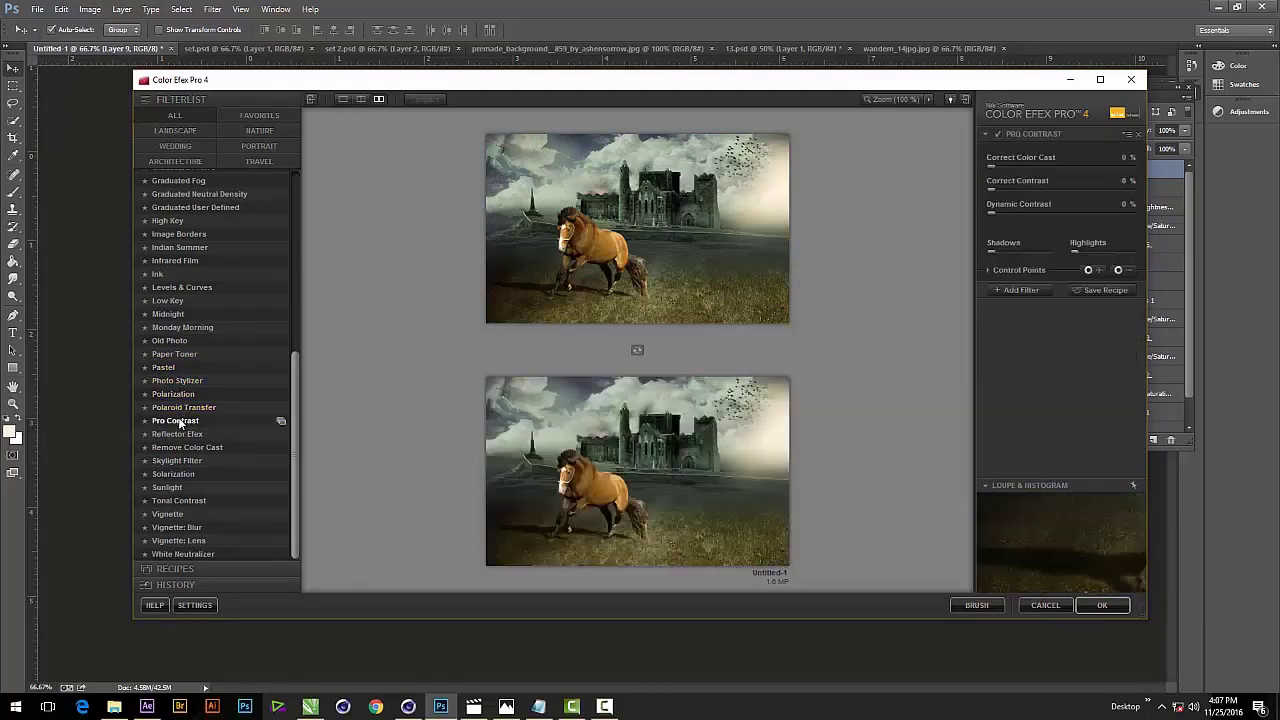
left_click(182, 435)
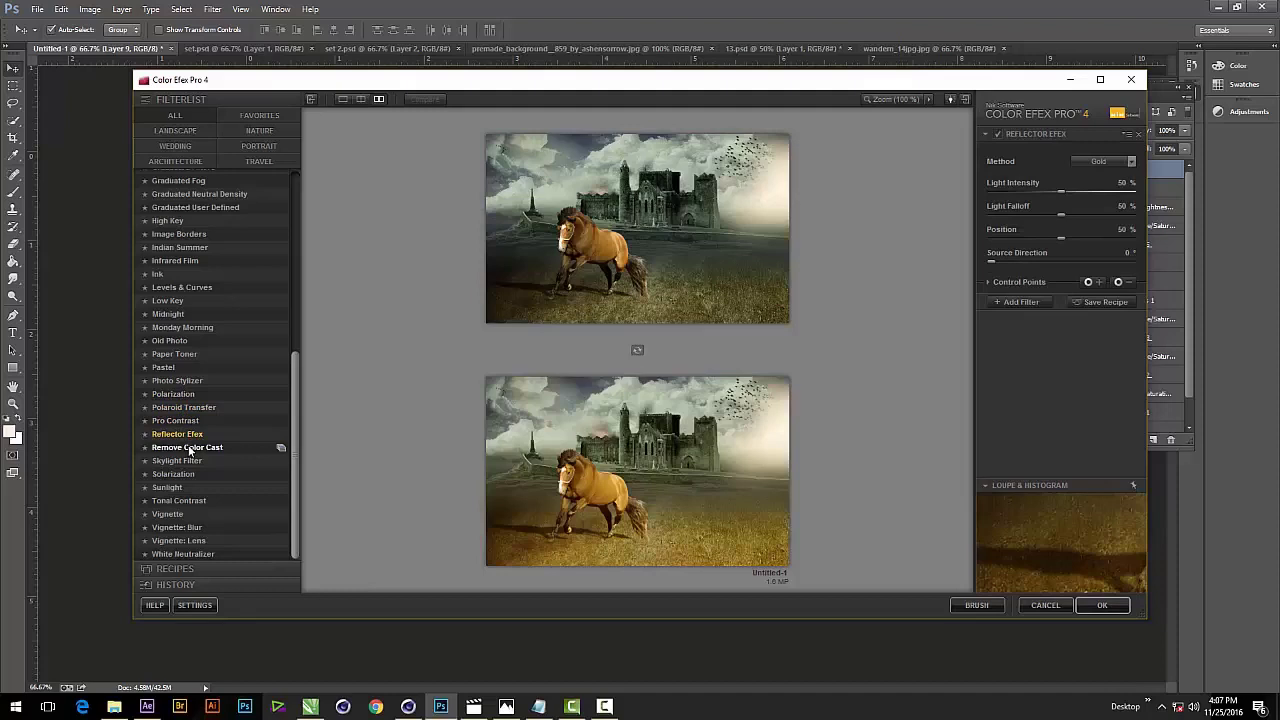
left_click(190, 451)
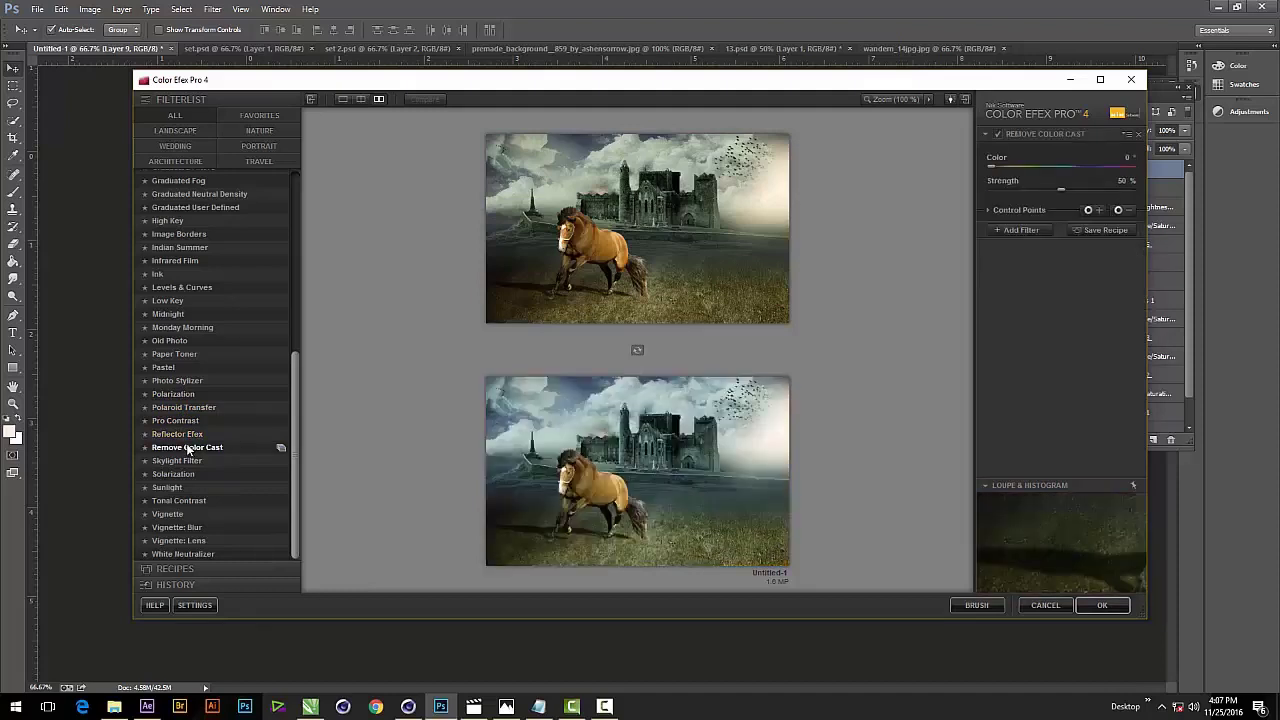
left_click(183, 460)
left_click(181, 477)
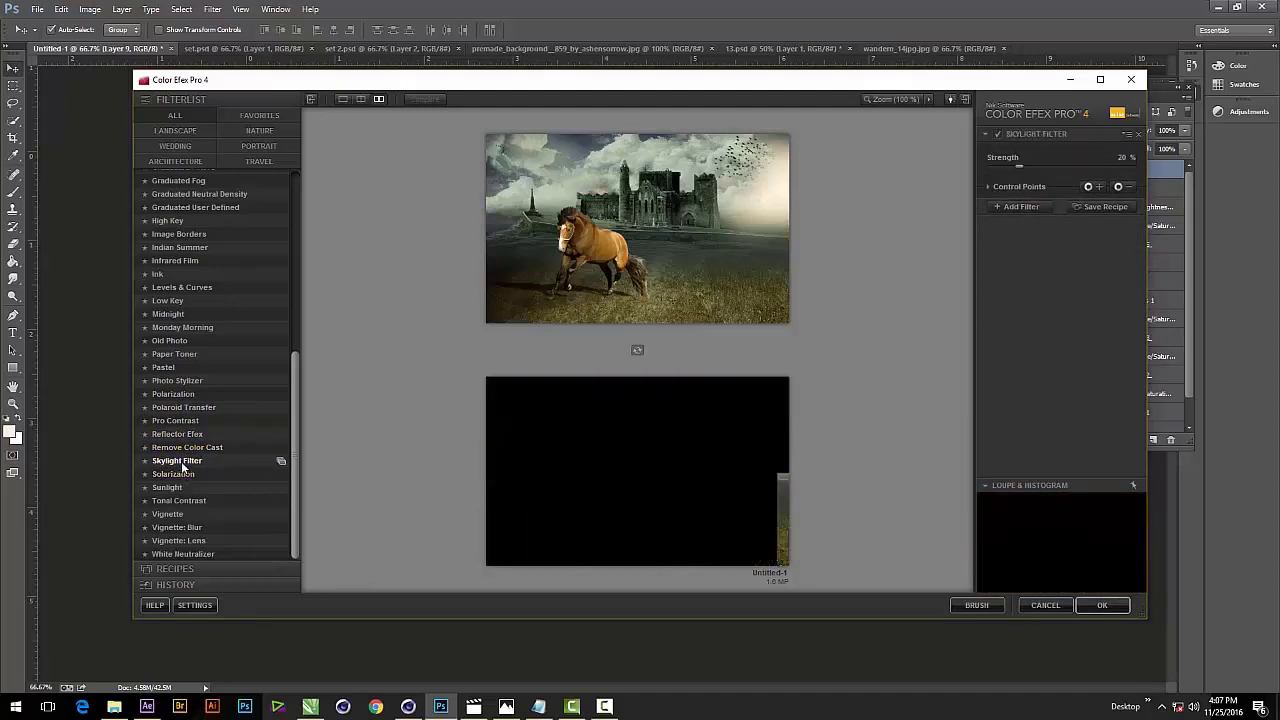
left_click(184, 475)
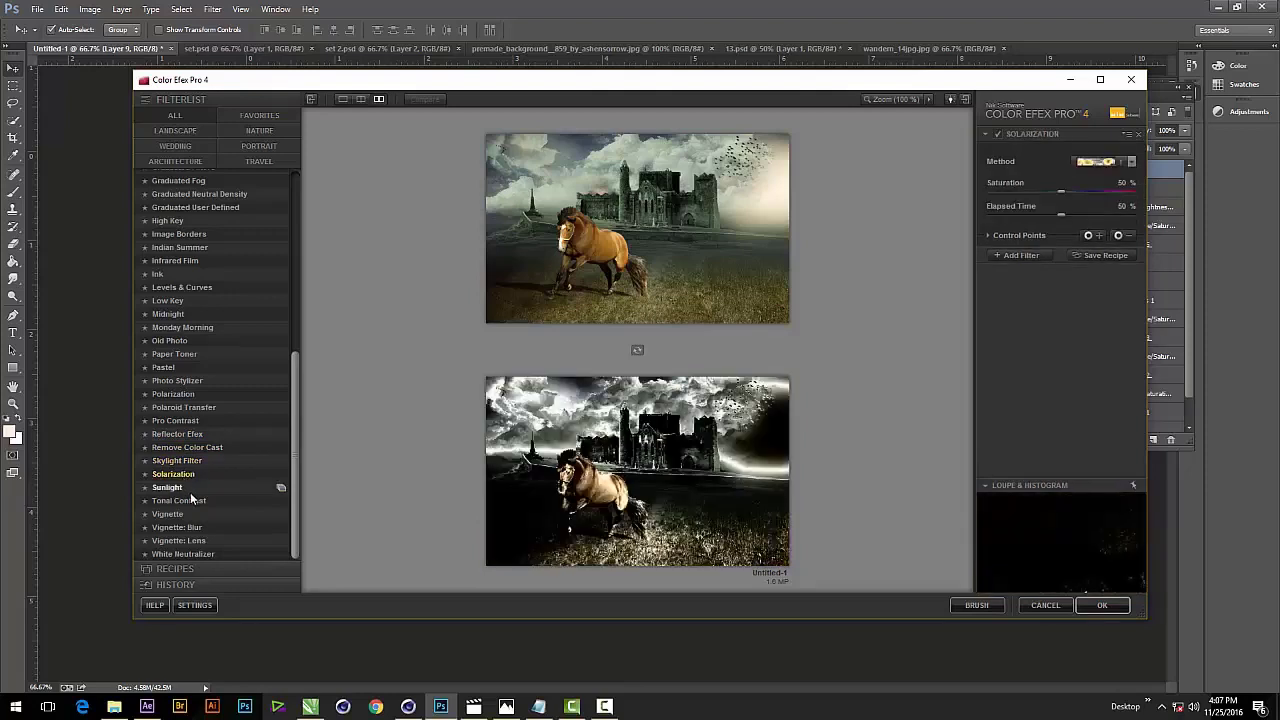
left_click(185, 540)
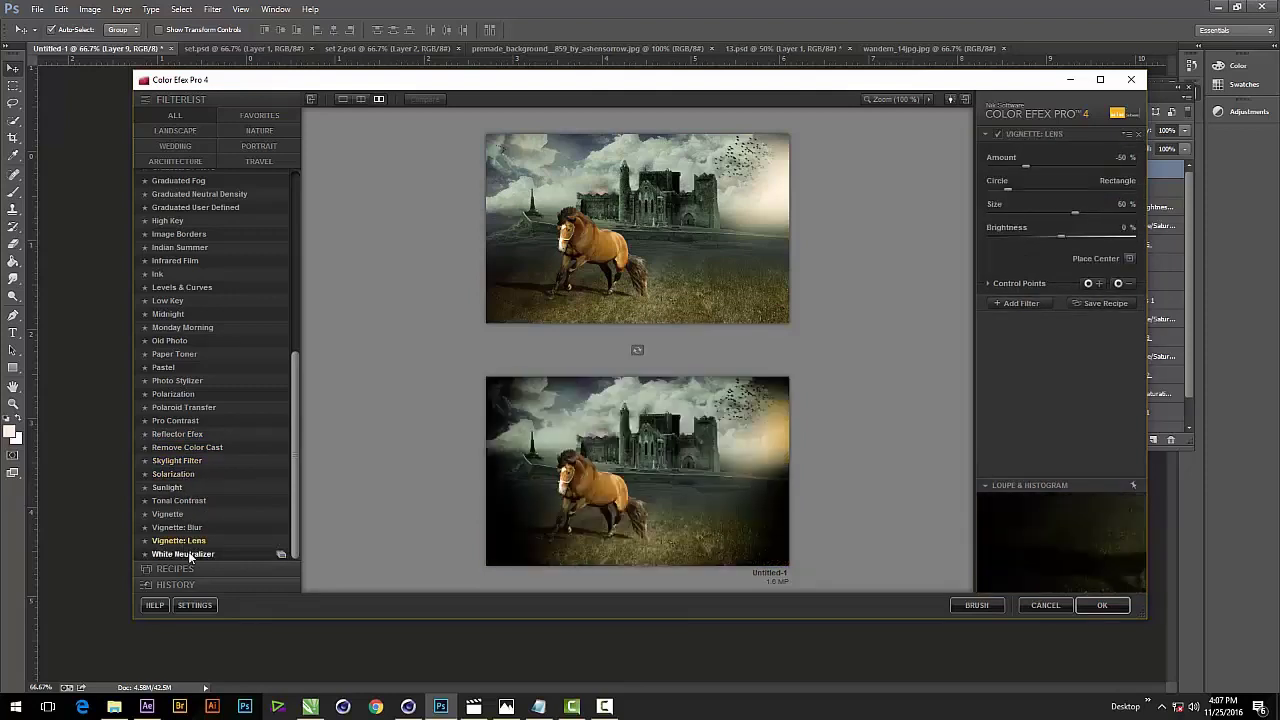
left_click(188, 554)
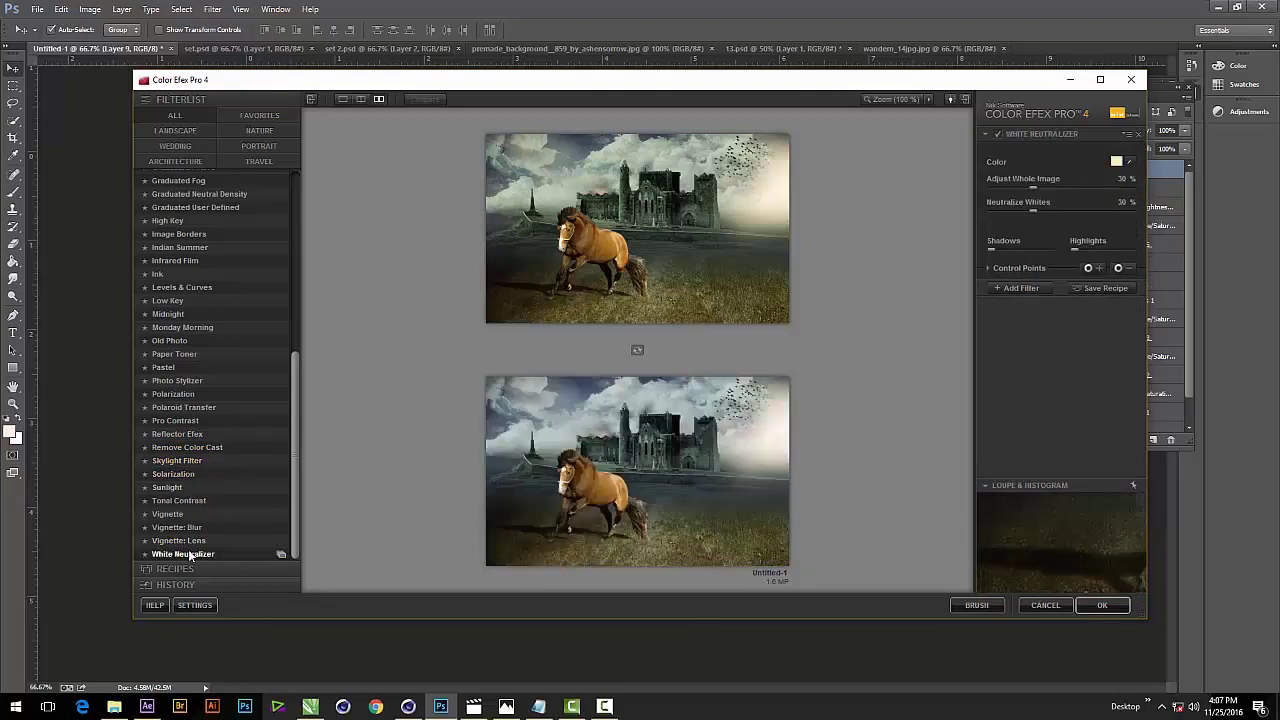
Revisit Vignettes, Sunlight, Solarization, Pastel, Paper Toner, Cross Balance and Colorize, then select Classical Soft Focus.
left_click(188, 540)
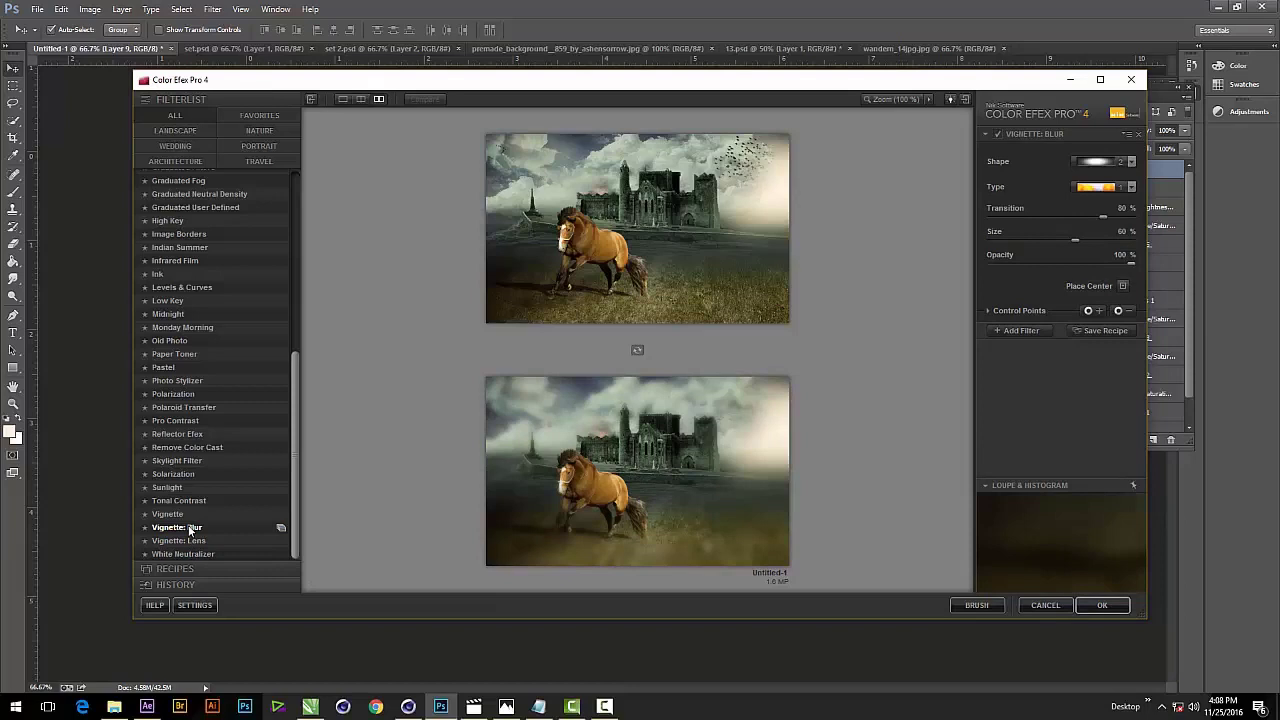
left_click(182, 515)
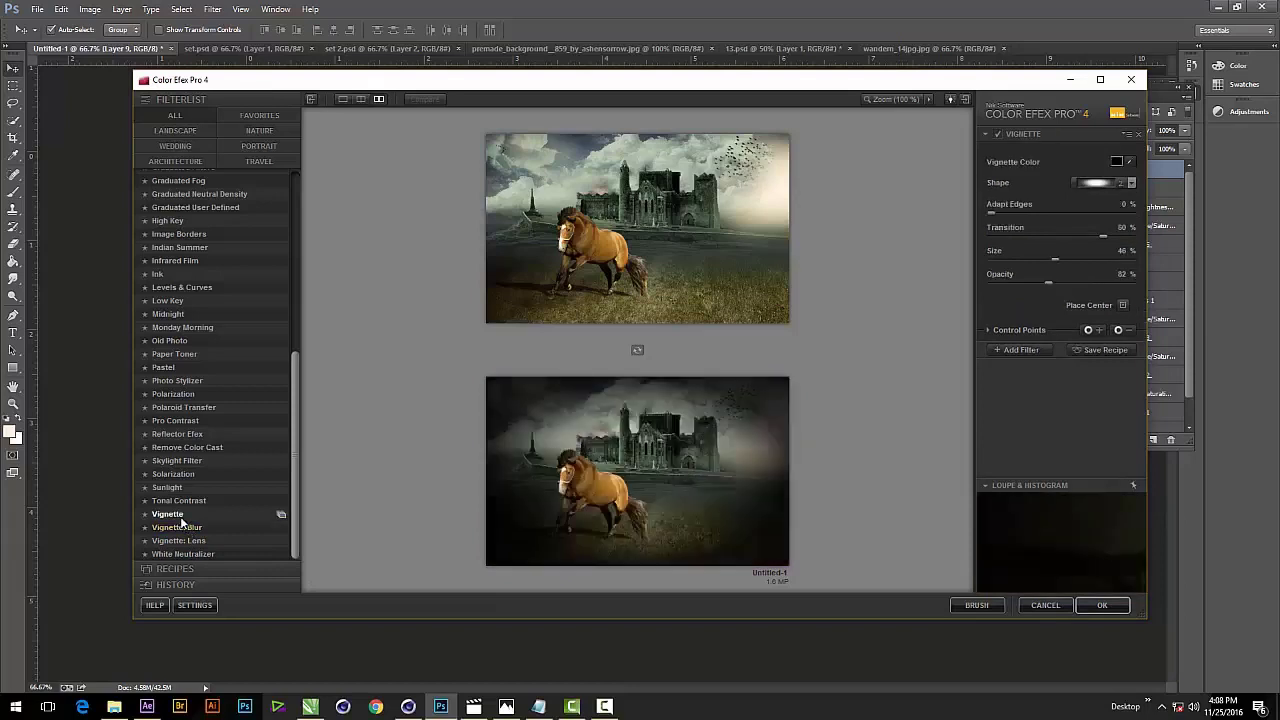
left_click(182, 526)
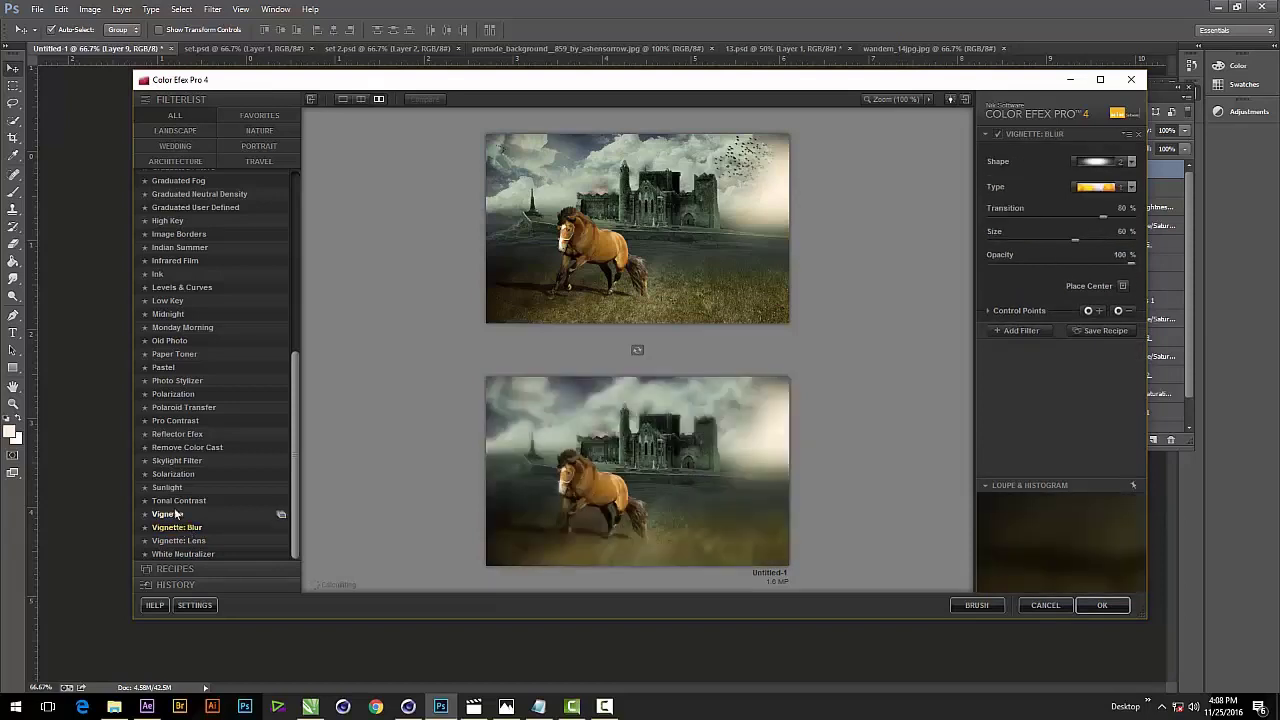
left_click(172, 488)
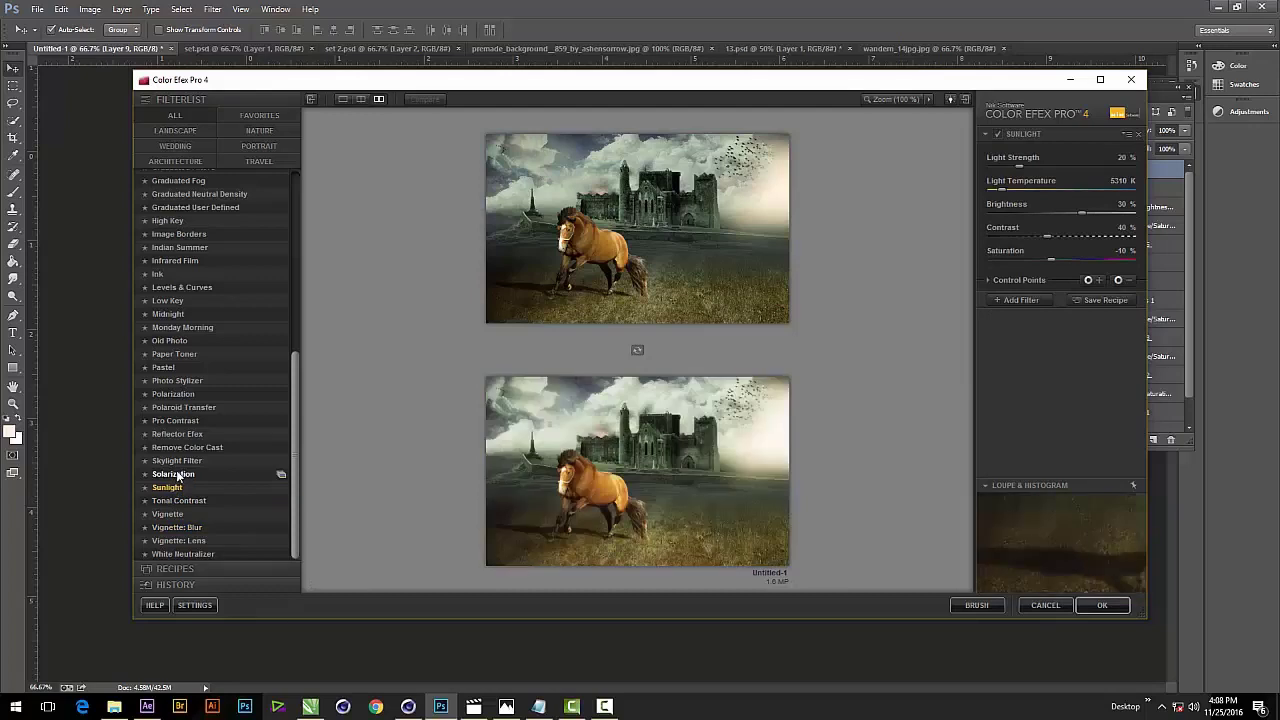
left_click(177, 473)
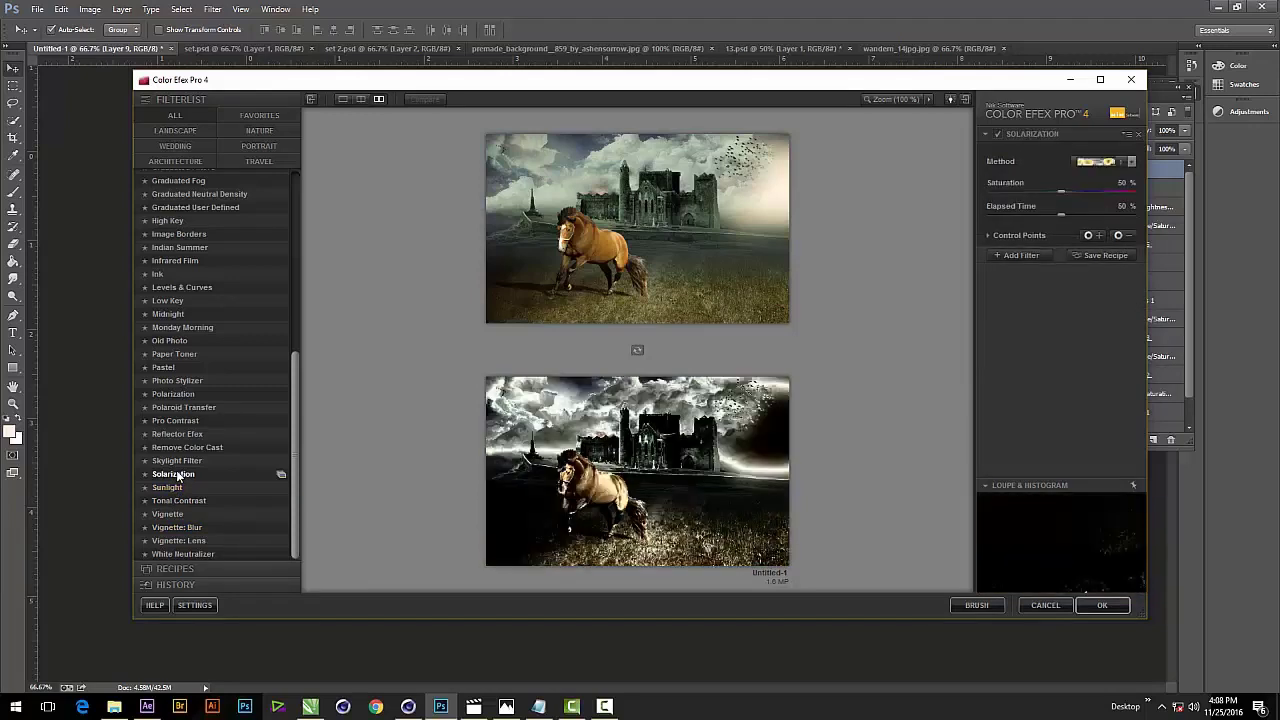
left_click(168, 367)
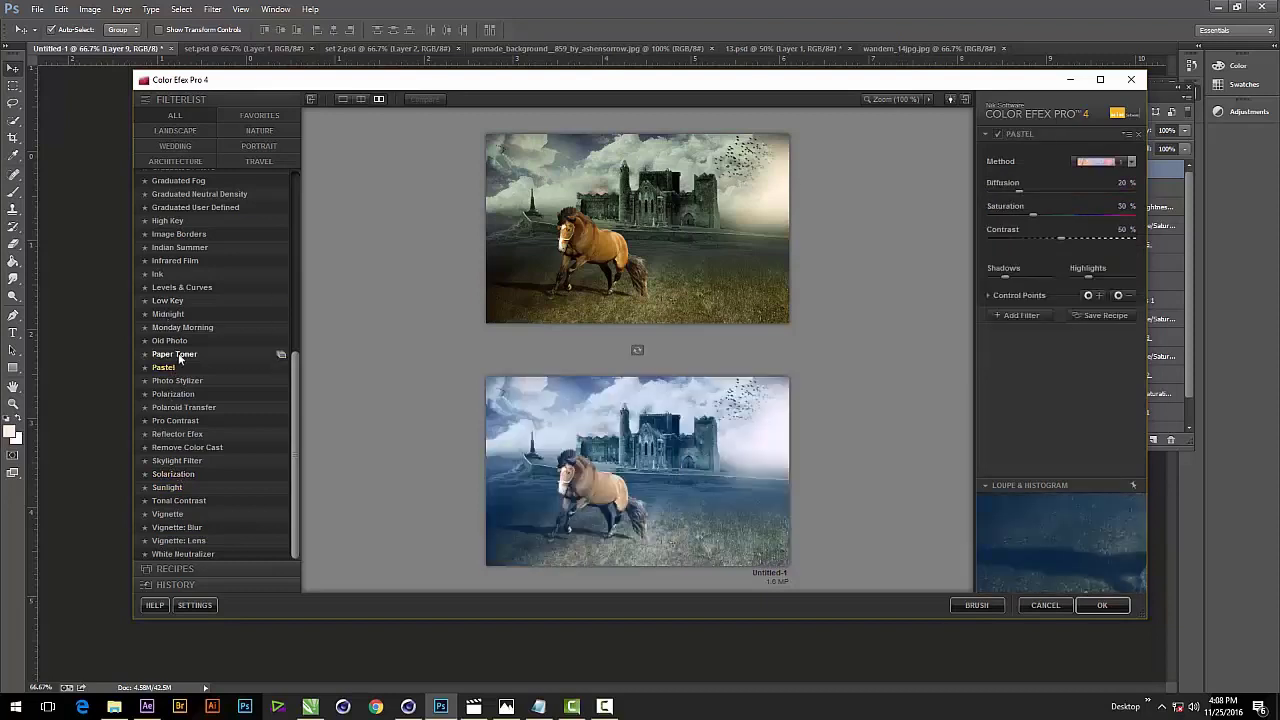
left_click(176, 354)
scroll(178, 320, "up", 4)
scroll(176, 295, "up", 4)
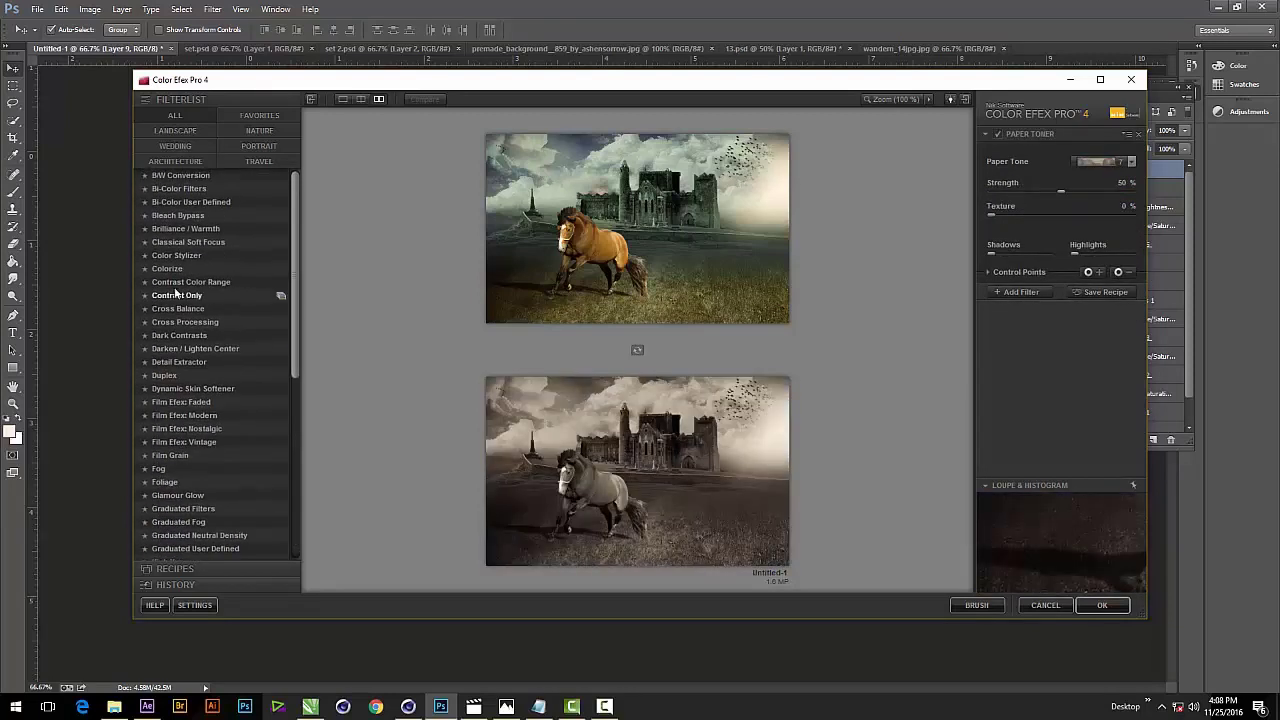
left_click(175, 293)
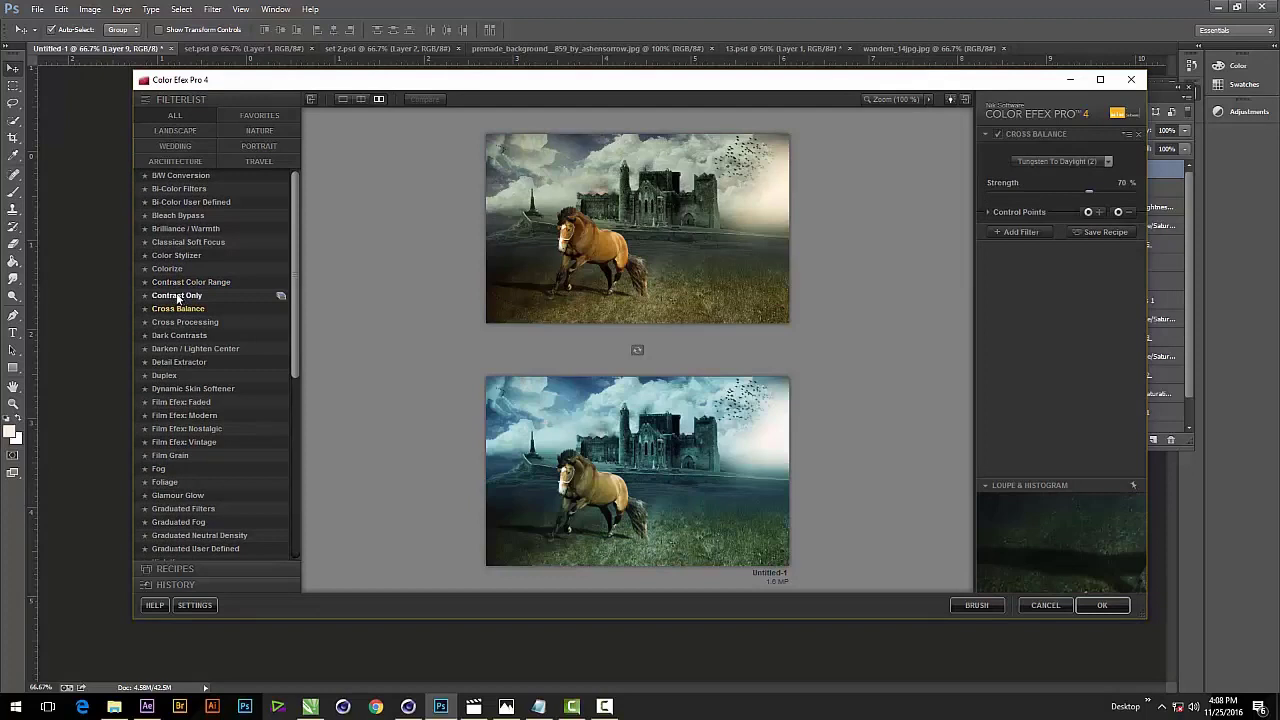
left_click(170, 270)
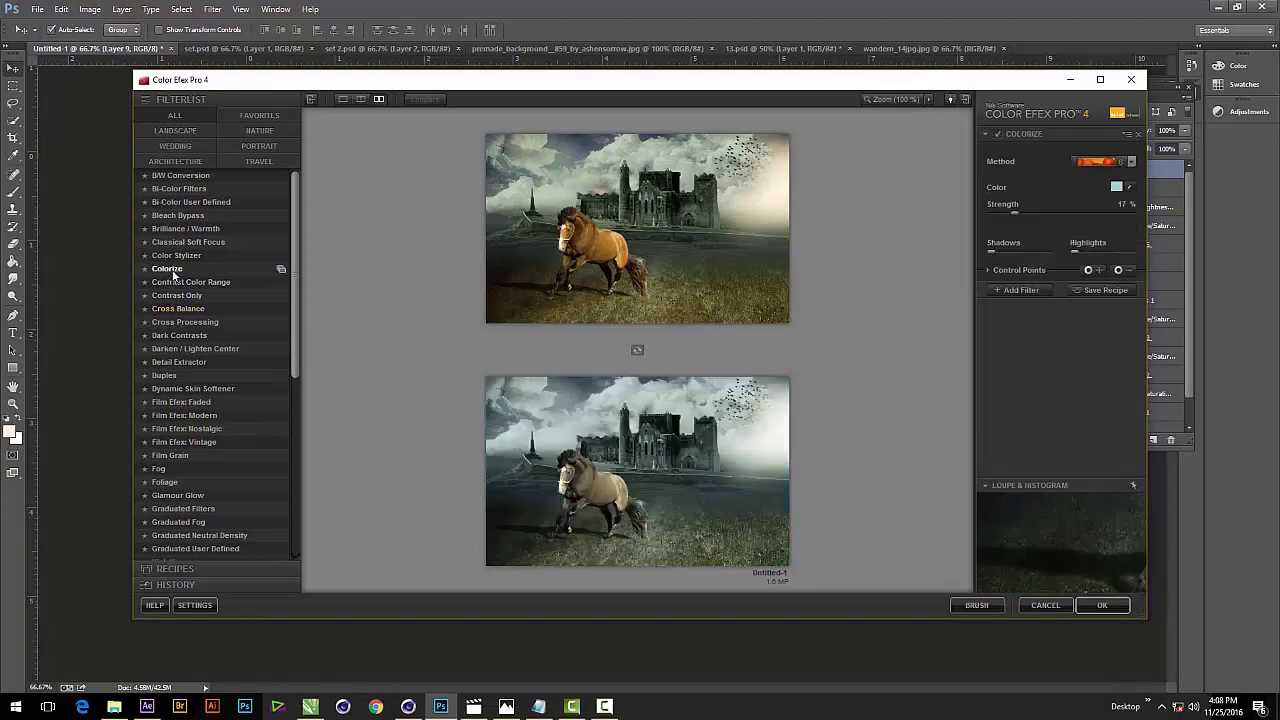
left_click(175, 256)
left_click(180, 243)
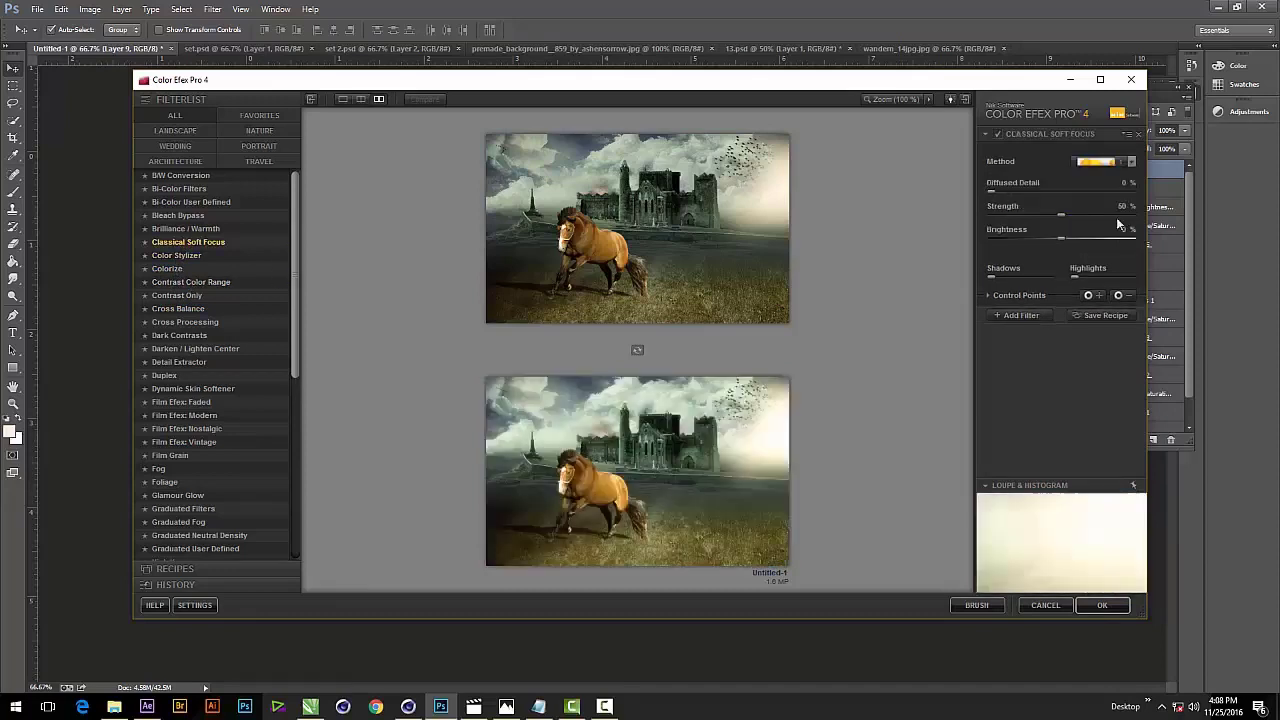
Set Classical Soft Focus to method preset 3 at 42% strength and apply it to Photoshop.
left_click(1127, 161)
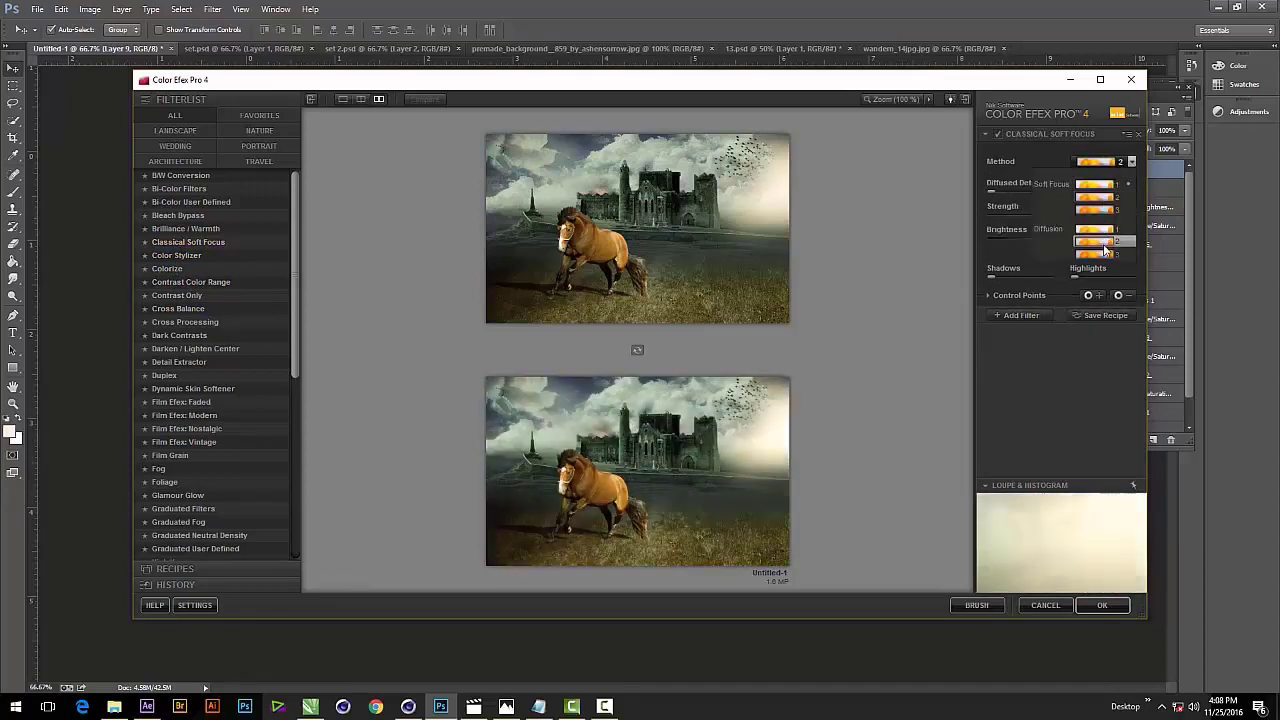
left_click(1104, 254)
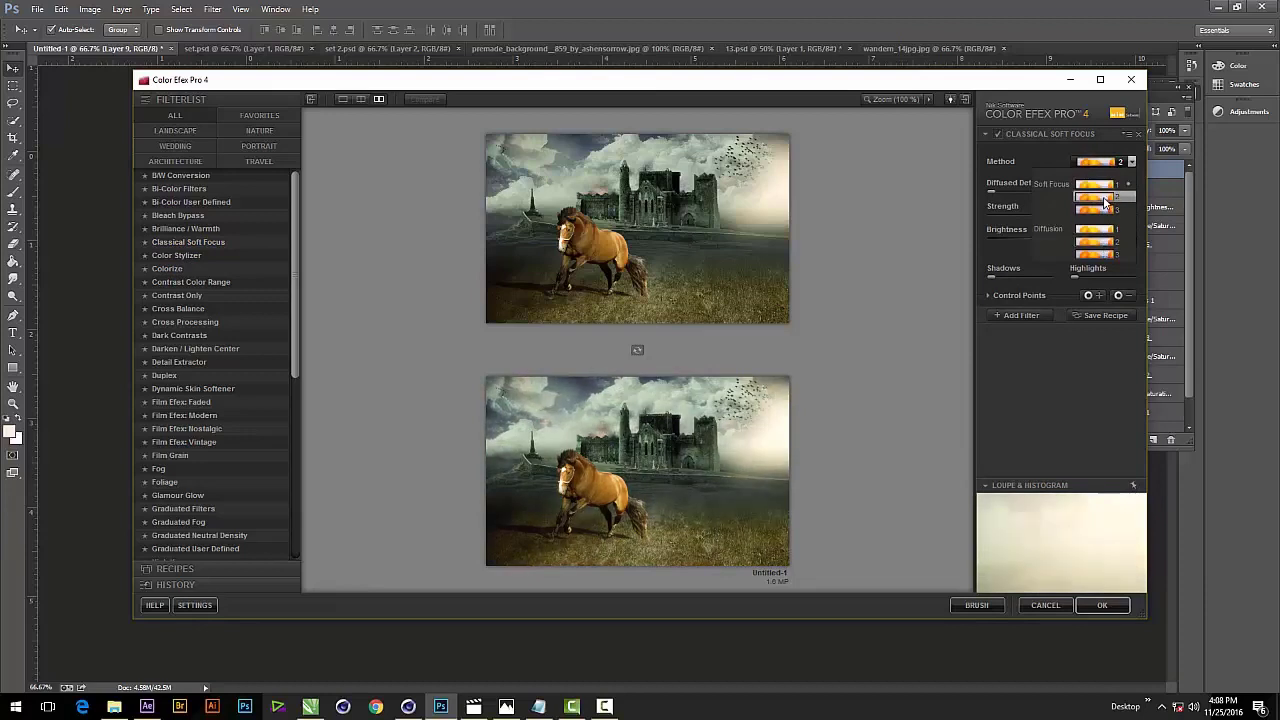
left_click(1100, 267)
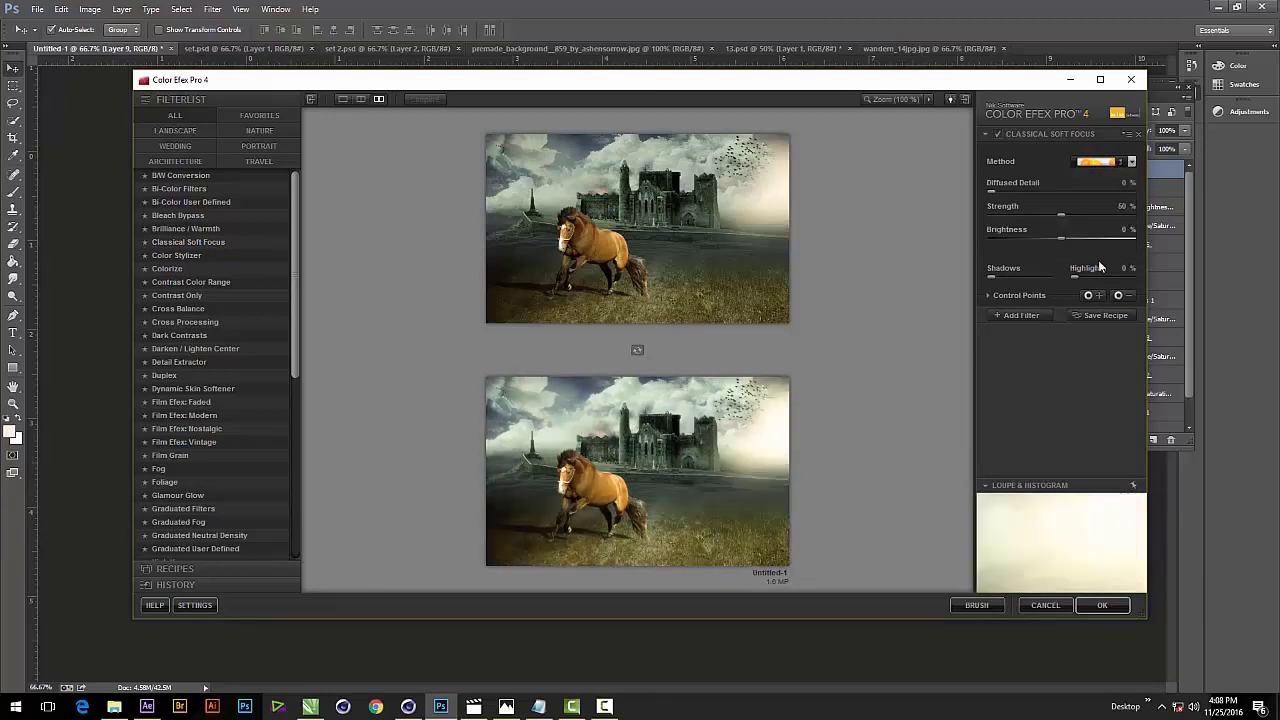
left_click(1127, 161)
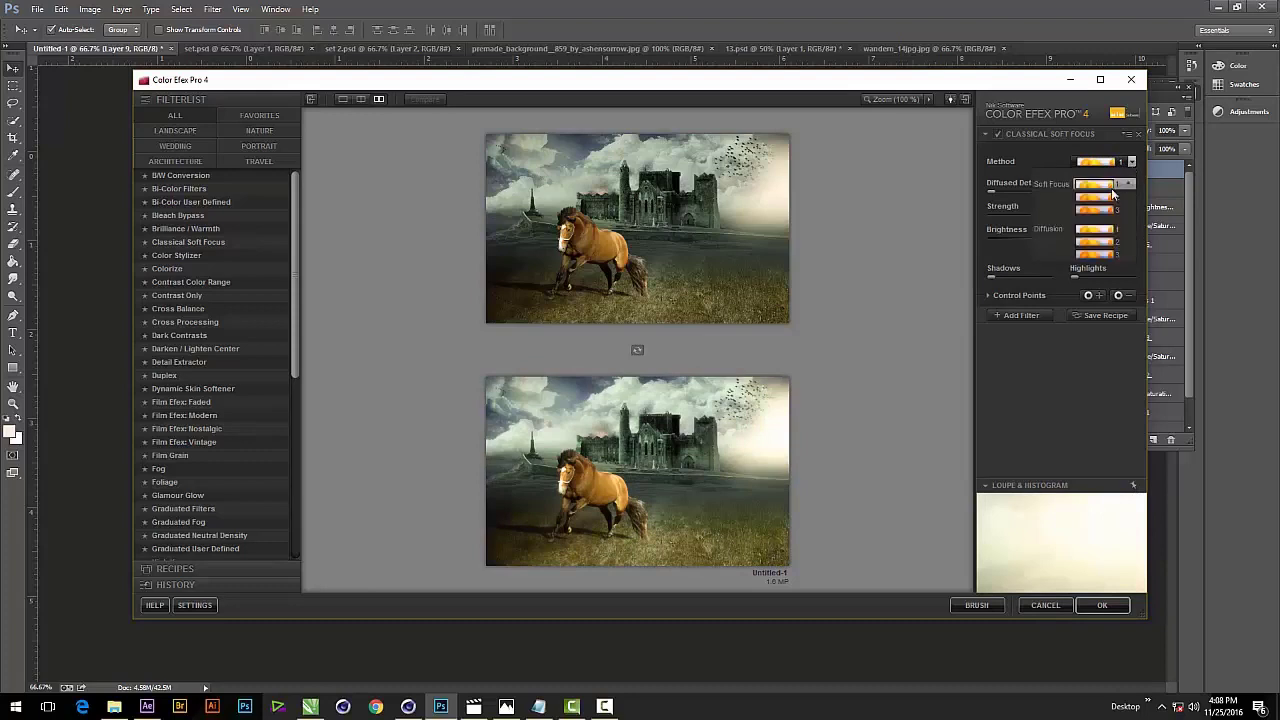
left_click(1101, 256)
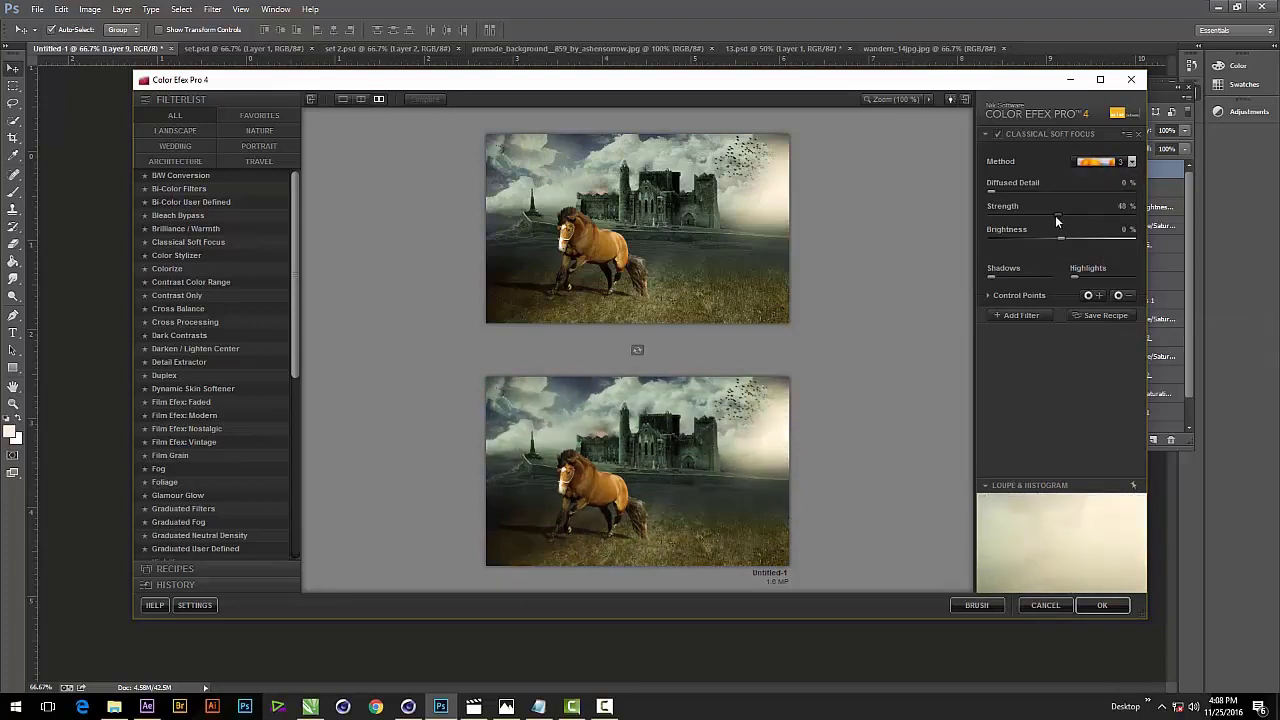
mouse_move(1056, 218)
left_mouse_down()
mouse_move(1041, 229)
mouse_move(1050, 215)
left_mouse_up()
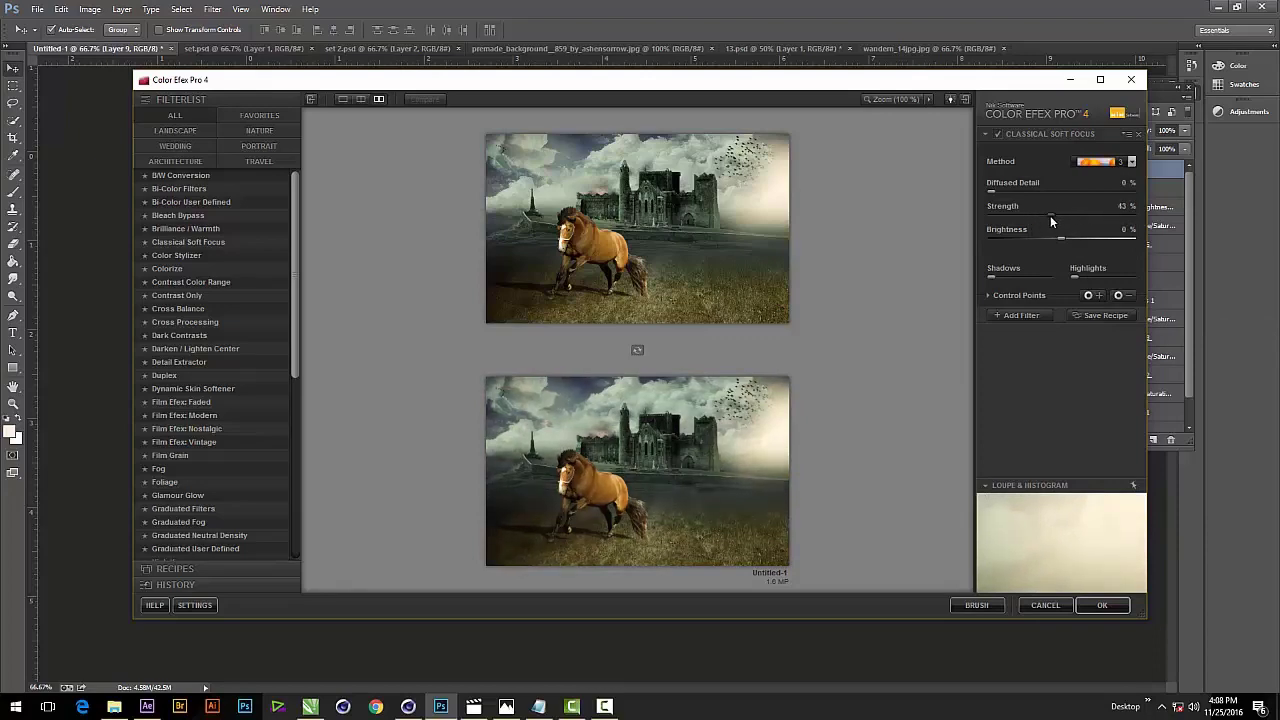
left_click(1104, 606)
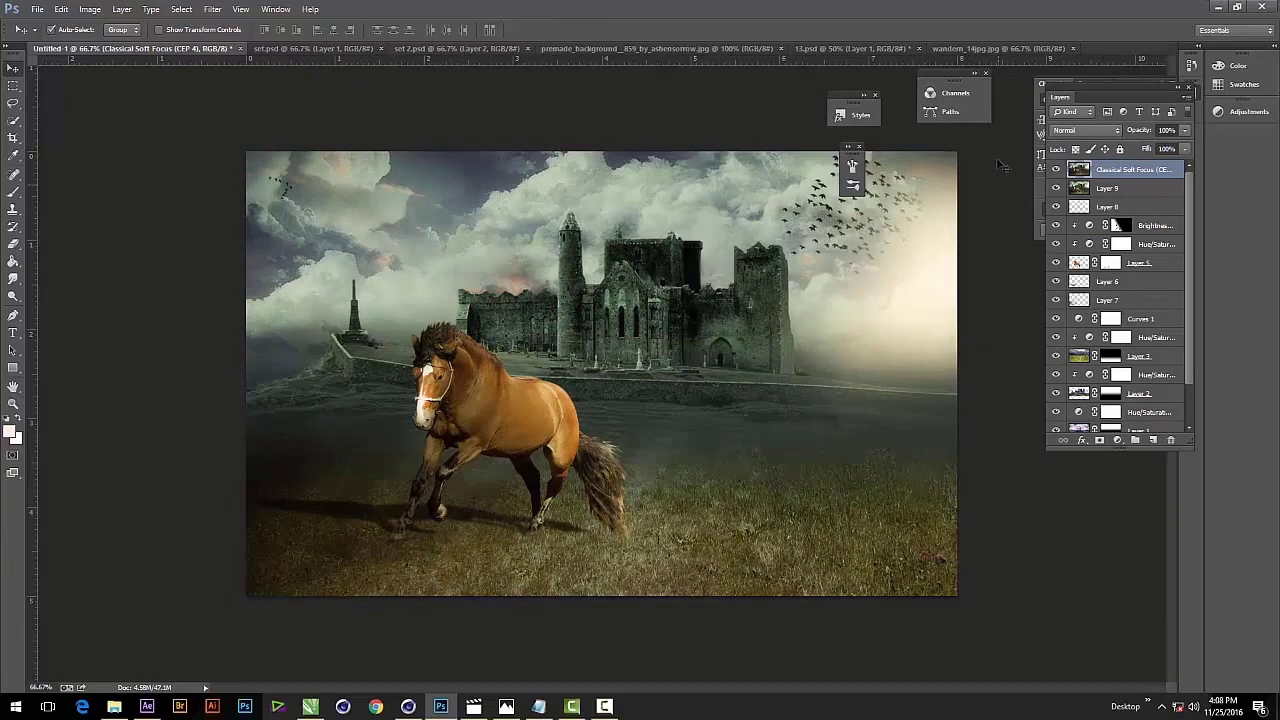
left_click(1056, 170)
left_click(1056, 171)
left_click(852, 165)
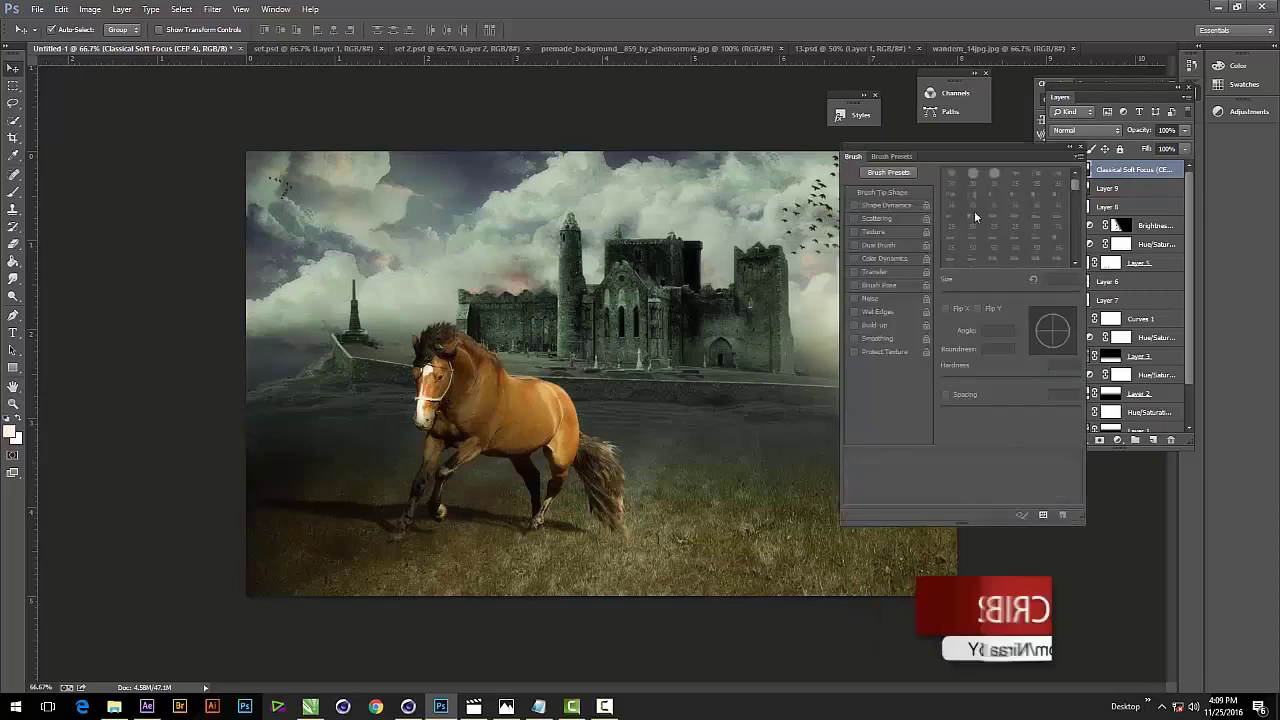
left_click(1074, 152)
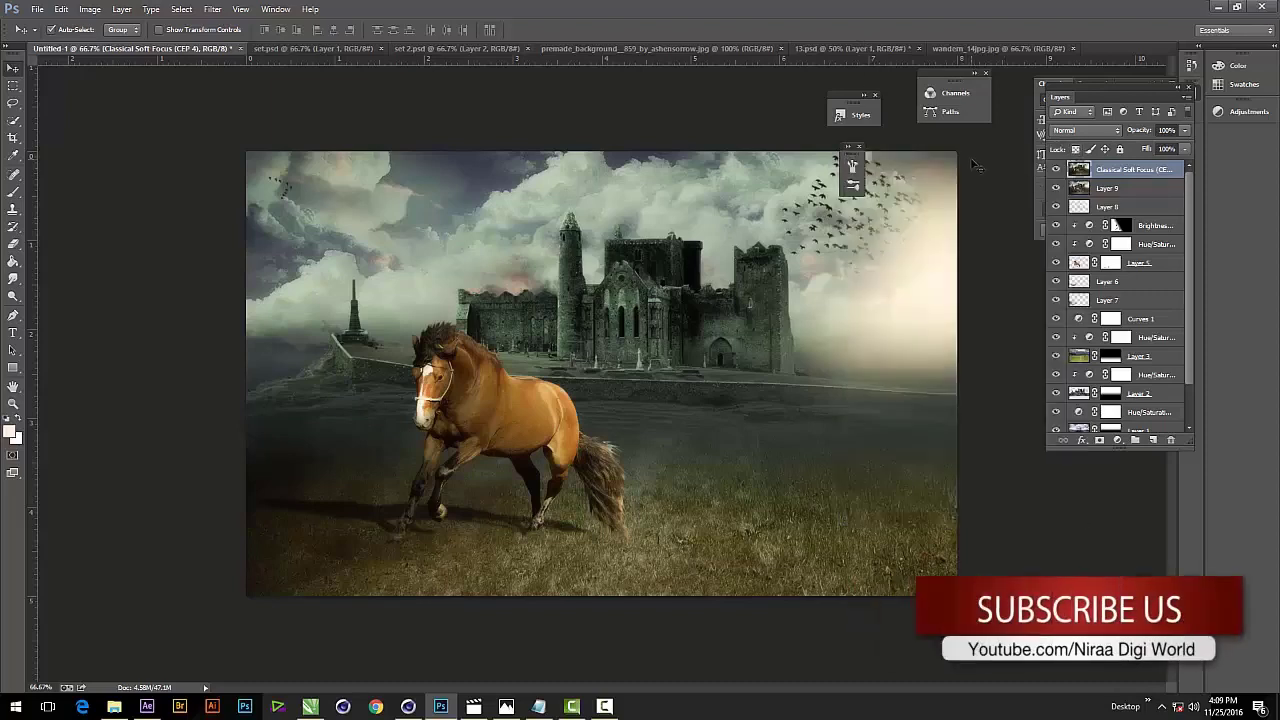